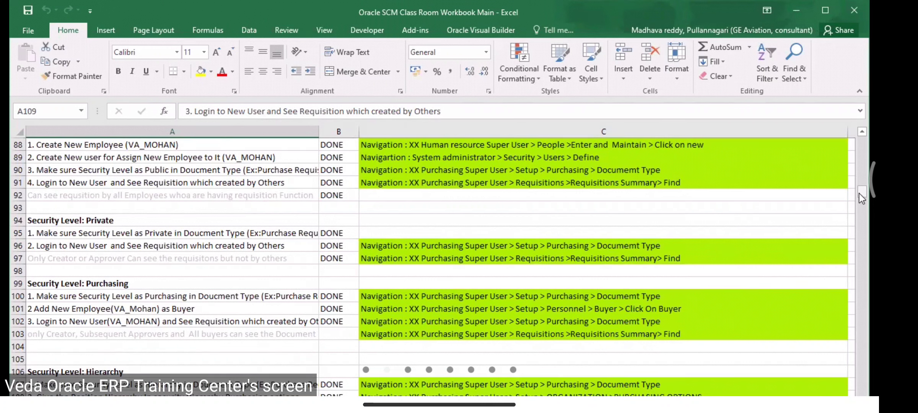
Step: Move up column A past the requisition and approval hierarchy steps to the top of the task list
key("Up")
key("Up")
key("Up")
key("Up")
key("Up")
key("Up")
key("Up")
key("Up")
key("Up")
key("Up")
key("Up")
key("Up")
key("Up")
key("Up")
key("Up")
key("Up")
key("Up")
key("Up")
key("Up")
key("Up")
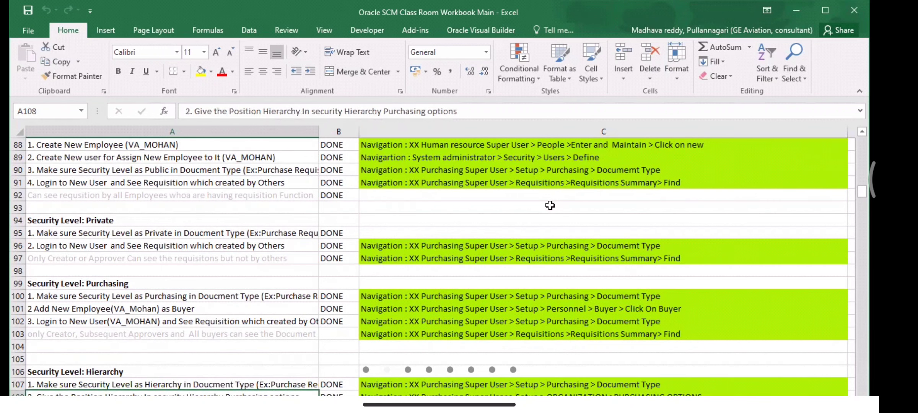
key("Up")
key("Up")
key("Up")
key("Up")
key("Up")
key("Up")
key("Up")
key("Up")
key("Up")
key("Up")
key("Up")
key("Up")
key("Up")
key("Up")
key("Up")
key("Up")
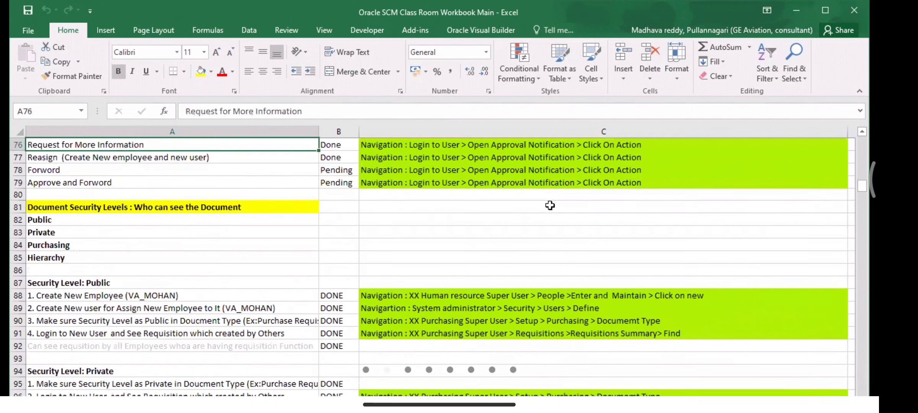
key("Up")
key("Up")
key("Up")
key("Up")
key("Up")
key("Up")
key("Up")
key("Up")
key("Up")
key("Up")
key("Up")
key("Up")
key("Up")
key("Up")
key("Up")
key("Up")
key("Up")
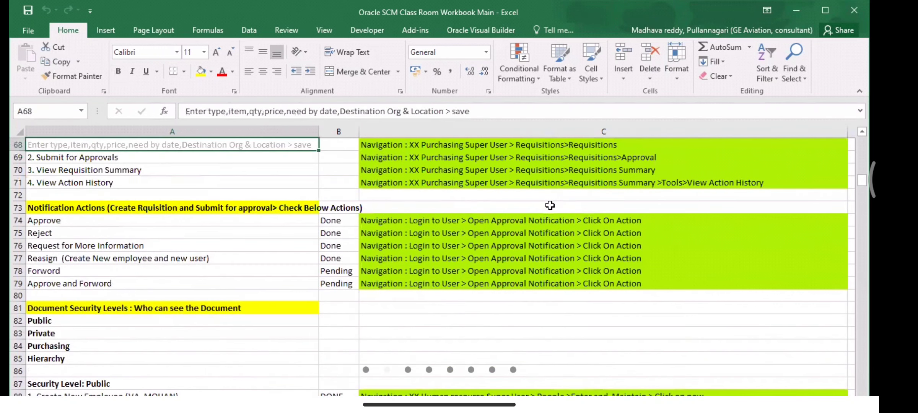
key("Up")
key("Up")
key("Up")
key("Up")
key("Up")
key("Up")
key("Up")
key("Up")
key("Up")
key("Up")
key("Up")
key("Up")
key("Up")
key("Up")
key("Up")
key("Up")
key("Up")
key("Up")
key("Up")
key("Up")
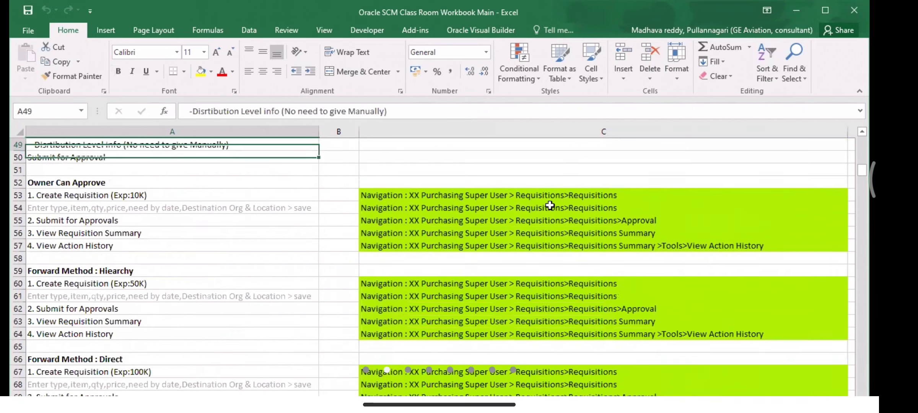
key("Up")
key("Up")
key("Up")
key("Up")
key("Up")
key("Up")
key("Up")
key("Up")
key("Up")
key("Up")
key("Up")
key("Up")
key("Up")
key("Up")
key("Up")
key("Up")
key("Up")
key("Up")
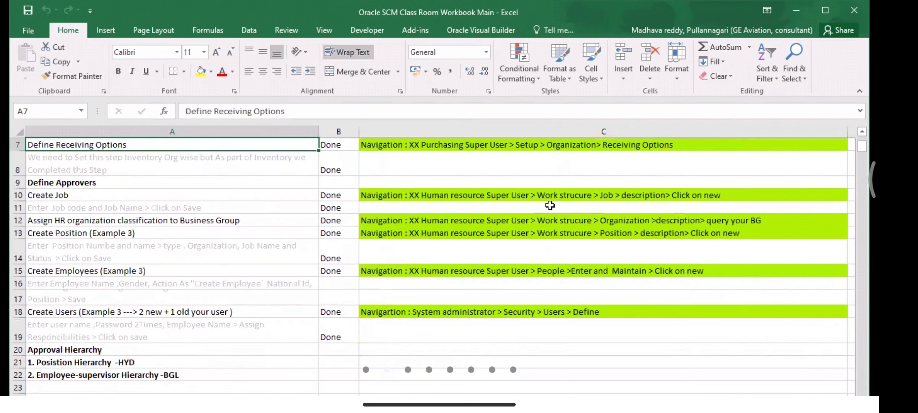
key("Down")
Step: Move down through the approval, security-level and access steps to the Modify Requisition navigation path
key("Down")
key("Down")
key("Down")
key("Down")
key("Down")
key("Down")
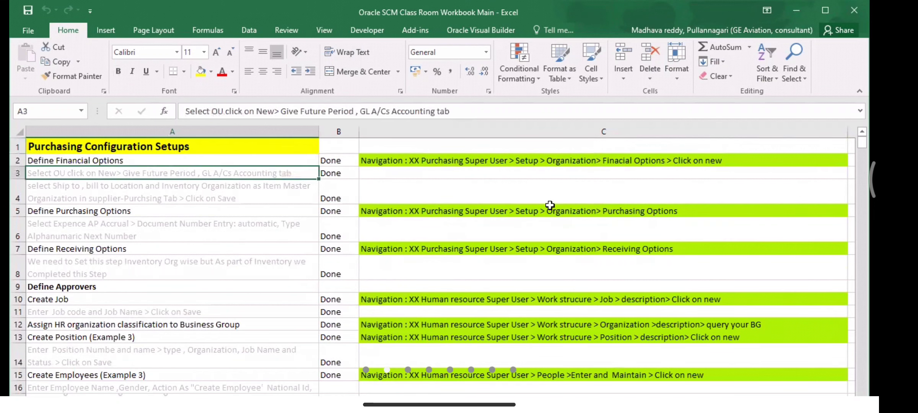
key("Down")
key("Down")
key("Down")
key("Down")
key("Down")
key("Down")
key("Down")
key("Down")
key("Down")
key("Down")
key("Down")
key("Down")
key("Down")
key("Down")
key("Down")
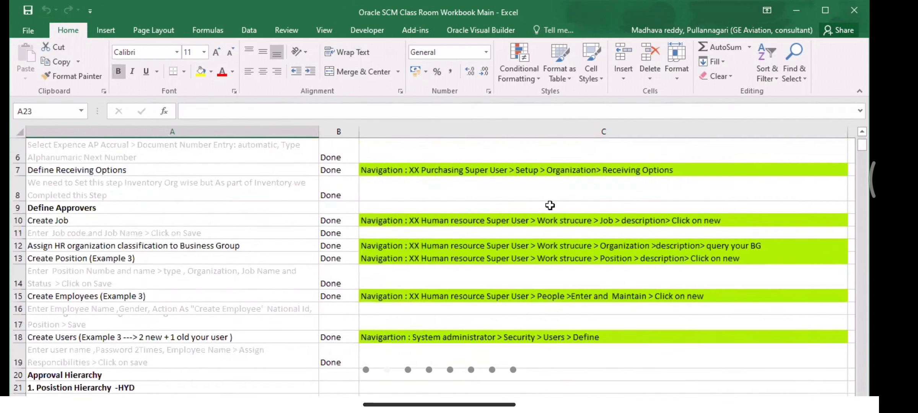
key("Down")
key("Down")
key("Down")
key("Down")
key("Down")
key("Down")
key("Down")
key("Down")
key("Down")
key("Down")
key("Down")
key("Down")
key("Down")
key("Down")
key("Down")
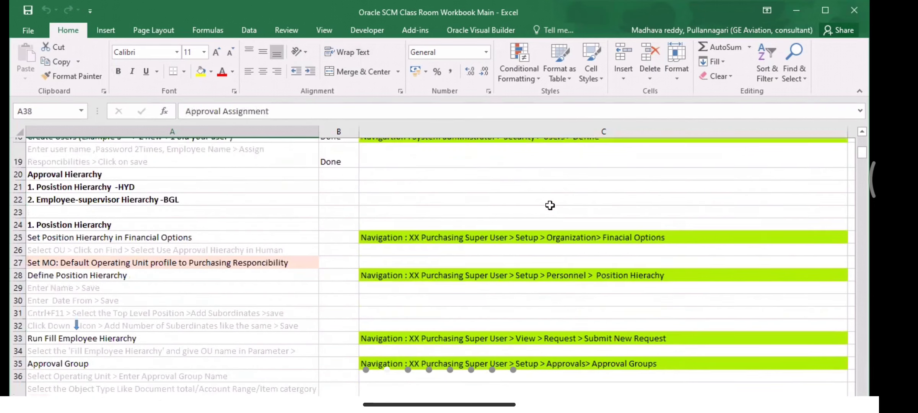
key("Down")
key("Down")
key("Down")
key("Down")
key("Down")
key("Down")
key("Down")
key("Down")
key("Down")
key("Down")
key("Down")
key("Down")
key("Down")
key("Down")
key("Down")
key("Down")
key("Down")
key("Down")
key("Down")
key("Down")
key("Down")
key("Down")
key("Down")
key("Down")
key("Down")
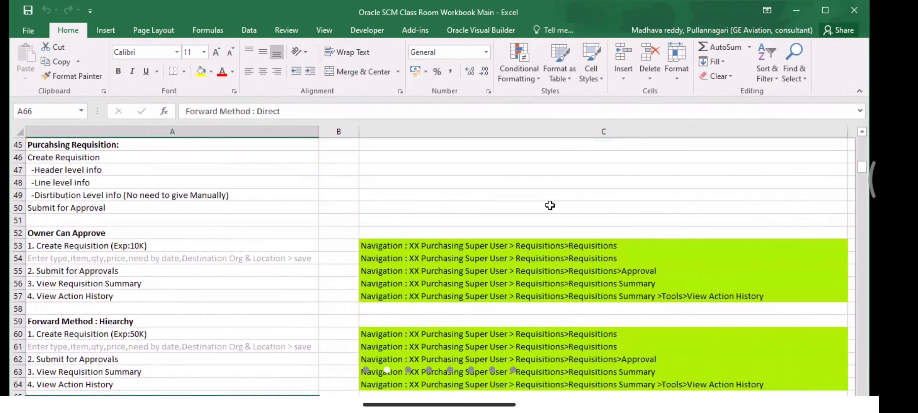
key("Down")
key("Down")
key("Down")
key("Down")
key("Down")
key("Down")
key("Down")
key("Down")
key("Down")
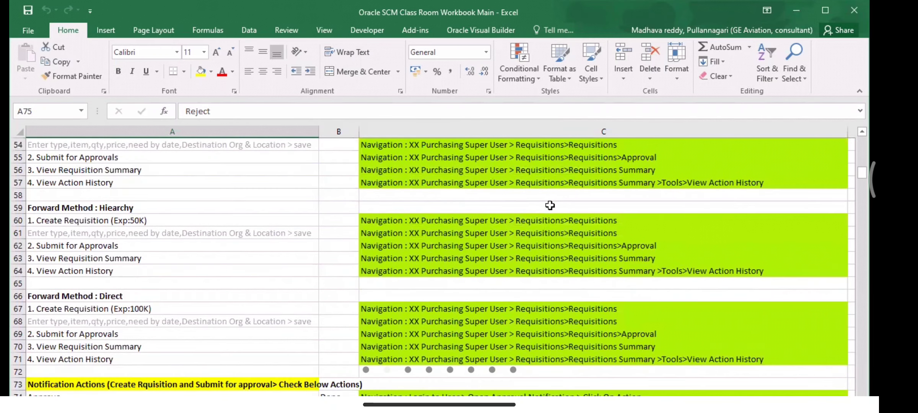
key("Down")
key("Down")
key("Down")
key("Down")
key("Down")
key("Down")
key("Down")
key("Down")
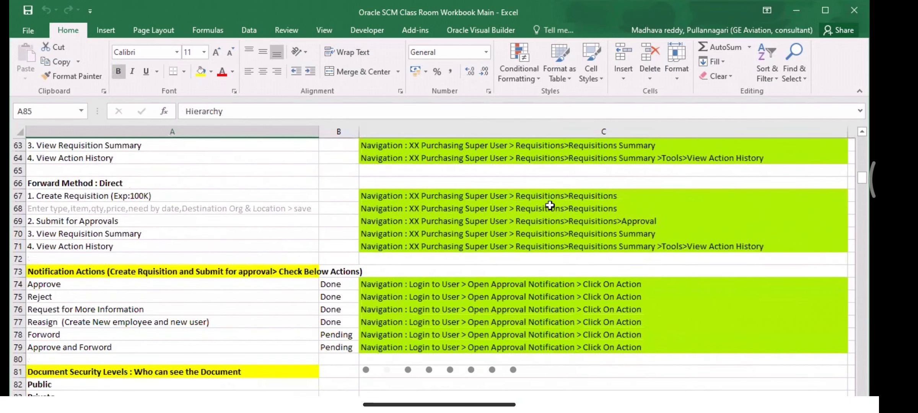
key("Down")
key("Down")
key("Down")
key("Down")
key("Down")
key("Down")
key("Down")
key("Down")
key("Down")
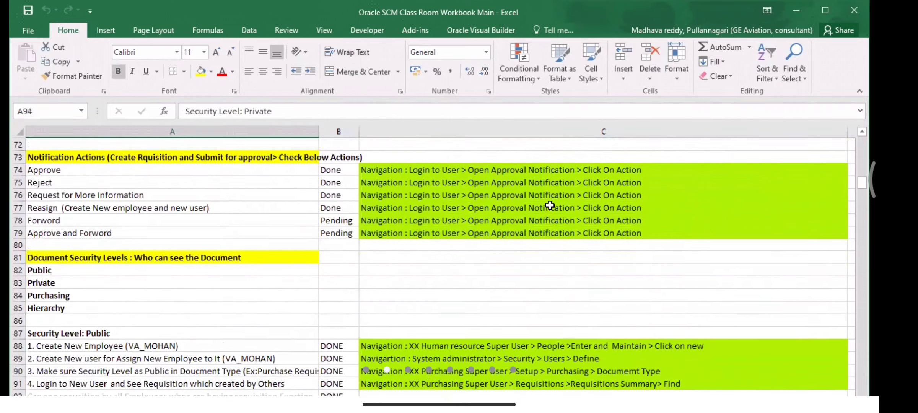
key("Down")
key("Down")
key("Down")
key("Down")
key("Down")
key("Down")
key("Down")
key("Down")
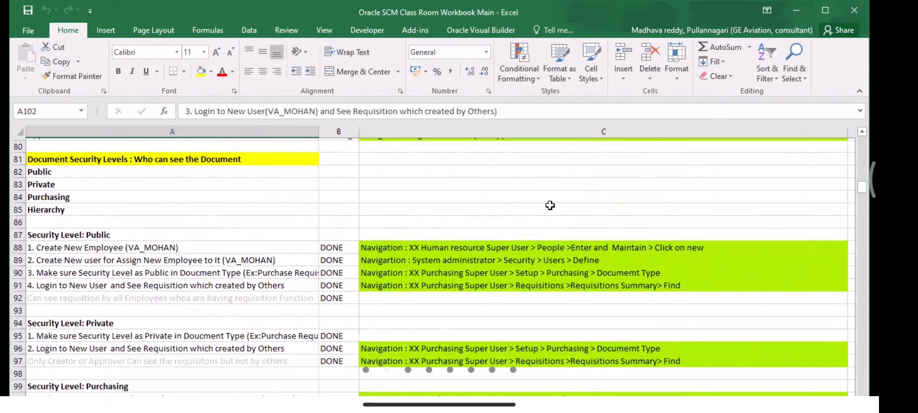
key("Down")
key("Down")
key("Down")
key("Down")
key("Down")
key("Down")
key("Down")
key("Down")
key("Down")
key("Down")
key("Down")
key("Down")
key("Down")
key("Down")
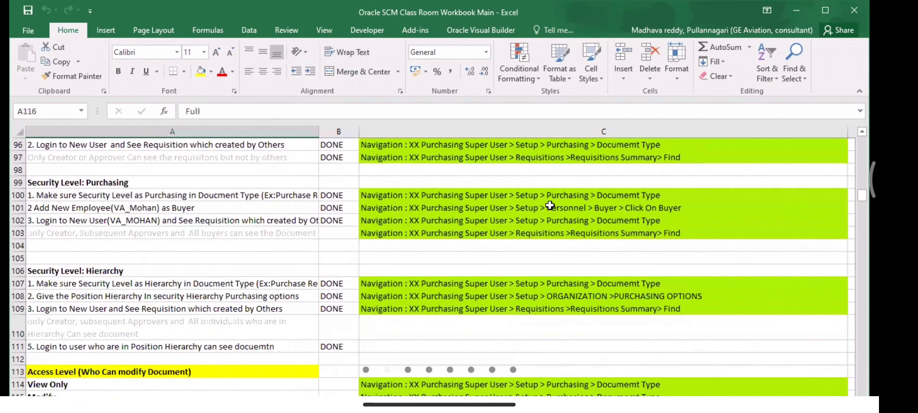
key("Down")
key("Down")
key("Down")
key("Down")
key("Down")
key("Down")
key("Down")
key("Down")
key("Down")
key("Down")
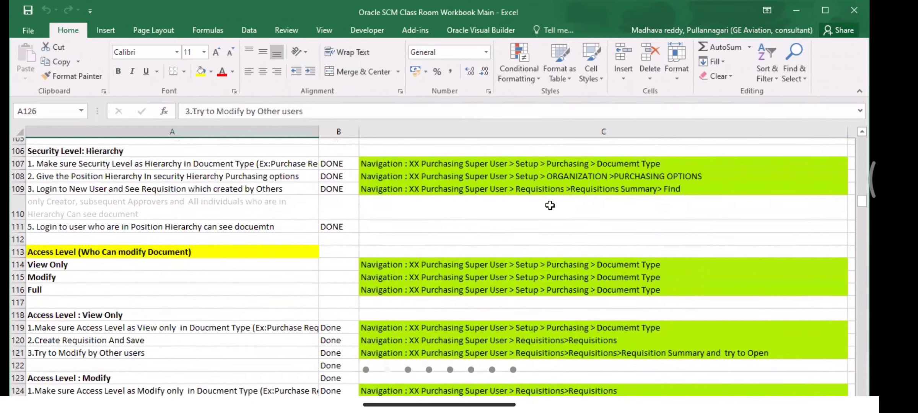
key("Down")
key("Down")
key("Down")
key("Down")
key("Down")
key("Down")
key("Down")
key("Down")
key("Down")
key("Down")
key("Down")
key("Down")
key("Down")
key("Down")
key("Down")
key("Down")
key("Down")
key("Down")
key("Down")
key("Down")
key("Down")
key("Down")
key("Down")
key("Down")
key("Down")
key("Down")
key("Down")
key("Down")
key("Down")
key("Down")
key("Down")
key("Down")
key("Down")
key("Down")
key("Down")
key("Down")
key("Down")
key("Down")
key("Down")
key("Down")
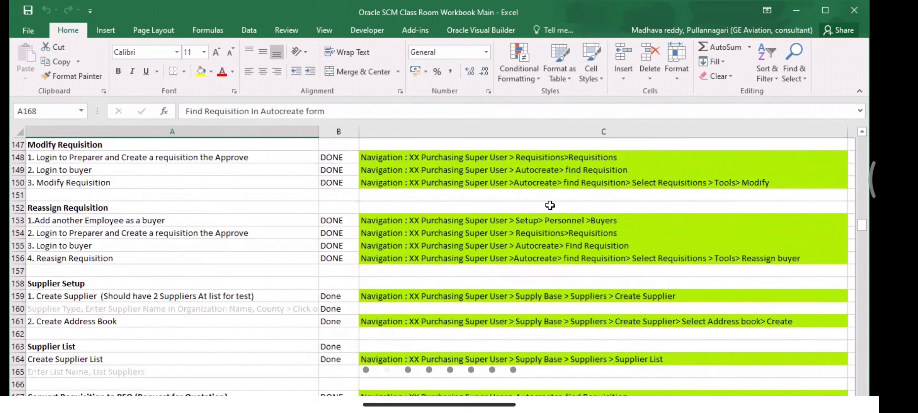
left_click(424, 178)
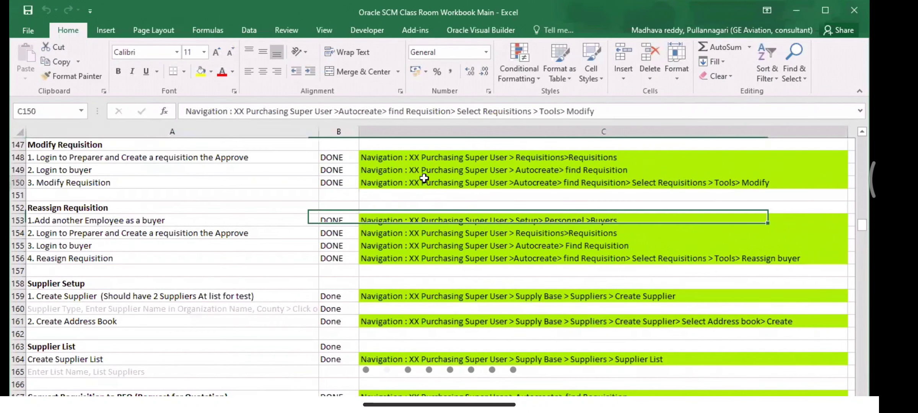
Step: Review the Reassign Requisition and add-buyer task rows, then bring up Windows search
key("Left")
key("Down")
key("Down")
key("Down")
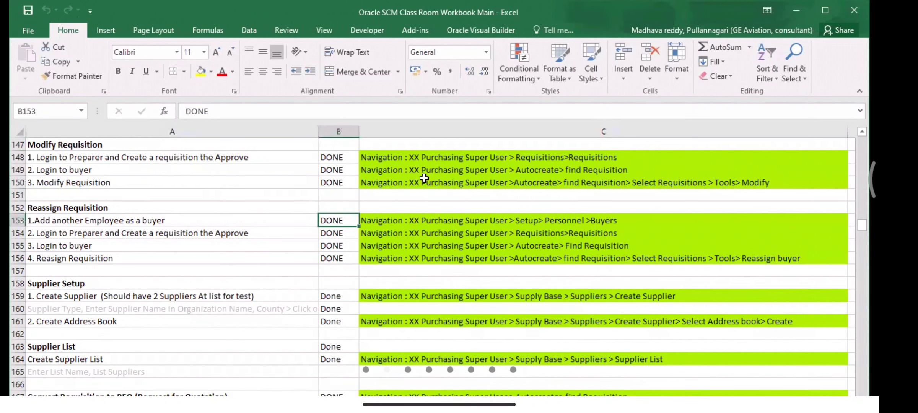
key("Left")
key("Down")
key("Down")
key("Down")
key("Down")
key("Down")
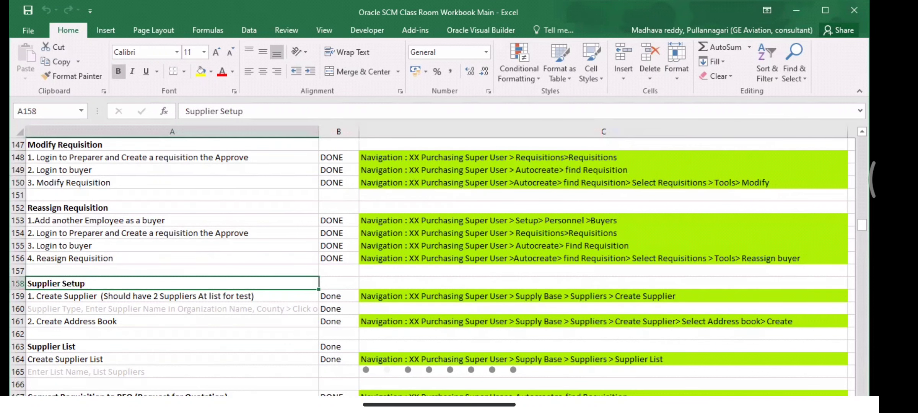
key("super")
Step: Launch Remote Desktop Connection by searching 'rdp'
type("re")
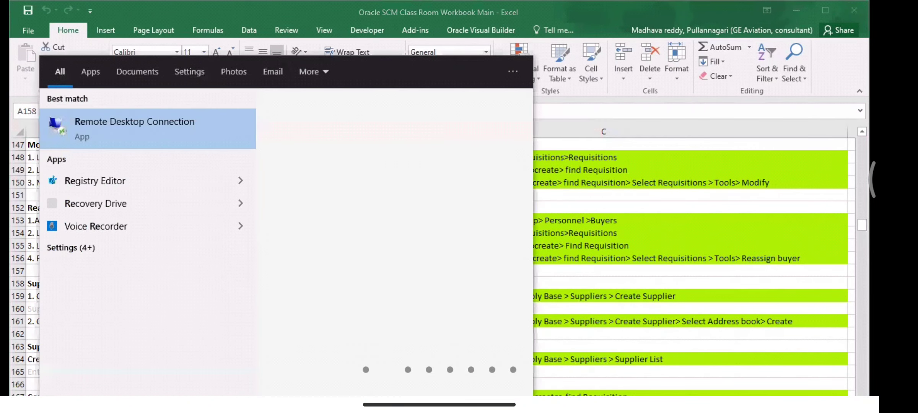
type("p")
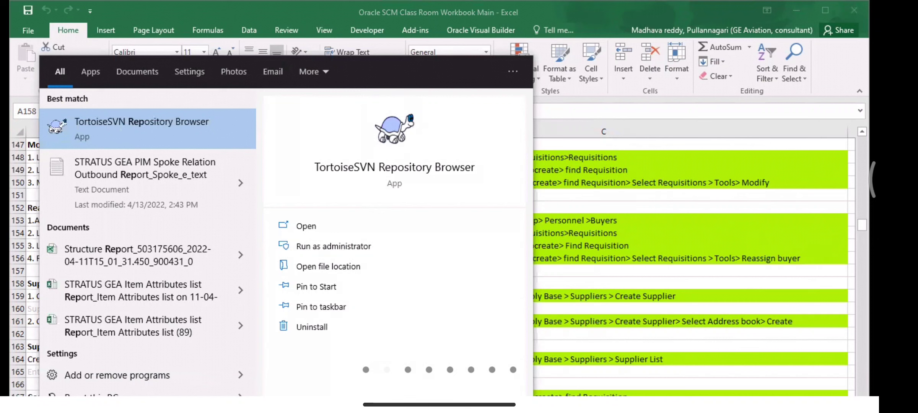
key("BackSpace")
key("BackSpace")
key("BackSpace")
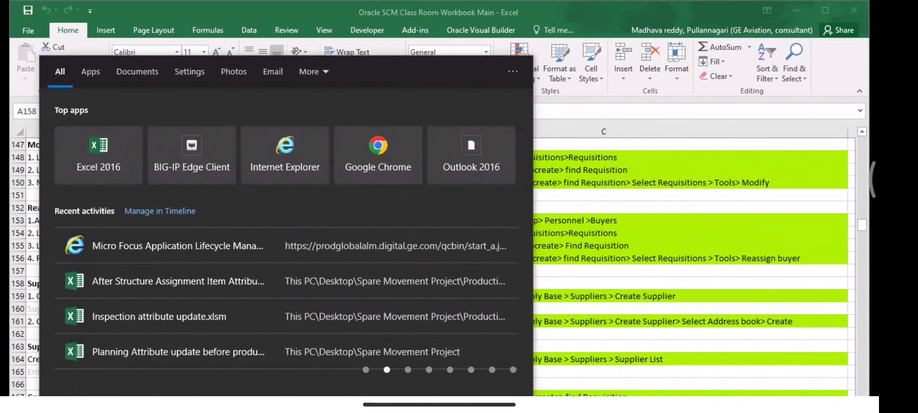
type("rdp")
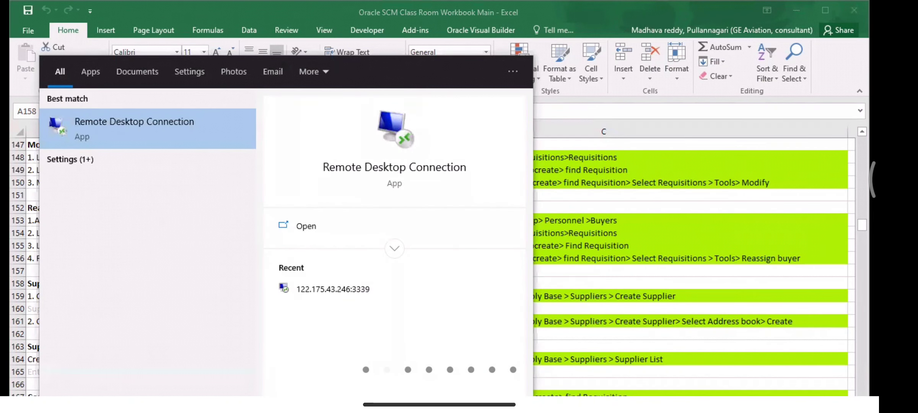
key("Return")
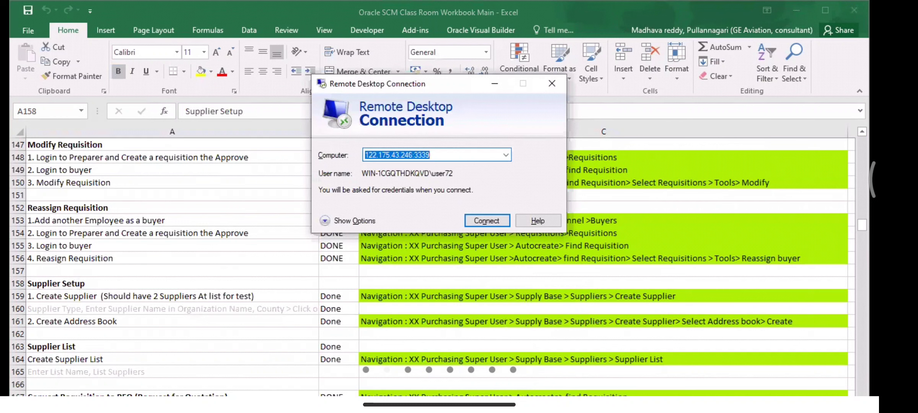
Step: Connect to the remote training server, entering the account password in Windows Security
left_click(476, 224)
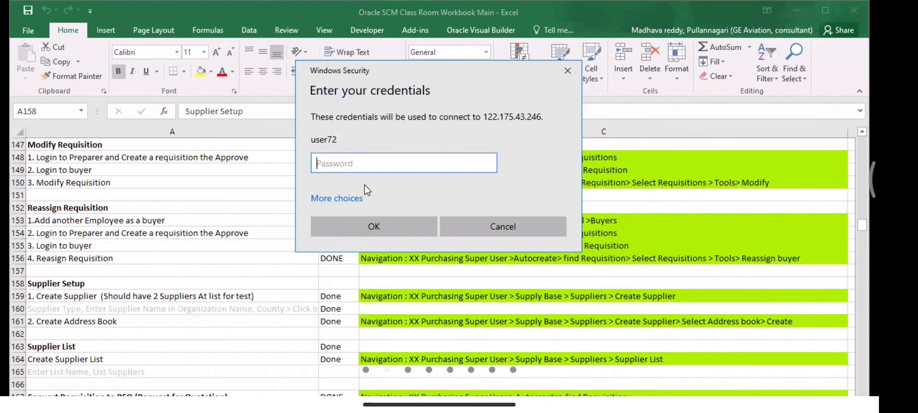
key("Caps_Lock")
type("•")
key("Caps_Lock")
type("•••")
key("BackSpace")
key("BackSpace")
key("BackSpace")
key("BackSpace")
key("BackSpace")
key("BackSpace")
key("BackSpace")
key("Caps_Lock")
type("••")
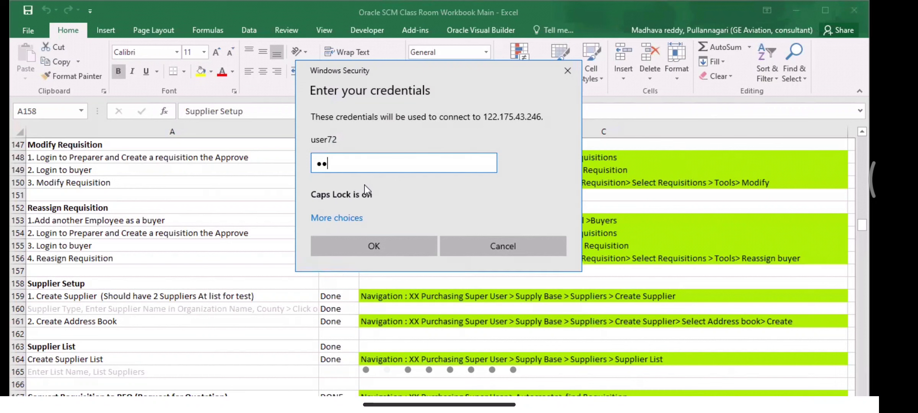
key("BackSpace")
key("BackSpace")
type("••••")
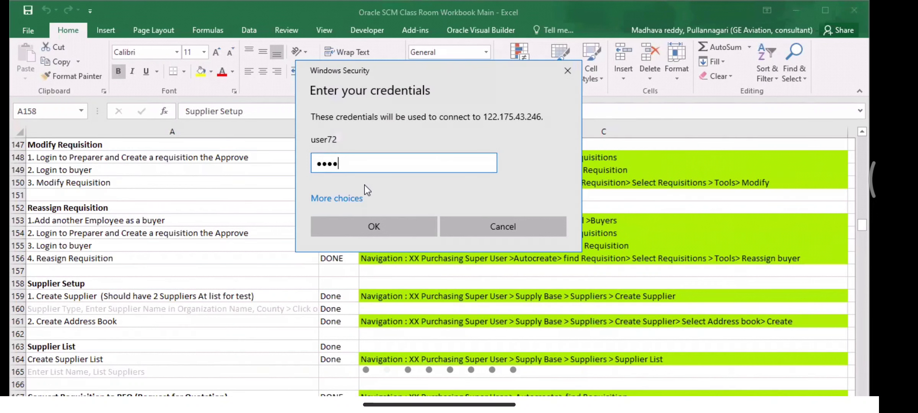
type("•••")
key("Caps_Lock")
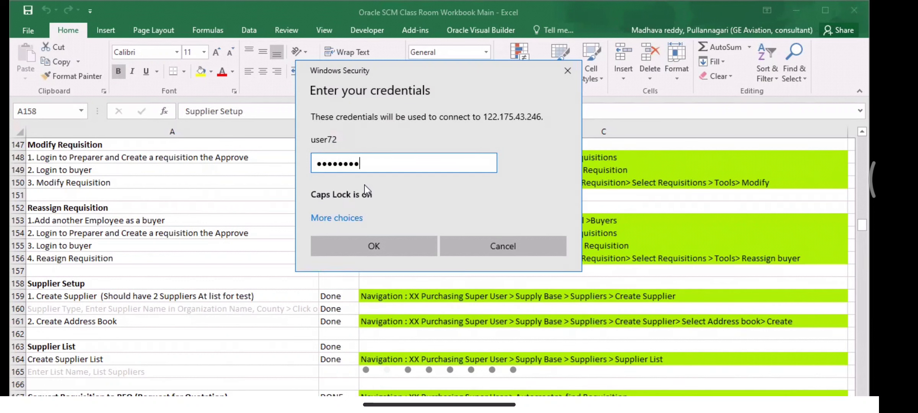
key("Return")
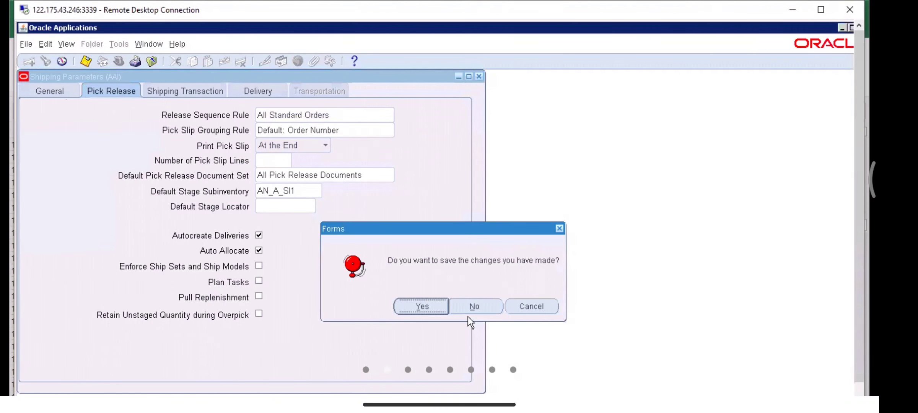
Step: Close the Shipping Parameters form without saving and collapse the Navigator tree
left_click(474, 307)
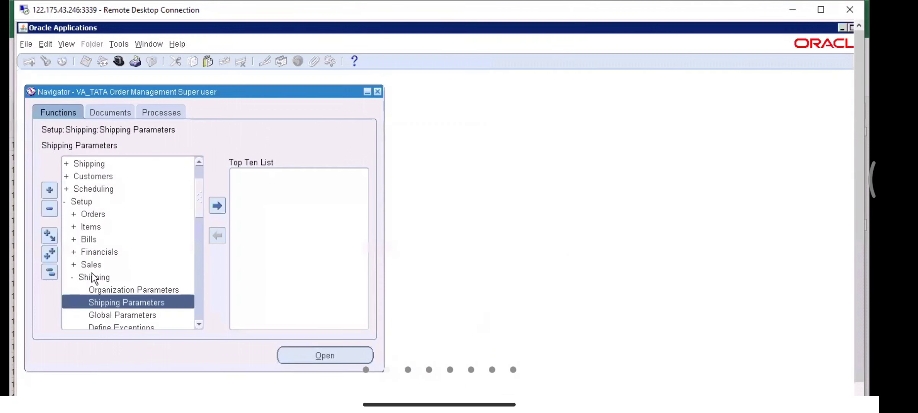
left_click(49, 272)
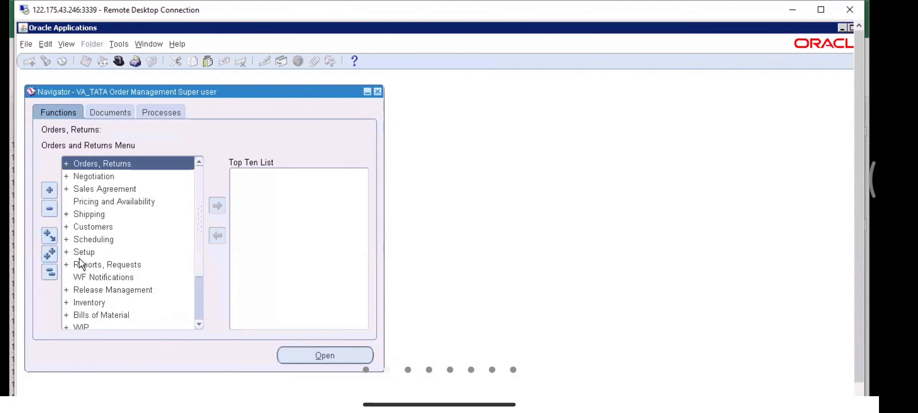
key("alt+f")
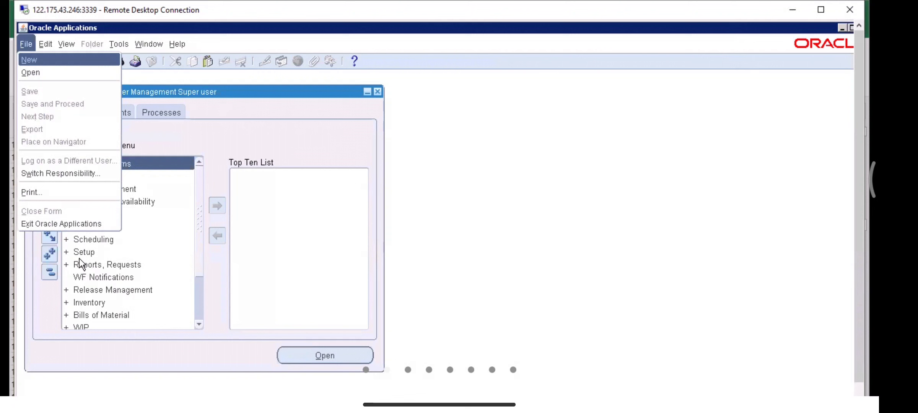
key("w")
Step: Decline logging back into the expired session and acknowledge that Oracle Applications will exit
left_click(497, 305)
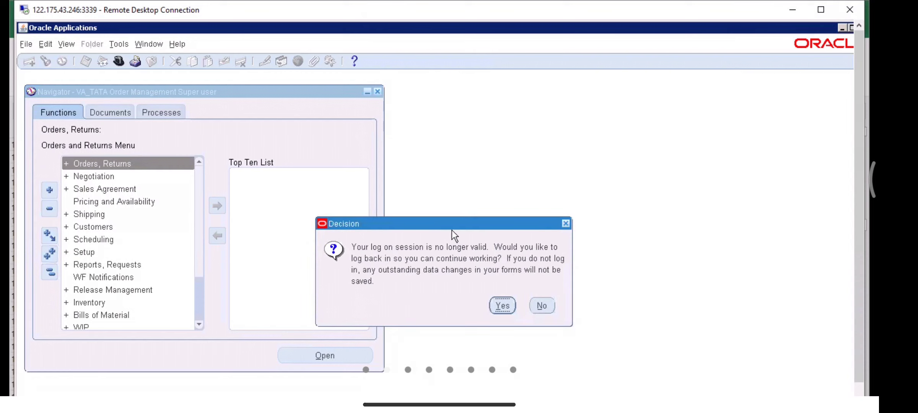
left_click(542, 304)
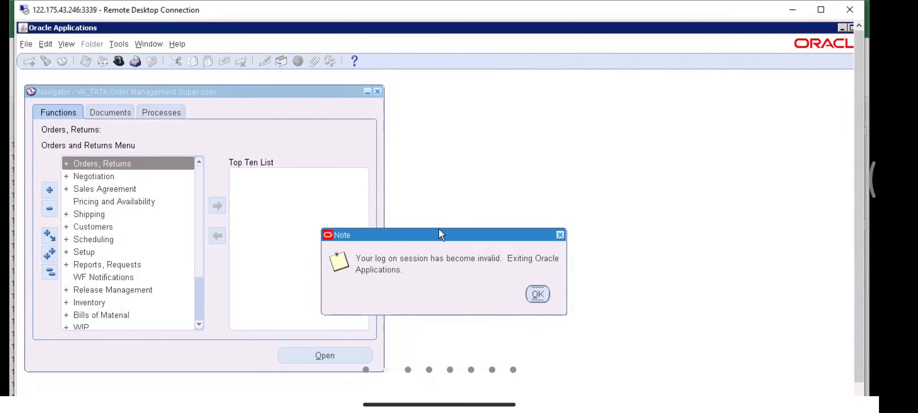
left_click(544, 300)
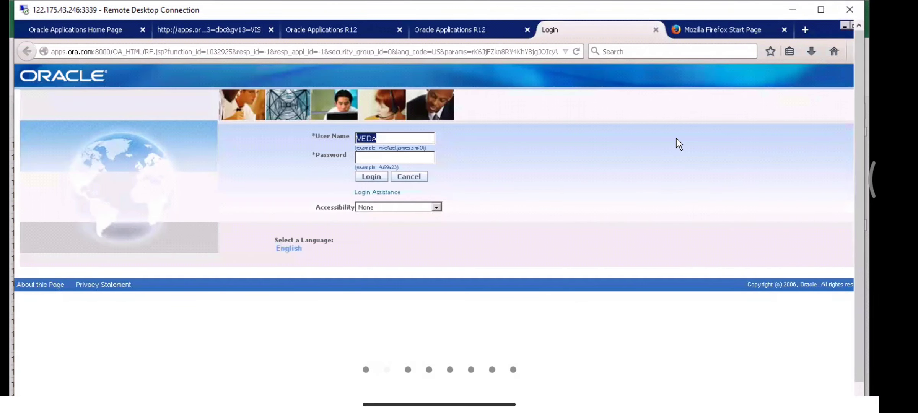
Step: Log back in with the account password and launch Pricing and Availability from the Order Management home page
left_click(387, 158)
type("welcome")
key("Return")
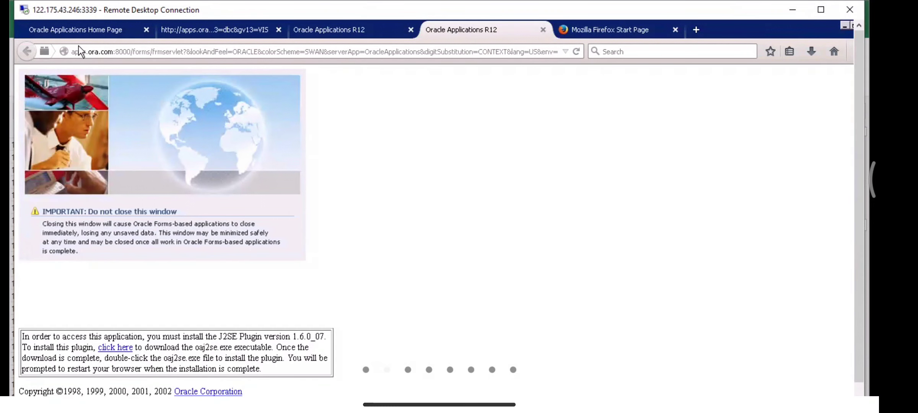
left_click(73, 27)
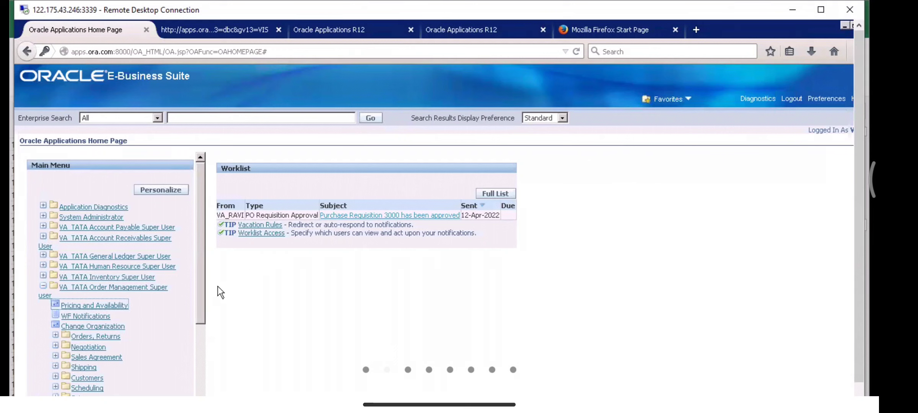
left_click(76, 306)
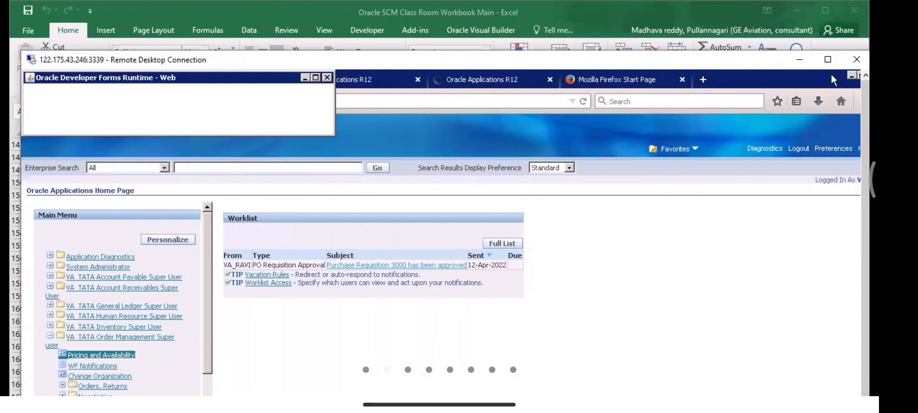
Step: Maximize the remote desktop, end the hung Java forms session, and close all Firefox windows and tabs
left_click(829, 59)
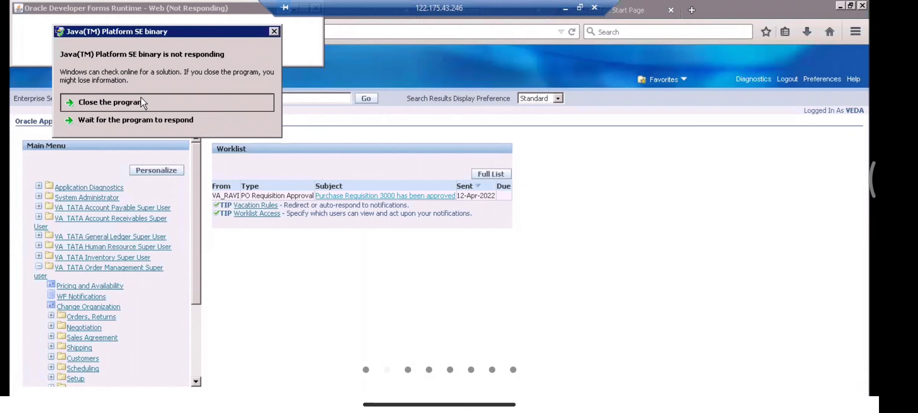
left_click(142, 101)
right_click(159, 396)
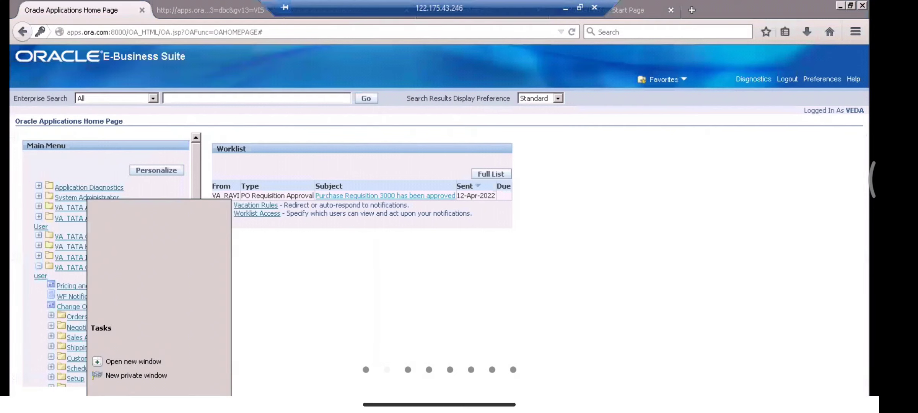
left_click(149, 394)
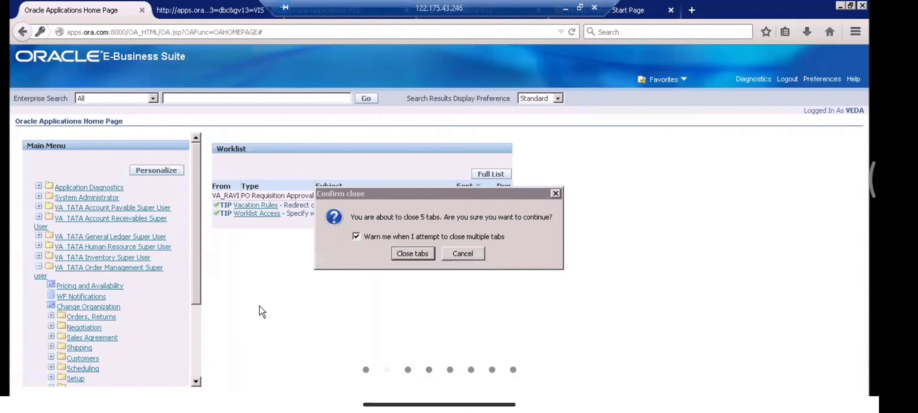
left_click(408, 253)
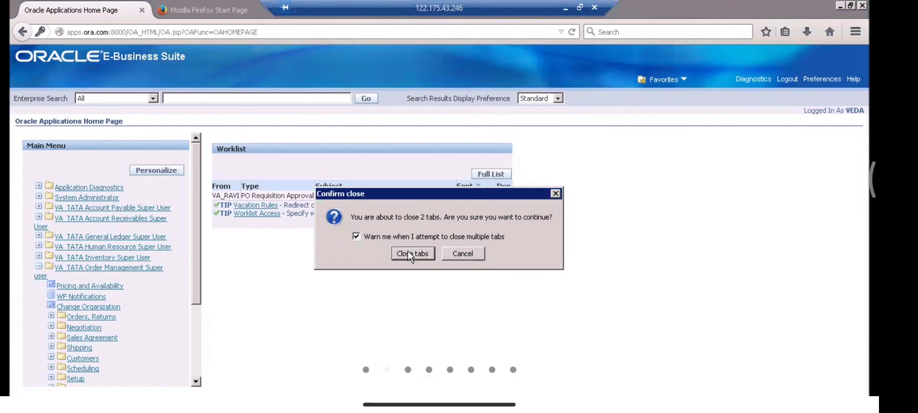
left_click(409, 253)
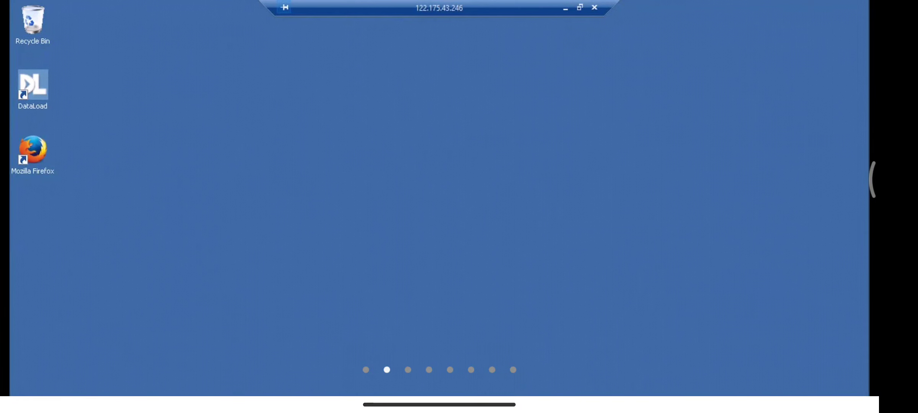
Step: Launch Firefox and sign in to E-Business Suite with the training user name and password
double_click(38, 151)
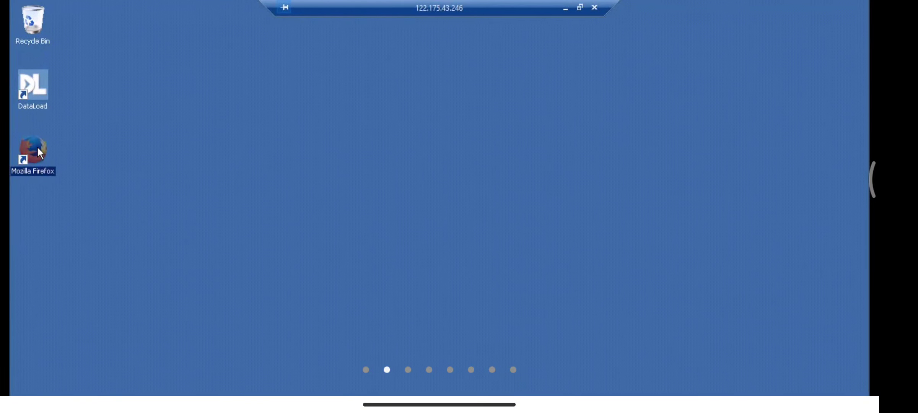
left_click(359, 119)
type("veda")
key("Tab")
type("welcome")
key("Return")
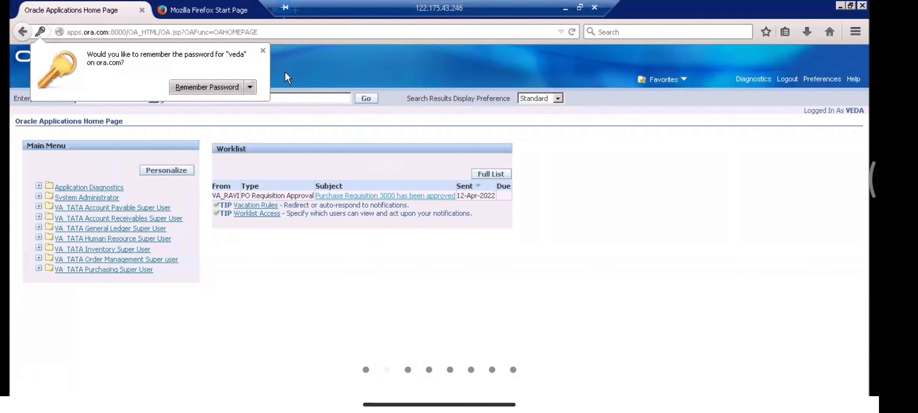
Step: Dismiss the password prompt and open Search Supplier Item Catalog under VA_TATA Purchasing Super User
left_click(195, 131)
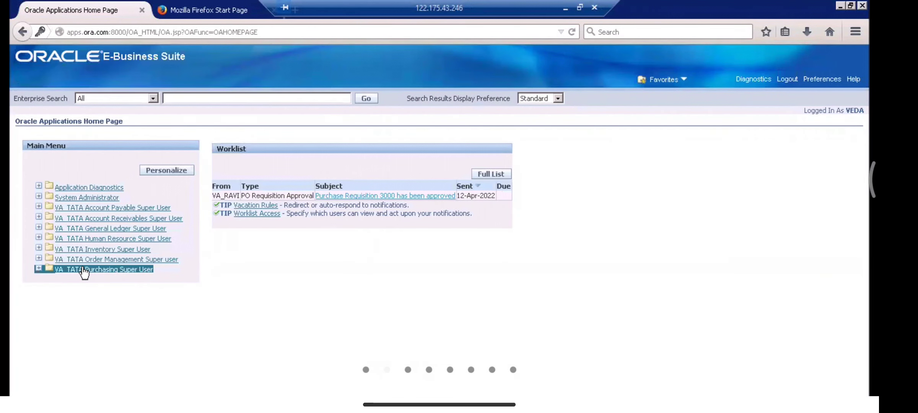
left_click(84, 271)
left_click(82, 298)
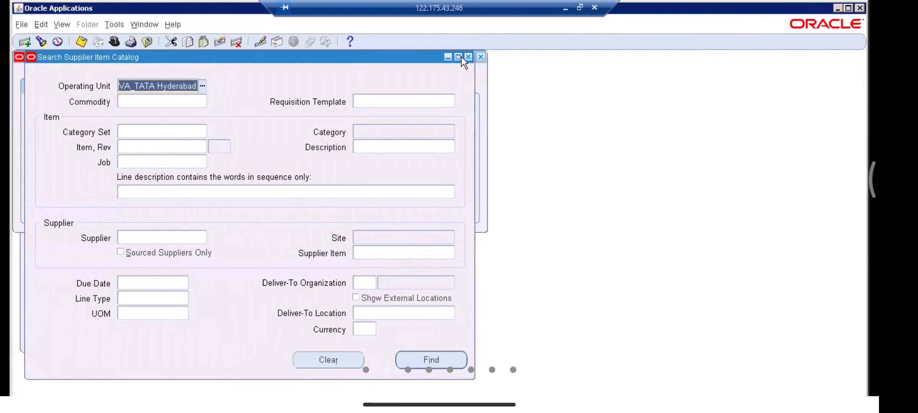
Step: Close Search Supplier Item Catalog and open Suppliers from the Supply Base menu
left_click(469, 57)
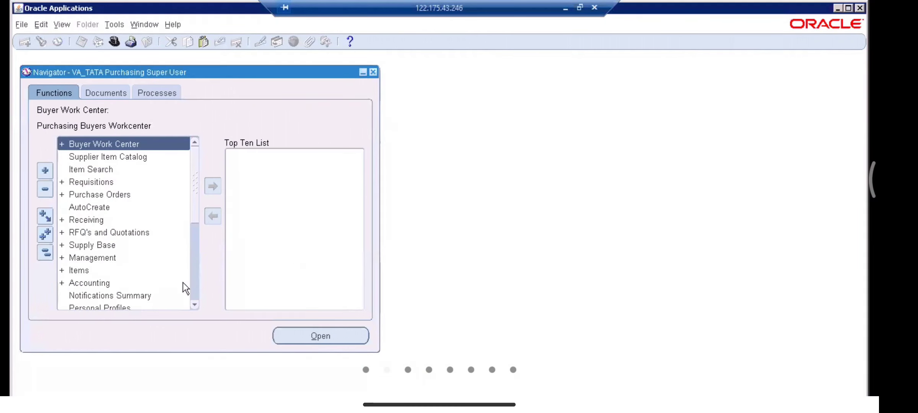
double_click(101, 245)
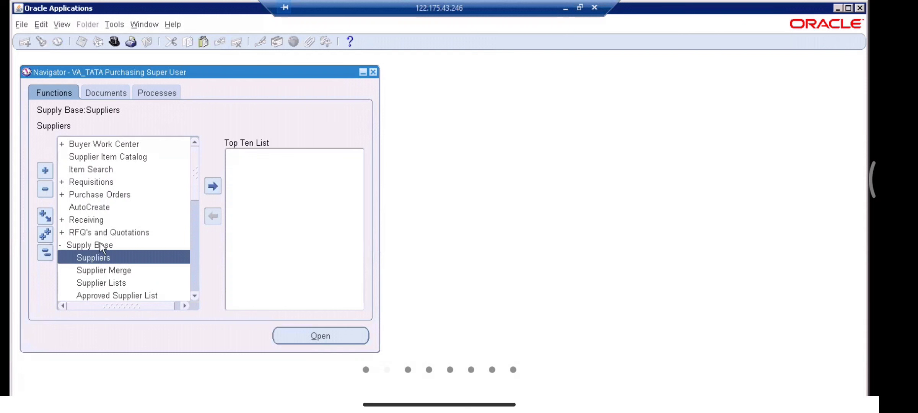
double_click(109, 257)
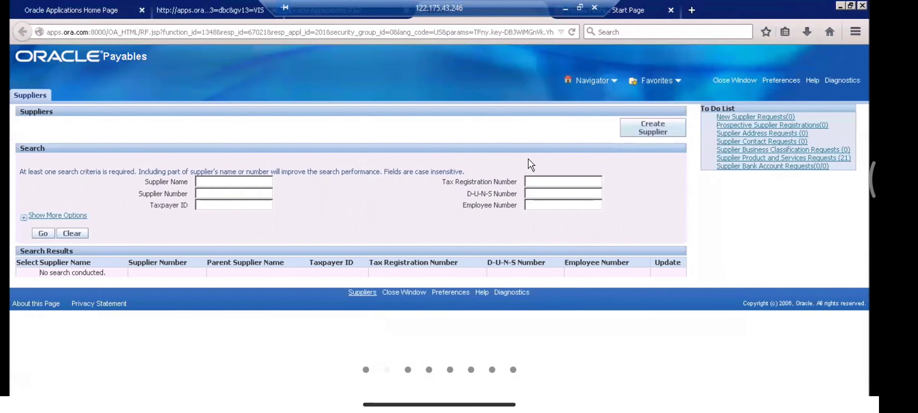
key("alt+Tab")
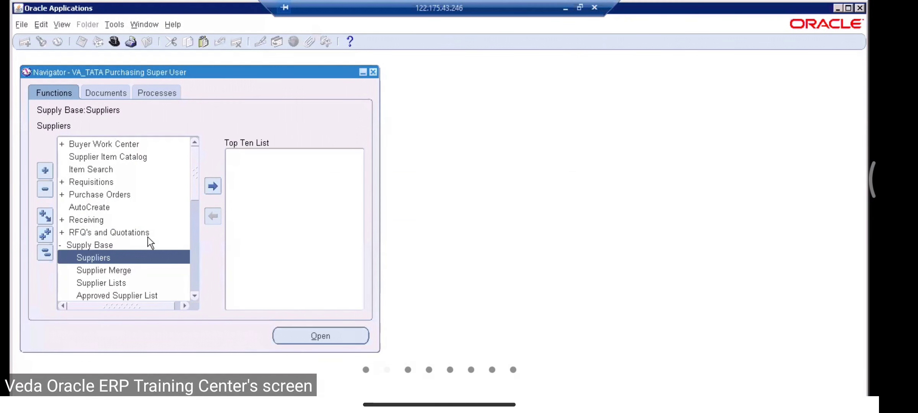
double_click(111, 256)
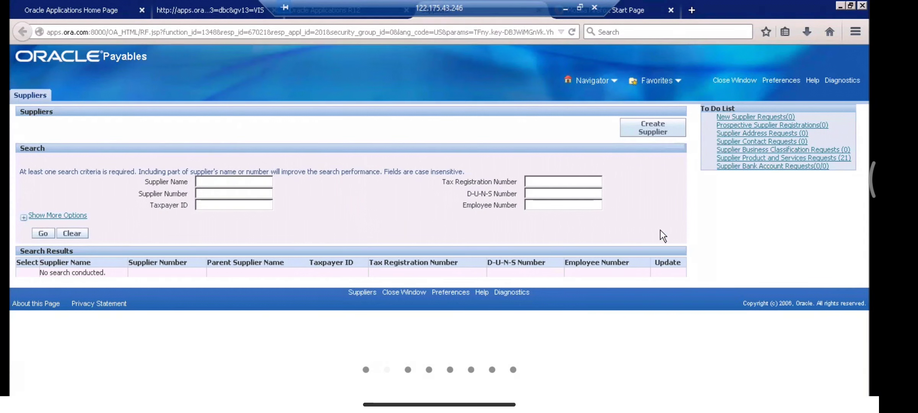
Step: Start a new supplier and enter VA_Supplie1 as the organization name
left_click(663, 132)
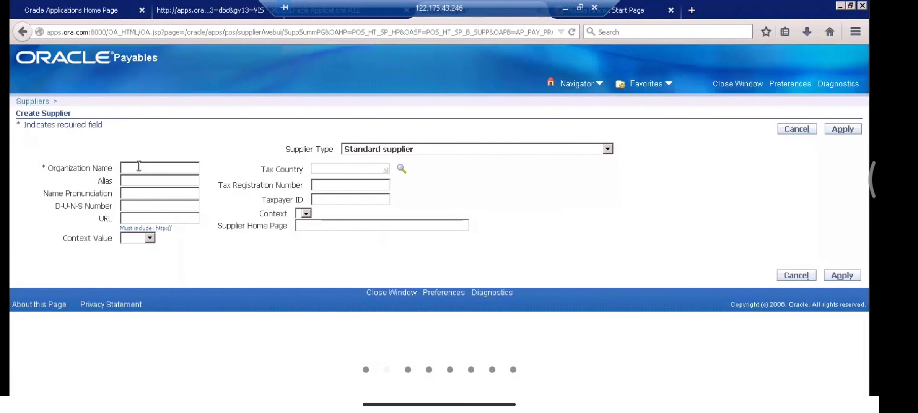
type("VA_S")
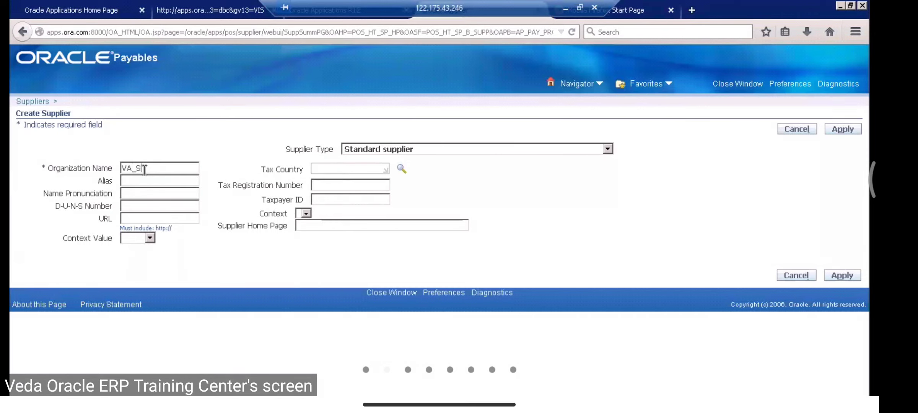
type("uppli")
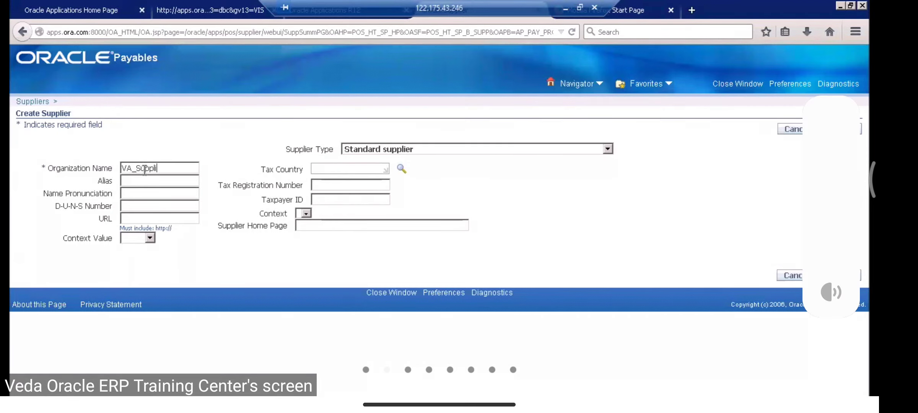
type("er1")
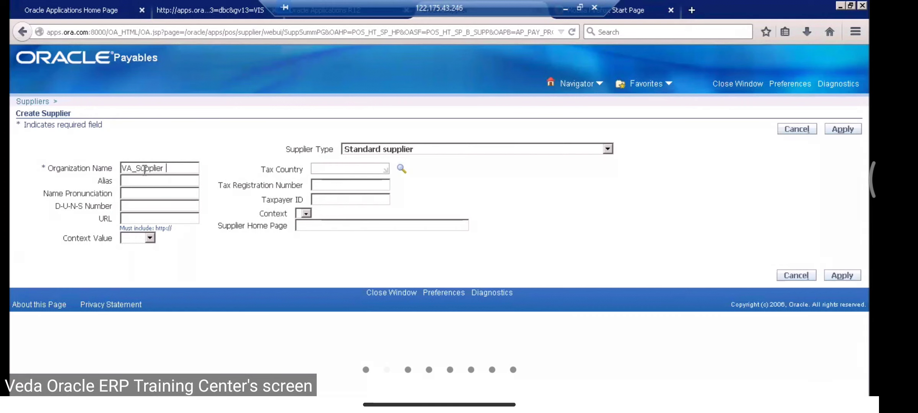
key("BackSpace")
key("BackSpace")
type("1")
Step: Copy the name into Alias and Name Pronunciation, set tax country India, and apply
left_click_drag(176, 172, 65, 158)
key("ctrl+c")
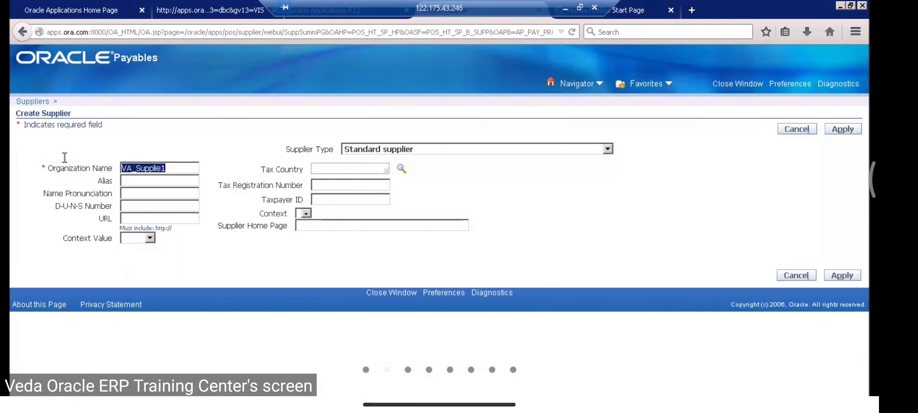
left_click(130, 182)
key("ctrl+v")
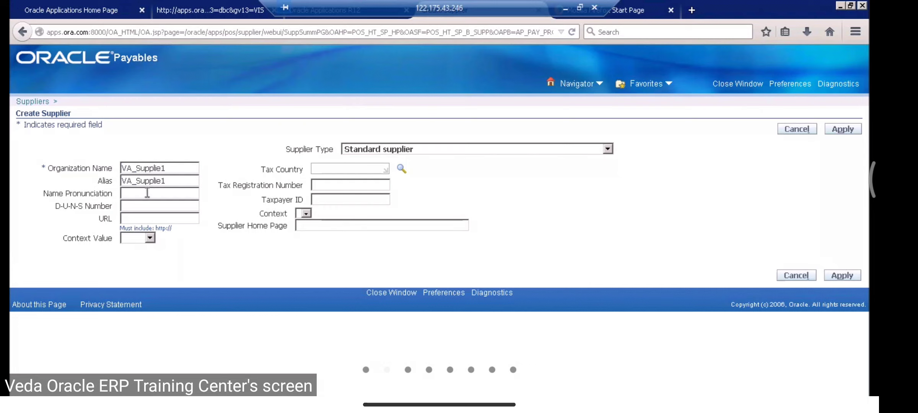
left_click(147, 191)
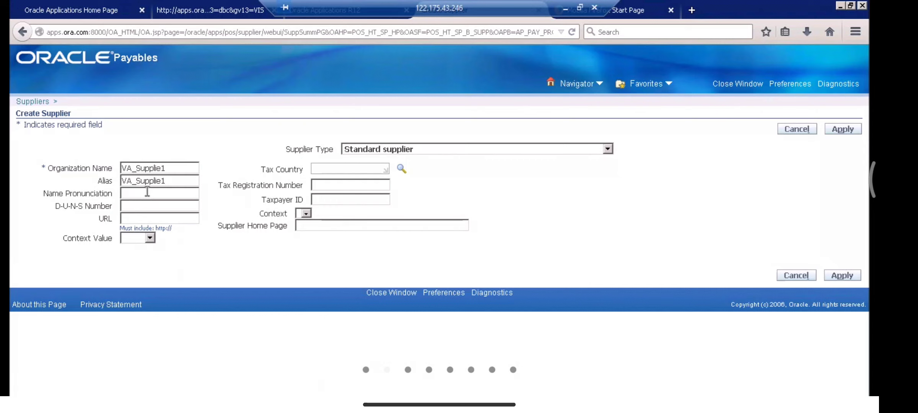
key("ctrl+v")
left_click(325, 169)
type("India")
key("Tab")
left_click(543, 200)
Step: Append 'r' to Supplier Name and Alternate Supplier Name to make VA_Supplier1, and save
left_click(845, 128)
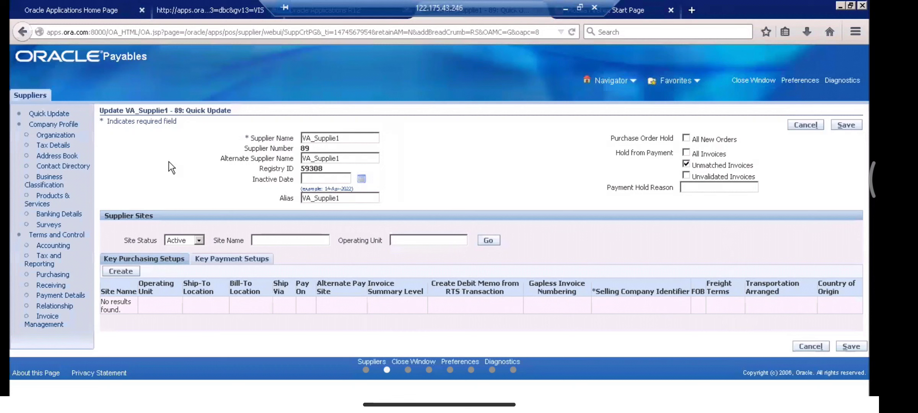
left_click(336, 139)
type("r")
left_click(337, 159)
type("r")
left_click(850, 125)
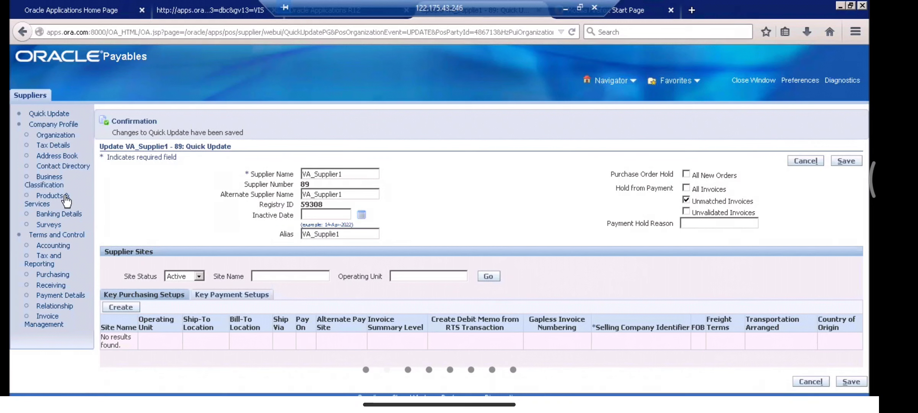
Step: From the Address Book, create a new address and replace country United States with India
left_click(57, 156)
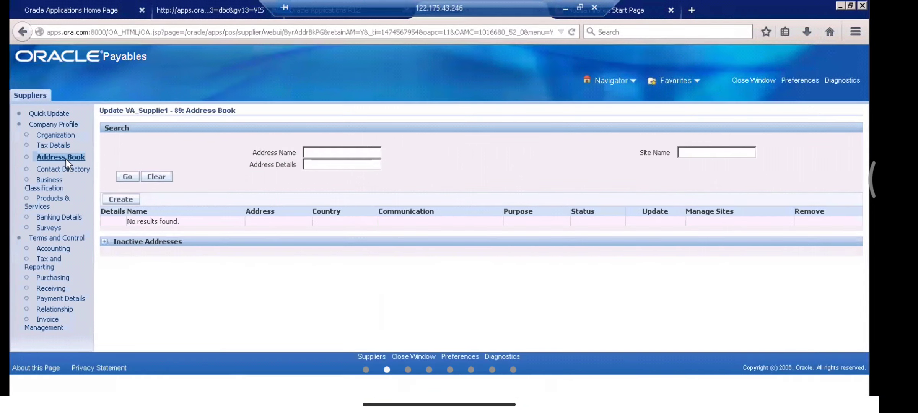
left_click(128, 202)
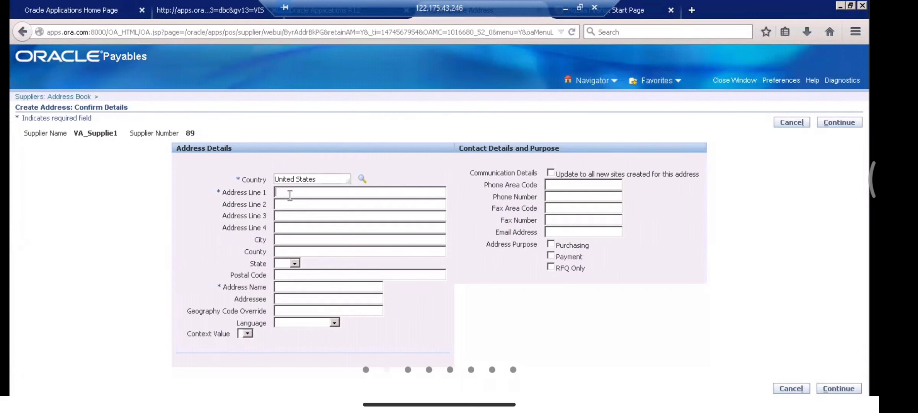
left_click_drag(336, 179, 247, 168)
key("BackSpace")
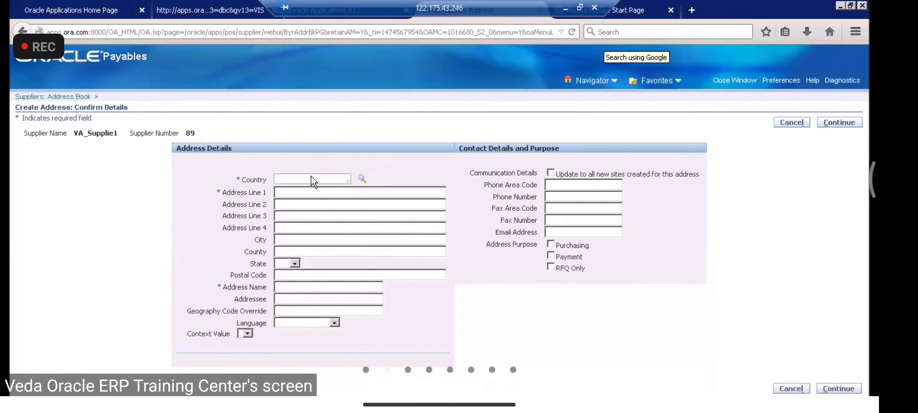
left_click(289, 180)
type("india")
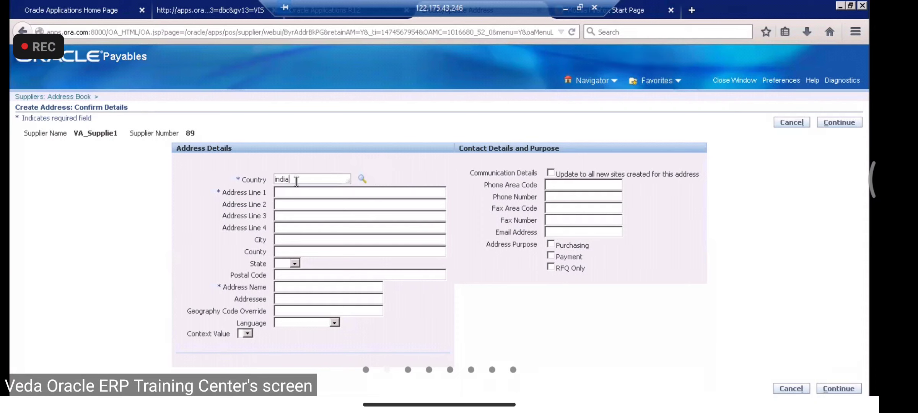
key("Tab")
Step: Enter Lb Nagar as Address Line 1, name the address Lb Nagar Site, and add the Payment purpose
left_click(320, 220)
type("L")
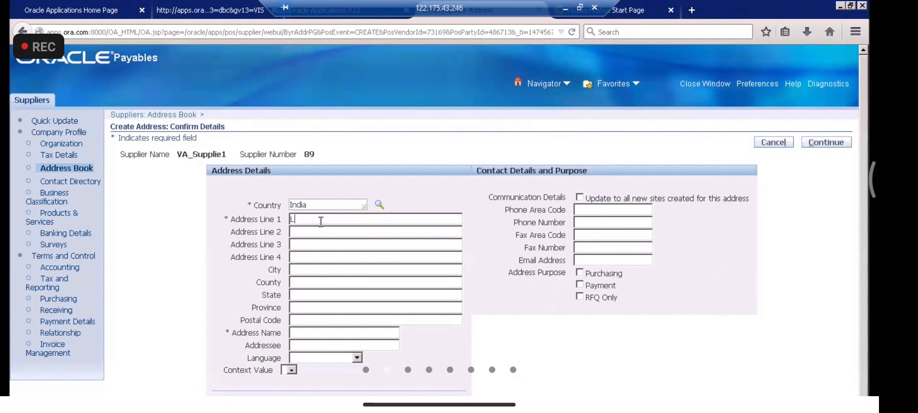
type("b Nagar")
left_click(321, 334)
type("b Nagar Branch")
key("BackSpace")
key("BackSpace")
key("BackSpace")
key("BackSpace")
key("BackSpace")
key("BackSpace")
type("Site")
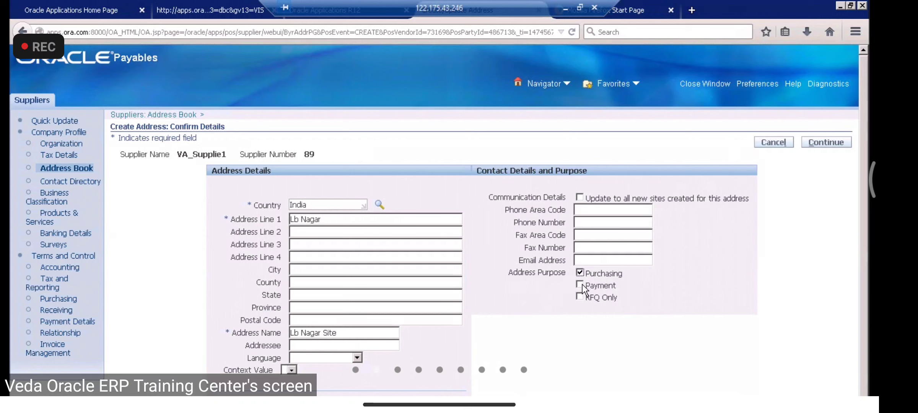
left_click(581, 285)
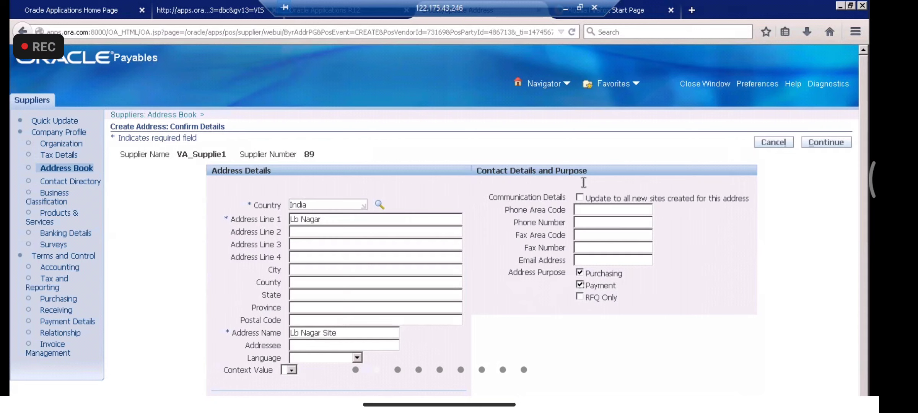
Step: Enter city Hyderabad and county India, replacing the mistyped state andhra with Telangana
left_click(593, 209)
type("H")
type("yderabad")
type("india")
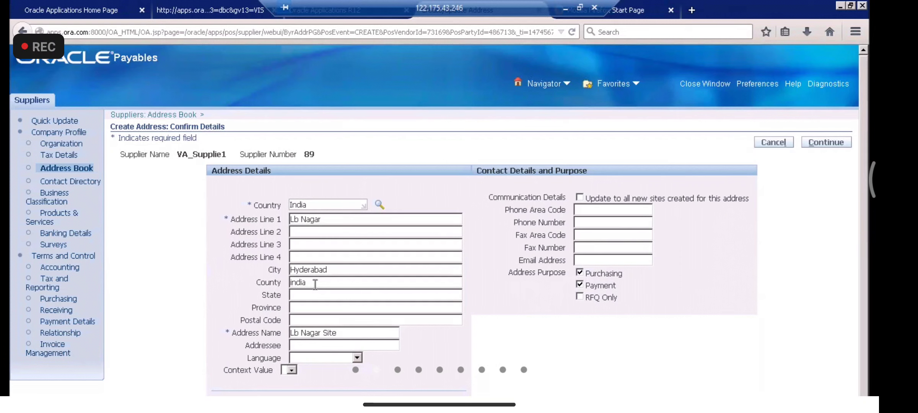
key("Tab")
type("andhra")
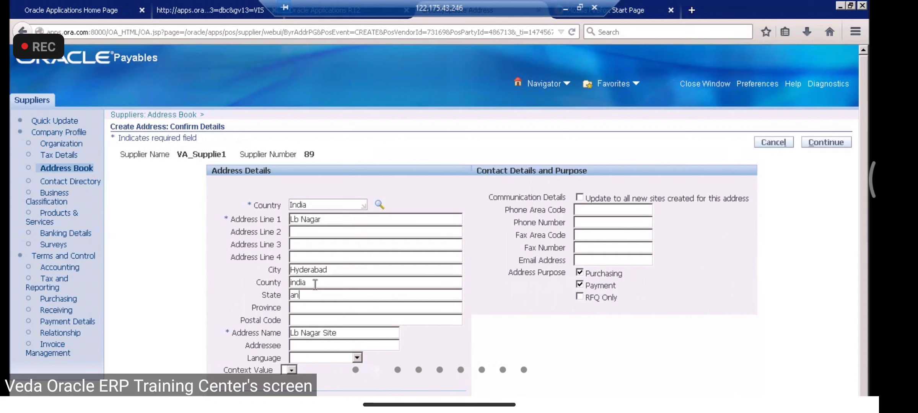
key("Tab")
left_click(295, 293)
key("BackSpace")
left_click(328, 296)
key("BackSpace")
key("BackSpace")
key("BackSpace")
key("BackSpace")
key("BackSpace")
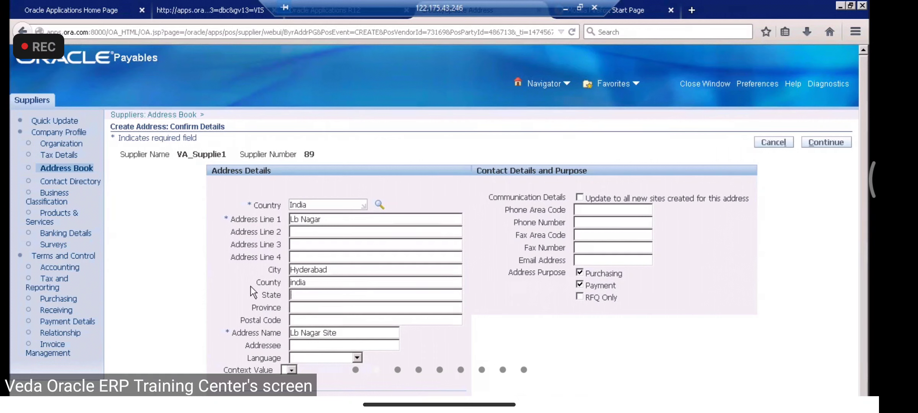
type("Telangana")
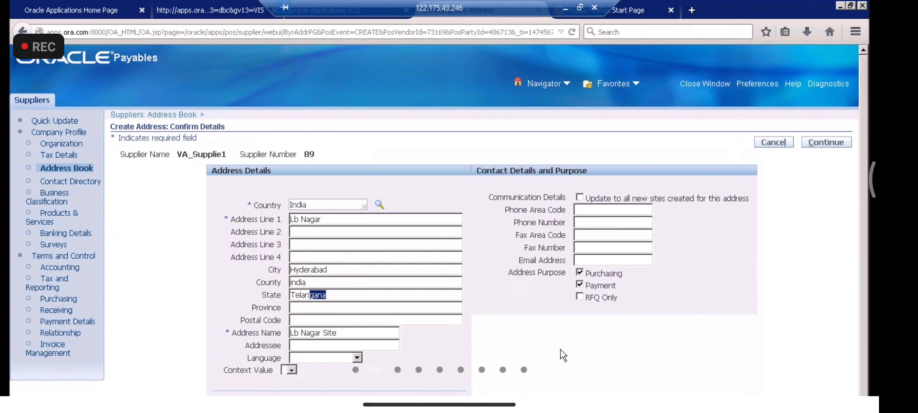
Step: Continue to site creation, assign Lb Nagar Site to the VA_TATA Hyderabad Operating Unit, and apply
left_click(842, 141)
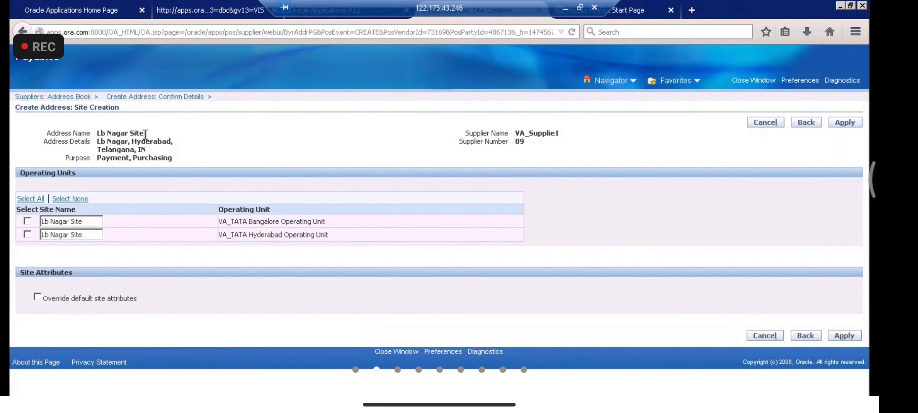
left_click_drag(147, 134, 96, 135)
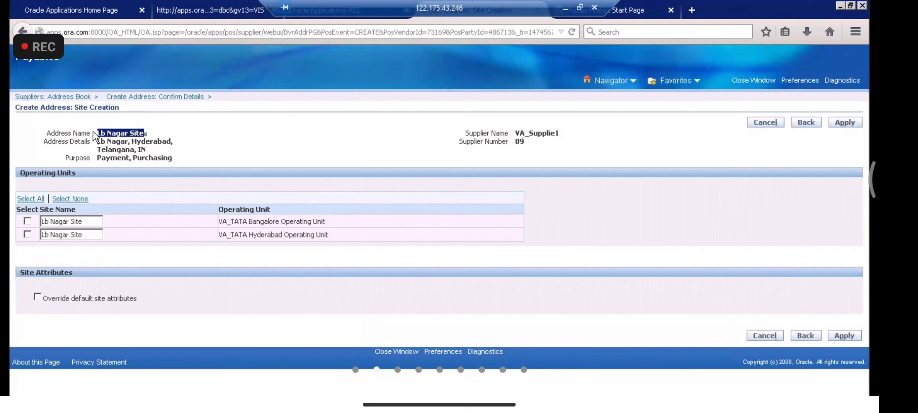
left_click(154, 129)
left_click_drag(153, 129, 101, 133)
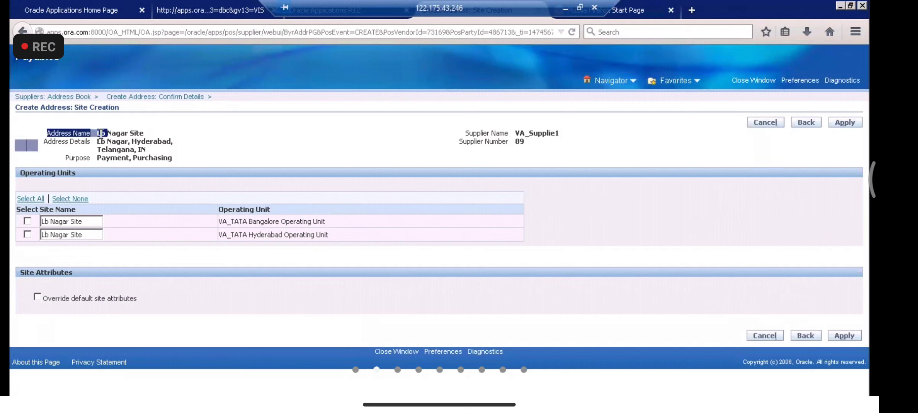
left_click(152, 135)
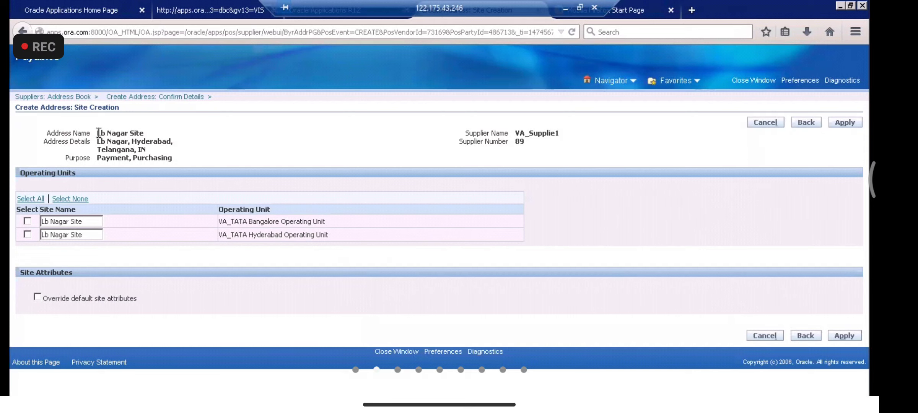
left_click_drag(144, 133, 82, 132)
left_click_drag(166, 140, 142, 134)
left_click(167, 140)
left_click_drag(148, 133, 94, 133)
left_click(27, 234)
left_click(838, 123)
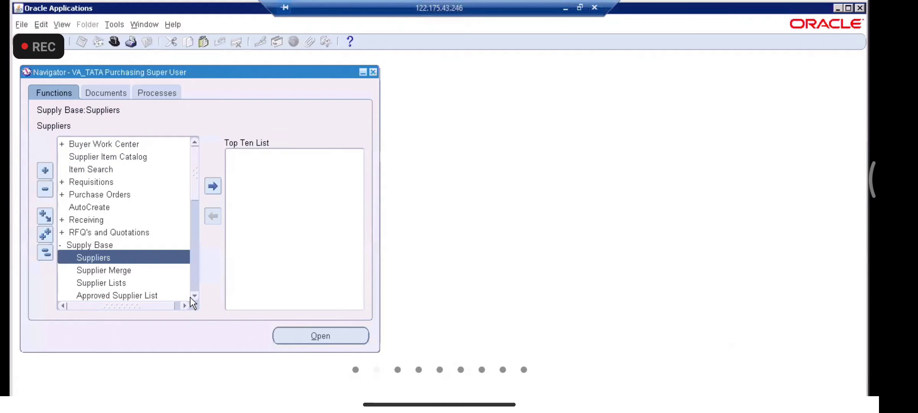
Step: Start a new supplier from the Suppliers page and enter VA_Supplier2 as the organization name
double_click(193, 258)
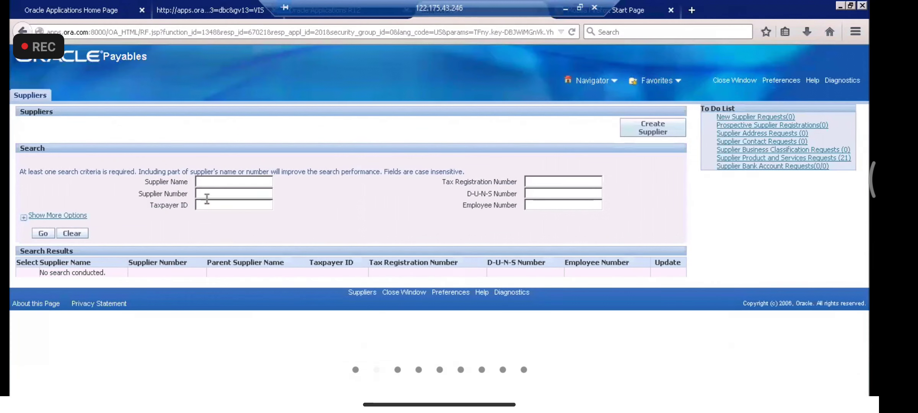
left_click(651, 130)
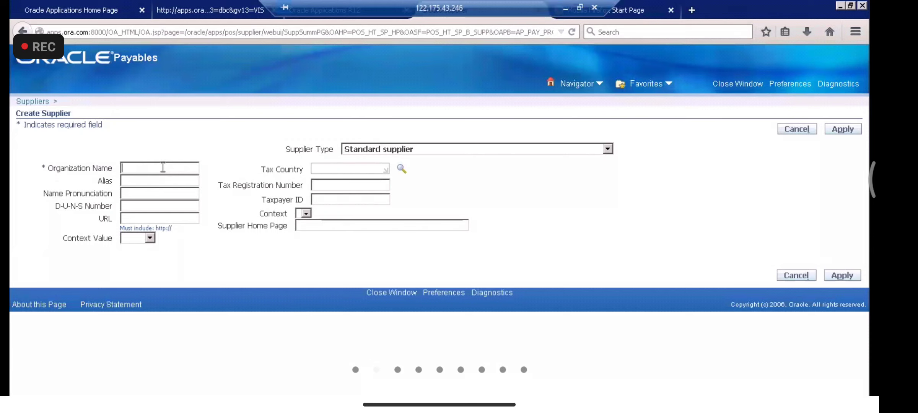
type("VA")
left_click(160, 180)
key("BackSpace")
type("2")
Step: Copy VA_Supplier2 into Alias and Name Pronunciation, correct all three names, and set tax country India
key("ctrl+a")
key("ctrl+c")
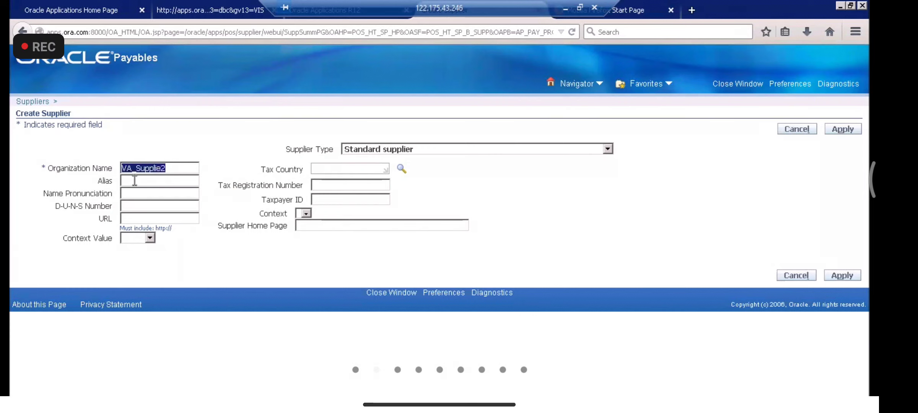
left_click(133, 180)
key("ctrl+v")
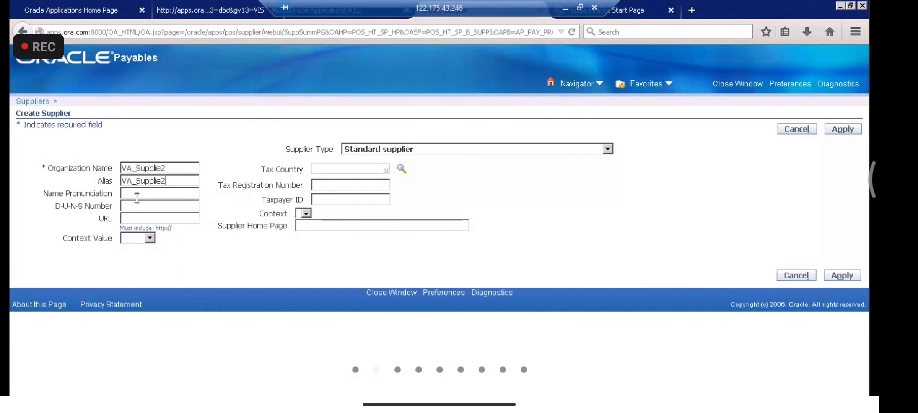
key("ctrl+v")
left_click(162, 168)
type("r")
left_click(162, 180)
type("r")
left_click(162, 193)
type("r")
type("India")
key("Tab")
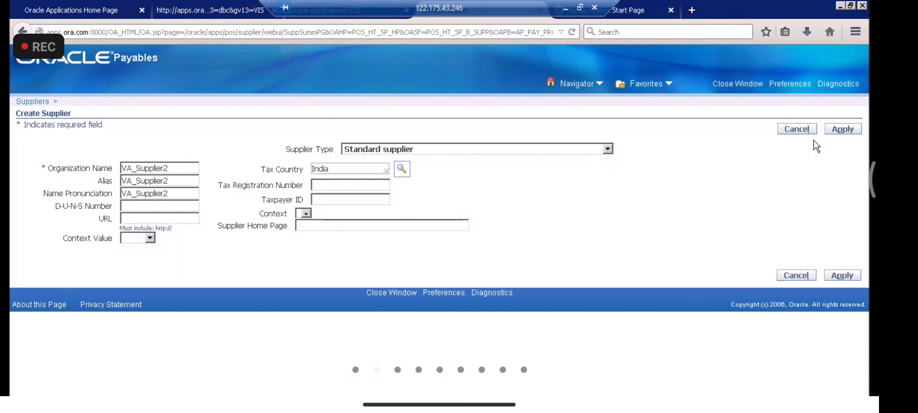
Step: Create supplier VA_Supplier2 (number 91) and open its Organization Address Book
left_click(842, 131)
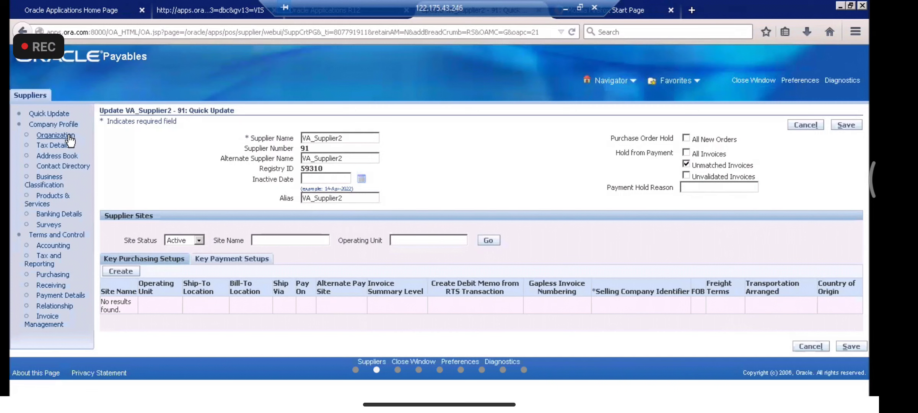
left_click(69, 137)
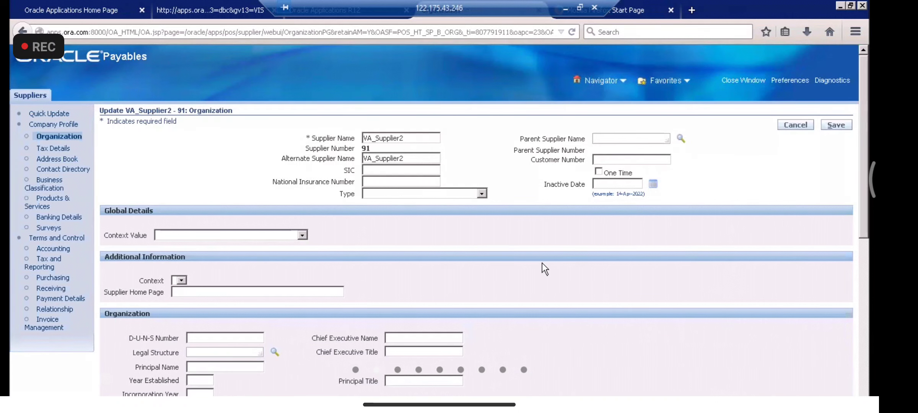
left_click(58, 159)
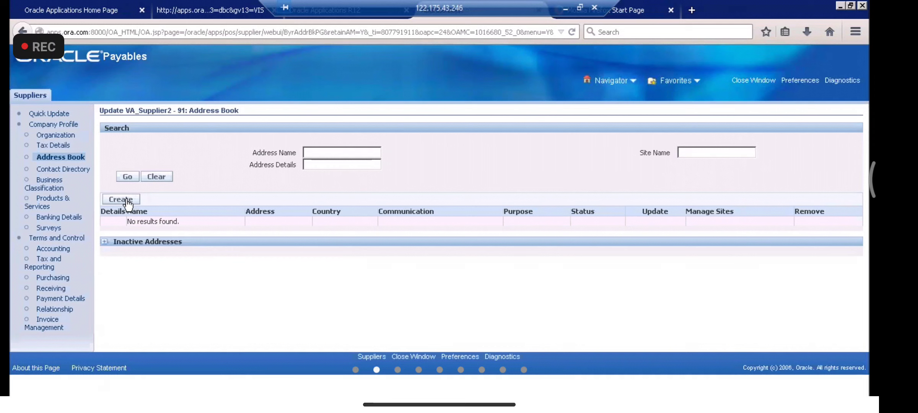
Step: Start a new VA_Supplier2 address with the country changed from United States to India
left_click(124, 201)
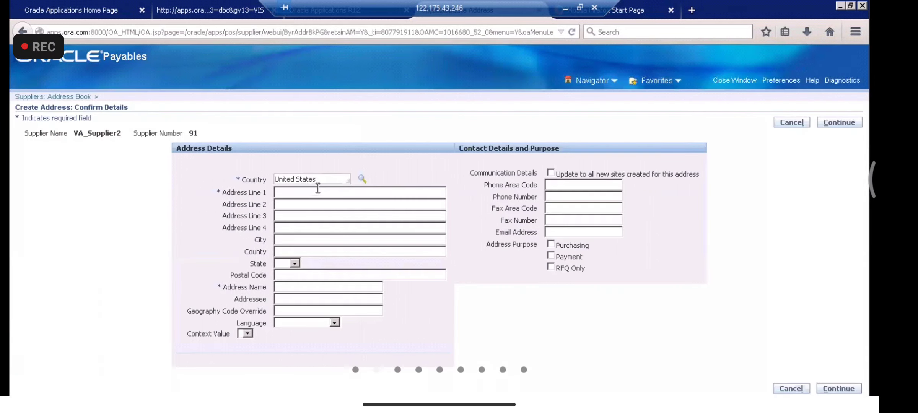
left_click_drag(305, 180, 201, 158)
key("BackSpace")
type("dia")
key("Tab")
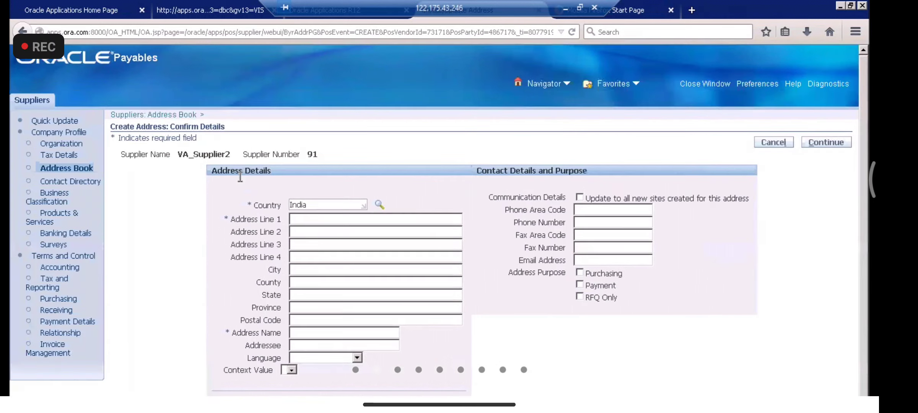
Step: Enter address line suncity, name suncity site, city Hyderabad, county india and state Telangana
left_click(310, 221)
type("suncity")
left_click(313, 333)
type("C")
key("BackSpace")
type("suncity siteH")
key("BackSpace")
type("Hyde")
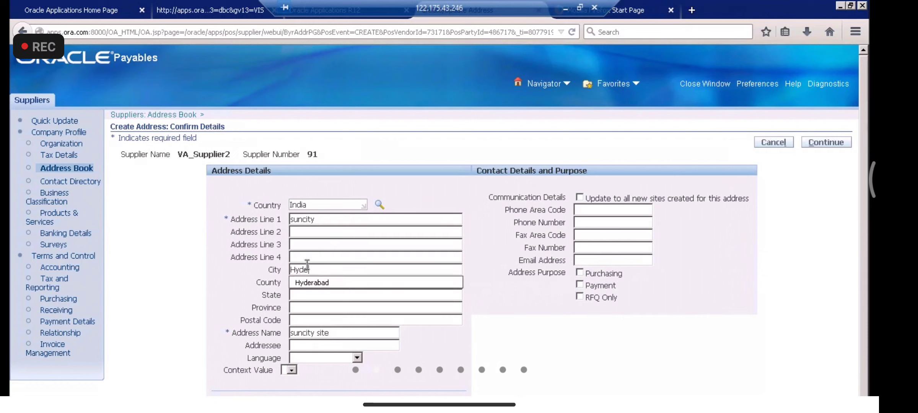
left_click(315, 284)
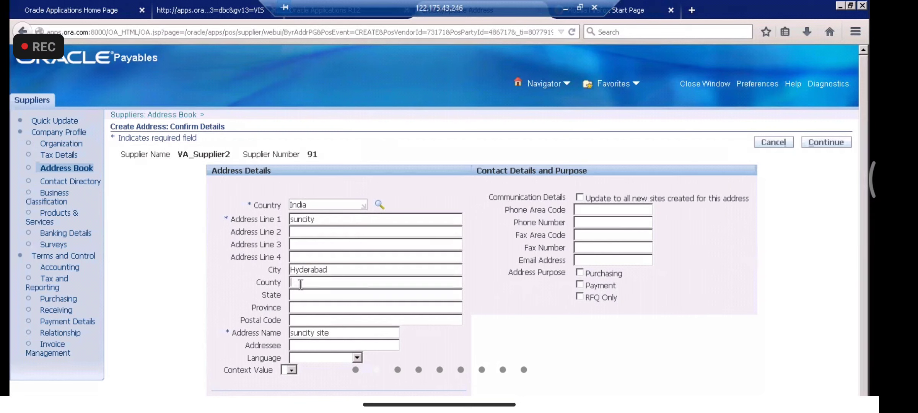
type("ind")
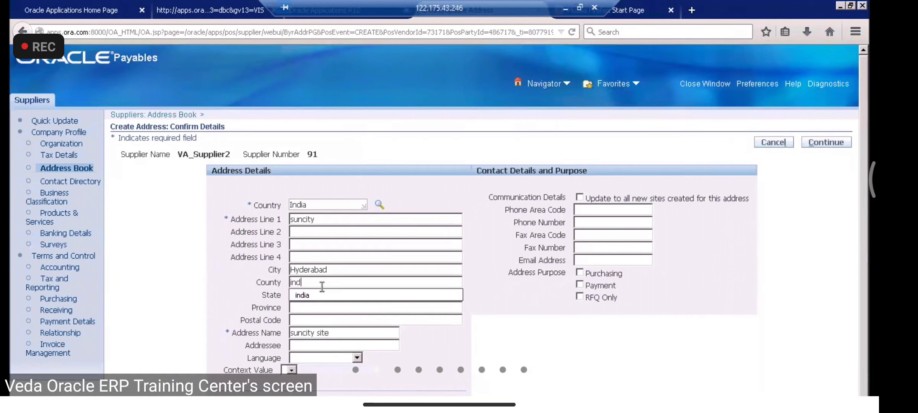
left_click(302, 296)
left_click(322, 295)
type("Telangana")
Step: Tick Purchasing and Payment, then create suncity site for all operating units
left_click(580, 273)
left_click(580, 285)
left_click(826, 143)
left_click(30, 199)
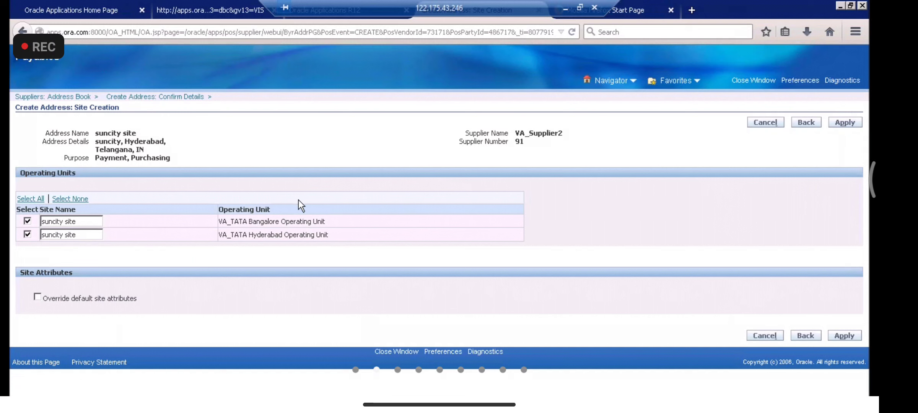
left_click(845, 122)
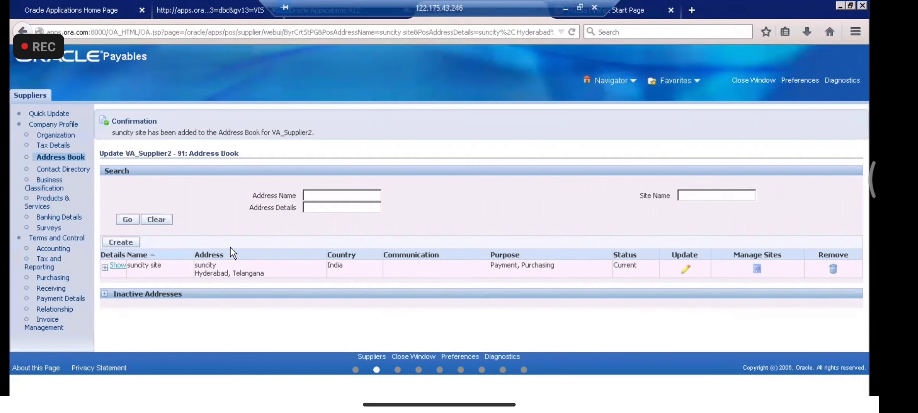
Step: Start another VA_Supplier2 address with the country changed from United States to India
left_click(122, 243)
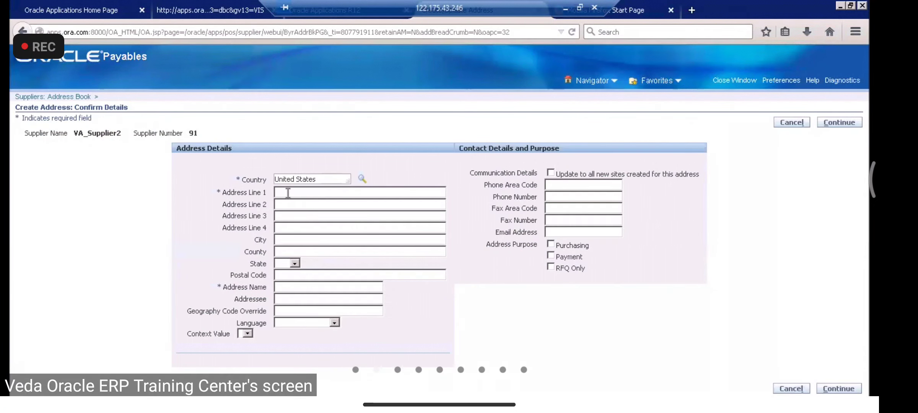
left_click_drag(317, 180, 303, 179)
left_click_drag(234, 168, 240, 176)
key("BackSpace")
type("iNDI")
key("Tab")
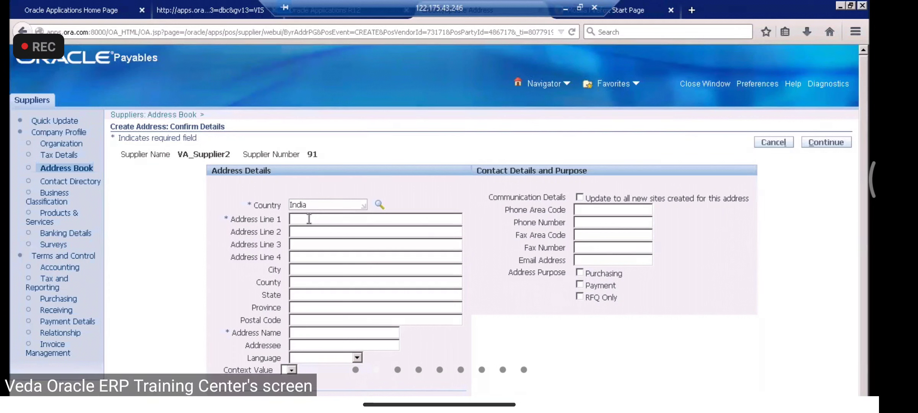
Step: Enter address line Kondapur, city Hyderabad and county india
type("Kondapur")
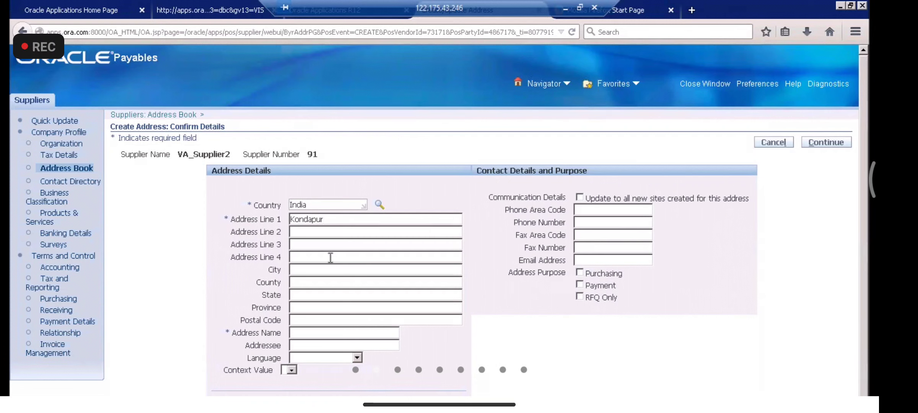
type("Hy")
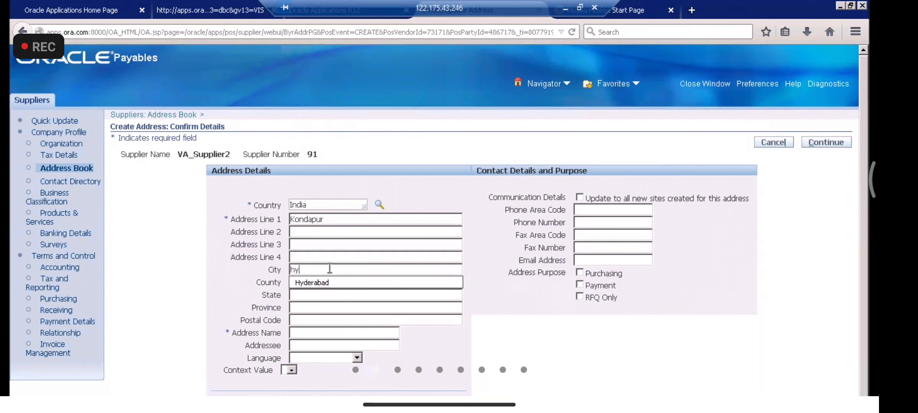
left_click(329, 285)
left_click(320, 286)
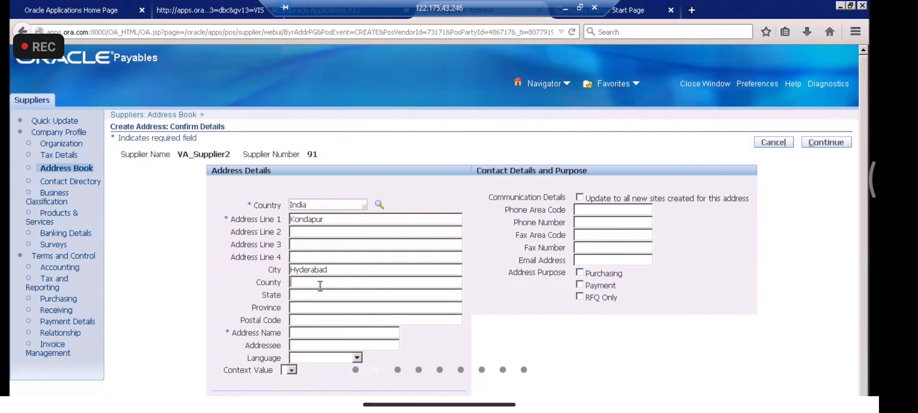
type("in")
left_click(302, 295)
left_click(322, 295)
type("te")
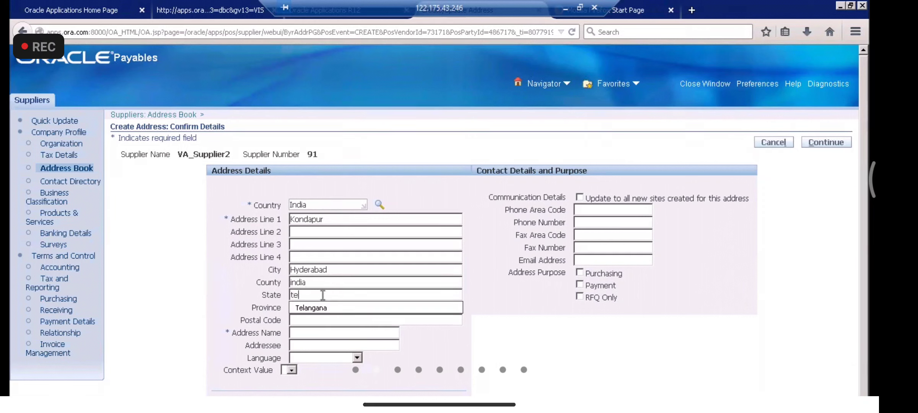
Step: Name the address kondapur Site, set state Telangana, add the Payment purpose, and continue
left_click(309, 333)
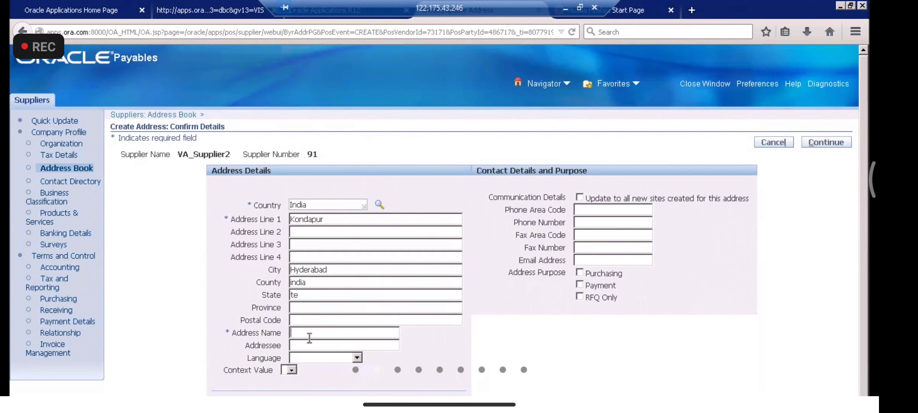
type("kondapur Site")
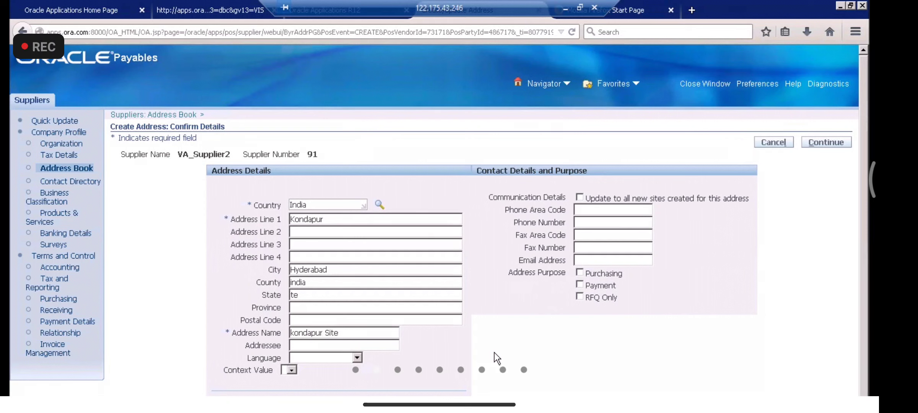
left_click(325, 292)
key("BackSpace")
key("BackSpace")
type("t")
left_click(315, 309)
left_click(580, 285)
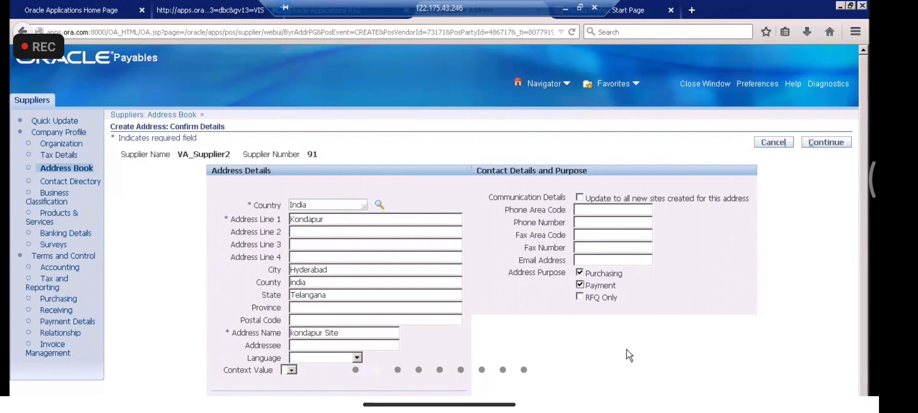
left_click(823, 143)
Step: Assign kondapur Site to both operating units and apply
left_click(28, 199)
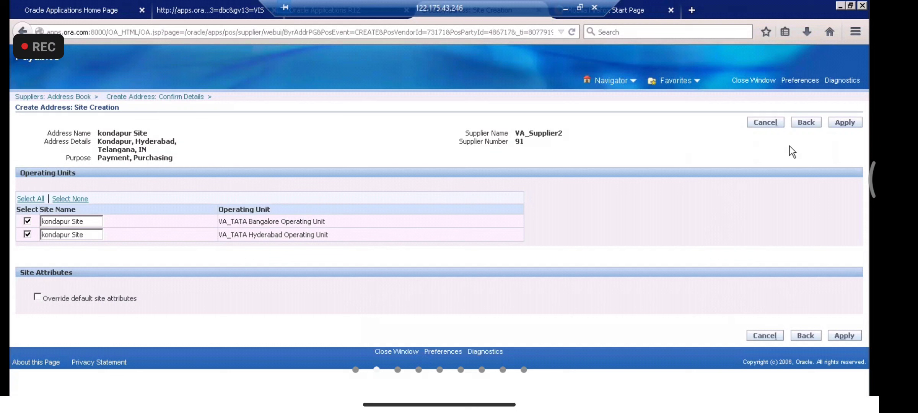
left_click(852, 125)
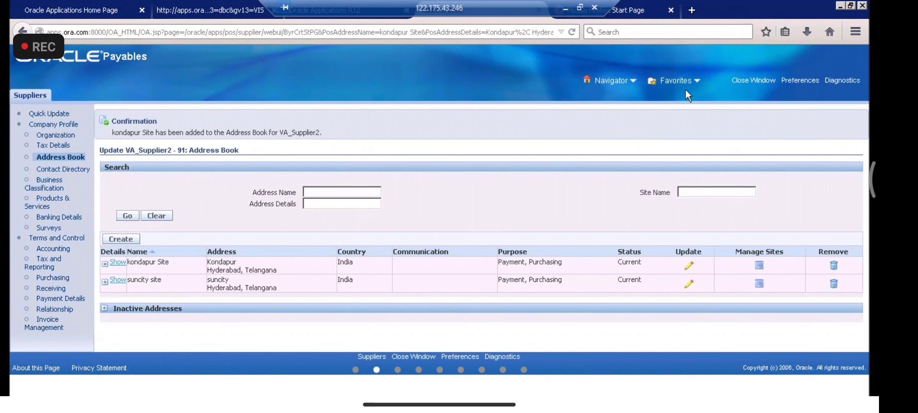
Step: Search Suppliers for VA_SUPPLIER2 and open its details
left_click(214, 398)
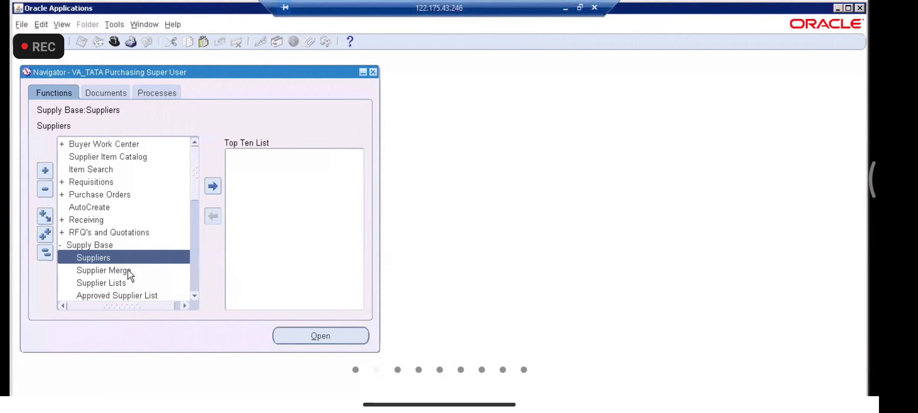
double_click(104, 254)
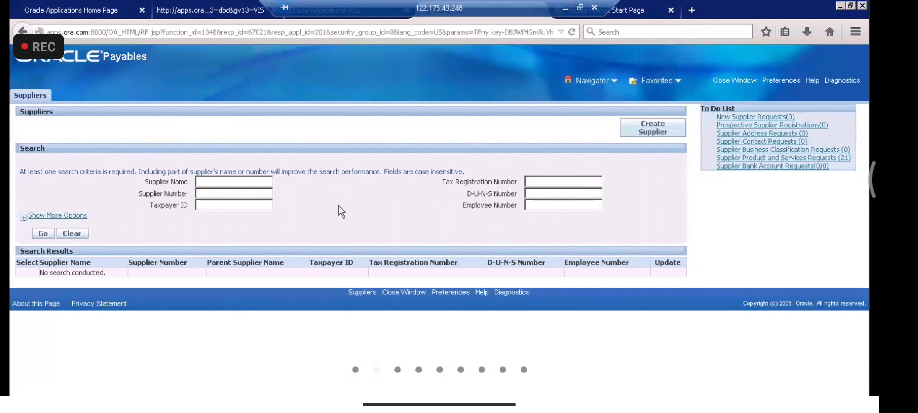
left_click(230, 182)
type("VA_SUPPLIER2")
left_click(42, 232)
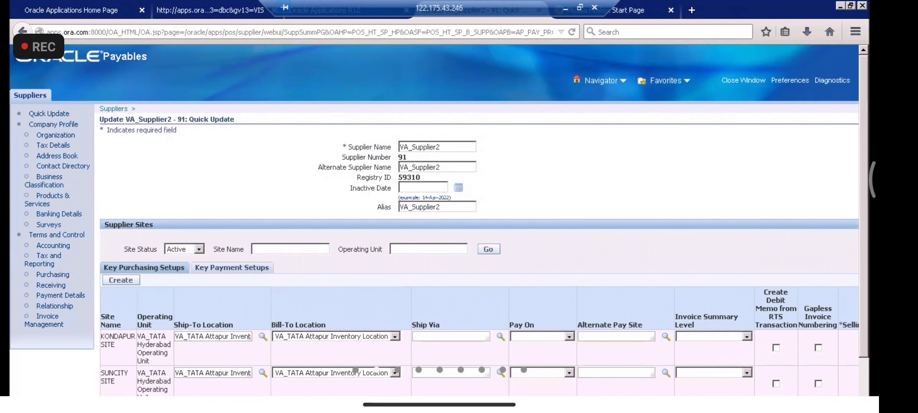
Step: Search Suppliers again for VA_SUPPLIER1 and open its Quick Update page
key("alt+Tab")
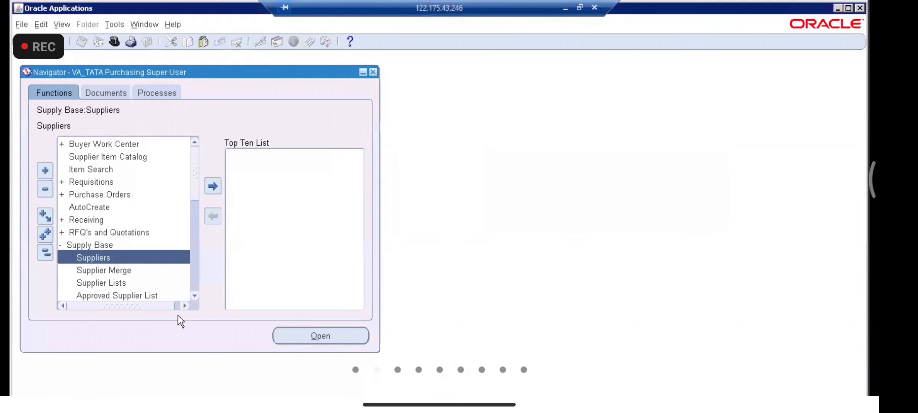
double_click(108, 258)
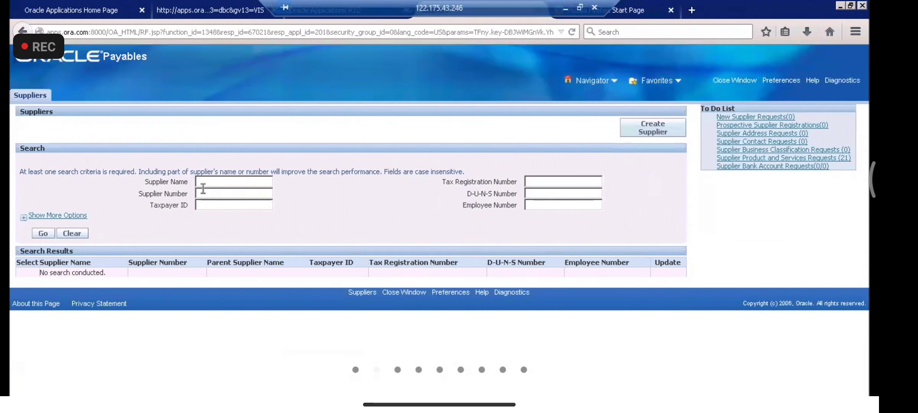
type("v")
left_click(204, 181)
type("va")
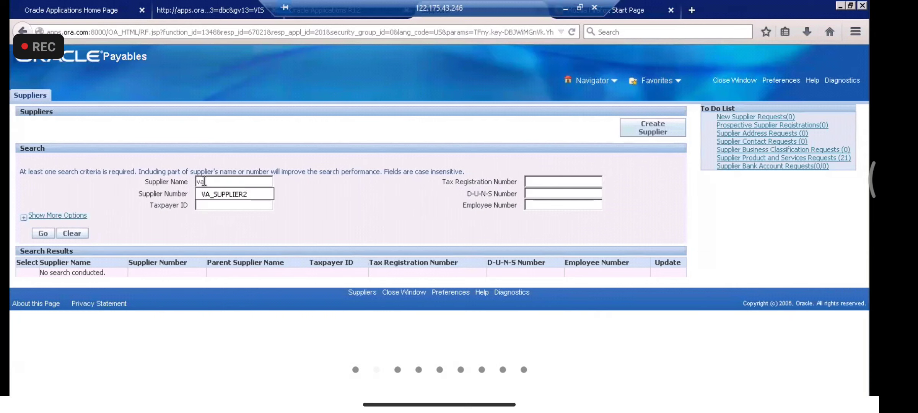
left_click(233, 195)
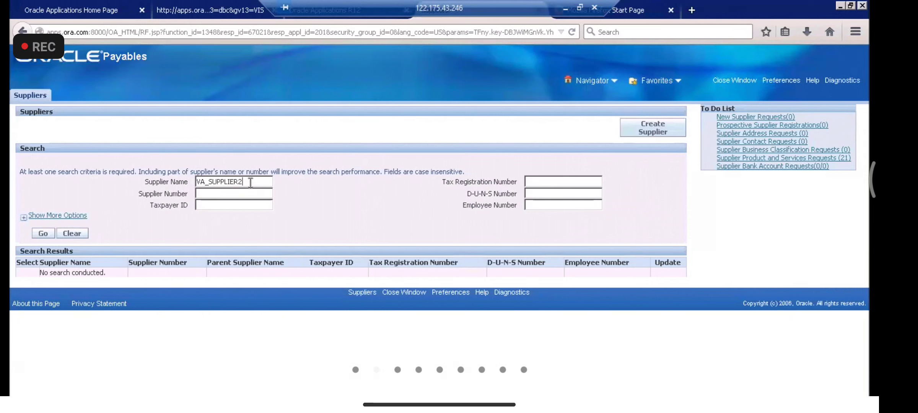
key("BackSpace")
type("1")
left_click(43, 233)
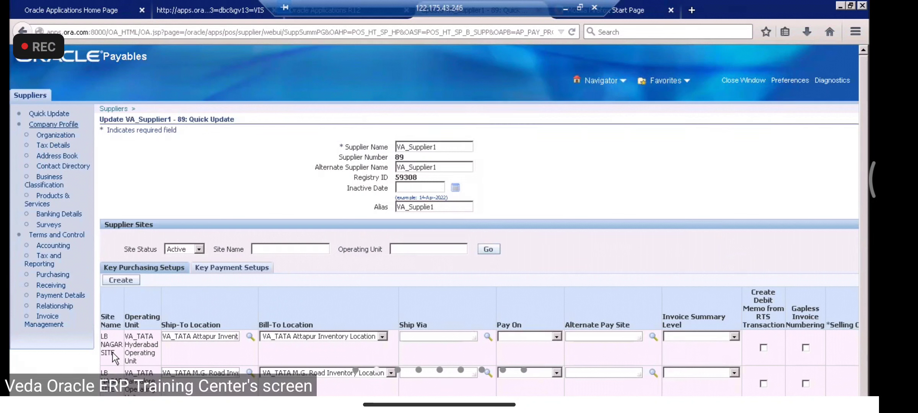
Step: Start a new address in VA_Supplier1's address book with country India
left_click(66, 154)
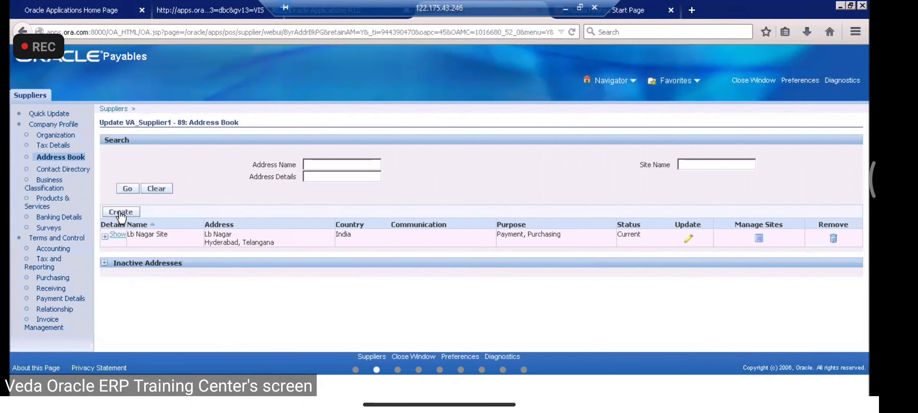
left_click(120, 213)
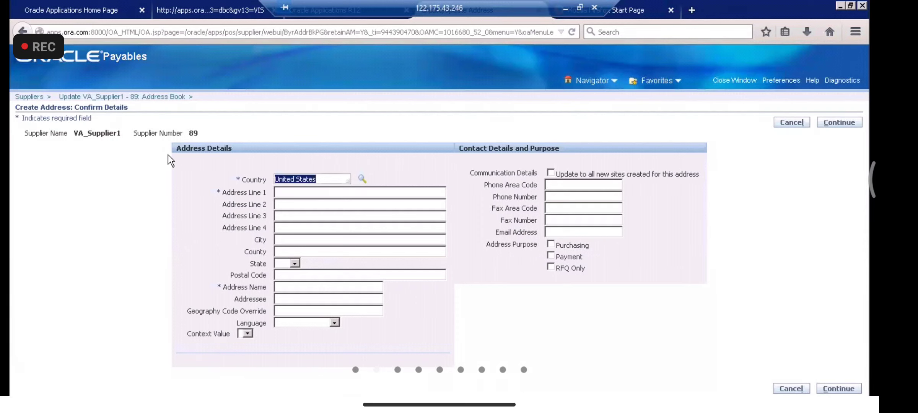
type("i")
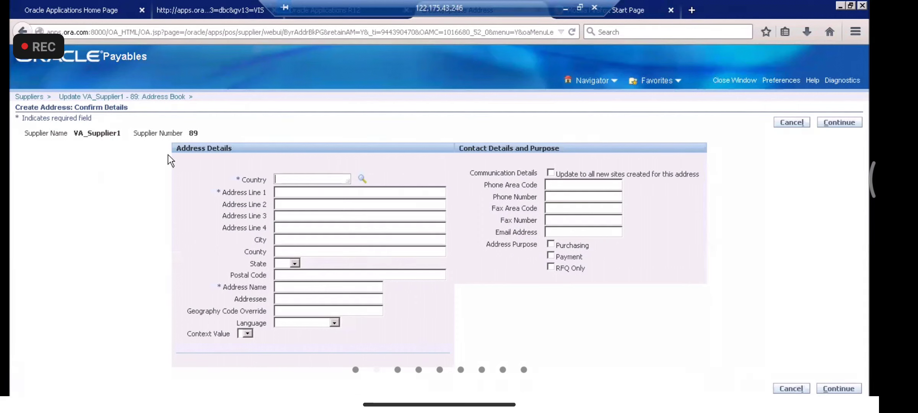
type("ndia")
key("Tab")
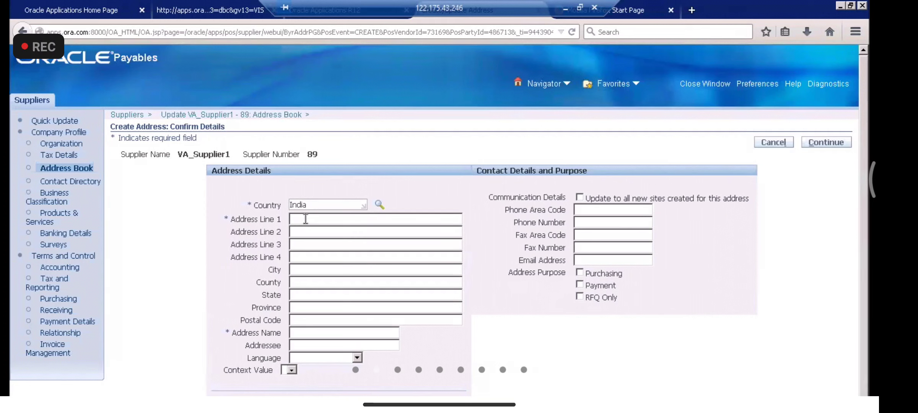
Step: Enter Meerpet as Address Line 1 and name the address Meerpet Site
type("H")
key("BackSpace")
type("Meerpet")
left_click_drag(335, 218, 284, 215)
key("ctrl+c")
left_click(331, 321)
left_click(331, 334)
key("ctrl+v")
type("Site")
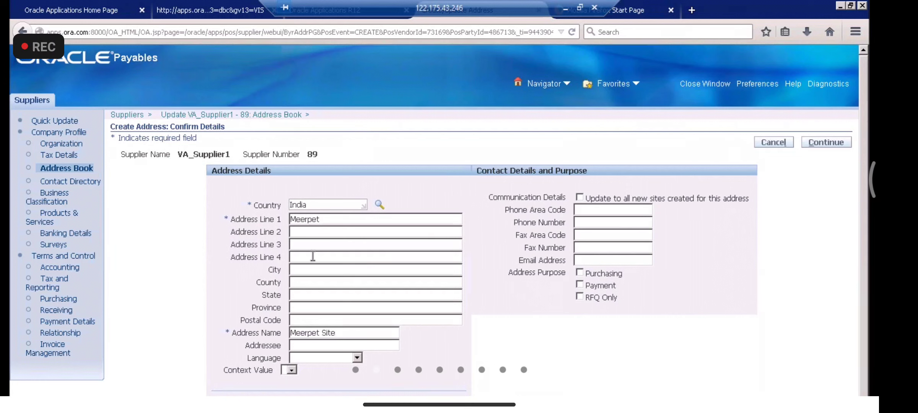
Step: Set city Hyderabad, county india and state Telangana
left_click(312, 268)
type("Hy")
left_click(312, 285)
left_click(312, 285)
type("in")
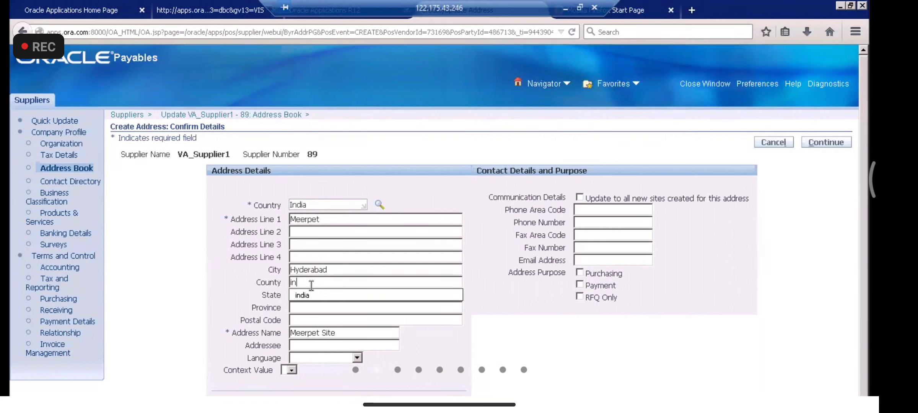
left_click(309, 295)
left_click(310, 295)
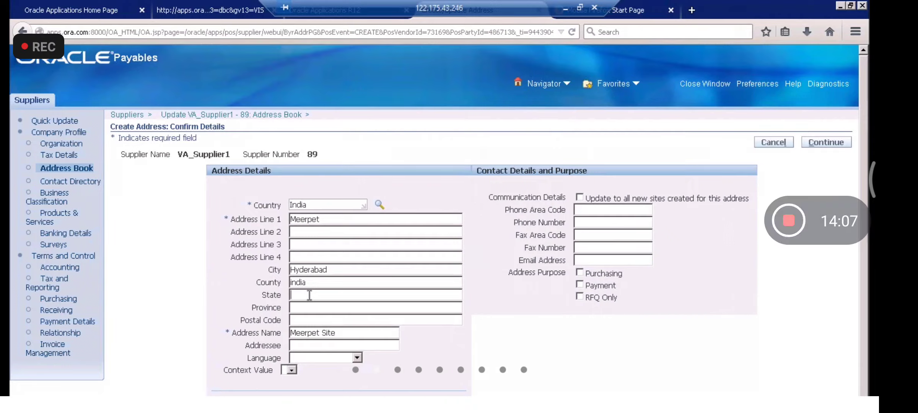
type("Telangana")
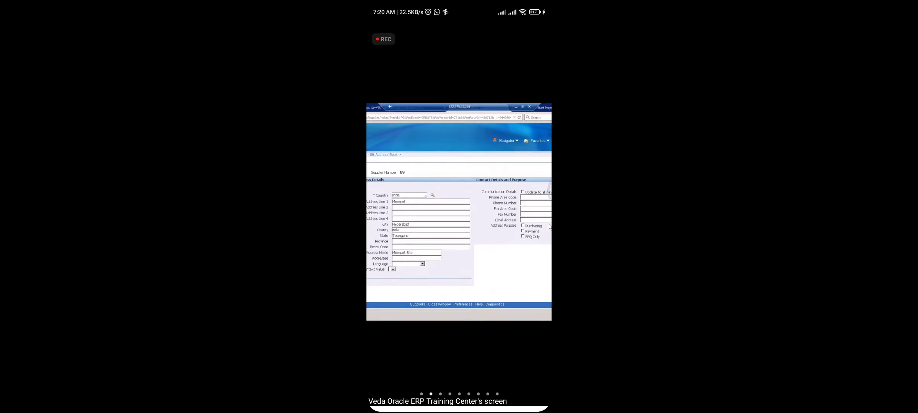
Step: Add the Purchasing purpose, continue, and select both VA_TATA operating units
left_click(523, 226)
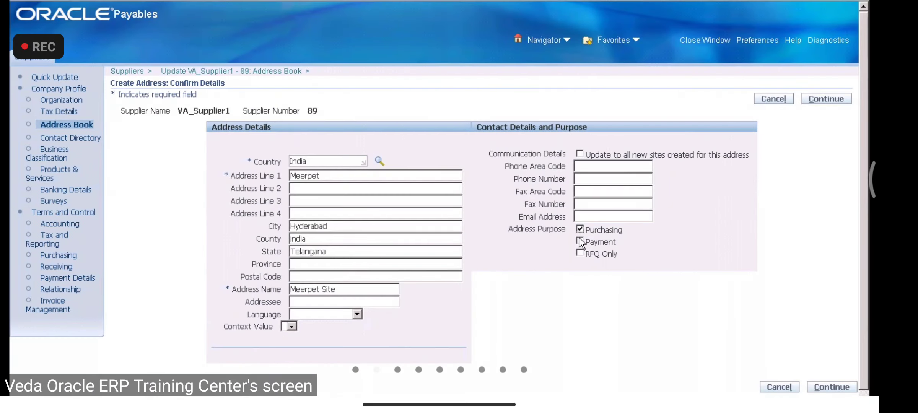
left_click(826, 99)
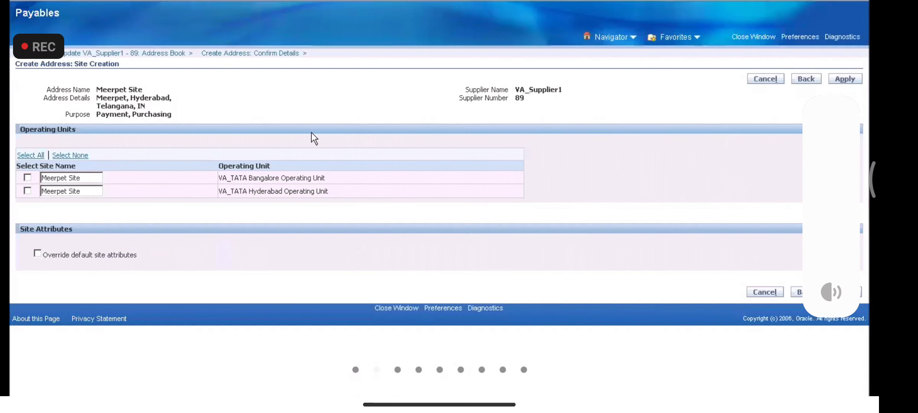
left_click(25, 155)
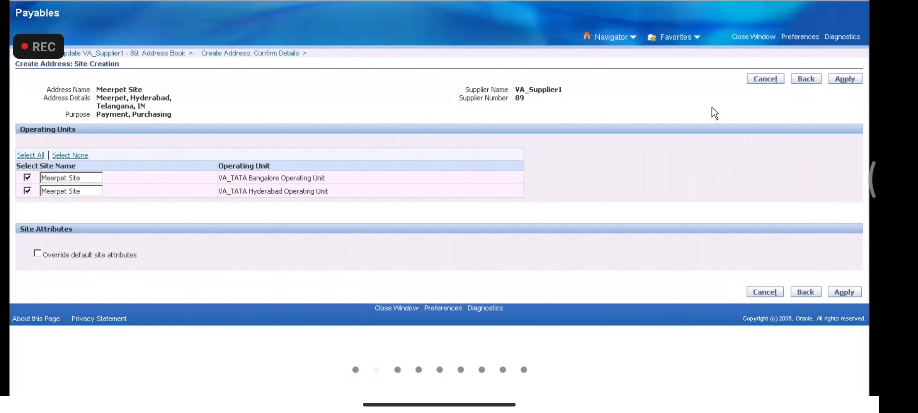
Step: Create Meerpet Site, then try the Purchase Orders form and dismiss the not-a-buyer notice
left_click(850, 81)
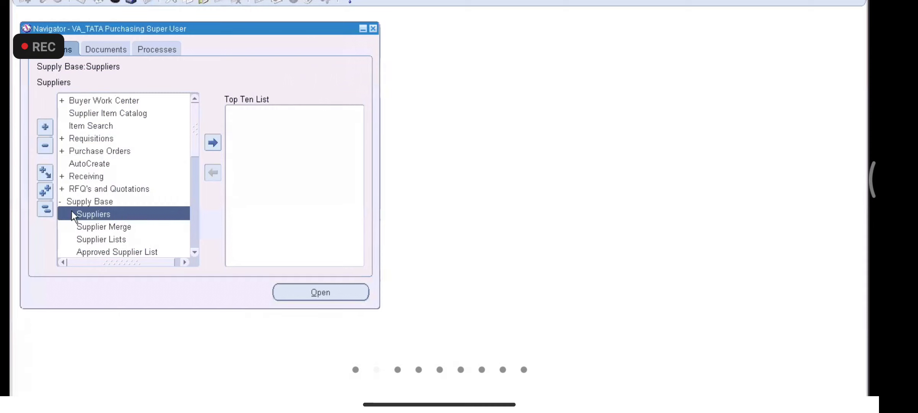
double_click(87, 150)
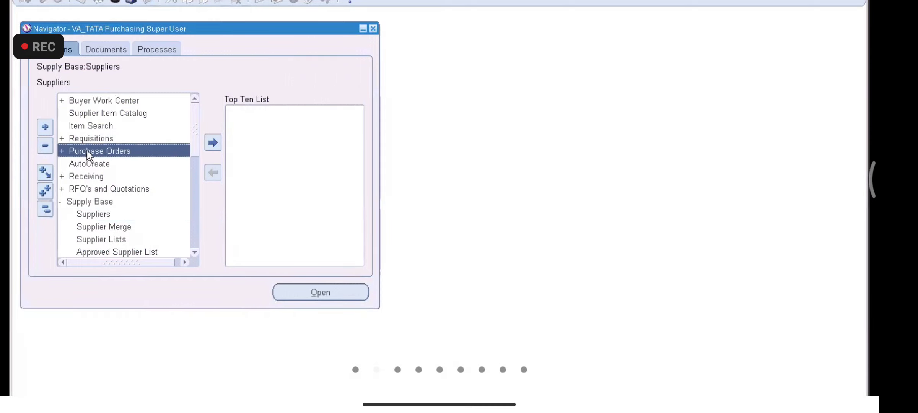
double_click(127, 175)
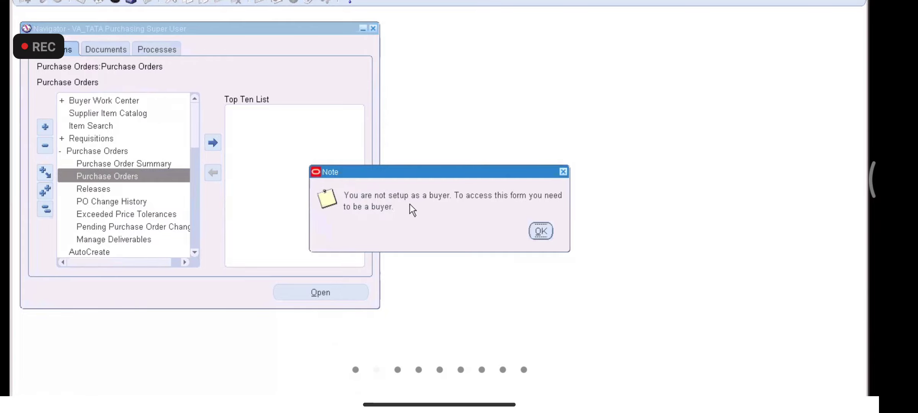
left_click(541, 231)
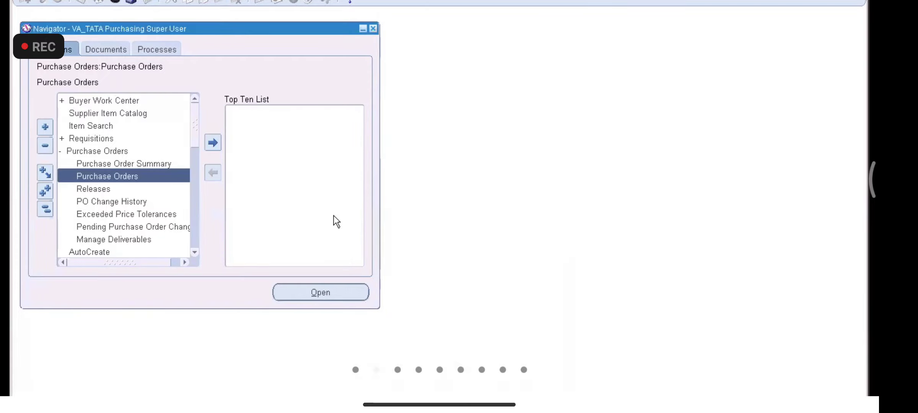
Step: Collapse the navigator tree and expand Setup > Personnel
left_click(52, 209)
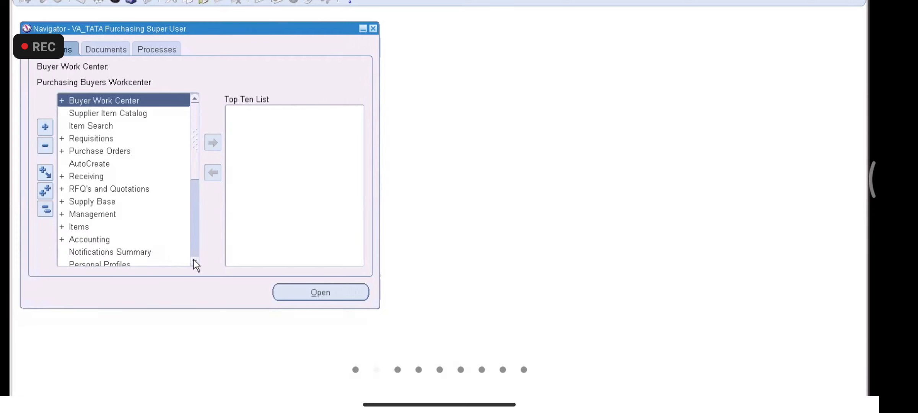
scroll(194, 259, "down", 7)
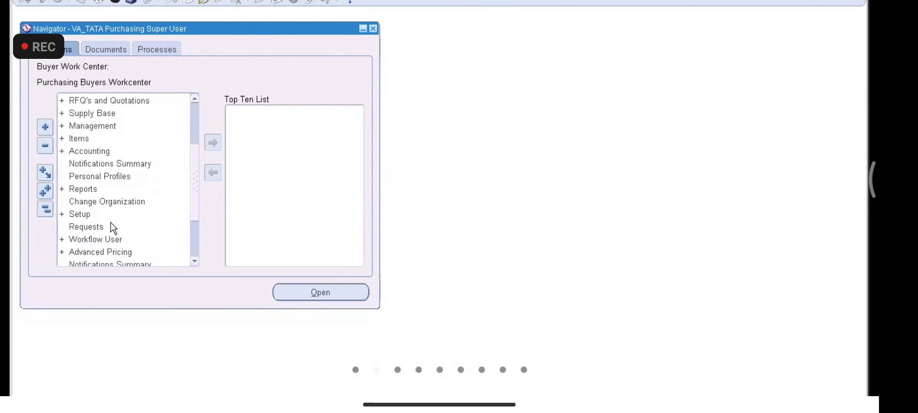
double_click(94, 214)
scroll(195, 253, "down", 5)
double_click(93, 202)
double_click(102, 189)
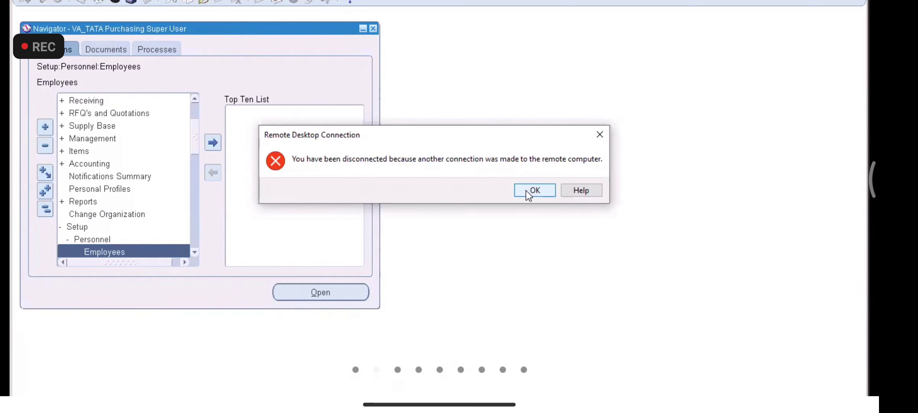
Step: Reconnect the dropped Remote Desktop session with the account password and reopen Supplier Item Catalog
left_click(526, 190)
left_click(484, 178)
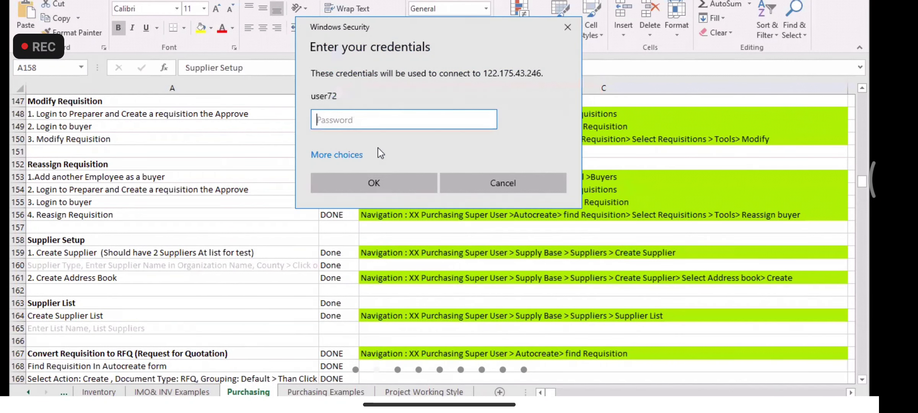
key("Caps_Lock")
type("•")
key("Caps_Lock")
type("•••••••")
key("Return")
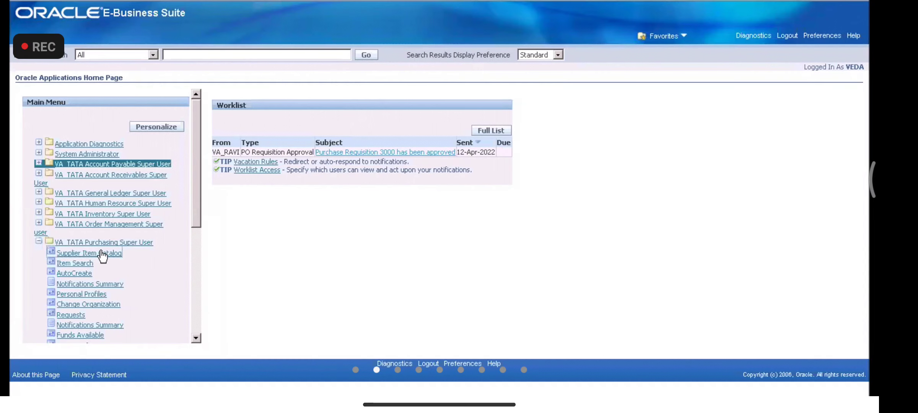
left_click(97, 255)
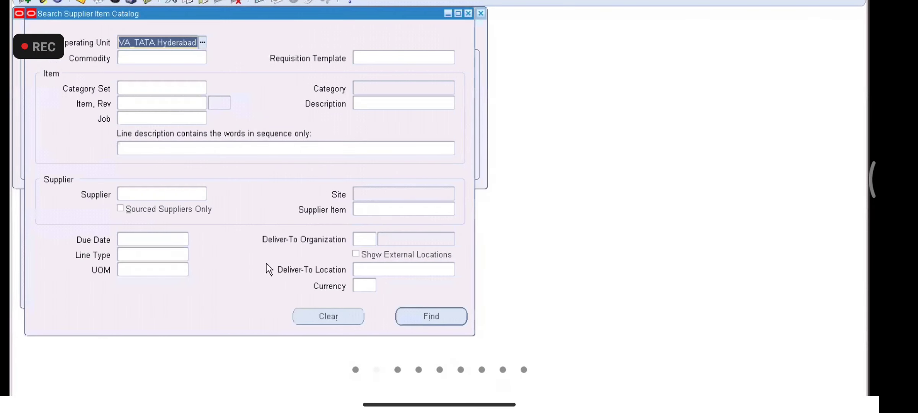
Step: Close the Supplier Item Catalog search and choose Buyers under Setup > Personnel
left_click(468, 14)
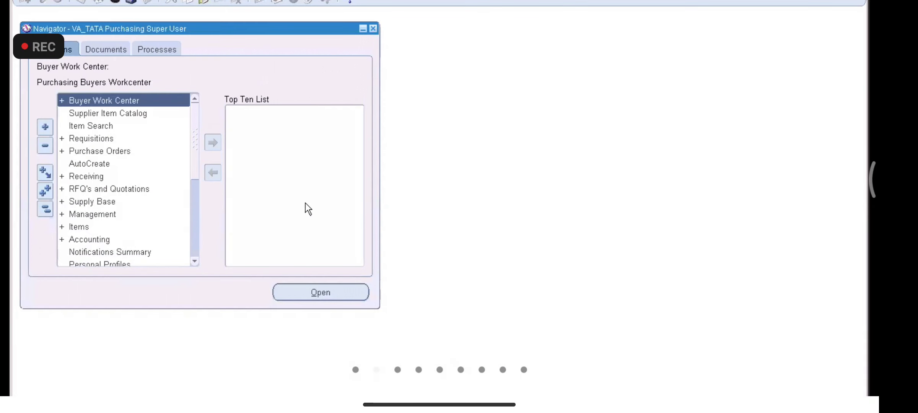
left_click_drag(194, 153, 196, 185)
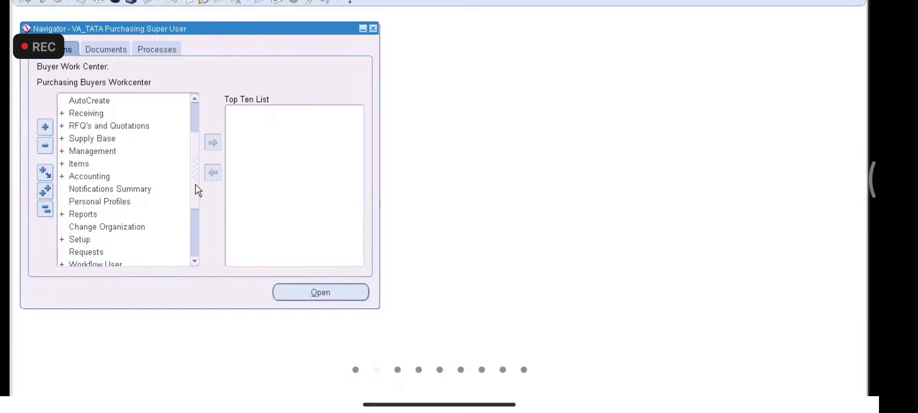
double_click(80, 240)
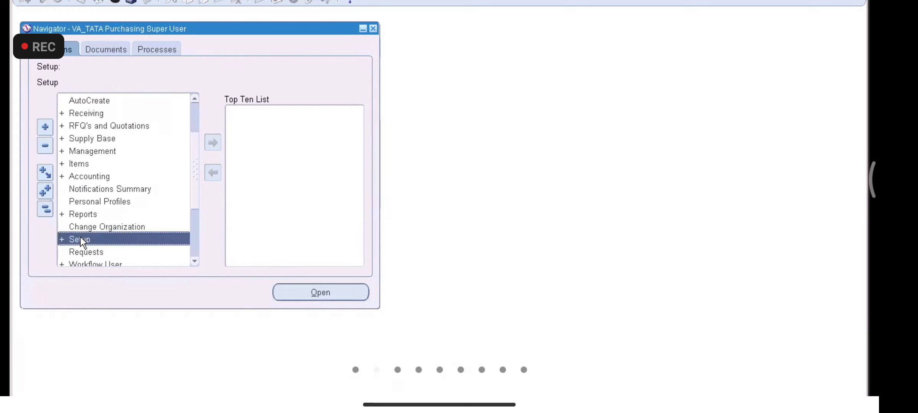
double_click(111, 248)
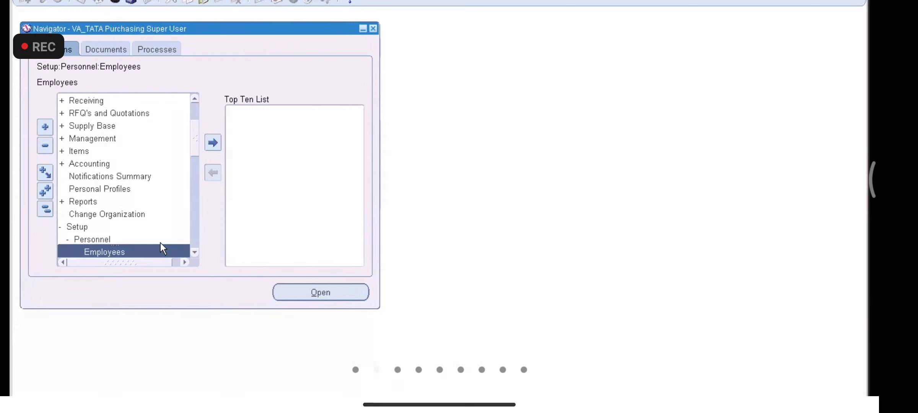
scroll(195, 249, "down", 5)
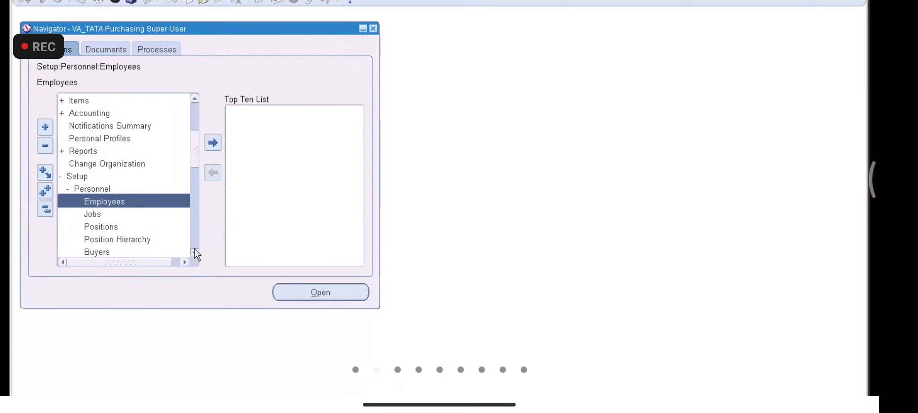
left_click(101, 238)
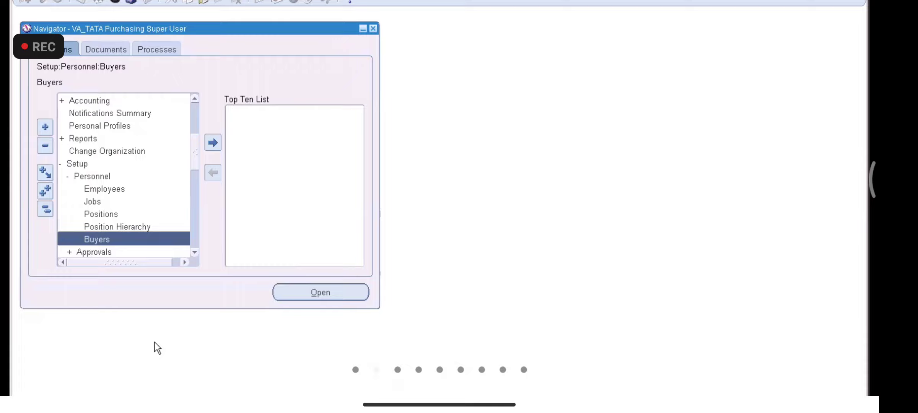
mouse_move(192, 409)
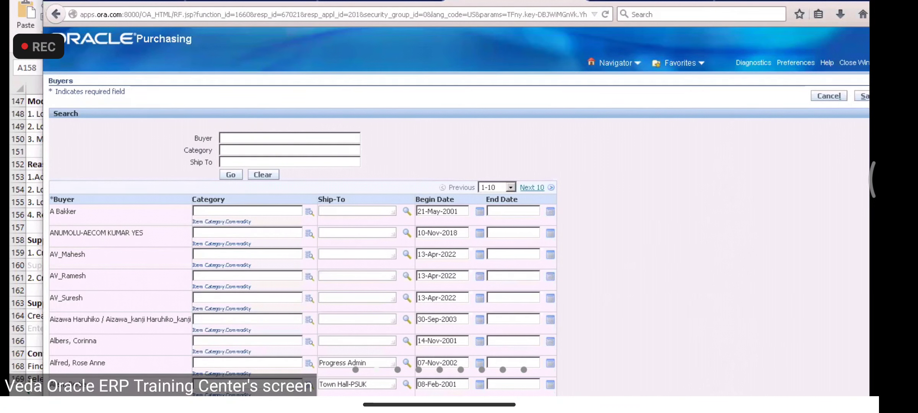
Step: Maximise the browser, close the extra tab, and scroll to the new buyer row dated 14-Apr-2022
key("super+Up")
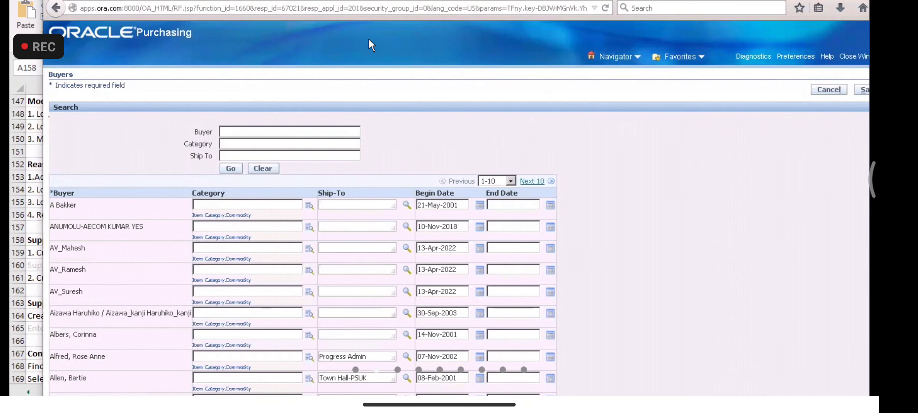
key("ctrl+w")
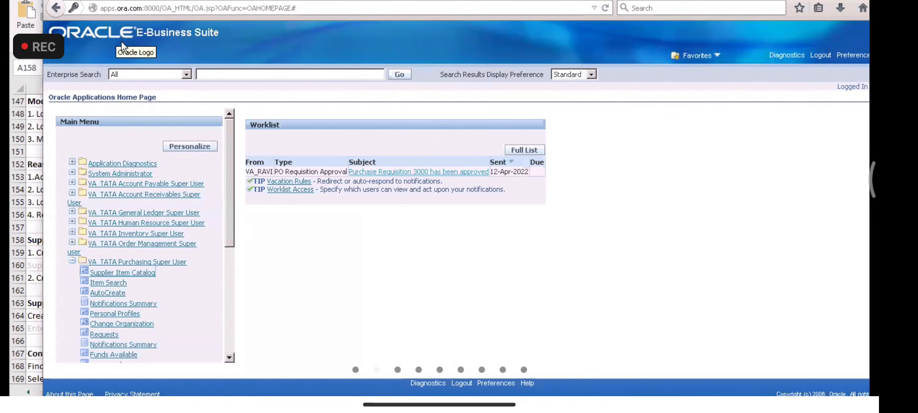
left_click(58, 44)
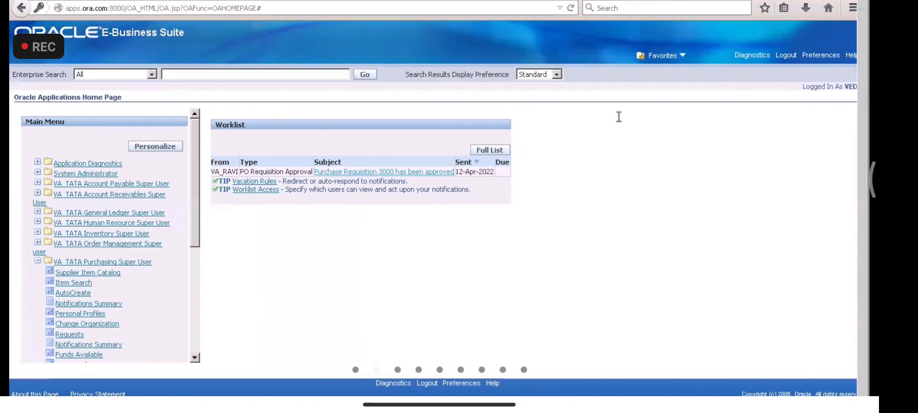
left_click(199, 1)
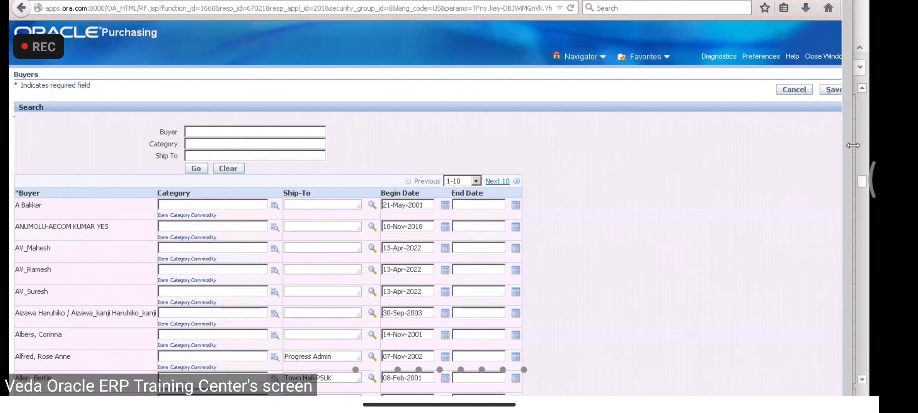
left_click_drag(853, 145, 858, 209)
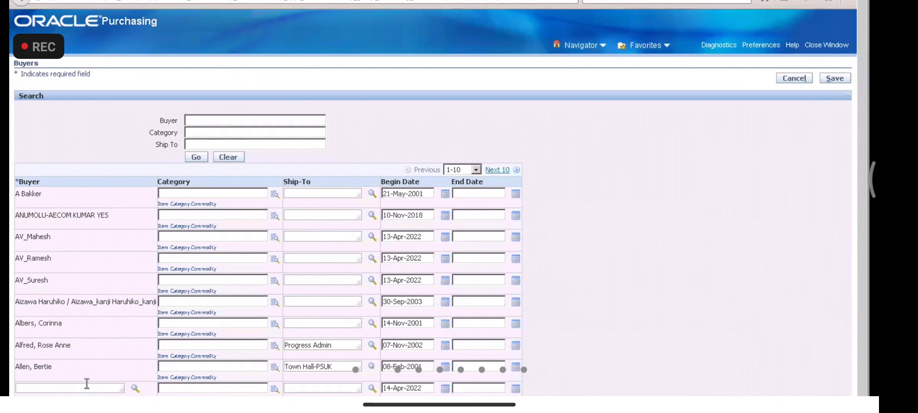
Step: Look up VA_RAVI% in the buyer search, select VA_RAVI and save the new buyer
left_click(135, 388)
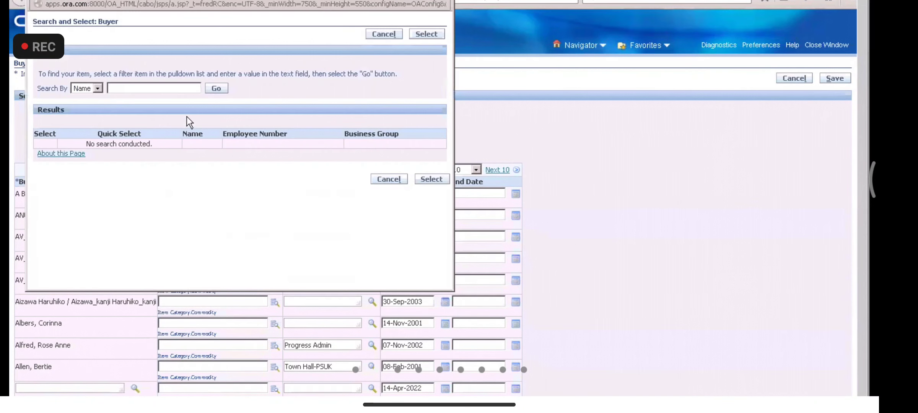
type("va_ra")
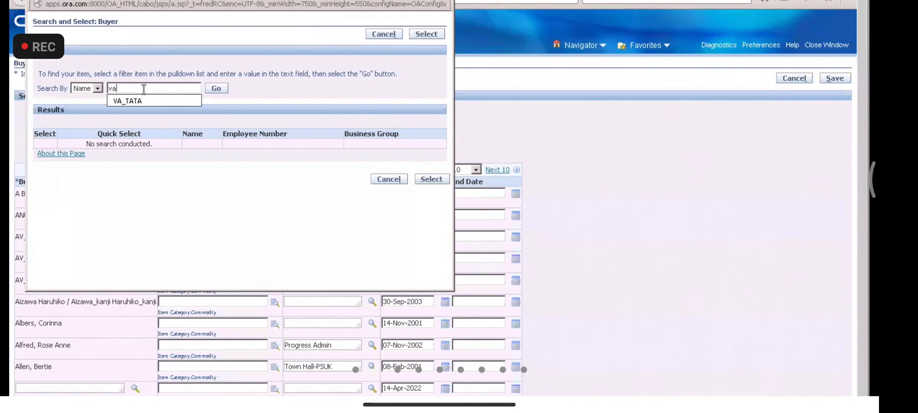
key("BackSpace")
key("BackSpace")
key("BackSpace")
key("BackSpace")
key("BackSpace")
type("VA_RAVI%")
left_click(218, 89)
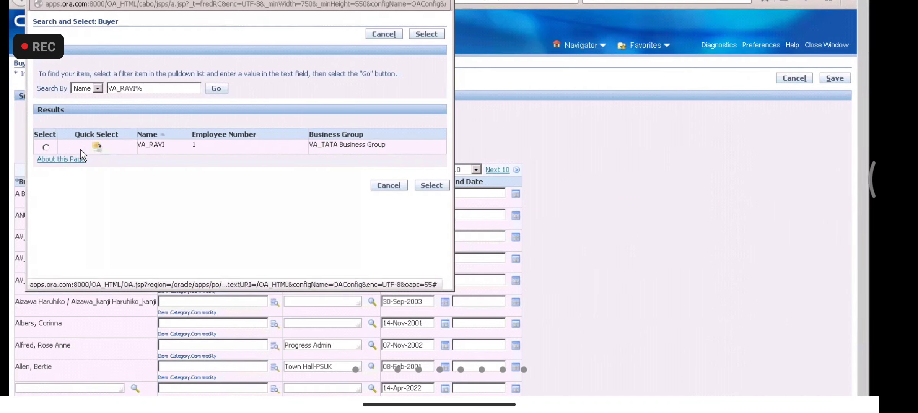
left_click(96, 146)
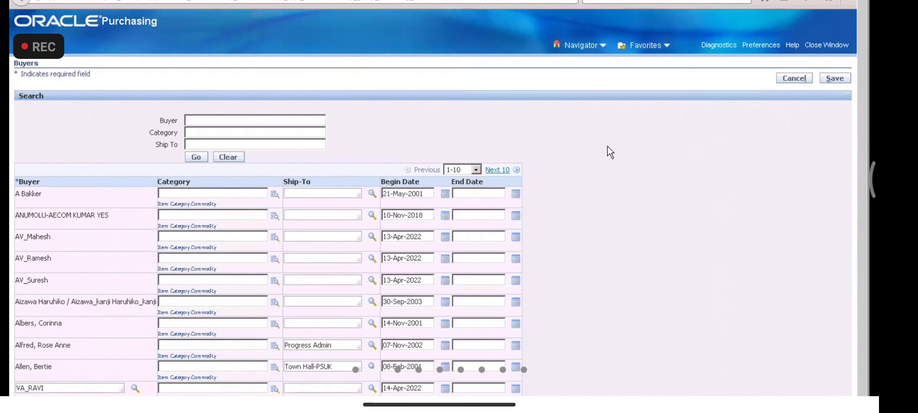
left_click(836, 78)
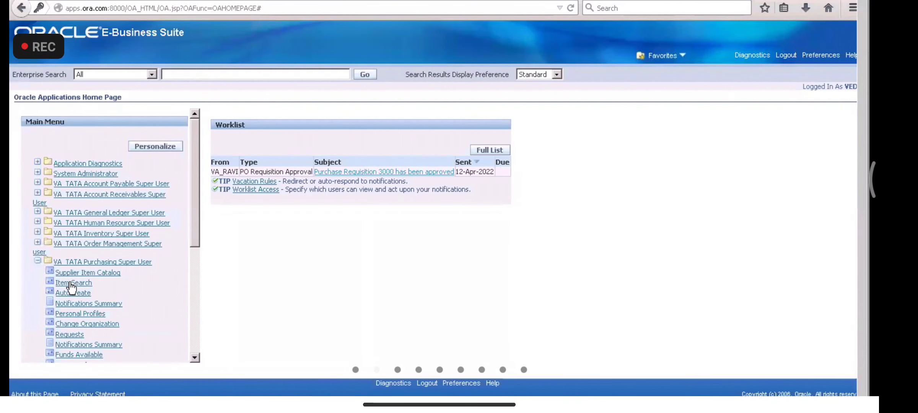
Step: Close the catalog search and open the Purchase Orders entry form from the navigator
left_click(70, 283)
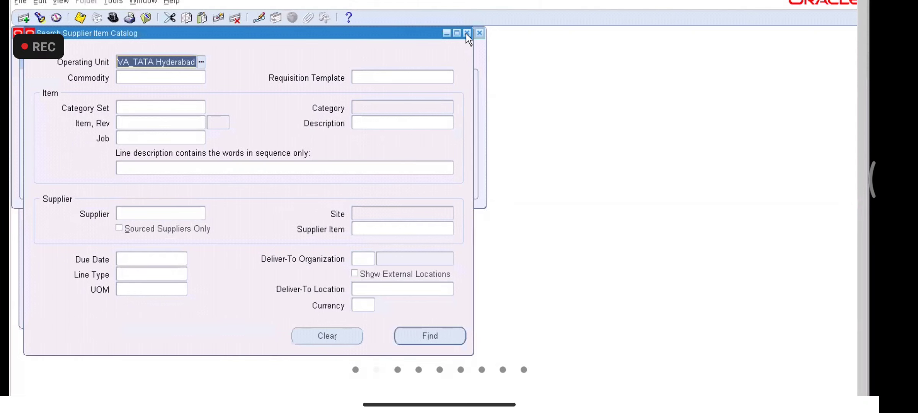
left_click(467, 33)
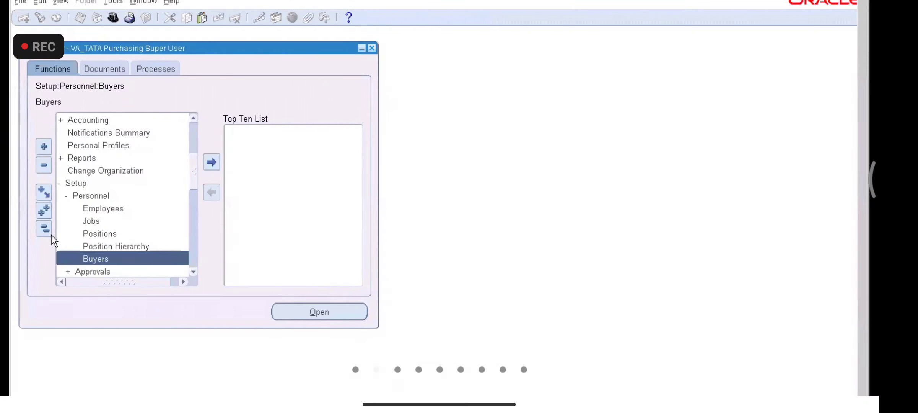
left_click(193, 271)
left_click(193, 272)
left_click(194, 271)
left_click(193, 271)
left_click(194, 271)
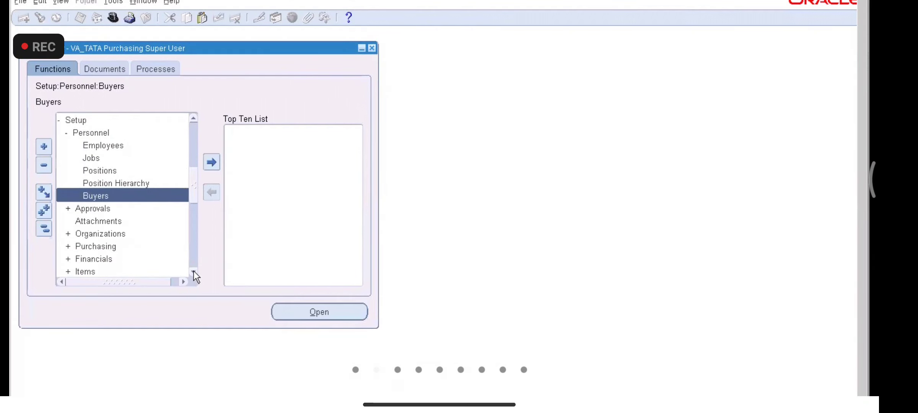
left_click(194, 271)
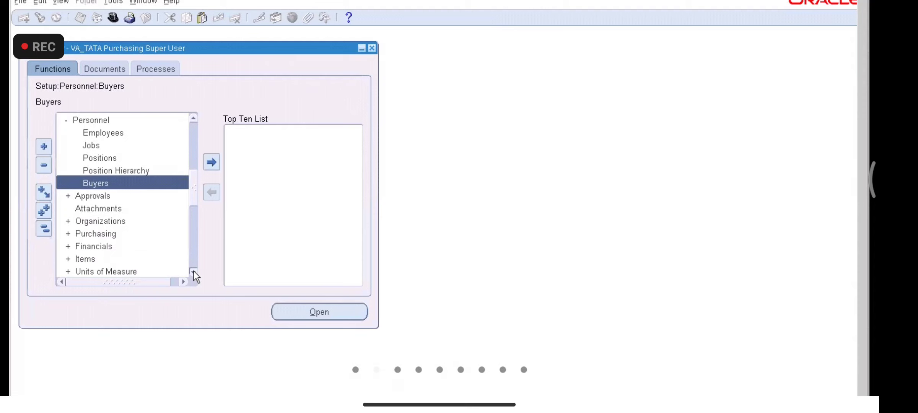
left_click(44, 229)
double_click(96, 170)
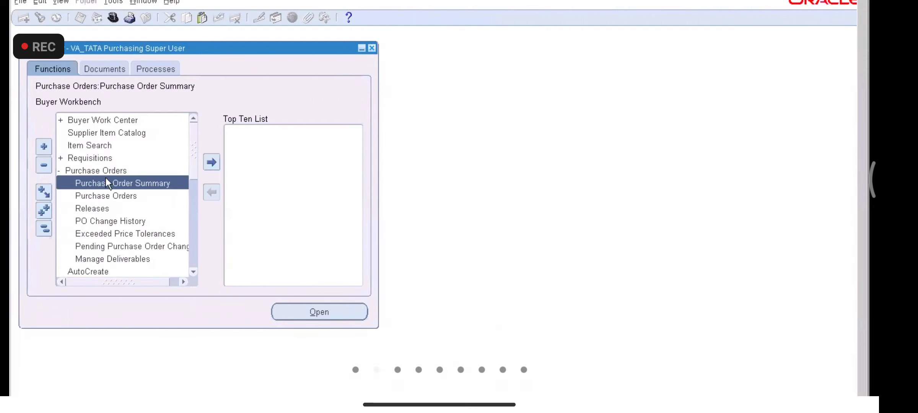
double_click(120, 194)
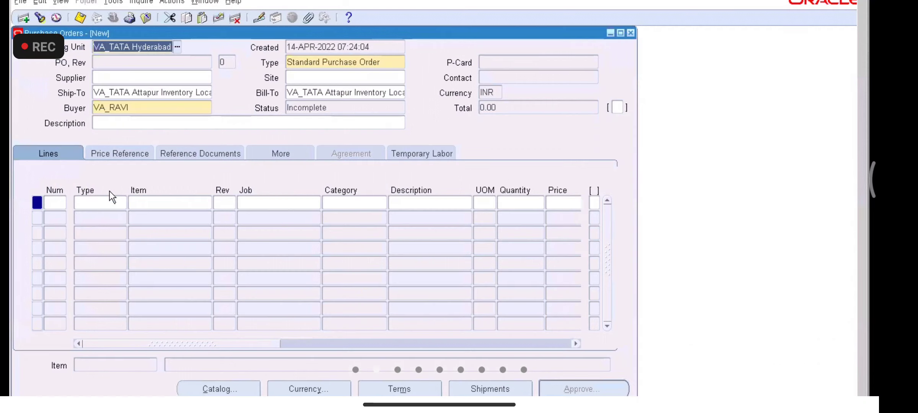
Step: Set the order's supplier to VA_Supplier1 and its site to LB NAGAR SITE
left_click(151, 81)
type("va")
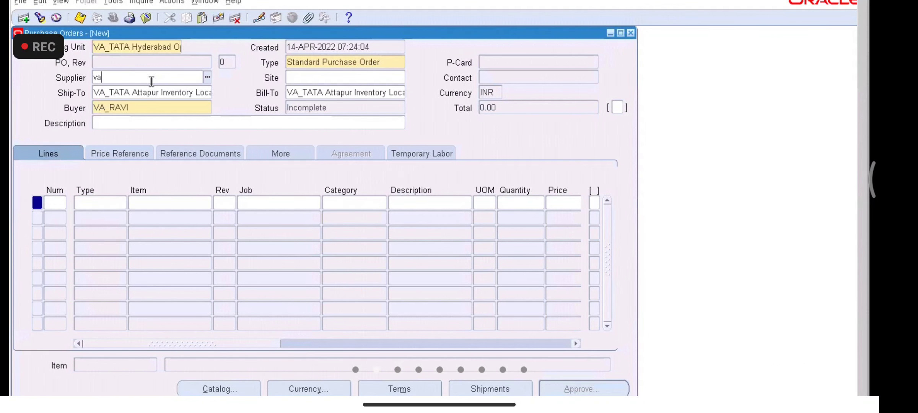
double_click(151, 81)
key("BackSpace")
type("VA_S")
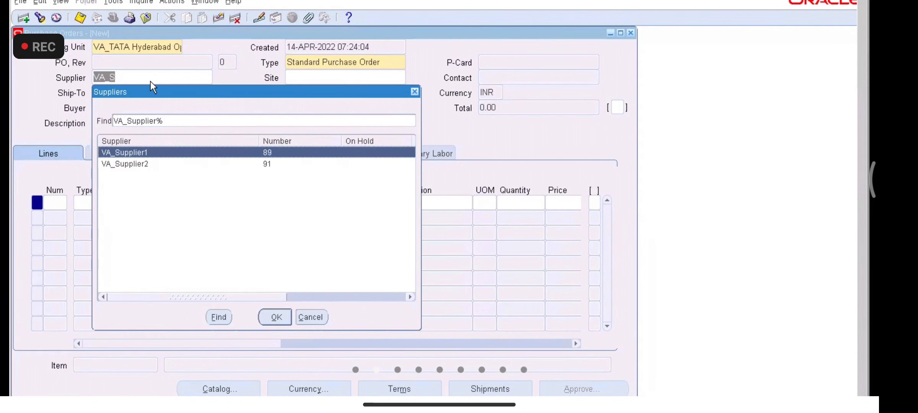
key("Return")
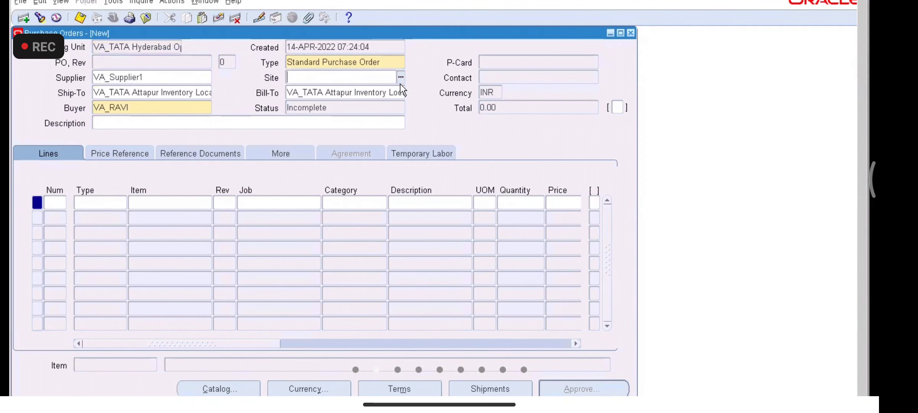
left_click(399, 76)
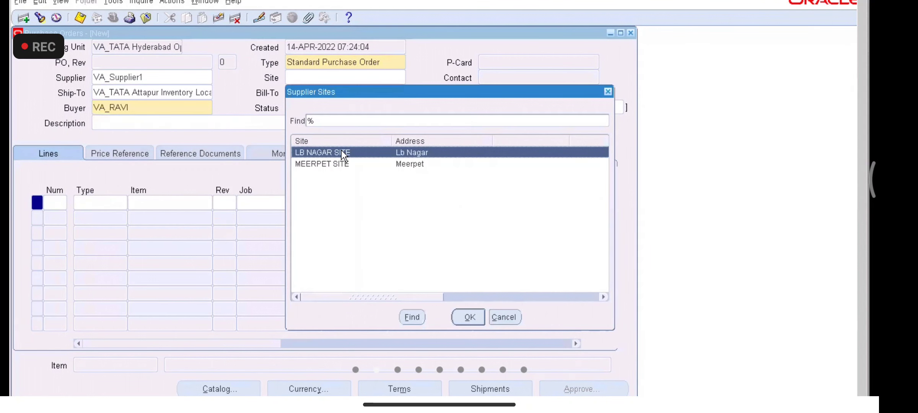
double_click(342, 153)
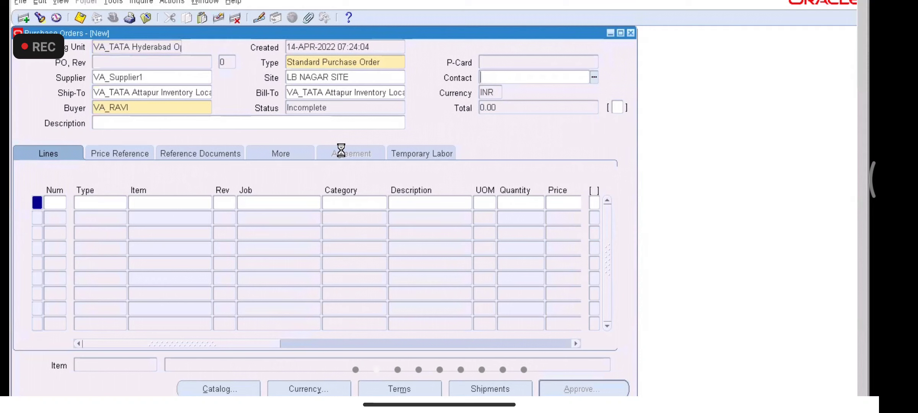
Step: Add line 1 as Goods, item VA1000, quantity 10 at price 10
left_click(101, 200)
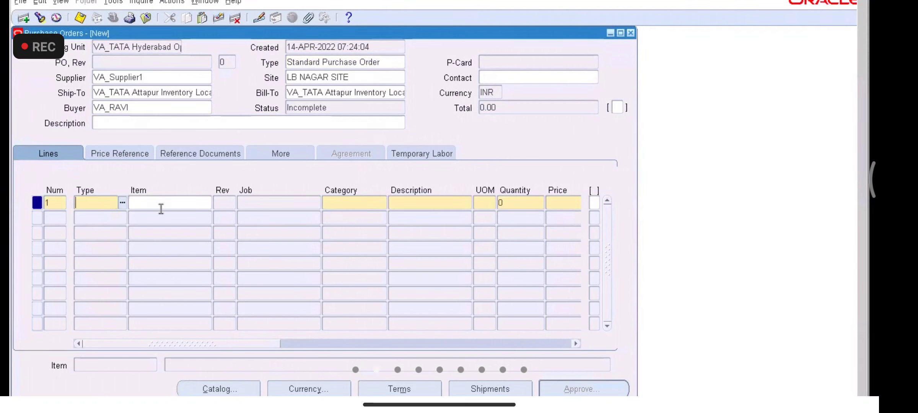
type("GOODS")
key("Tab")
type("VA1000")
key("Tab")
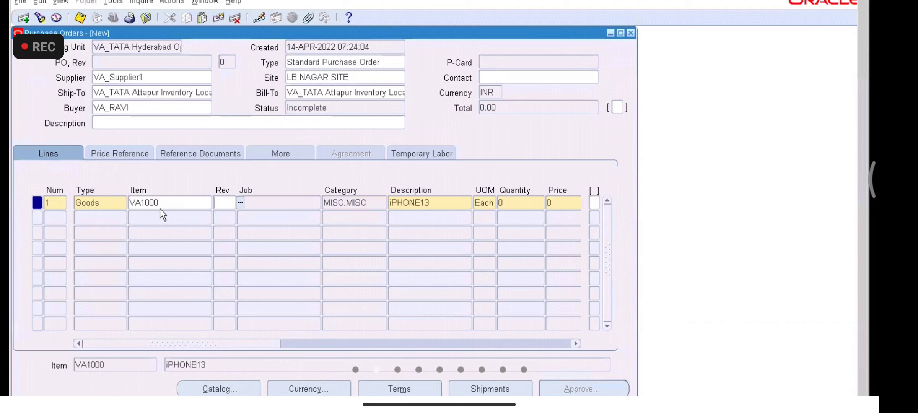
left_click(513, 199)
type("10")
key("Tab")
type("10")
key("Tab")
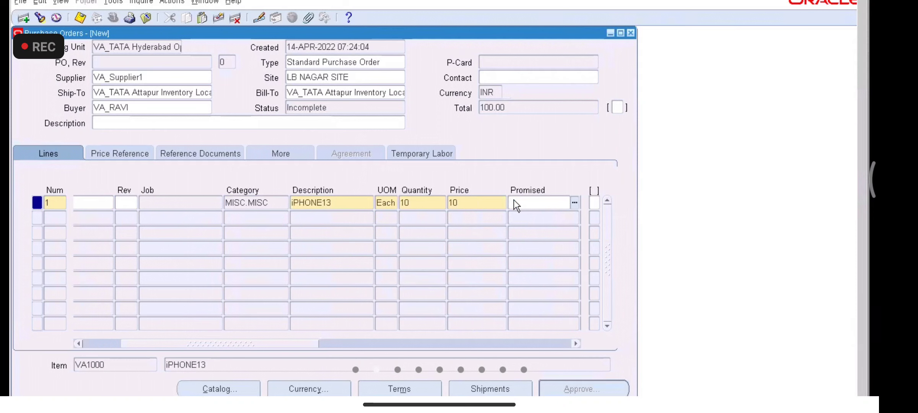
Step: In Shipments, set org VA and promised and need-by dates to 14-Apr-2022
left_click(494, 388)
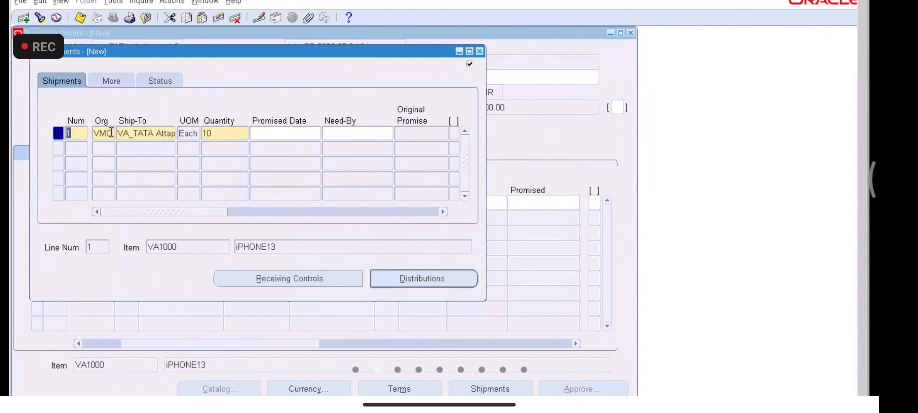
double_click(107, 134)
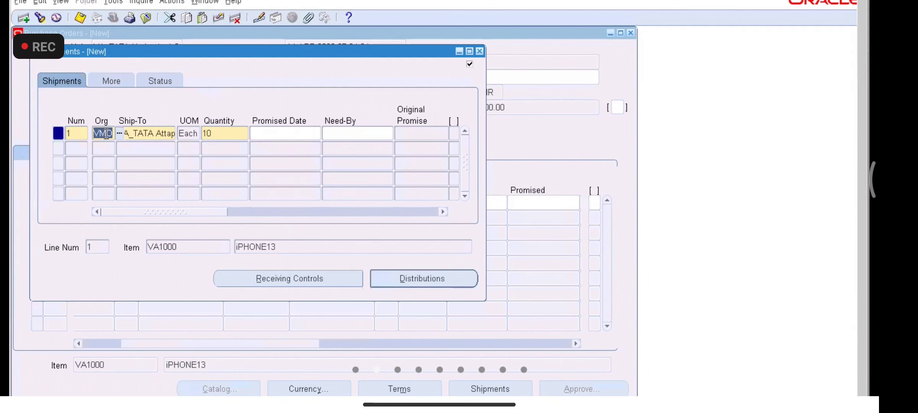
type("VA")
key("Tab")
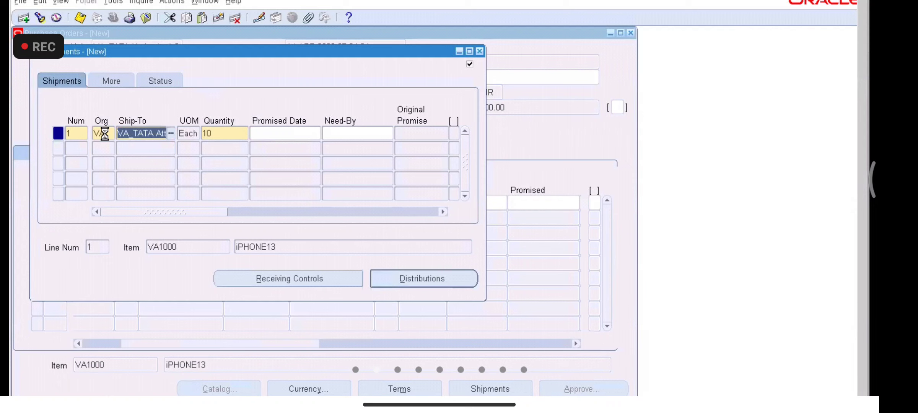
left_click(281, 133)
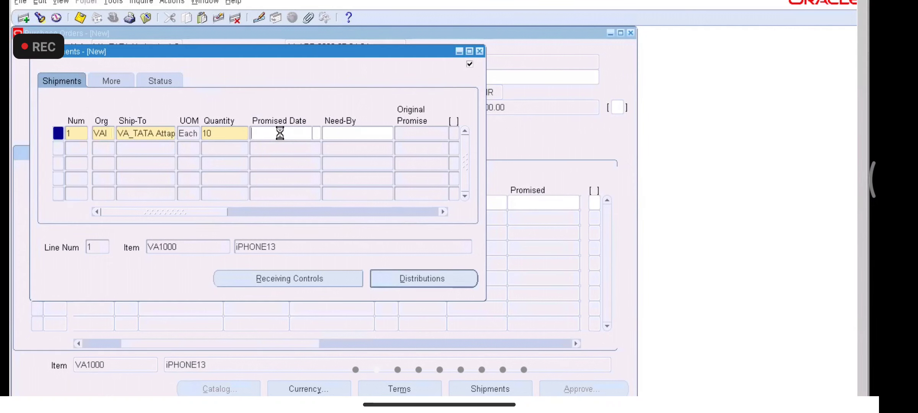
left_click(317, 132)
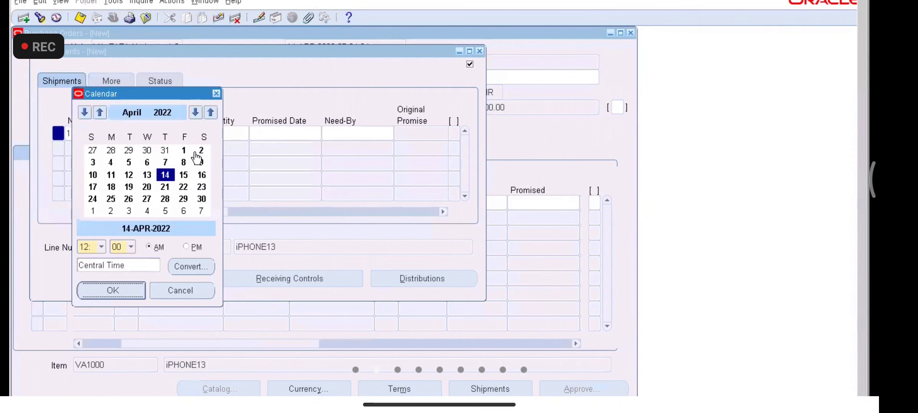
double_click(164, 175)
left_click(345, 133)
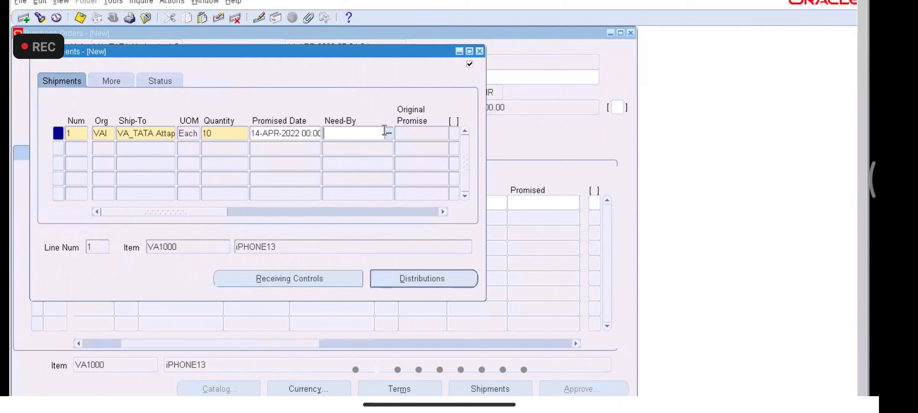
left_click(389, 132)
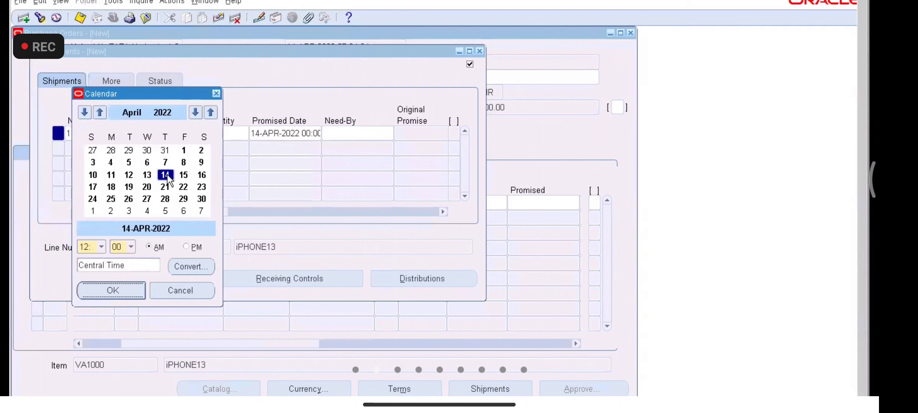
double_click(166, 175)
key("Tab")
key("Tab")
Step: Save purchase order 4000 and submit it for approval
left_click(80, 18)
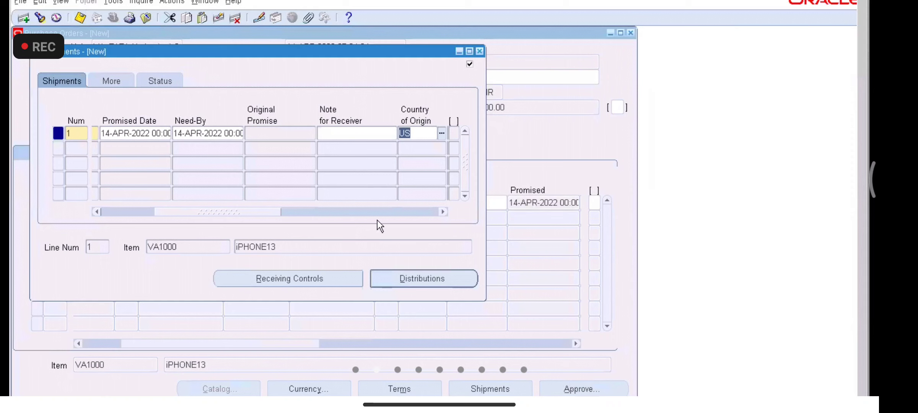
left_click(480, 53)
left_click(585, 387)
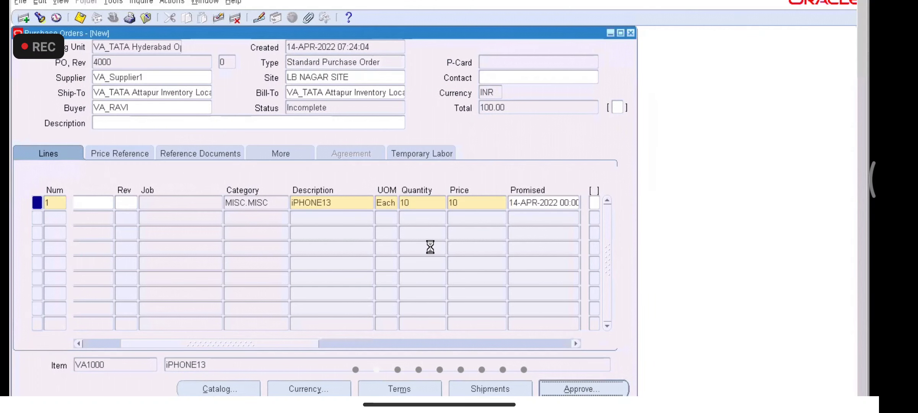
Step: Confirm the approval and verify PO 4000 for VA_Supplier1 shows Approved, total 100.00
left_click(323, 347)
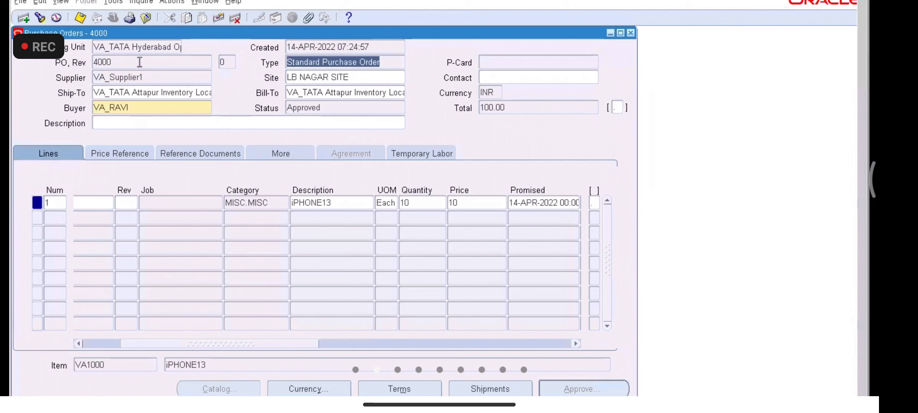
left_click(140, 62)
left_click(151, 79)
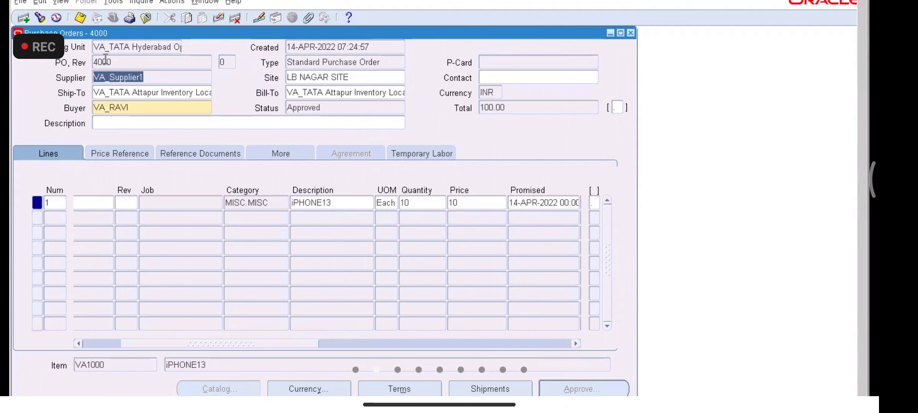
Step: Select and highlight the VA_TATA operating unit value
left_click(118, 49)
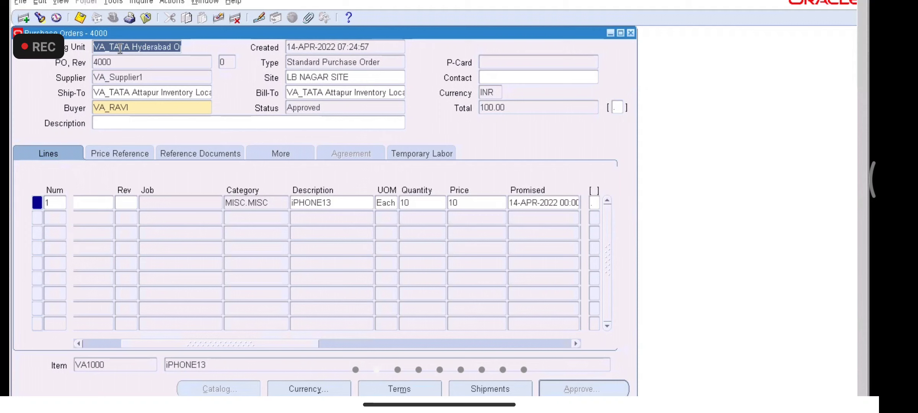
left_click(130, 47)
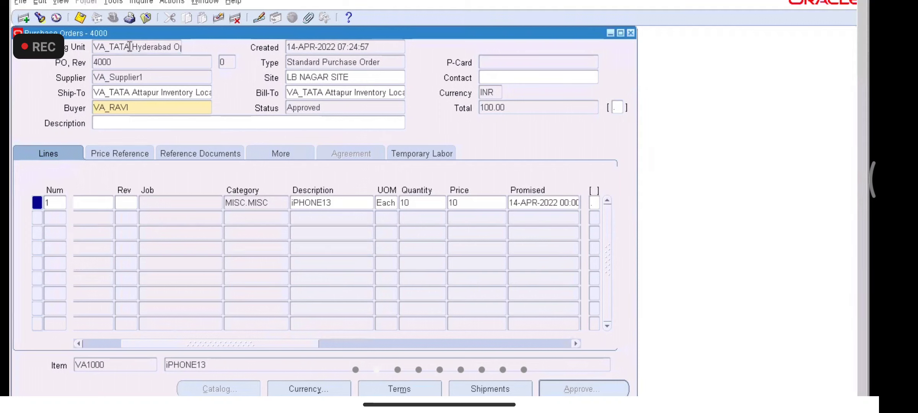
left_click_drag(130, 47, 83, 46)
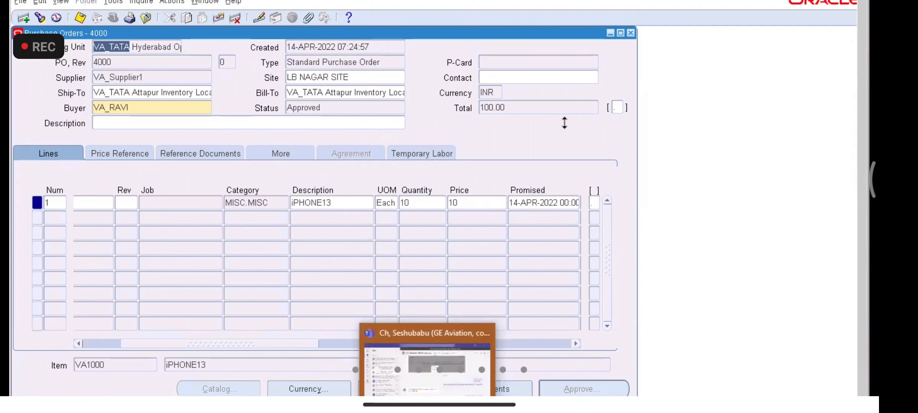
Step: Close PO 4000 and open Supplier Merge from the collapsed Supply Base list
left_click(630, 33)
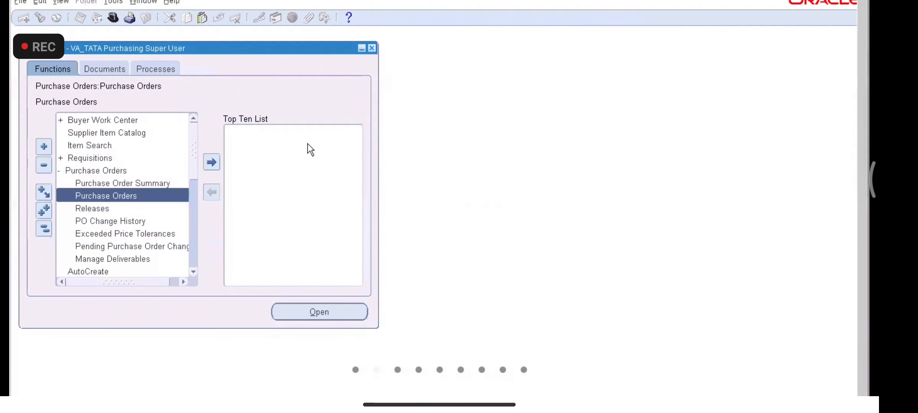
left_click(51, 225)
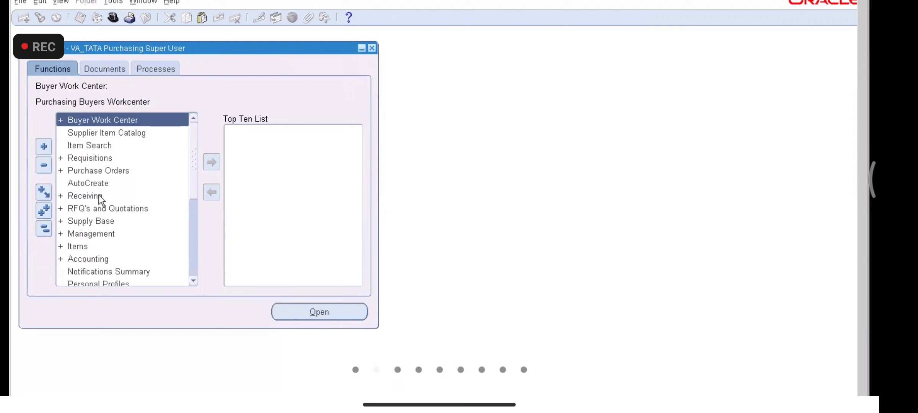
double_click(94, 221)
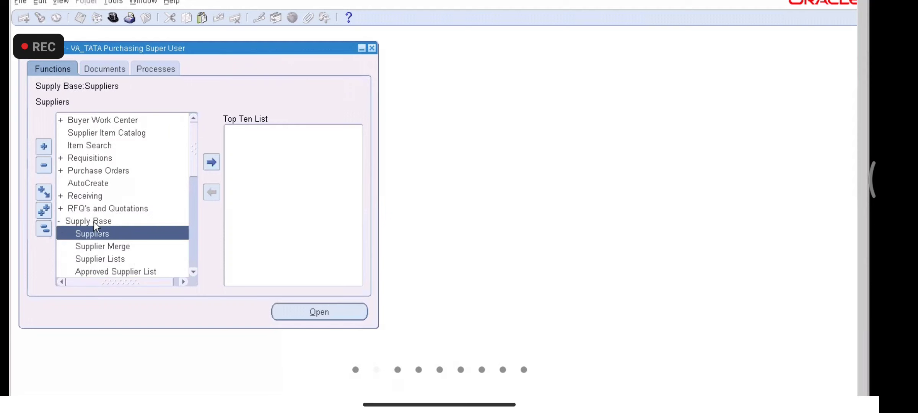
double_click(116, 246)
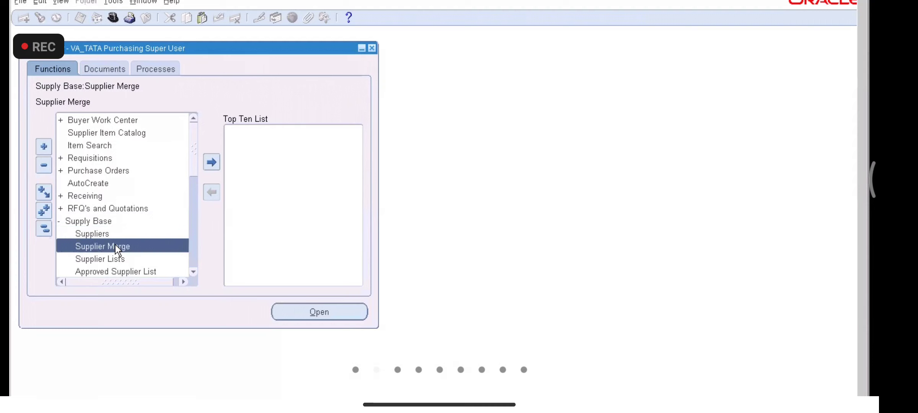
Step: View the from-supplier list, close Supplier Merge, and start a new purchase order
left_click(133, 108)
left_click(171, 110)
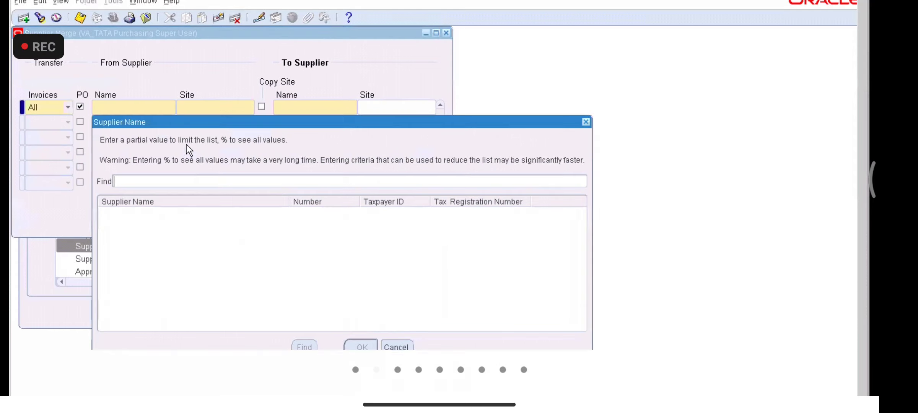
left_click(586, 122)
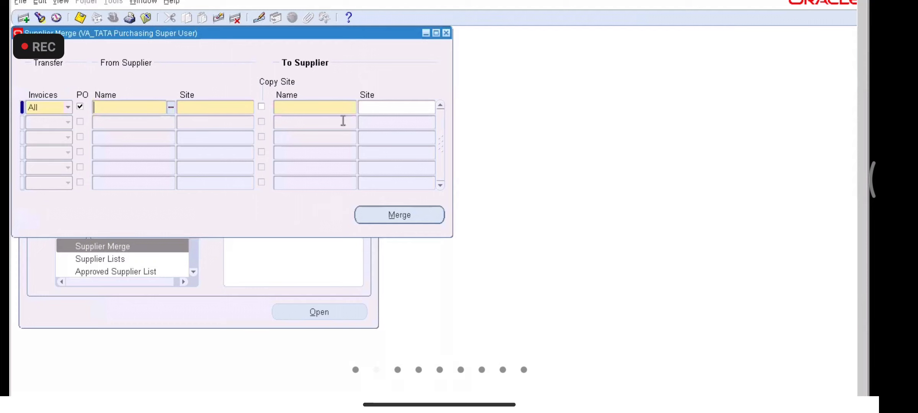
left_click(446, 33)
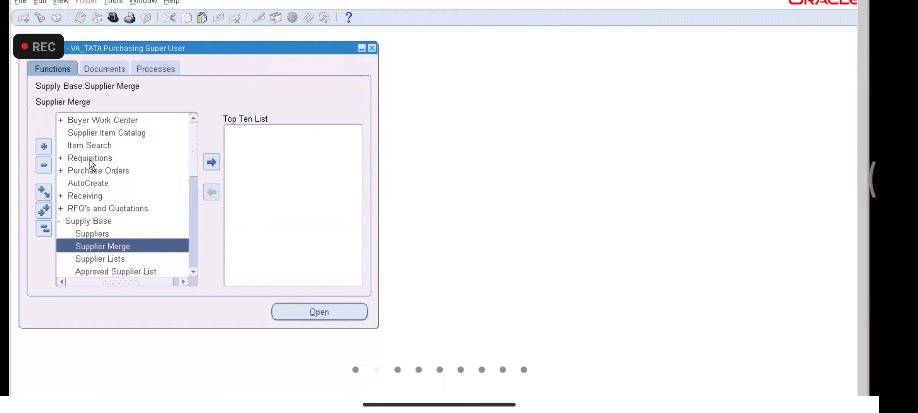
double_click(89, 169)
double_click(119, 195)
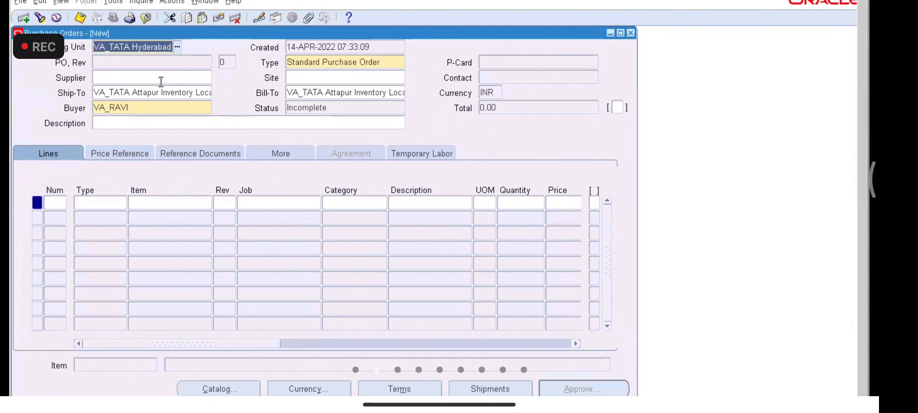
Step: Set supplier VA_Supplier2 with site KONDAPUR SITE and save the order as PO 4001
left_click(159, 77)
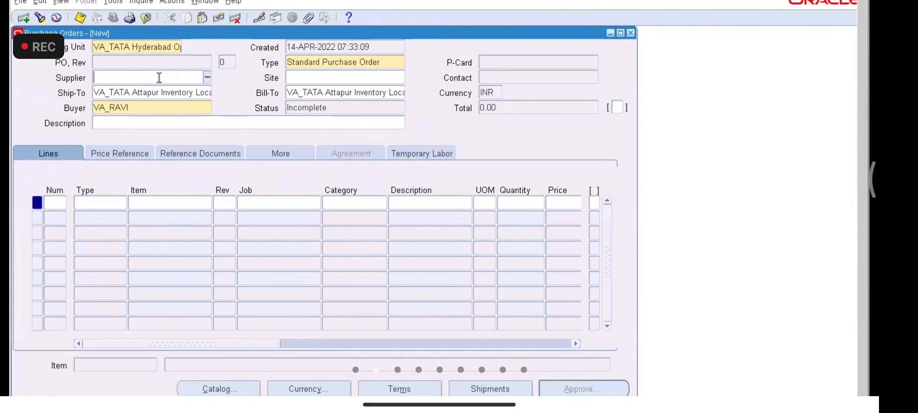
type("VA_SUPPLIER")
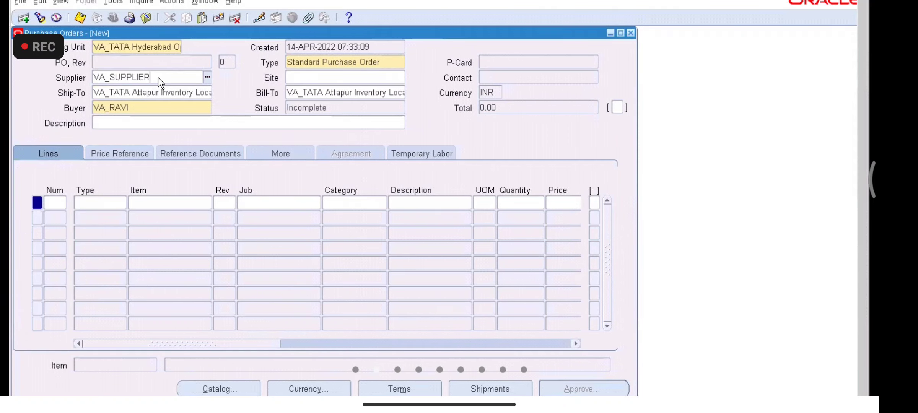
key("Tab")
key("Down")
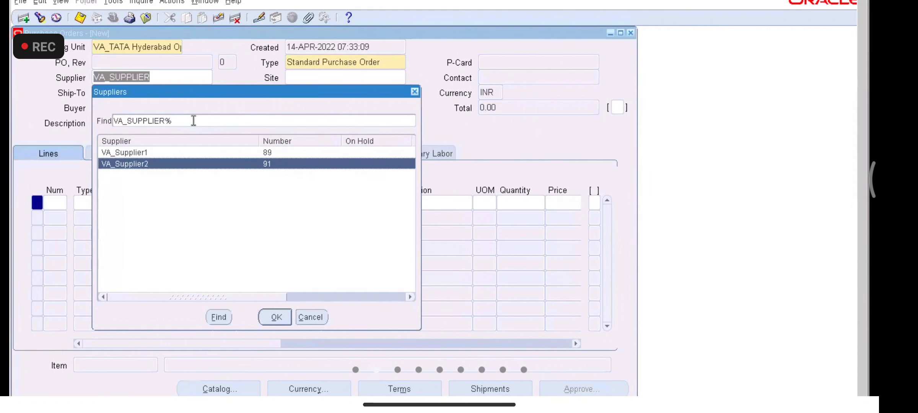
key("Return")
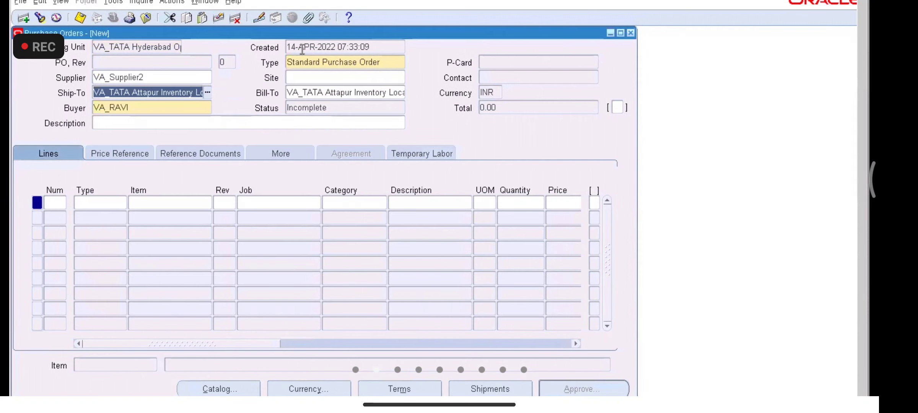
left_click(308, 79)
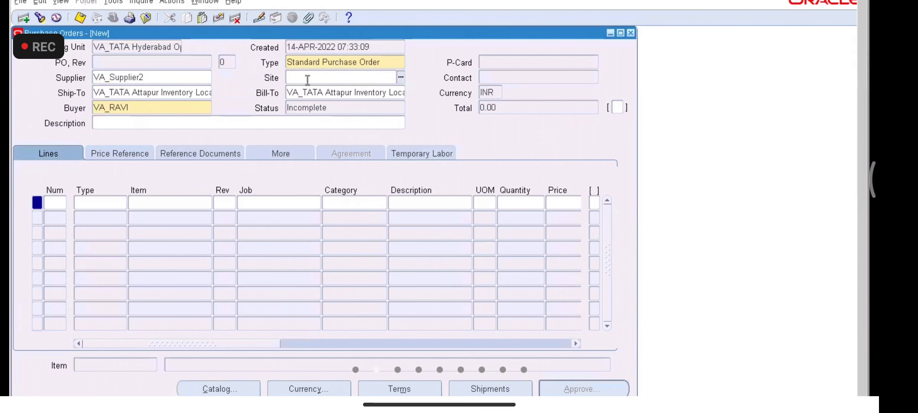
type("%")
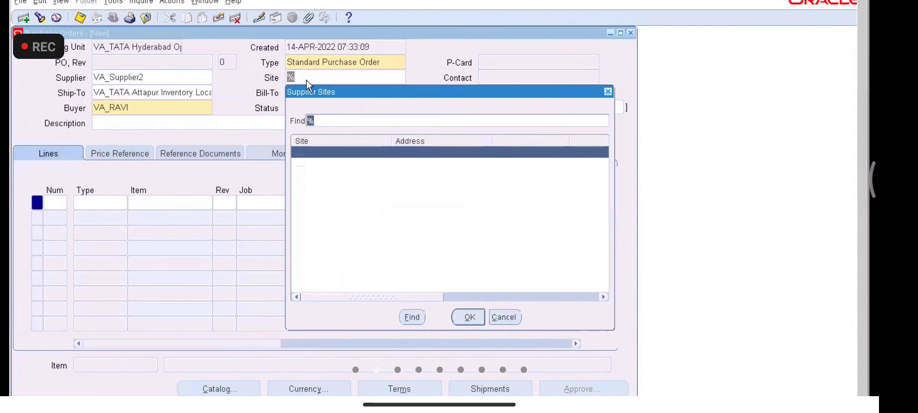
key("Return")
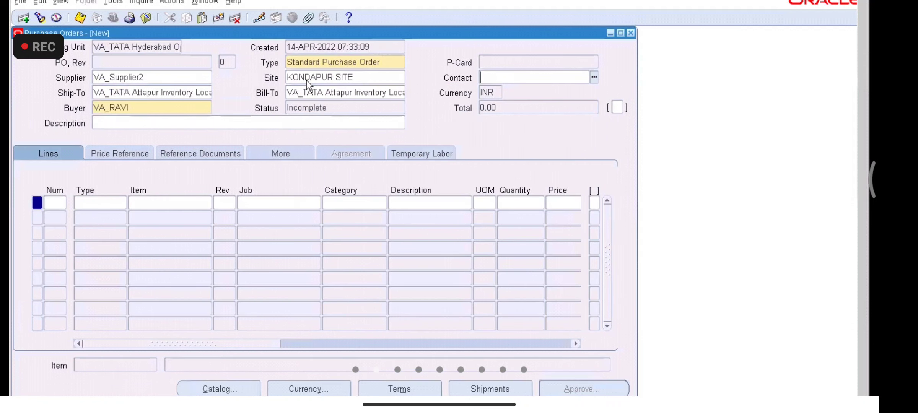
left_click(79, 18)
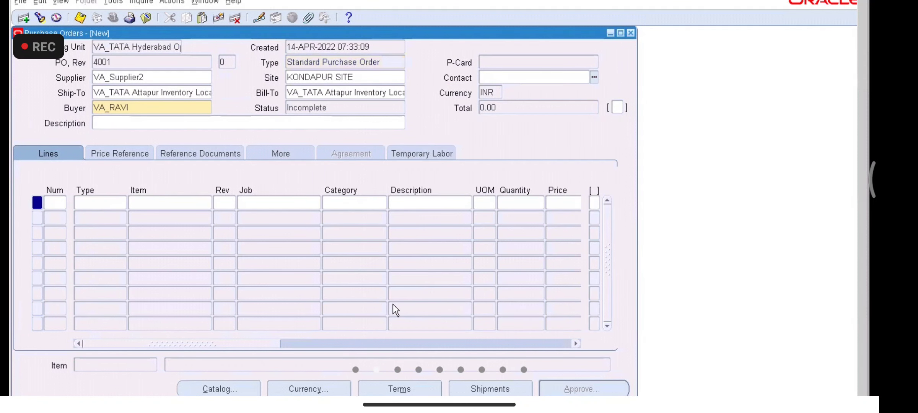
Step: Add line 1 with line type Goods and item VA1000
left_click(95, 201)
type("GOO")
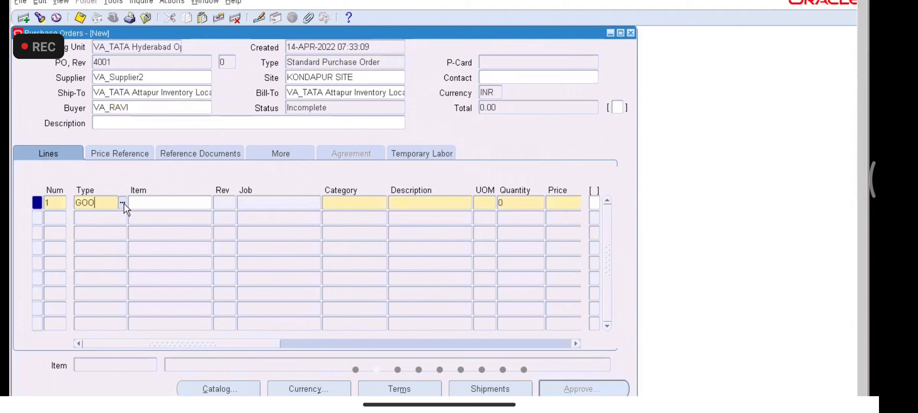
key("BackSpace")
type("O")
key("Tab")
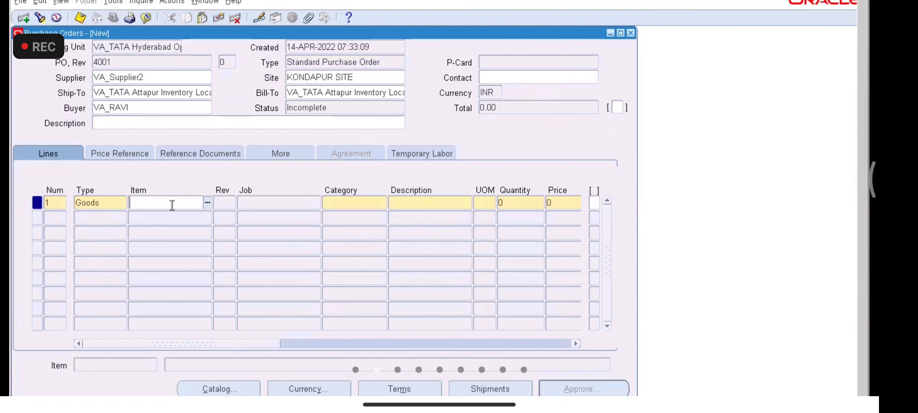
type("VA1000")
key("Tab")
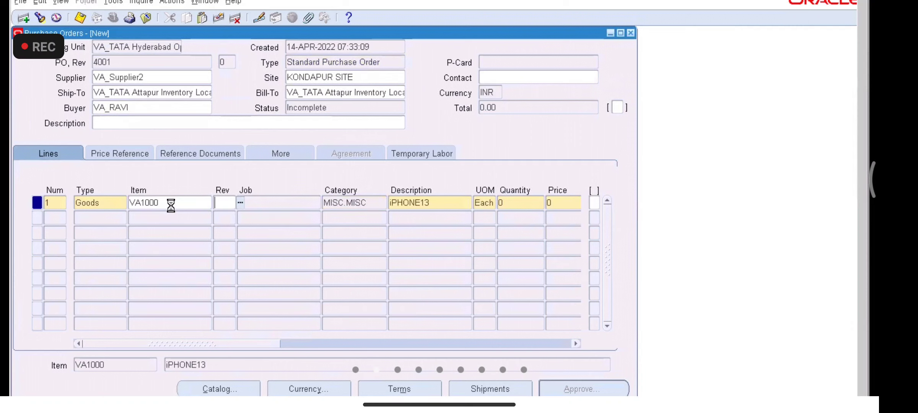
Step: Enter quantity 10 and price 10 on line 1
double_click(516, 203)
key("BackSpace")
type("10")
key("Tab")
type("10")
key("Tab")
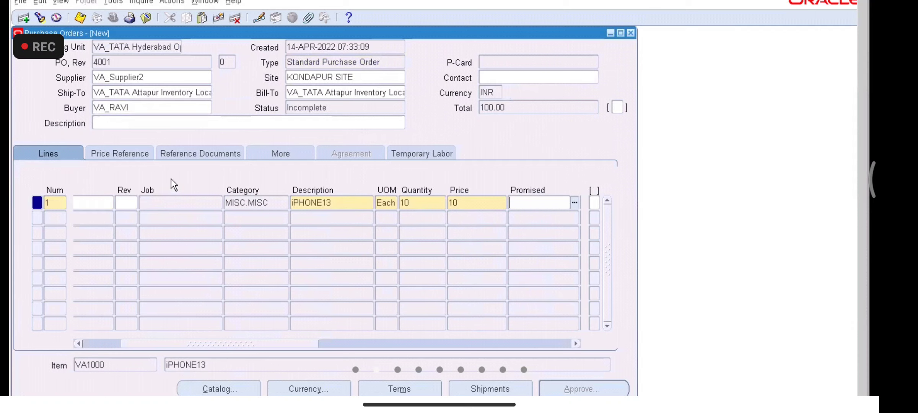
left_click(491, 389)
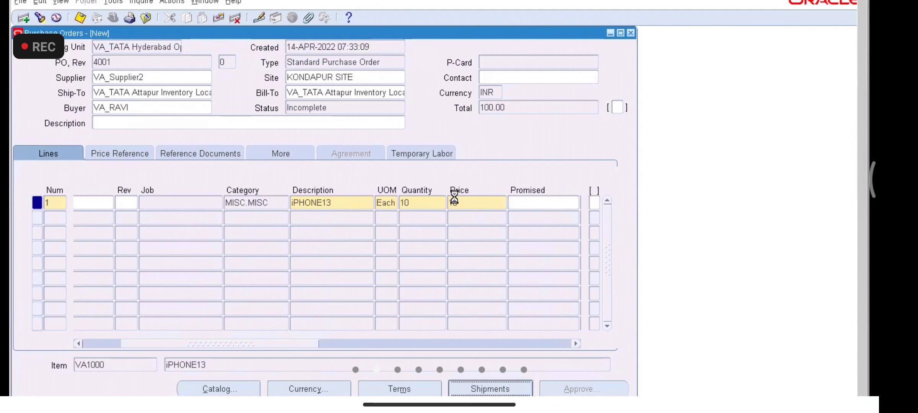
Step: Set the shipment's promised and need-by dates to 14-APR-2022 from the calendar
left_click(300, 127)
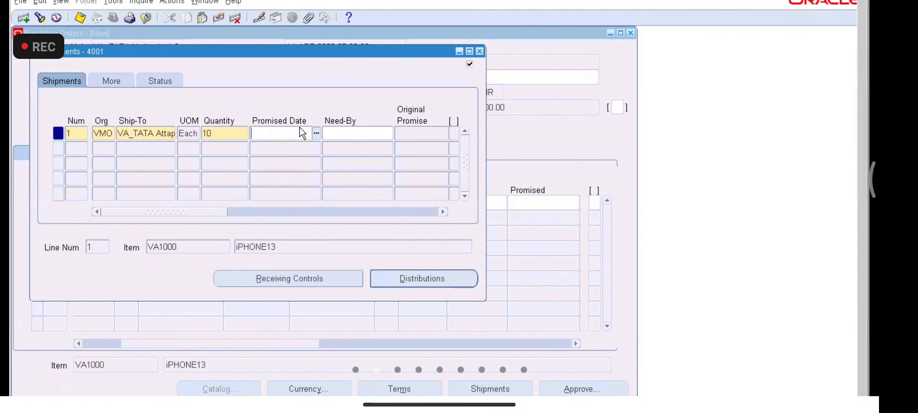
left_click(315, 132)
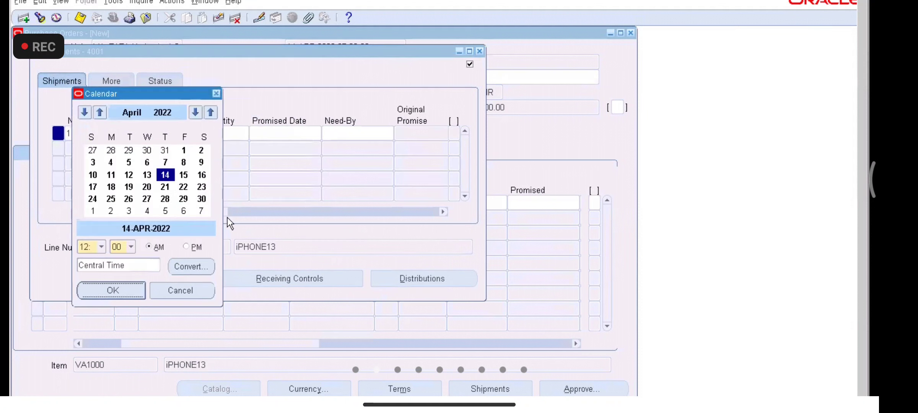
double_click(165, 175)
left_click(385, 131)
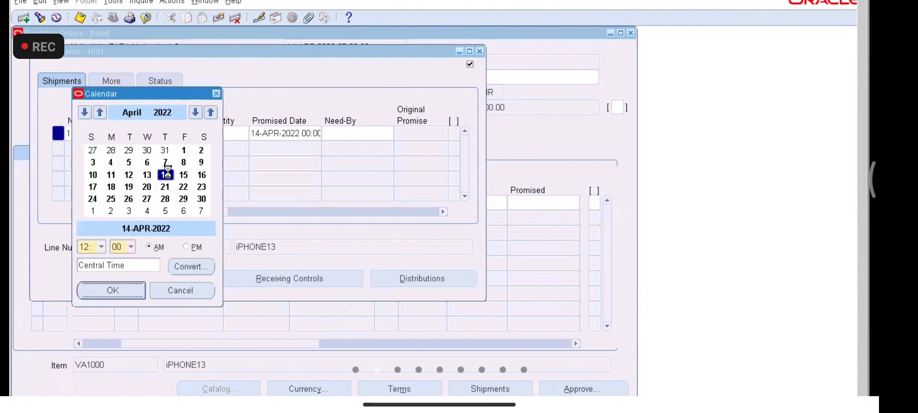
double_click(166, 175)
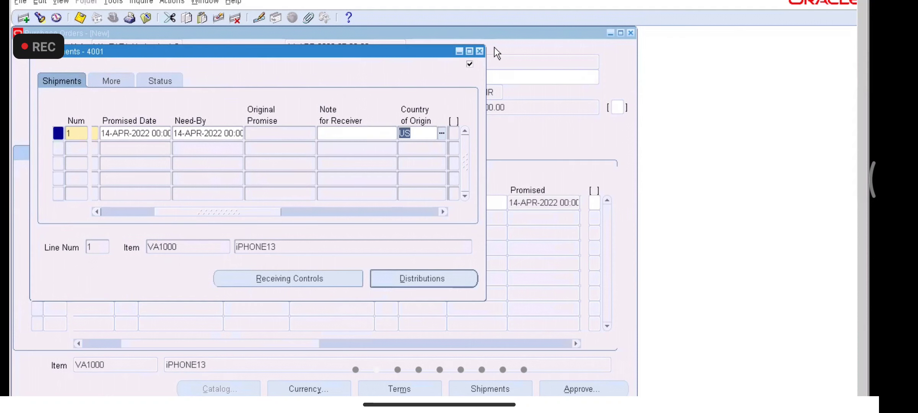
left_click(481, 48)
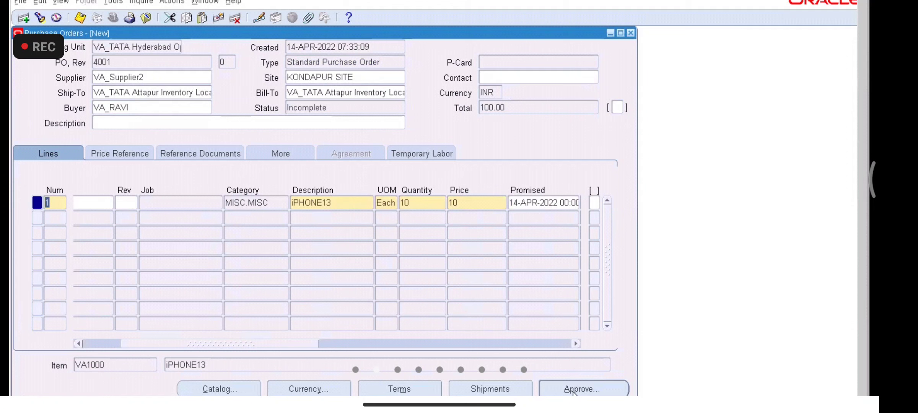
Step: Approve PO 4001 and close the purchase order form
left_click(572, 390)
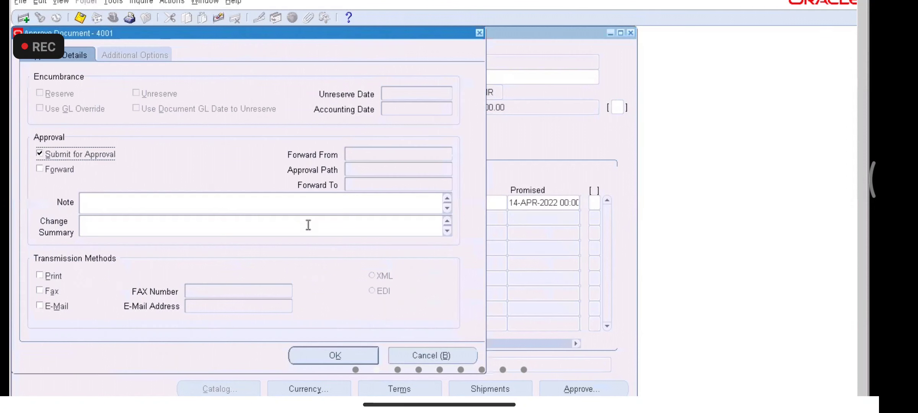
left_click(326, 356)
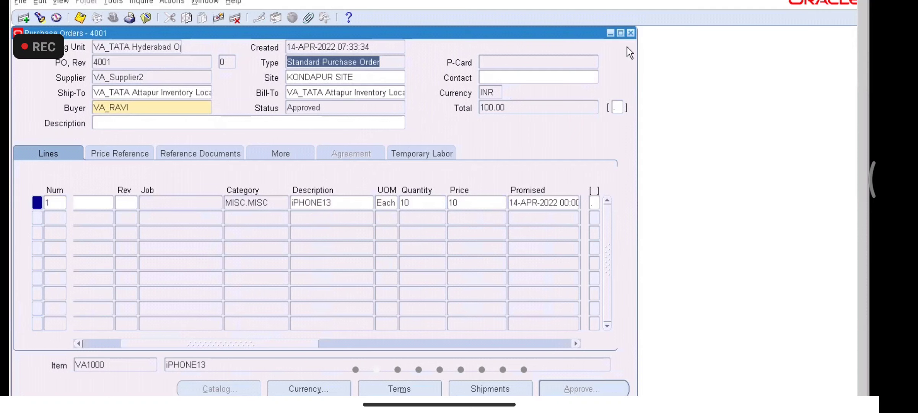
left_click(630, 33)
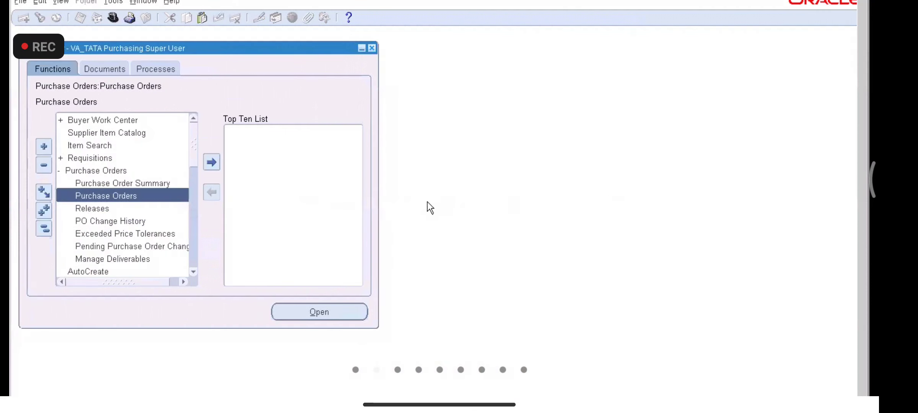
Step: Collapse the Navigator and launch Suppliers under Supply Base in the browser
left_click(47, 228)
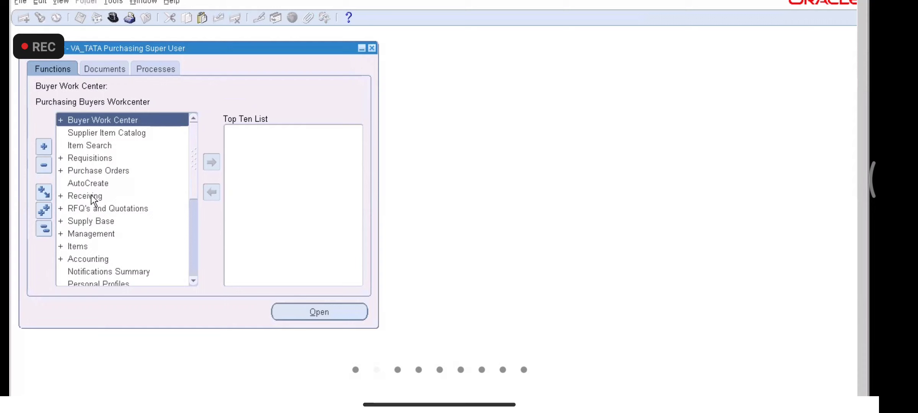
double_click(94, 222)
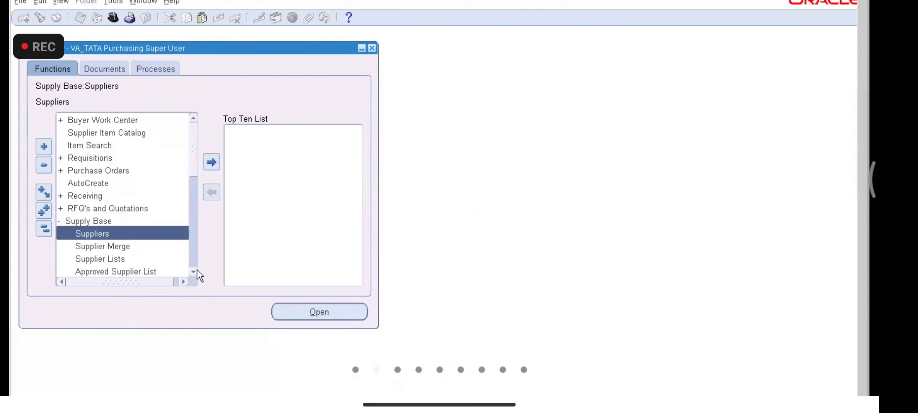
scroll(197, 268, "down", 2)
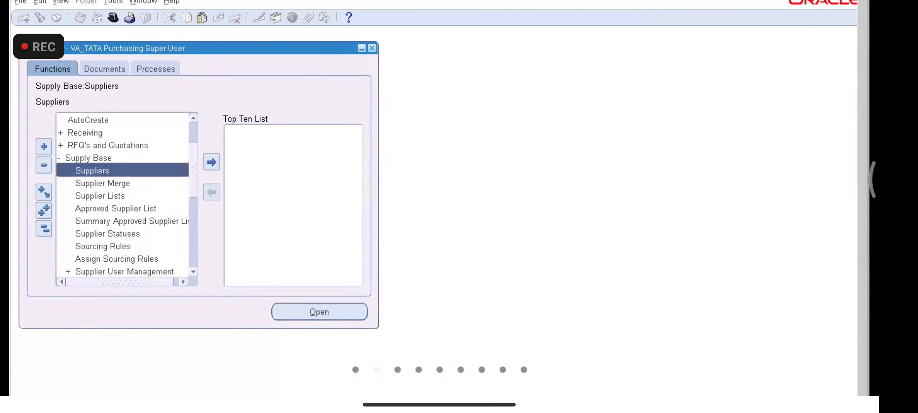
left_click_drag(863, 237, 829, 18)
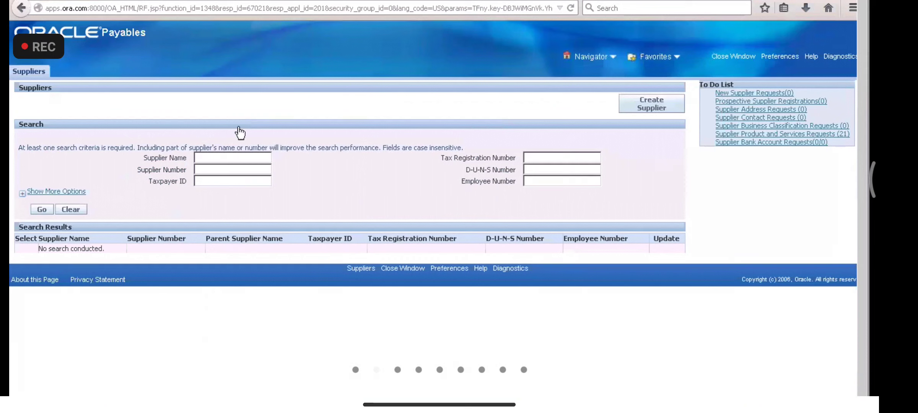
Step: Search suppliers by name VA_SUPPLIER1 and open its Quick Update page
left_click(209, 157)
type("VA")
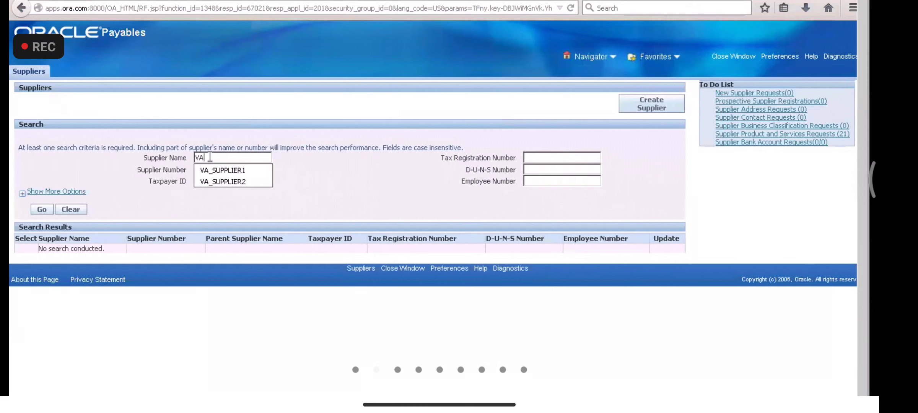
type("_SUPPLIER")
left_click(220, 173)
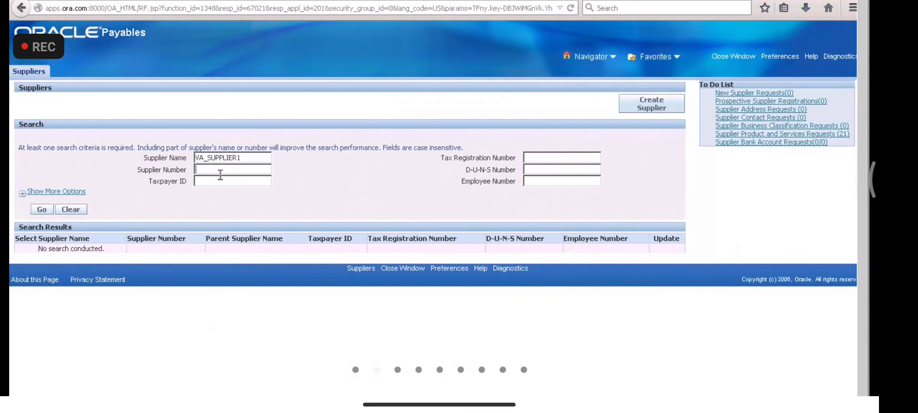
left_click(52, 210)
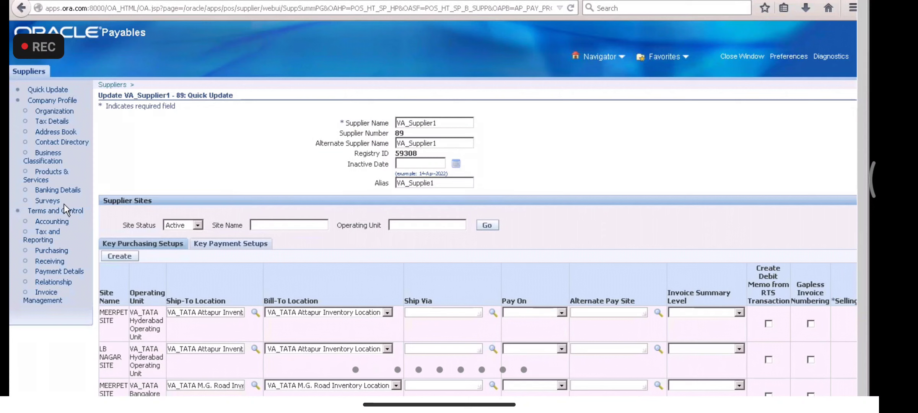
Step: Review VA_Supplier1's Lb Nagar Site address and its sites without saving changes
left_click(57, 132)
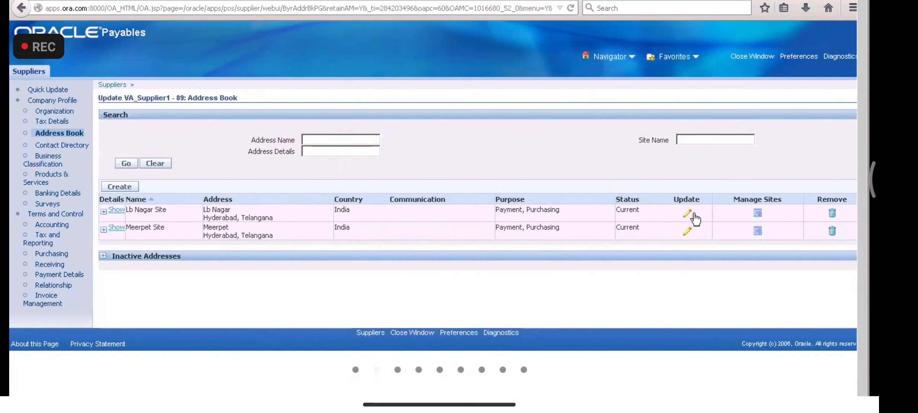
left_click(688, 217)
left_click(792, 100)
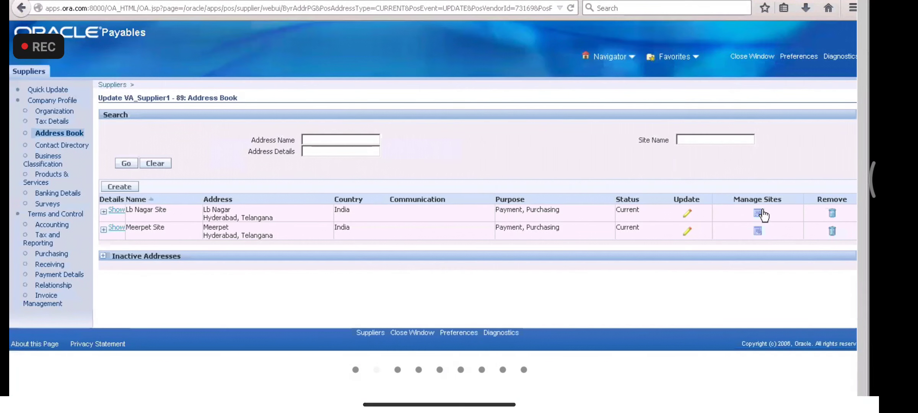
left_click(760, 213)
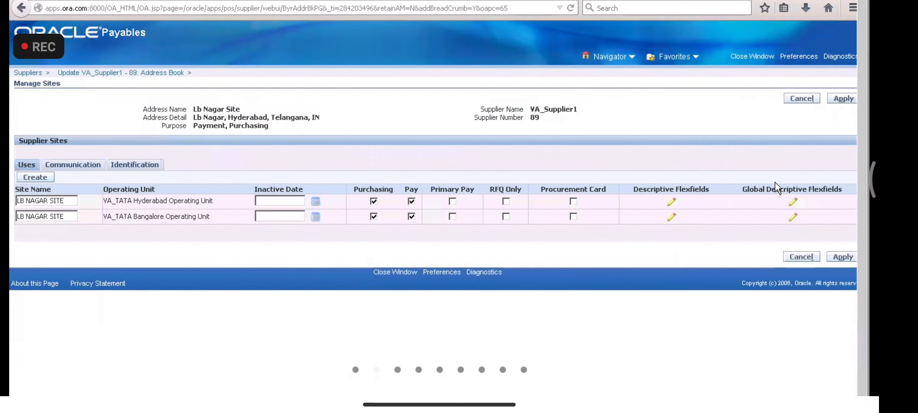
left_click(801, 100)
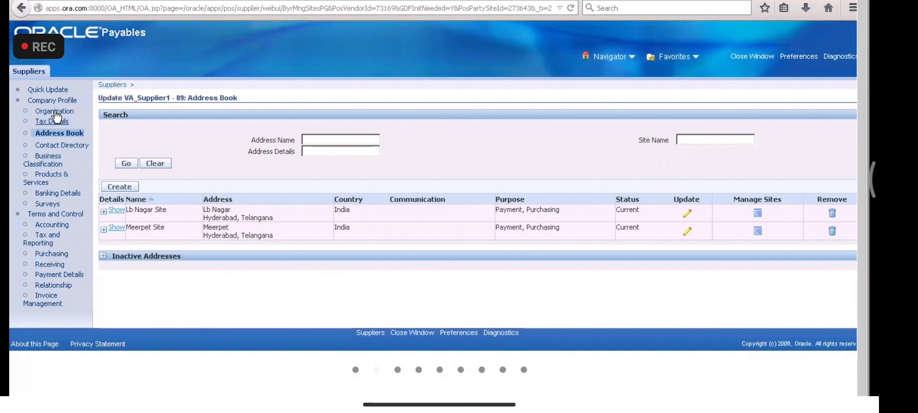
Step: Step through VA_Supplier1's Purchasing, Receiving and Organization pages to Business Classification
left_click(57, 90)
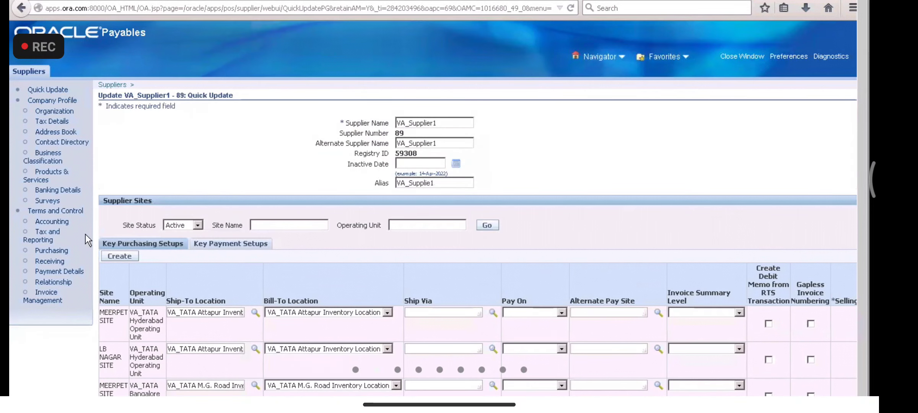
left_click(54, 250)
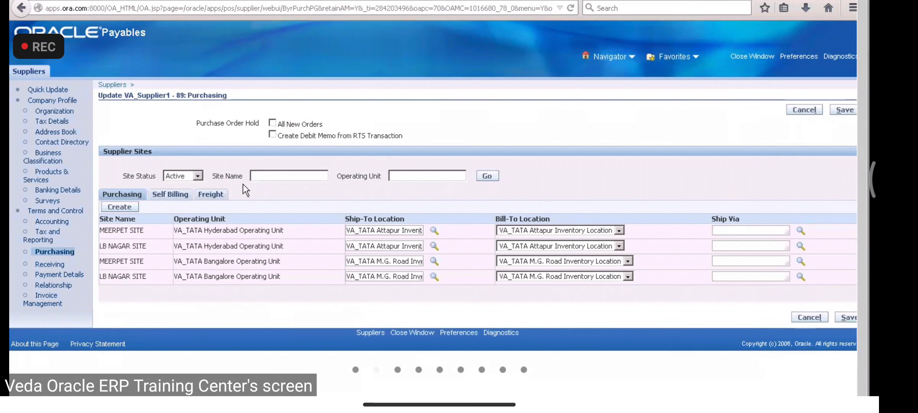
left_click(60, 265)
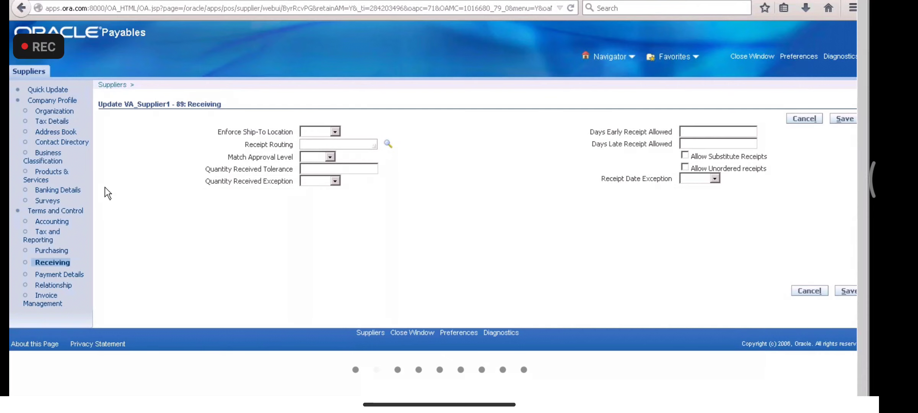
left_click(61, 111)
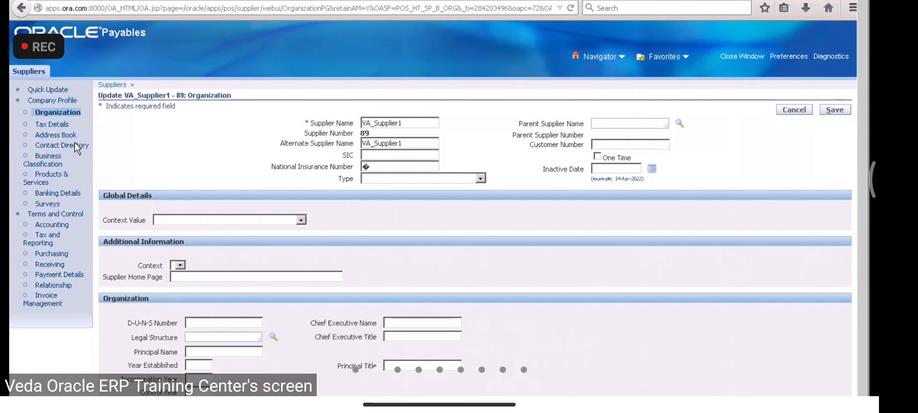
left_click(55, 102)
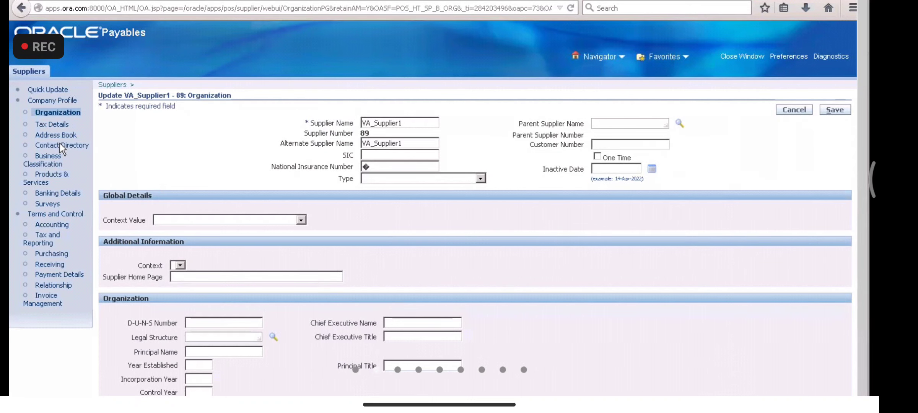
left_click(52, 164)
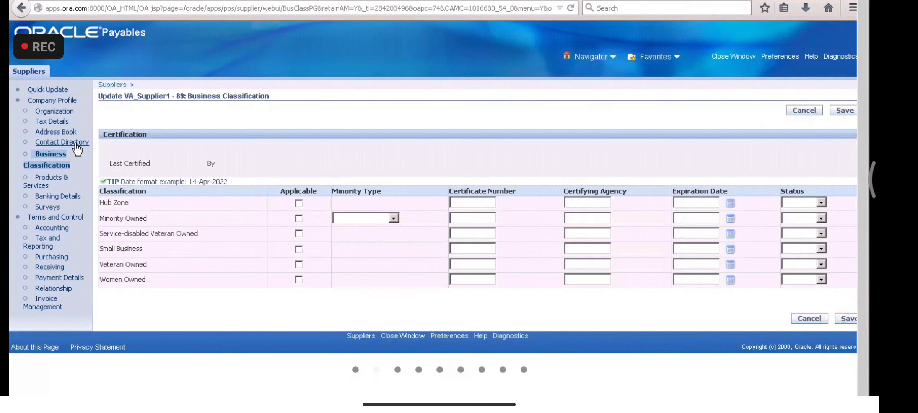
Step: Open VA_Supplier1's Contact Directory and enlarge the browser window right, down and left
left_click(76, 143)
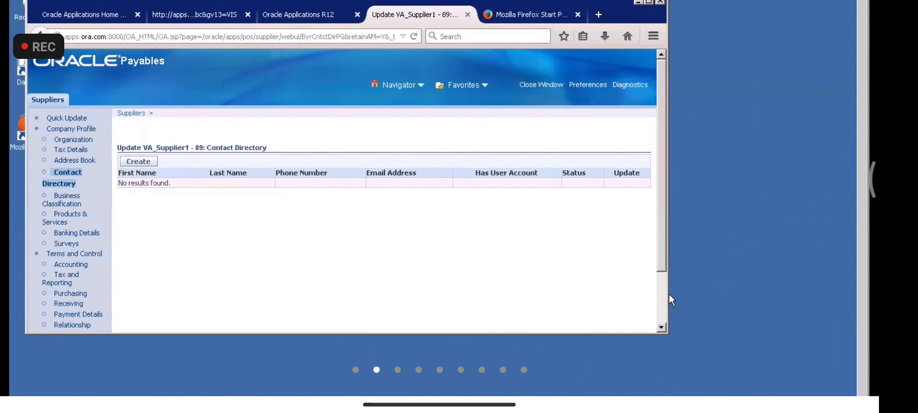
left_click_drag(669, 295, 866, 329)
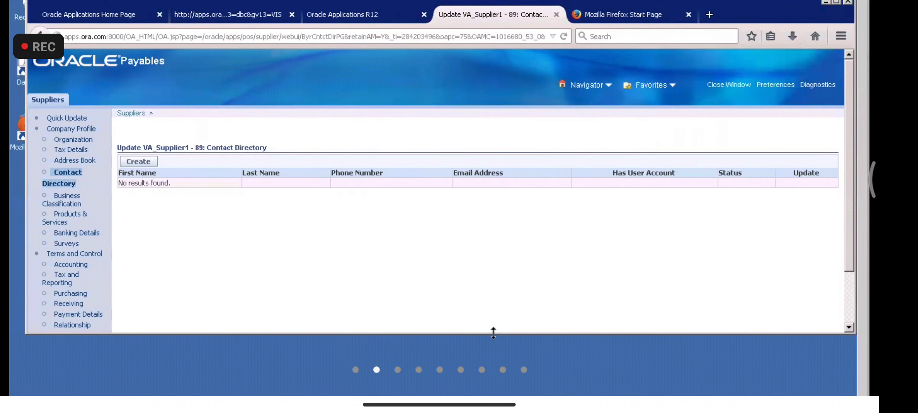
left_click_drag(495, 333, 495, 401)
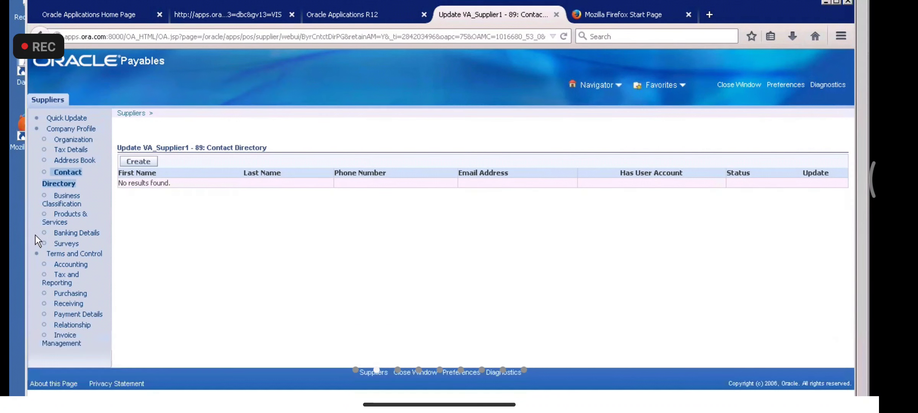
left_click(22, 238)
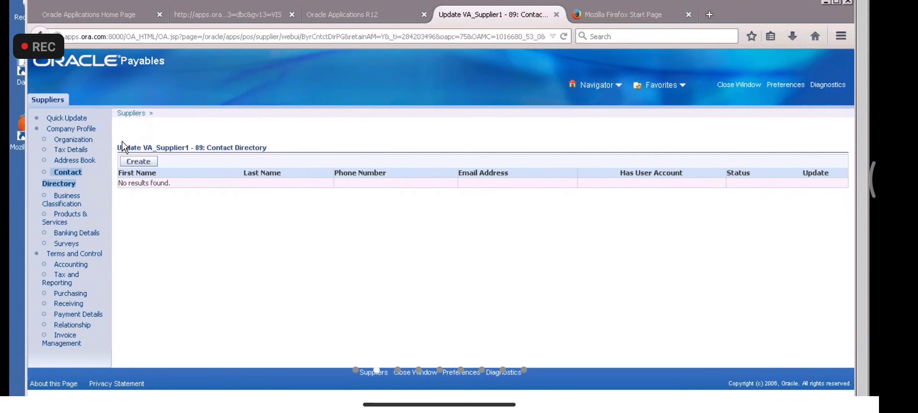
left_click(123, 75)
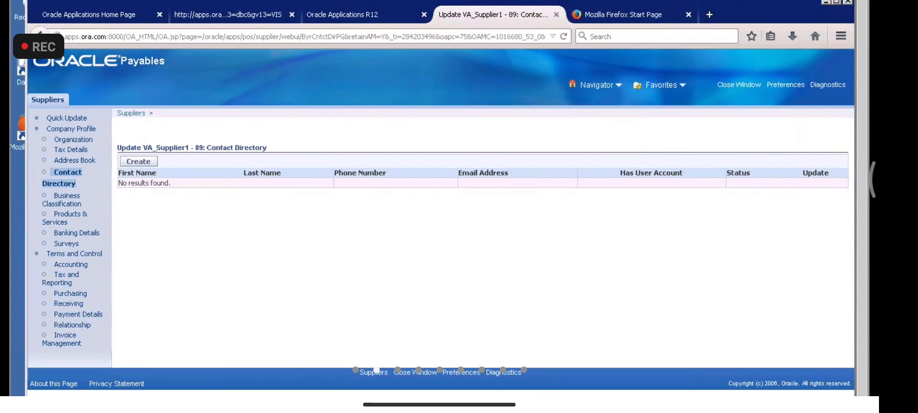
left_click_drag(26, 147, 10, 147)
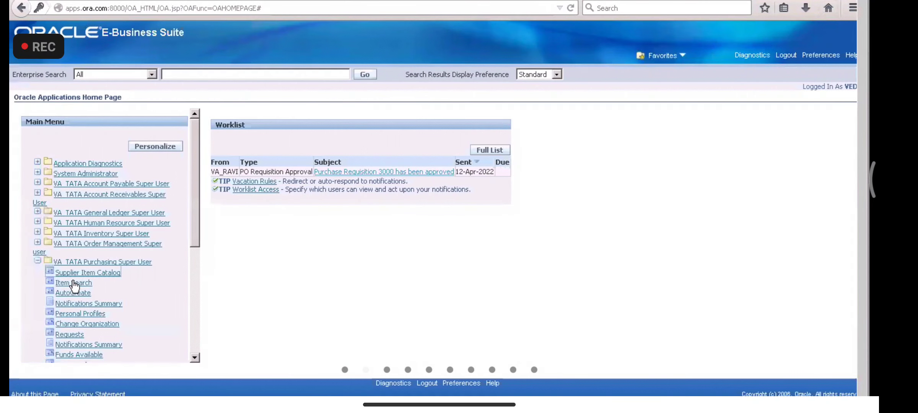
Step: Launch the Supplier Item Catalog form from the VA_TATA Purchasing Super User menu
left_click(73, 274)
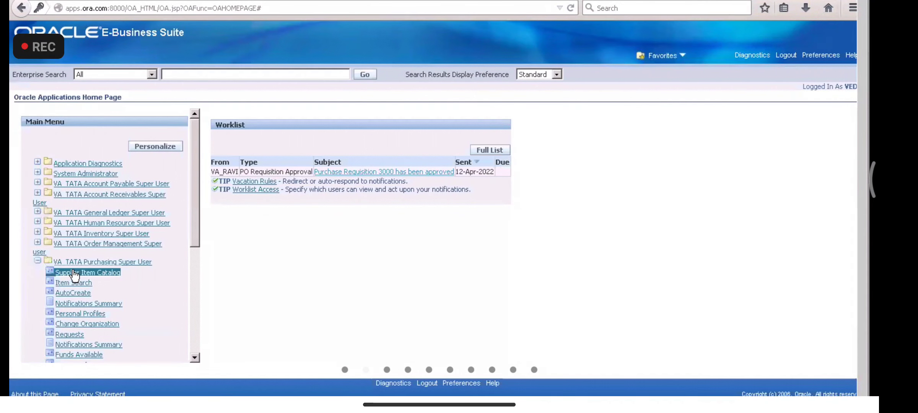
left_click(243, 298)
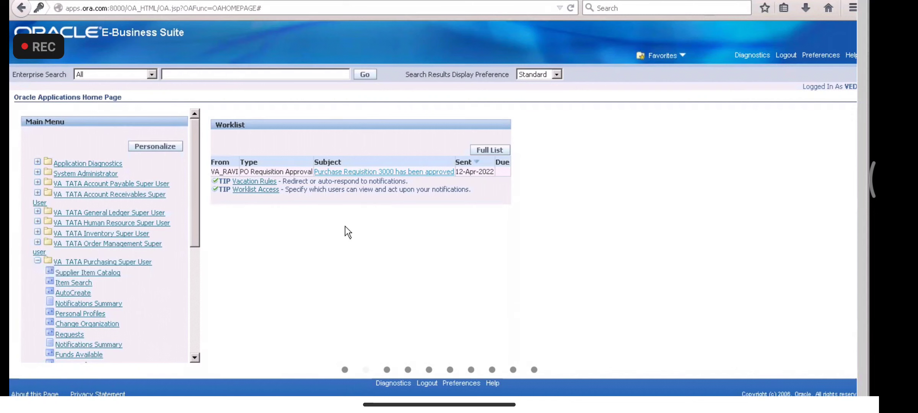
left_click(108, 280)
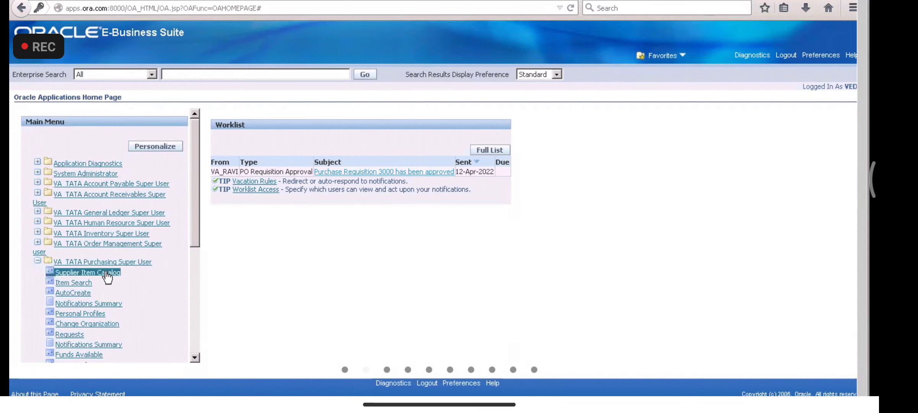
left_click(236, 301)
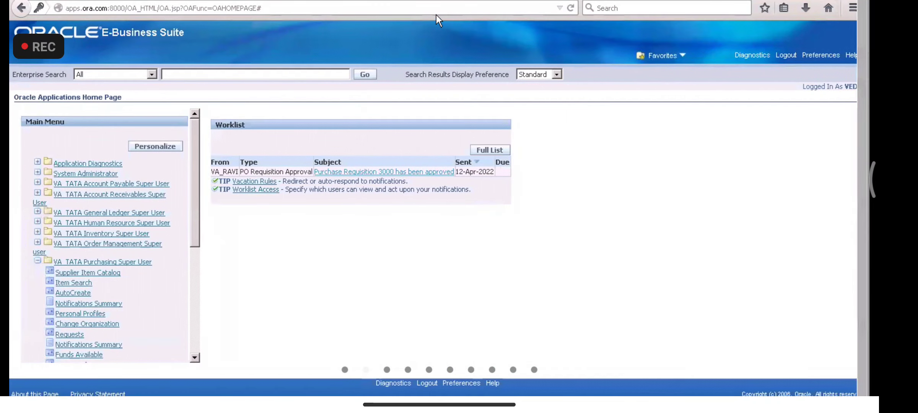
left_click(95, 274)
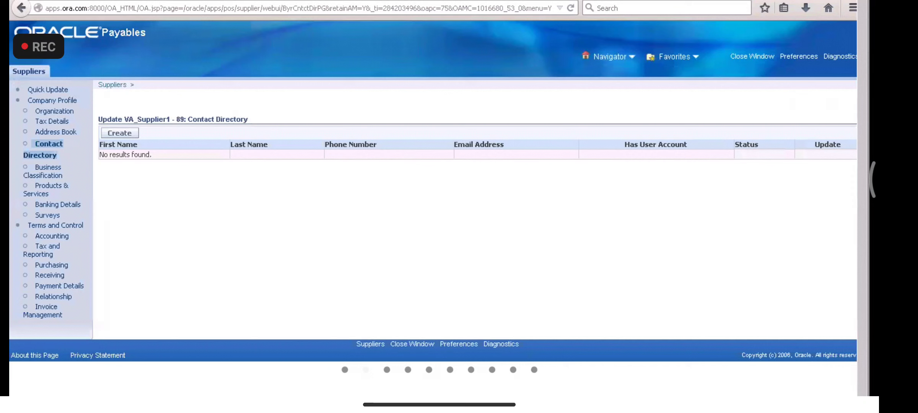
key("ctrl+Tab")
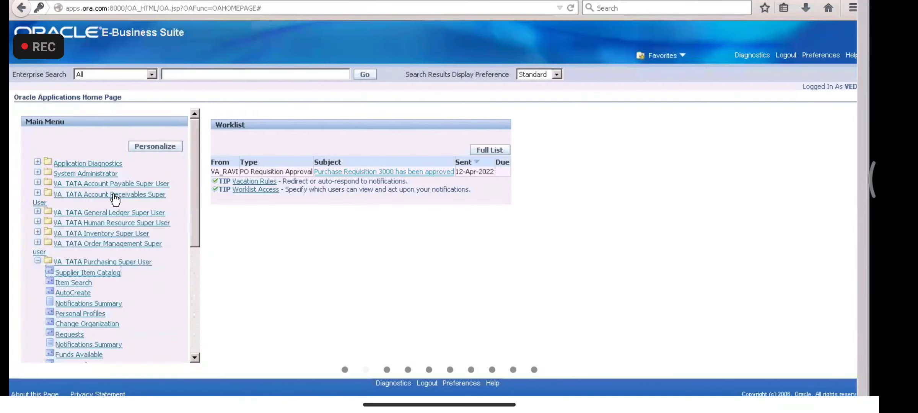
left_click(93, 272)
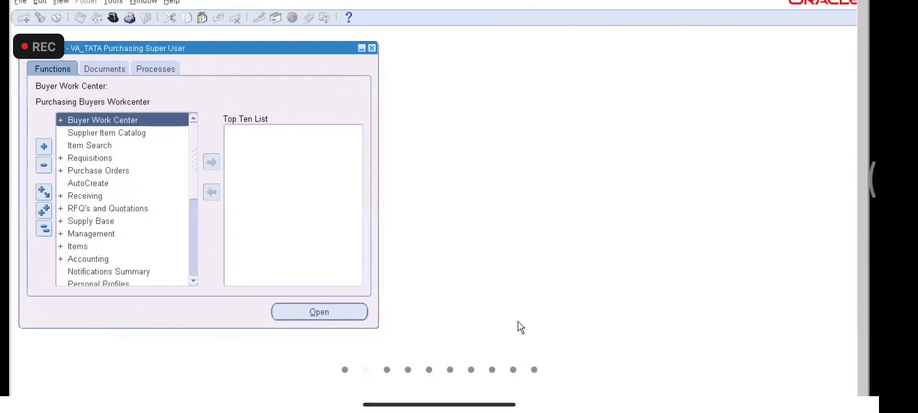
Step: Open Supplier Merge under Supply Base and select the From Supplier Name field
double_click(94, 222)
left_click(103, 233)
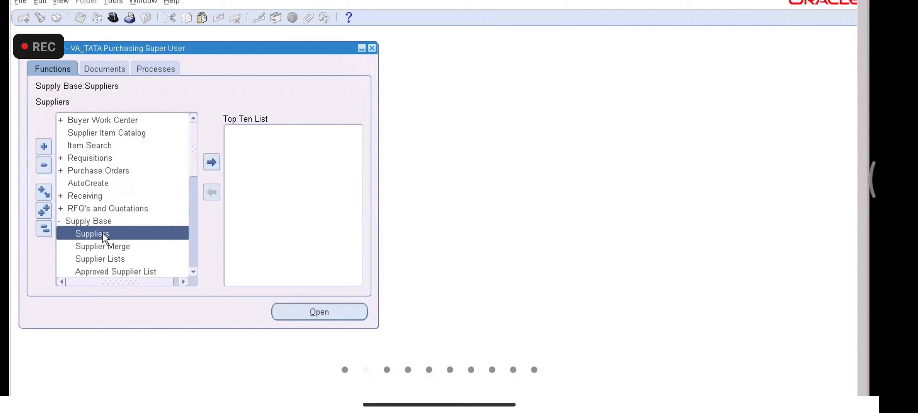
double_click(126, 246)
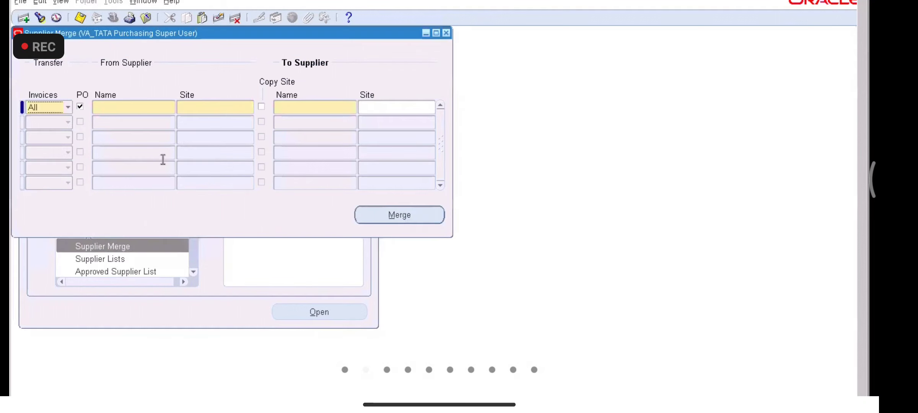
left_click(129, 107)
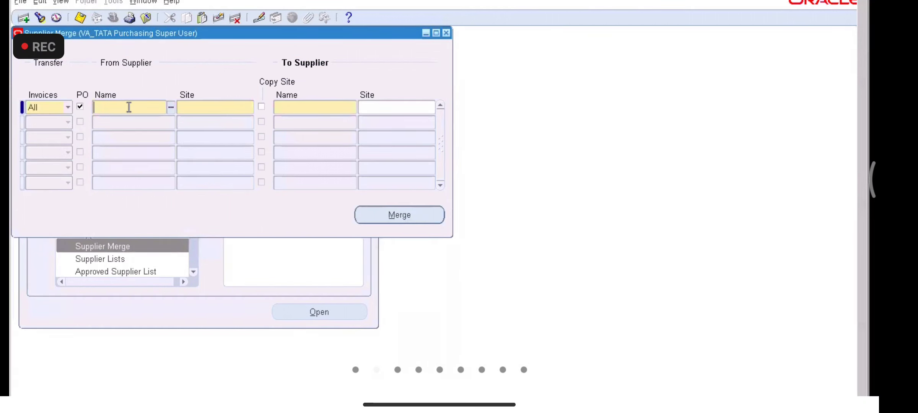
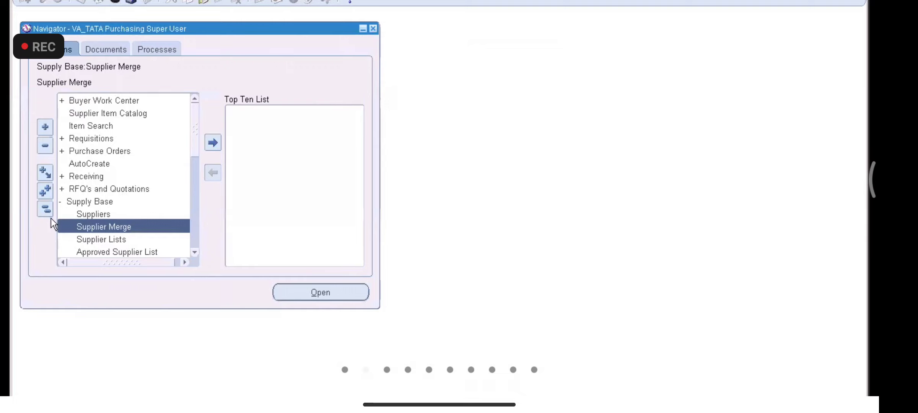
Step: Collapse the Purchasing navigator tree and start opening the submitted requests from the View menu
left_click(44, 209)
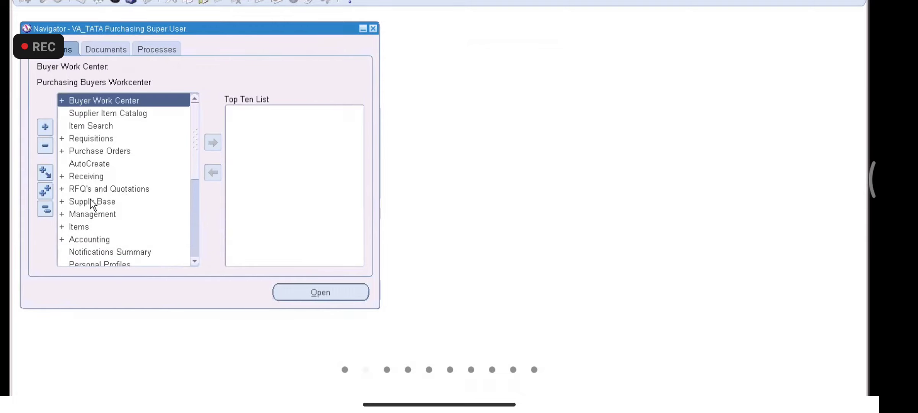
left_click(59, 0)
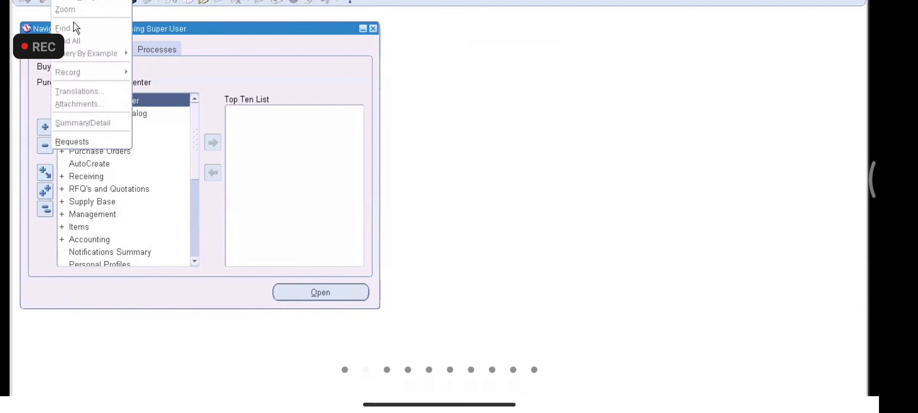
Step: Find all my requests and refresh the list while the merge requests are pending
left_click(76, 139)
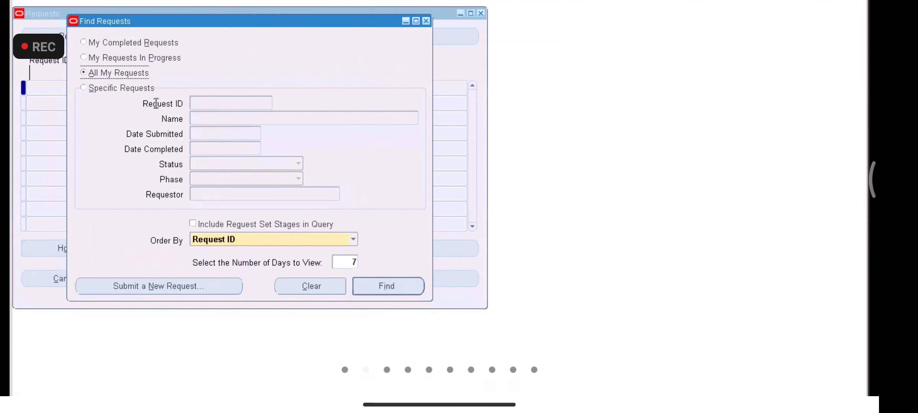
left_click(361, 283)
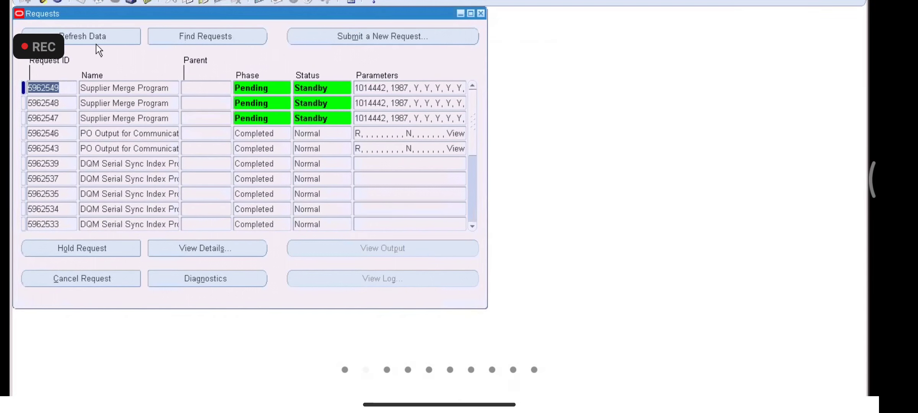
left_click(88, 33)
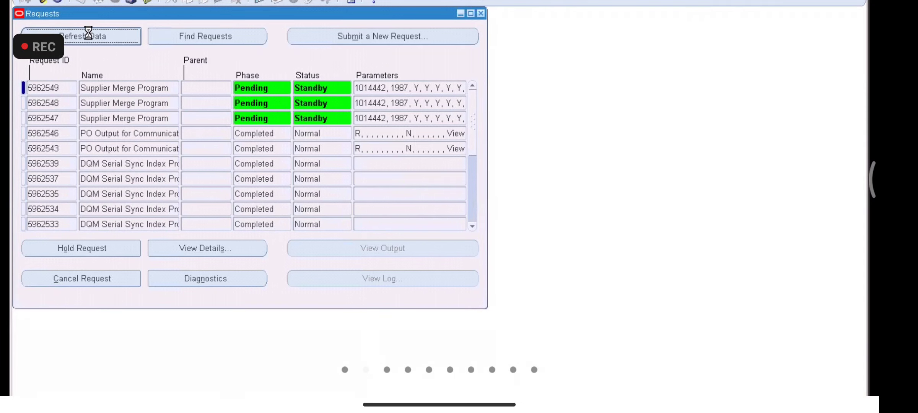
left_click(88, 32)
left_click(88, 33)
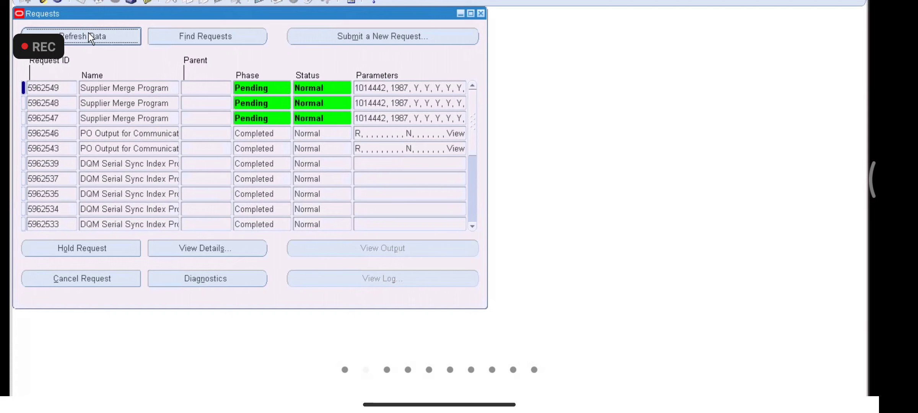
left_click(89, 33)
left_click(89, 32)
left_click(89, 33)
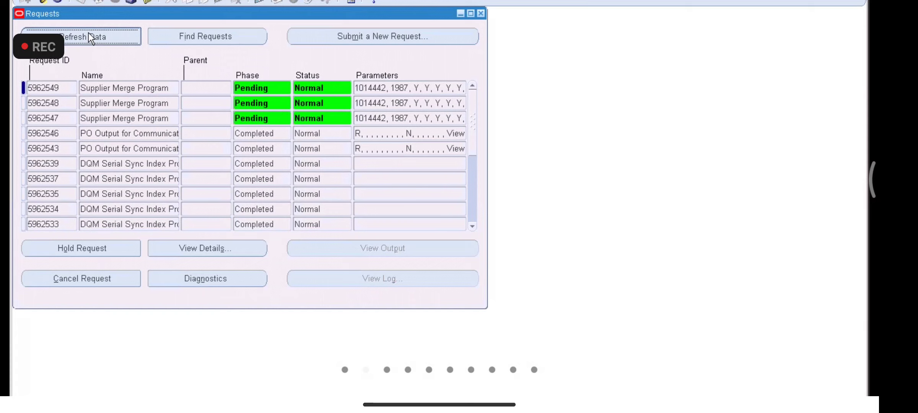
left_click(88, 33)
left_click(89, 33)
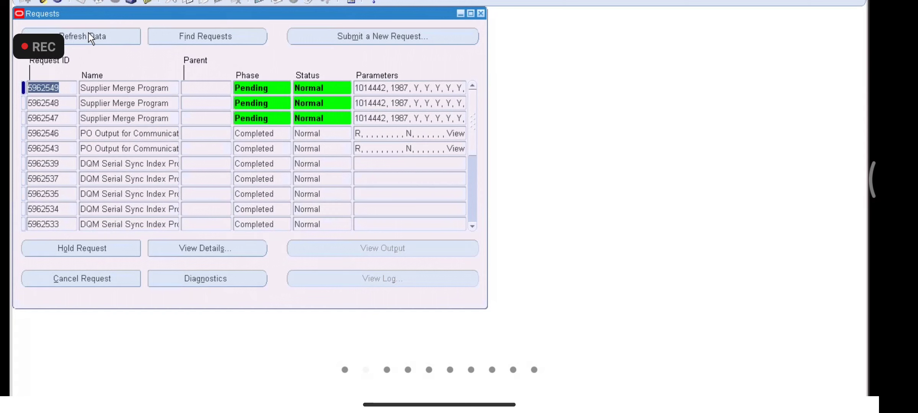
Step: Keep refreshing until the three Supplier Merge Program requests read Completed, Normal
left_click(88, 32)
left_click(89, 33)
left_click(88, 33)
left_click(88, 32)
left_click(88, 33)
left_click(88, 33)
left_click(89, 33)
left_click(89, 33)
left_click(88, 33)
left_click(88, 33)
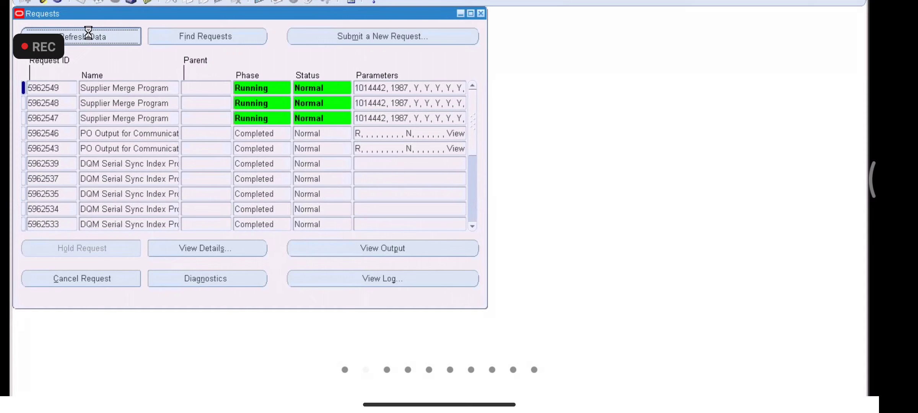
left_click(88, 33)
left_click(89, 33)
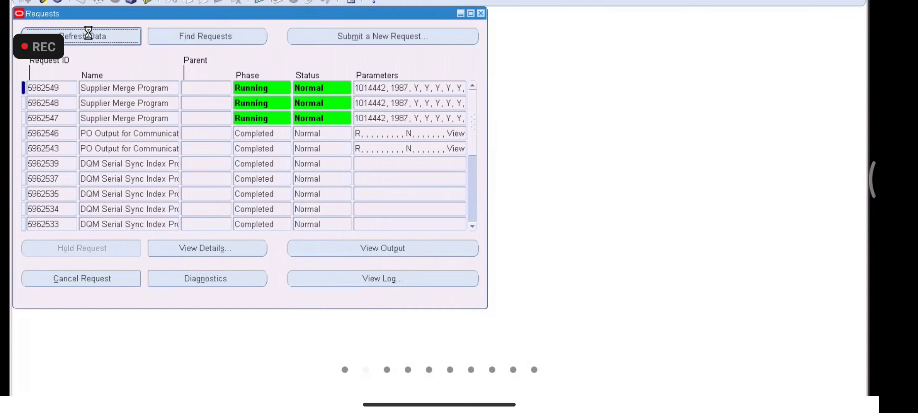
left_click(89, 33)
left_click(88, 33)
left_click(88, 32)
left_click(88, 33)
left_click(89, 33)
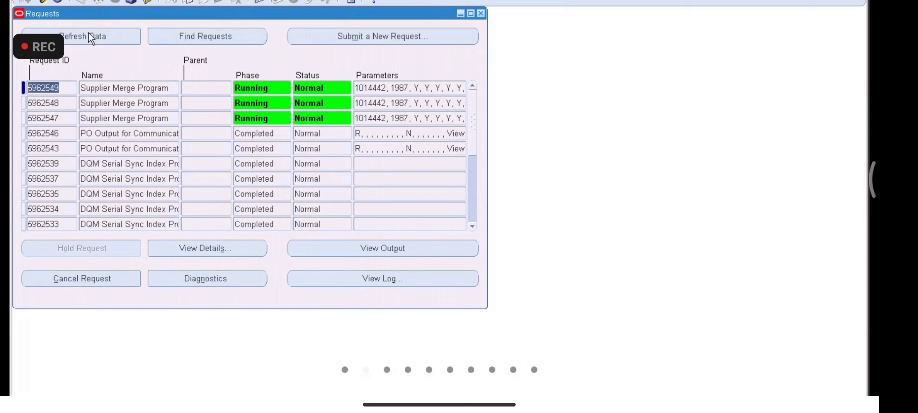
left_click(89, 33)
left_click(89, 33)
left_click(89, 33)
left_click(88, 33)
left_click(107, 35)
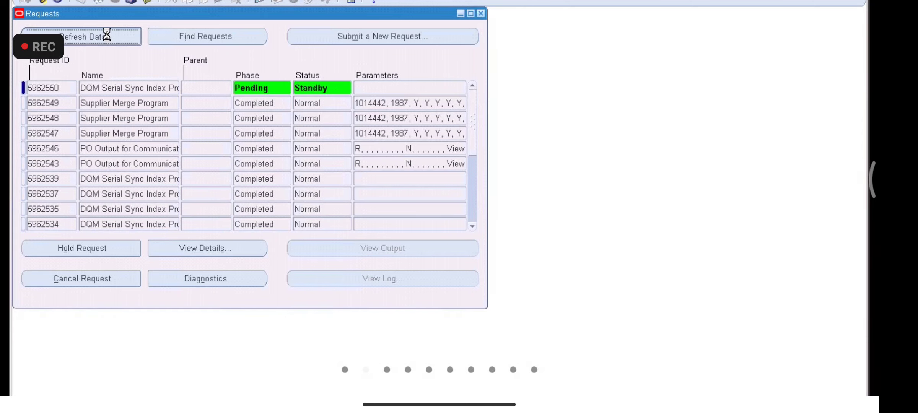
left_click(107, 35)
left_click(107, 34)
left_click(107, 34)
left_click(107, 34)
left_click(107, 34)
left_click(107, 34)
left_click(107, 34)
left_click(107, 34)
left_click(107, 34)
left_click(106, 34)
left_click(107, 34)
left_click(106, 34)
left_click(107, 34)
left_click(106, 34)
left_click(106, 34)
left_click(107, 34)
left_click(106, 34)
left_click(107, 34)
left_click(107, 34)
left_click(107, 34)
left_click(99, 32)
left_click(99, 32)
left_click(99, 32)
left_click(99, 32)
left_click(99, 32)
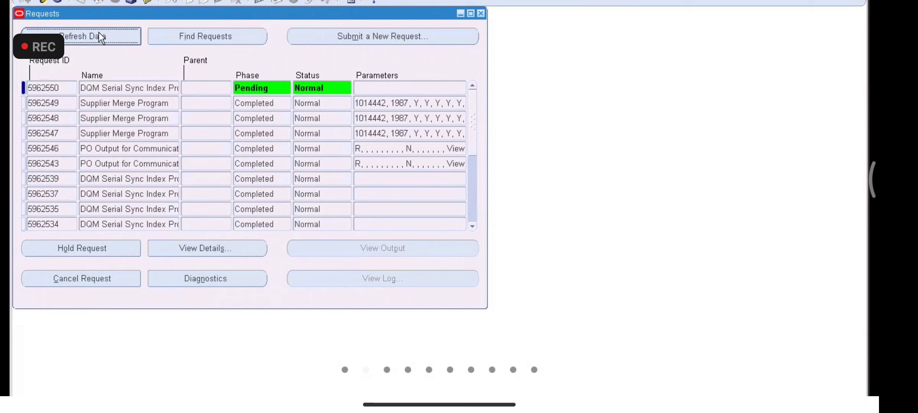
left_click(99, 32)
Step: Close Requests and search all purchase orders in Purchase Order Summary
left_click(481, 15)
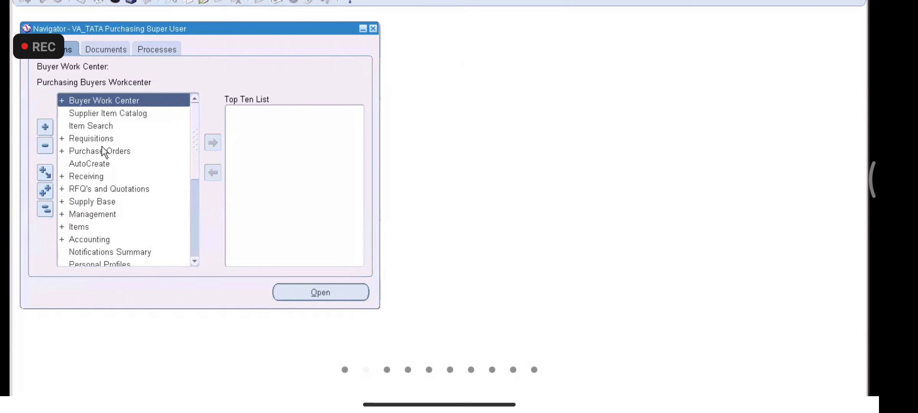
double_click(102, 150)
left_click(112, 164)
double_click(111, 164)
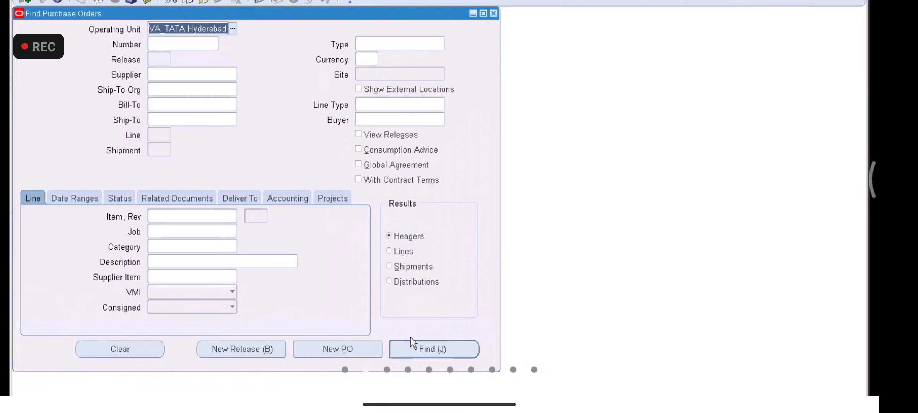
left_click(426, 351)
Step: Open purchase order 4001 to review its supplier and site
left_click(93, 76)
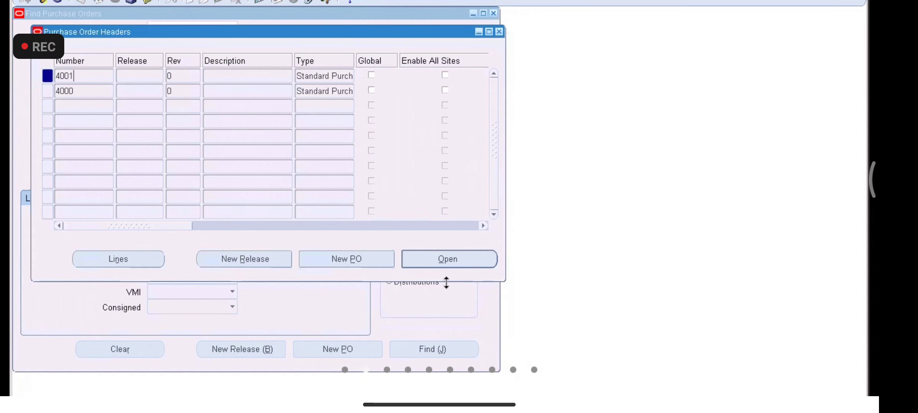
left_click(431, 262)
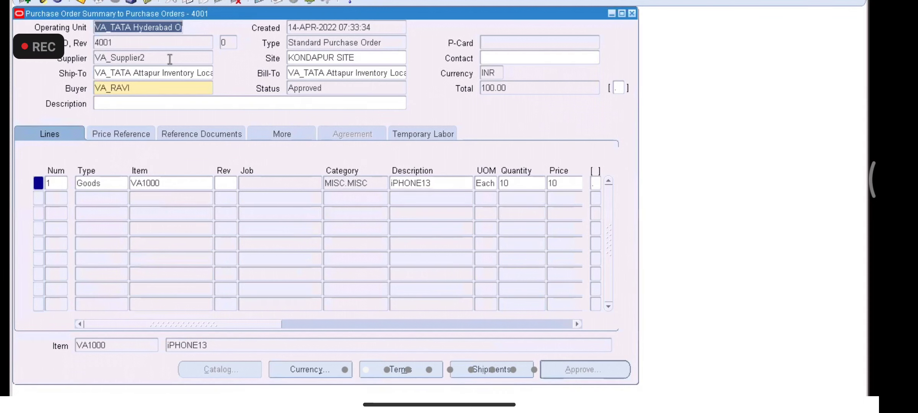
left_click_drag(209, 13, 209, 38)
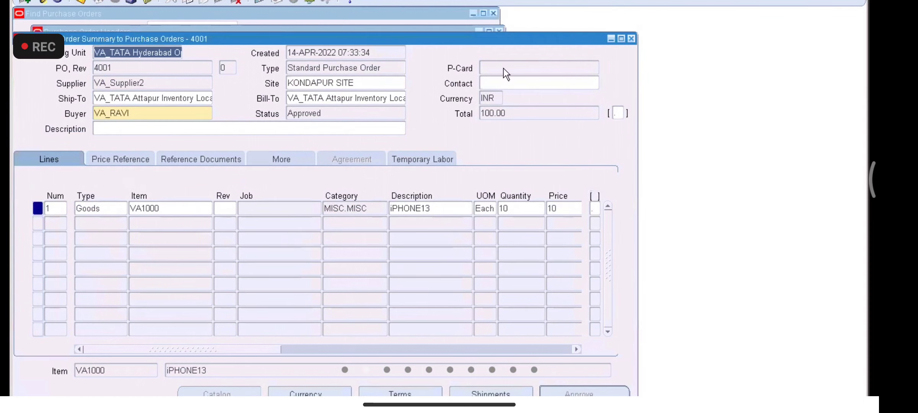
left_click(631, 39)
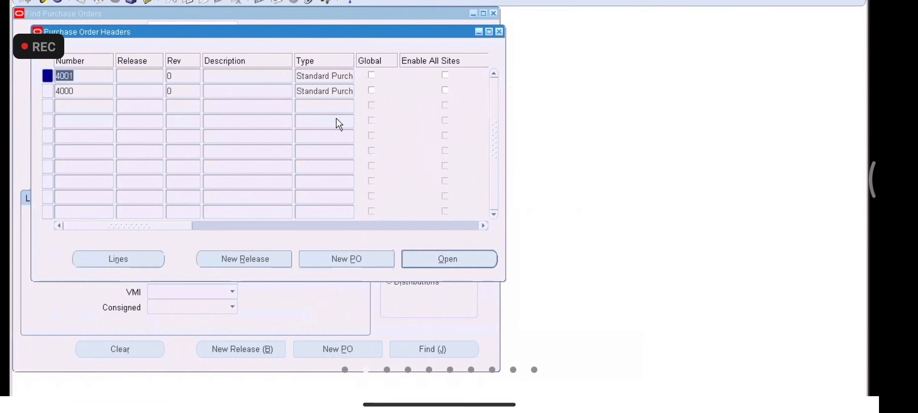
Step: Check that purchase order 4000 shows supplier VA_Supplier1 and Approved status, then return to the Navigator
left_click(211, 92)
left_click(420, 256)
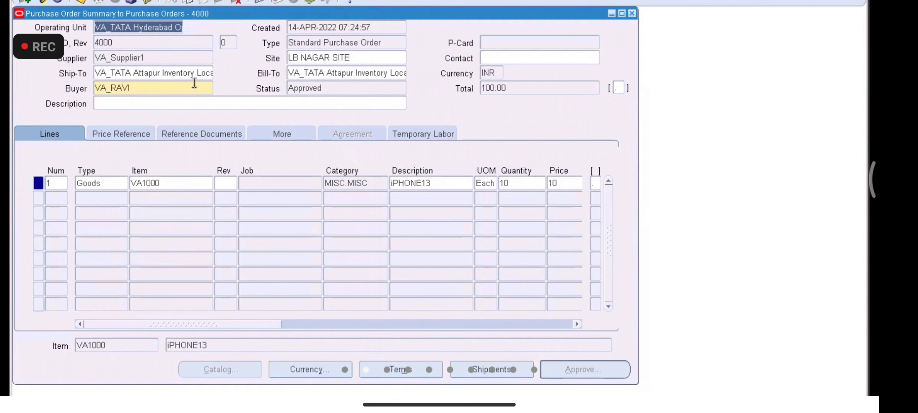
left_click(168, 60)
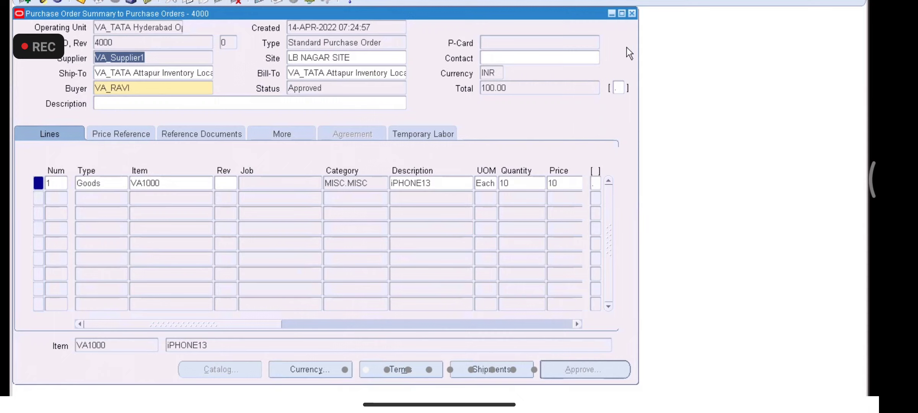
left_click(632, 14)
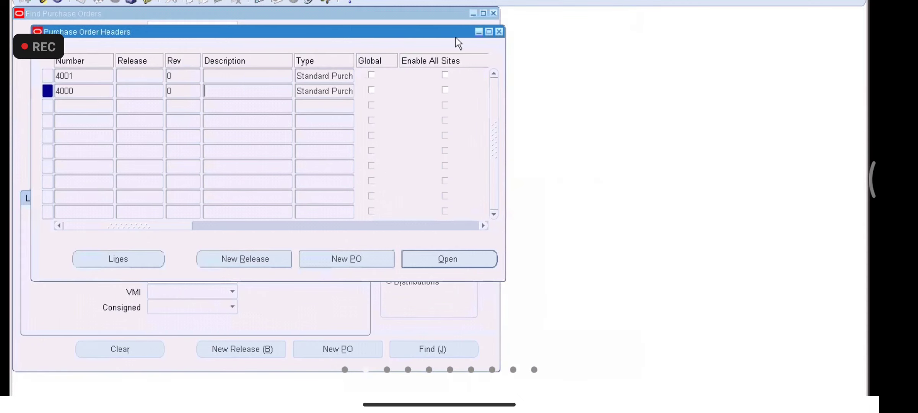
left_click(499, 33)
left_click(494, 13)
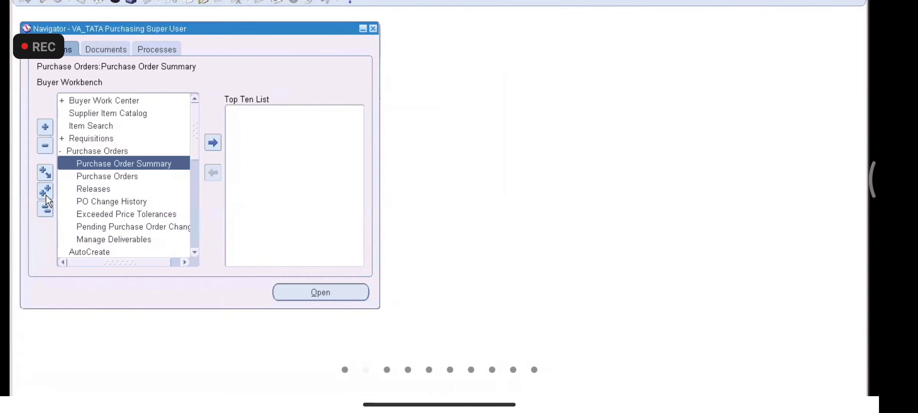
Step: Search Supply Base > Suppliers for VA_SUPPLIER1 and open its details
left_click(45, 209)
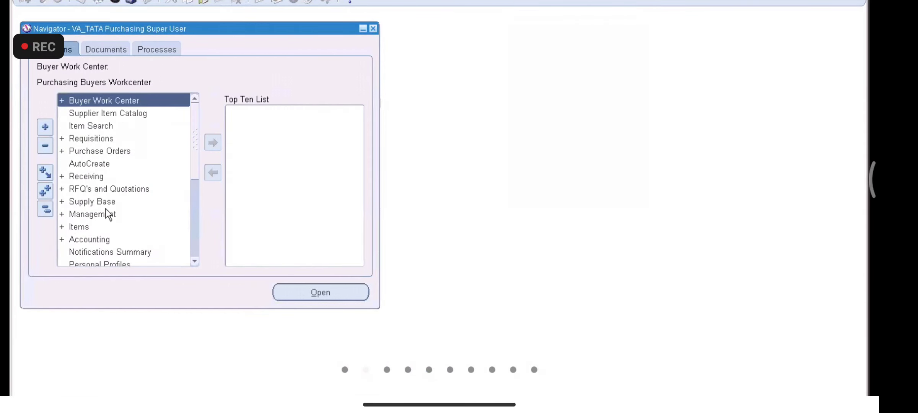
double_click(100, 201)
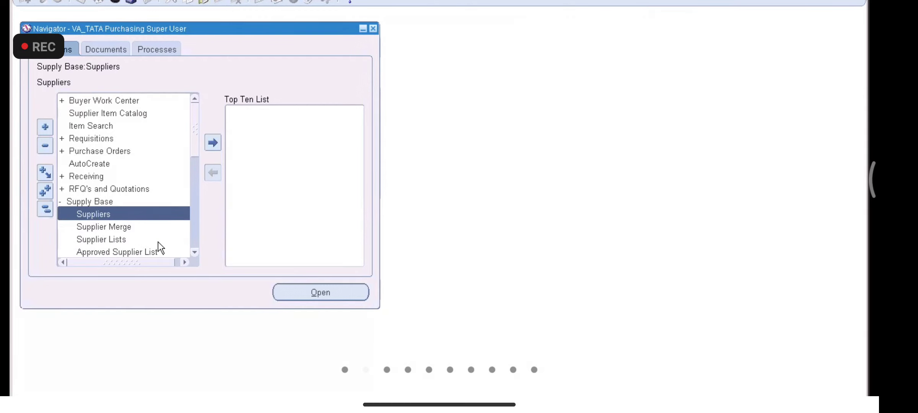
double_click(112, 214)
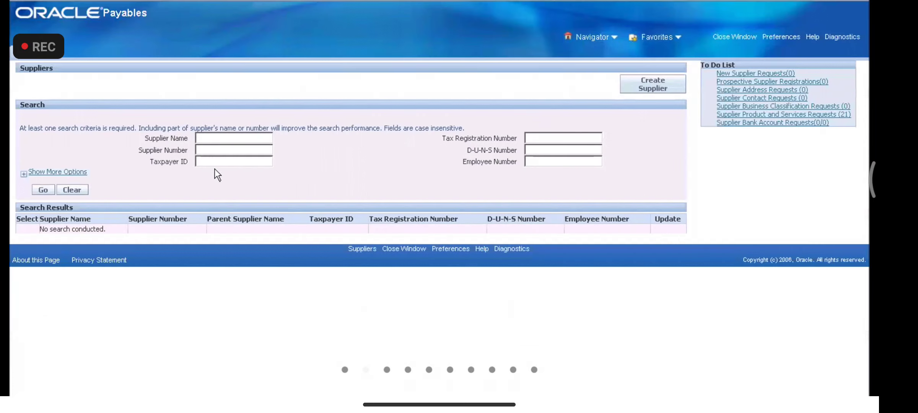
left_click(218, 138)
type("VA")
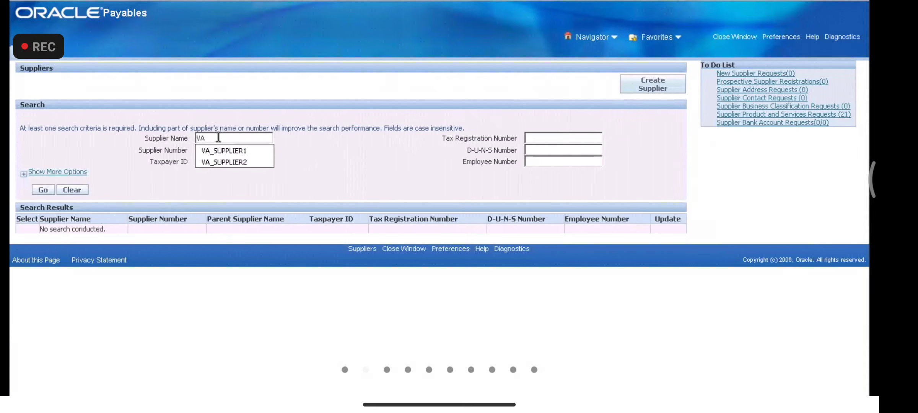
left_click(221, 152)
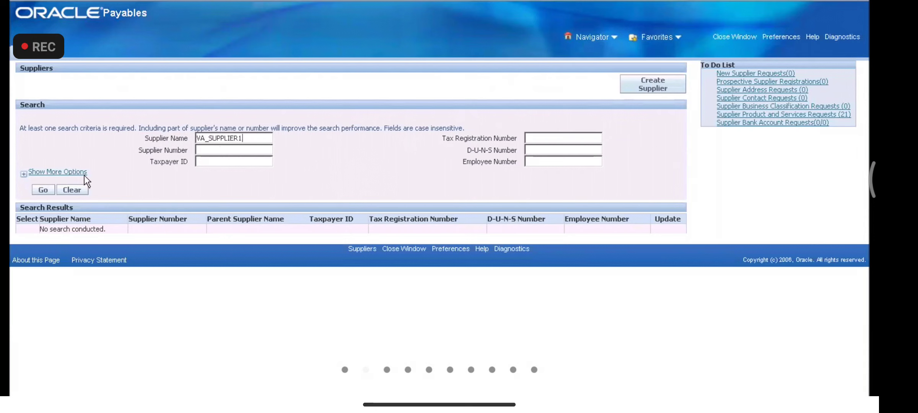
left_click(42, 191)
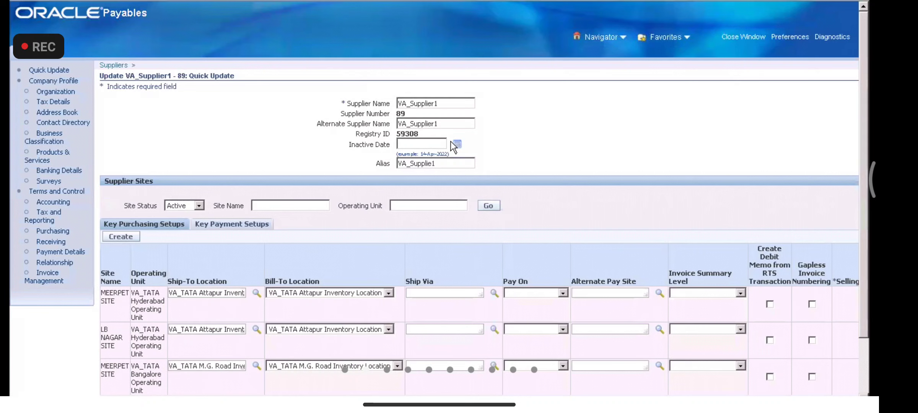
Step: Review VA_Supplier1's sites, organization details and Address Book listing Lb Nagar and Meerpet
left_click_drag(866, 164, 865, 141)
left_click_drag(864, 158, 864, 207)
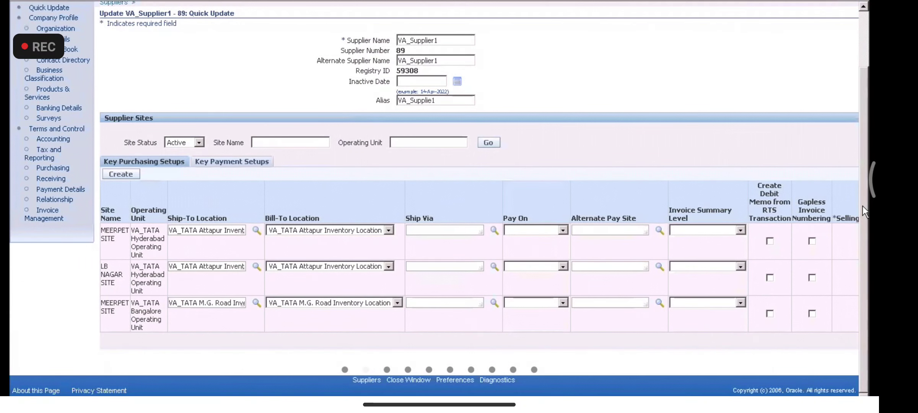
scroll(853, 115, "up", 3)
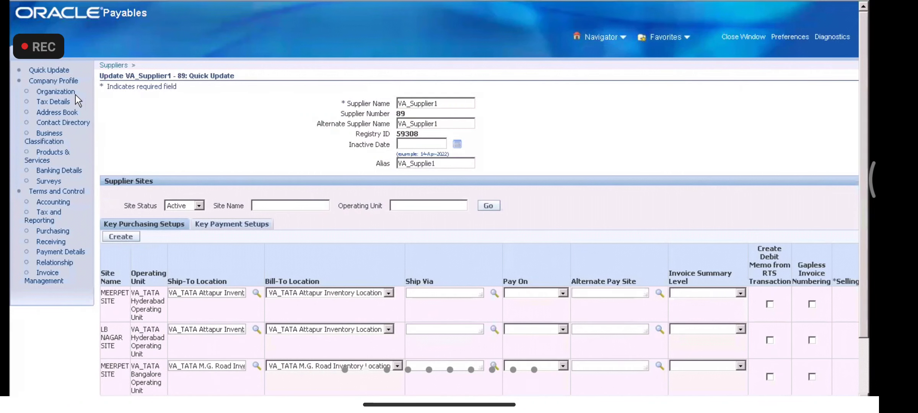
left_click(63, 93)
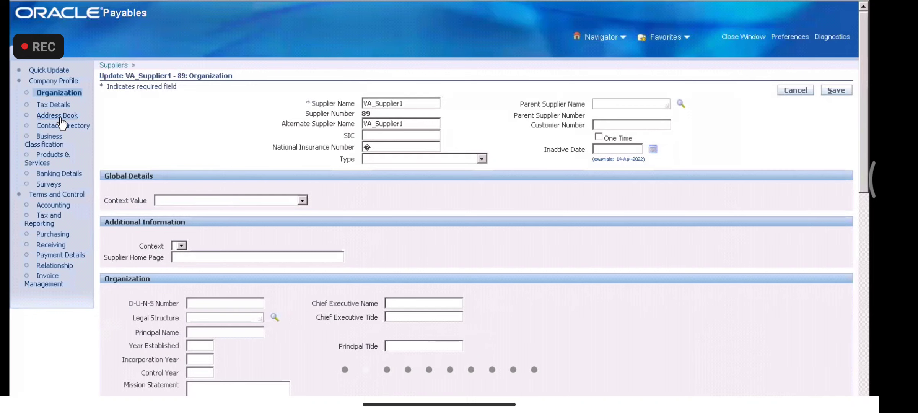
left_click(58, 115)
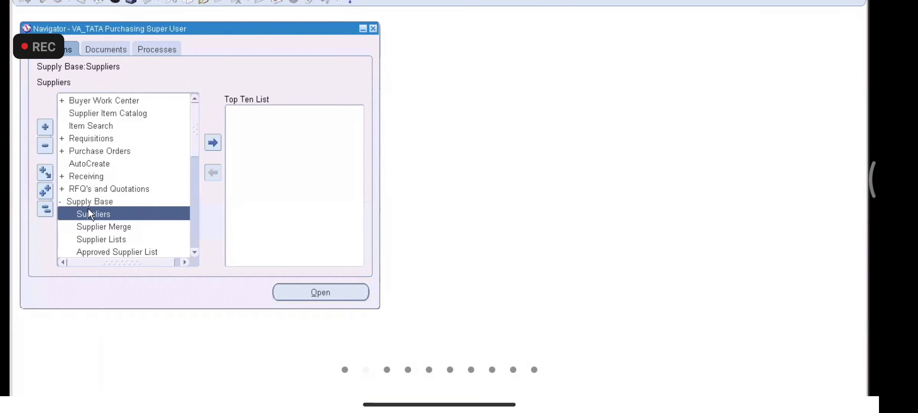
Step: Search for VA_SUPPLIER2 and scroll its sites to find Kondapur, Suncity and LB Nagar
double_click(97, 212)
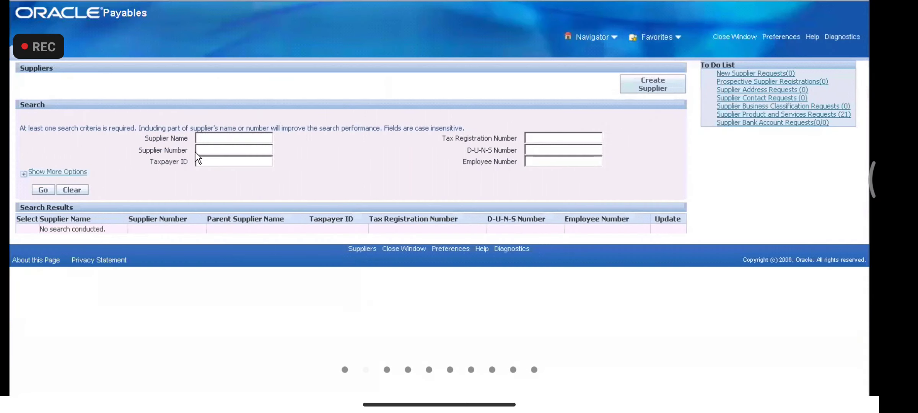
type("VA")
left_click(217, 138)
type("_V")
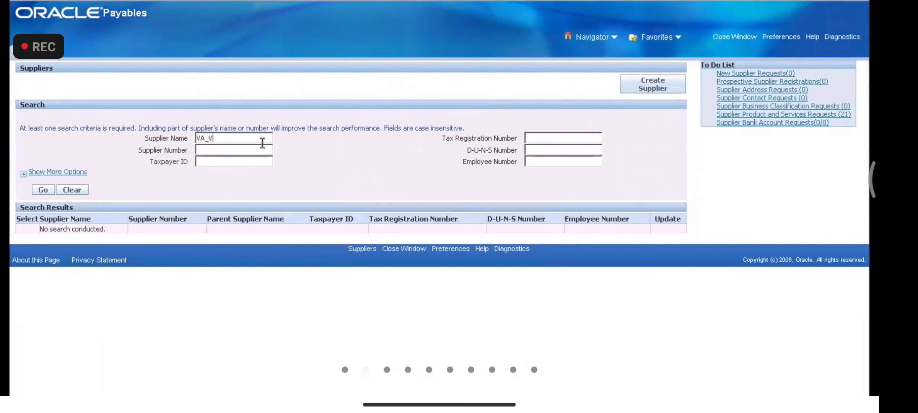
key("BackSpace")
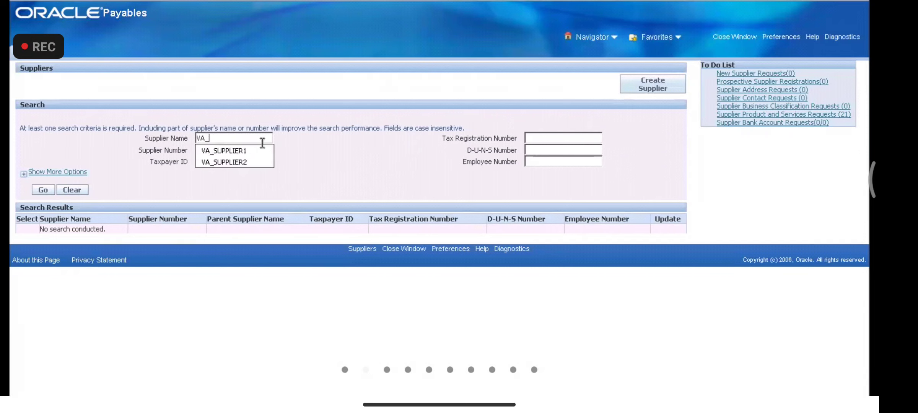
key("Return")
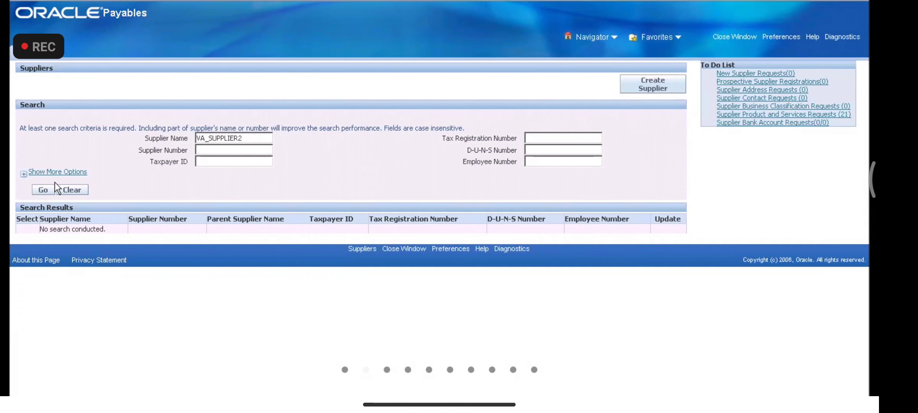
left_click(43, 190)
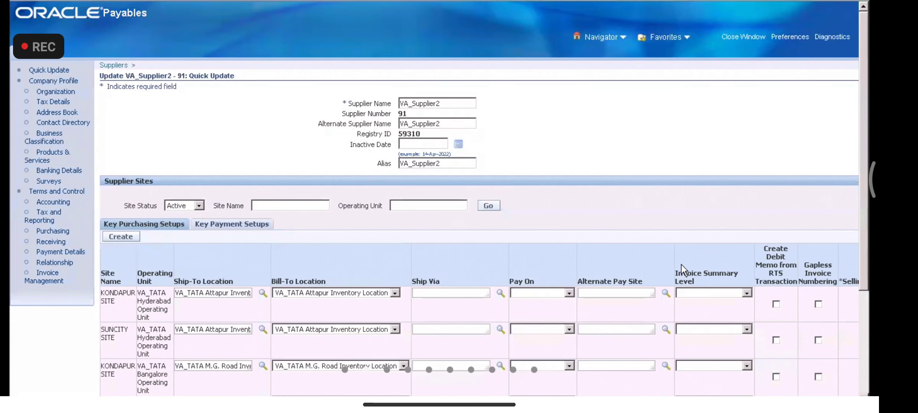
scroll(856, 256, "down", 3)
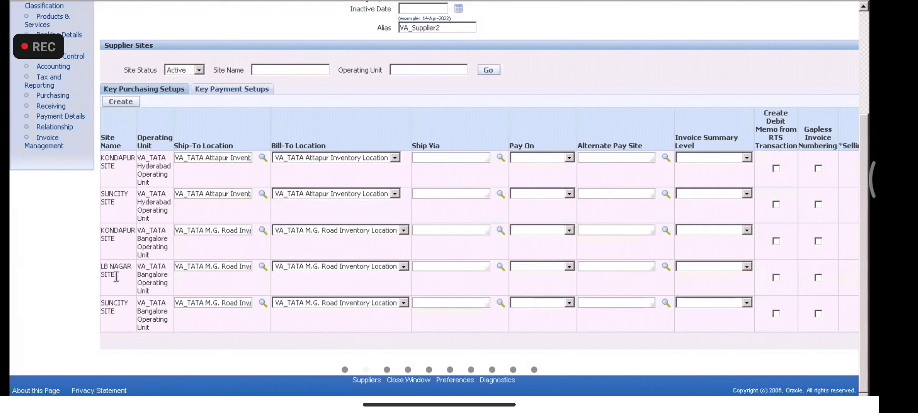
left_click_drag(864, 191, 851, 86)
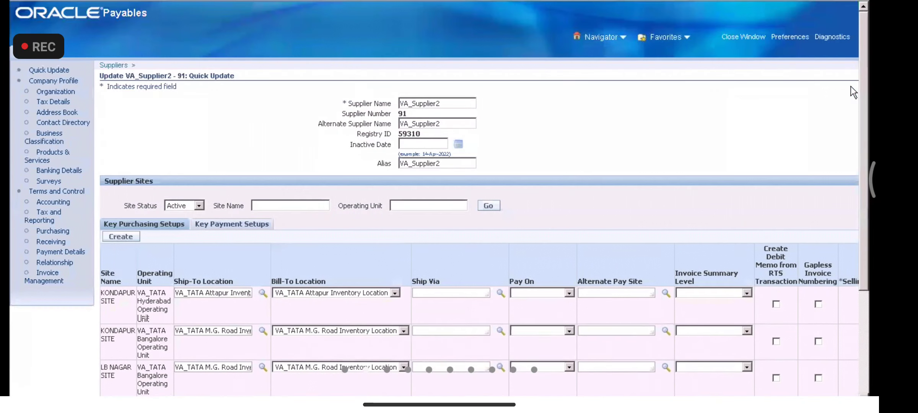
Step: Add the Purchasing purpose to VA_Supplier2's LB NAGAR SITE address and apply it
left_click(69, 113)
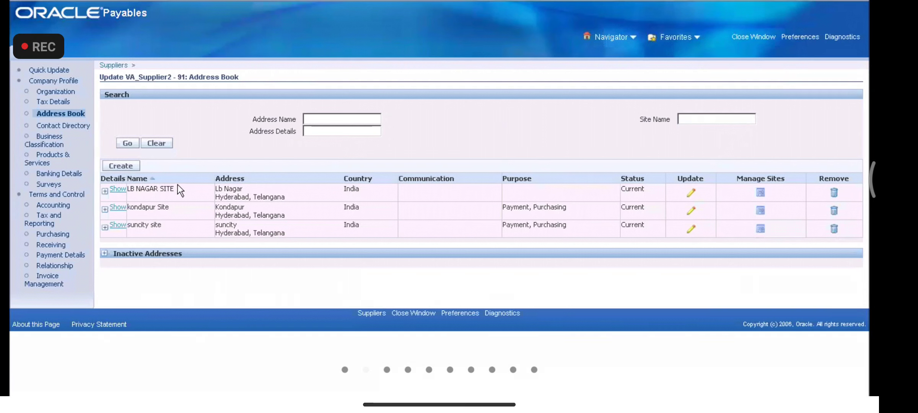
left_click_drag(177, 187, 118, 188)
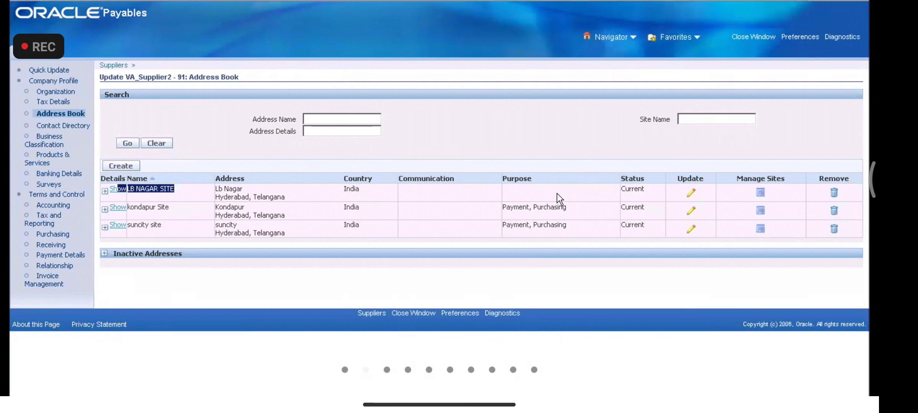
left_click(693, 194)
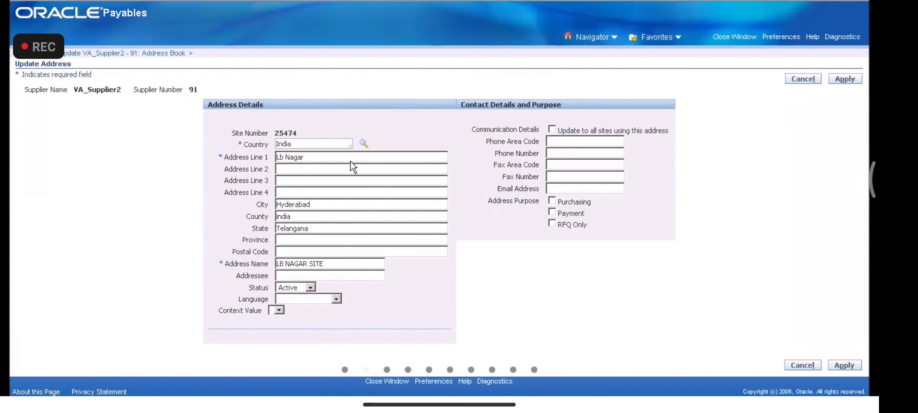
left_click(552, 201)
left_click(847, 80)
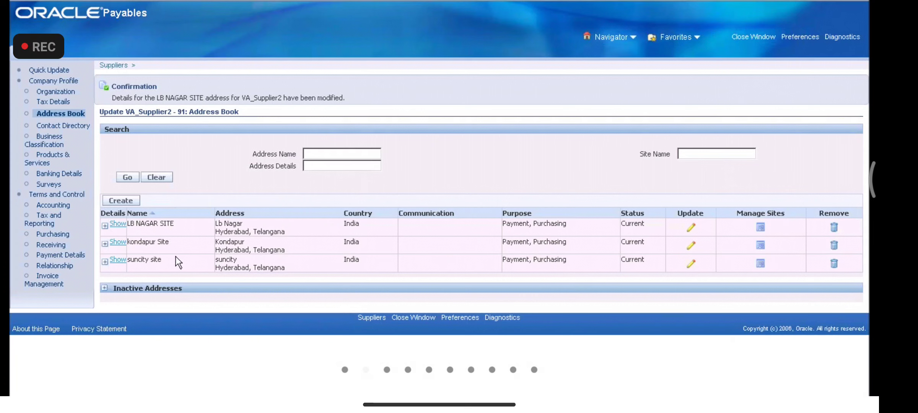
left_click_drag(175, 224, 126, 224)
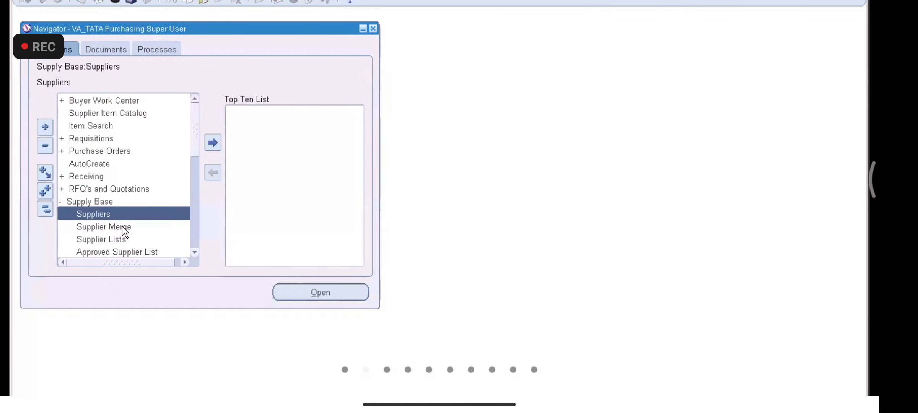
Step: Open Supplier Merge and choose VA_Supplier1 as From Supplier via a VA_SUpplier% search
double_click(122, 227)
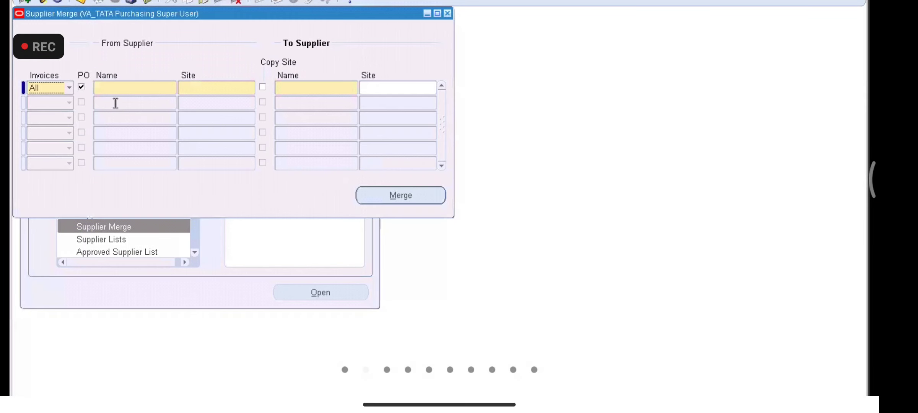
left_click(105, 87)
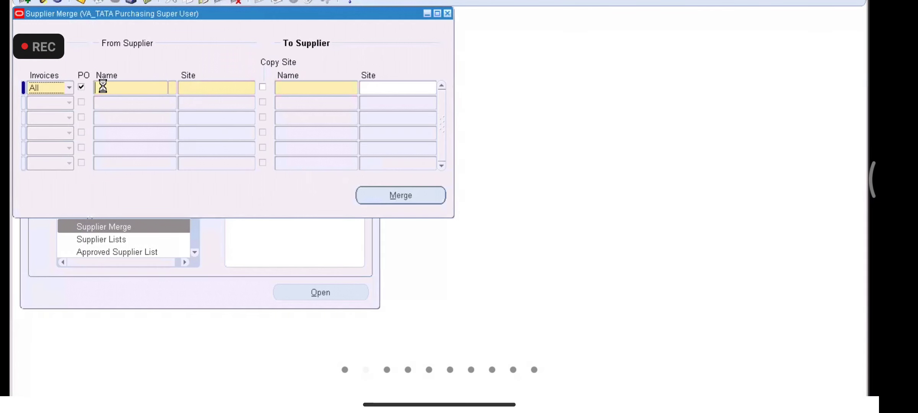
left_click(171, 89)
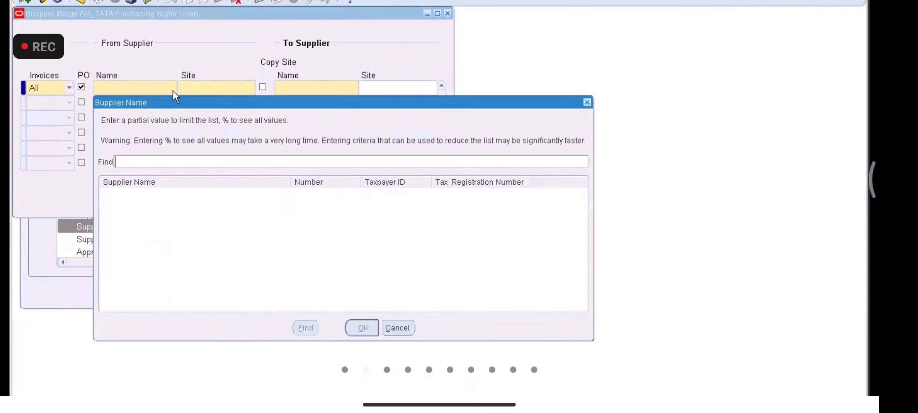
left_click(587, 103)
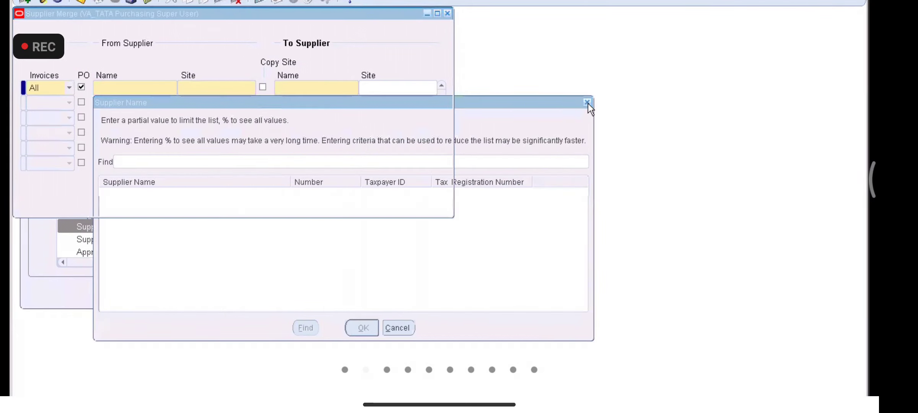
left_click(172, 89)
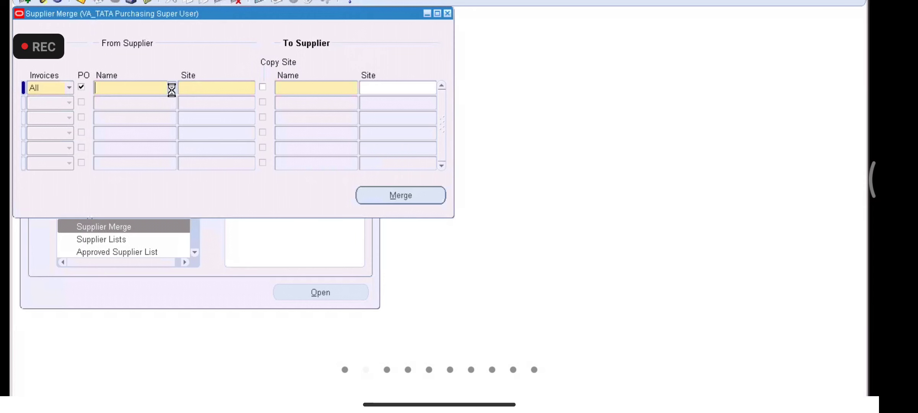
type("SU")
key("BackSpace")
key("BackSpace")
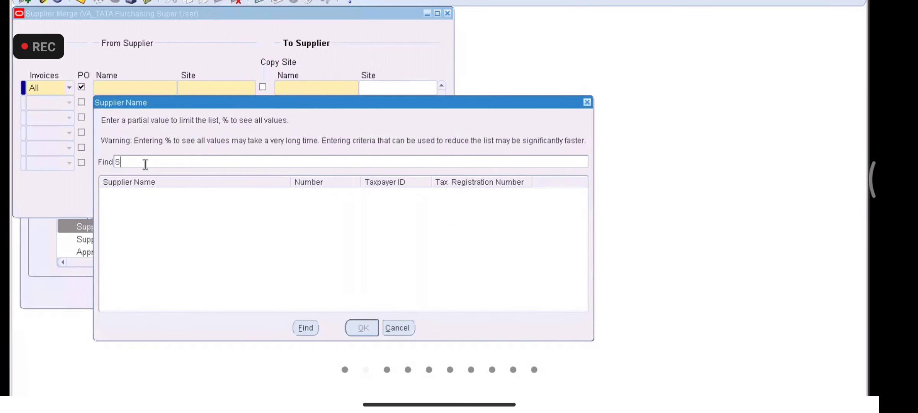
type("VA_SU")
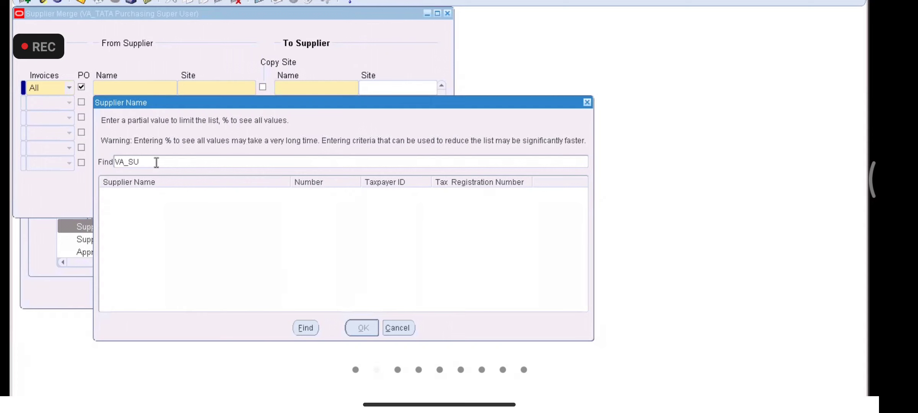
type("pplier%")
key("Return")
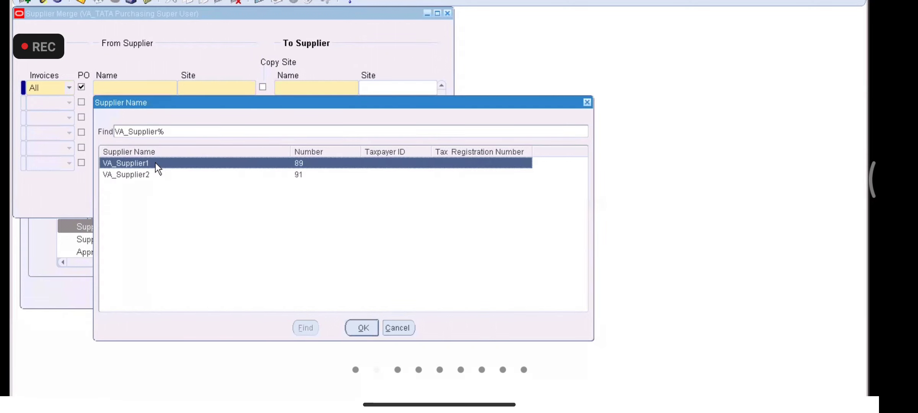
double_click(156, 163)
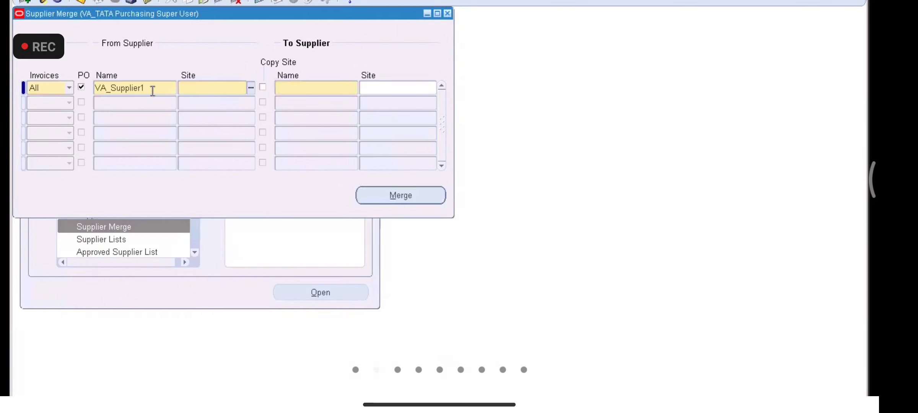
Step: Set the From Supplier Site to VA_Supplier1's MEERPET SITE with Copy Site checked
left_click(252, 88)
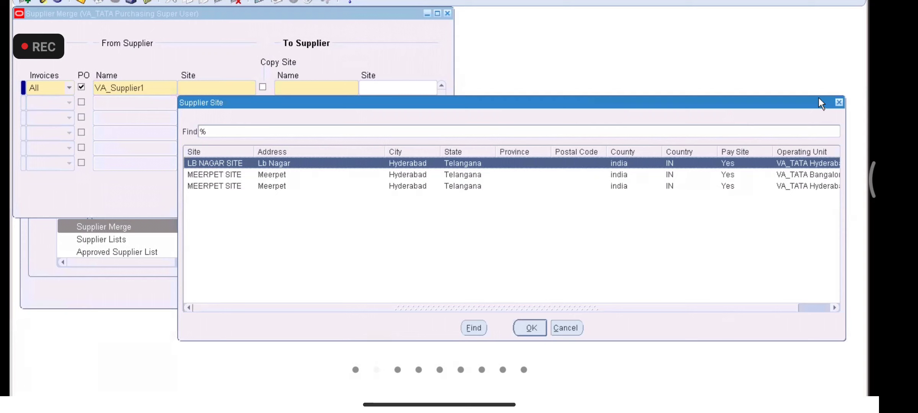
left_click(840, 101)
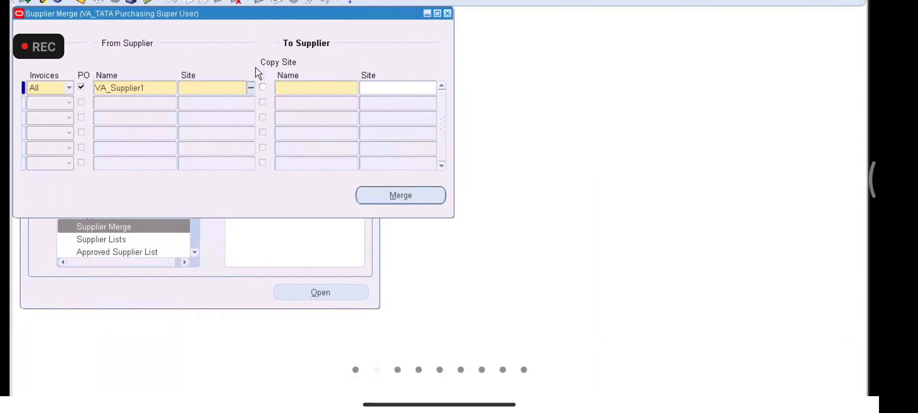
left_click(250, 88)
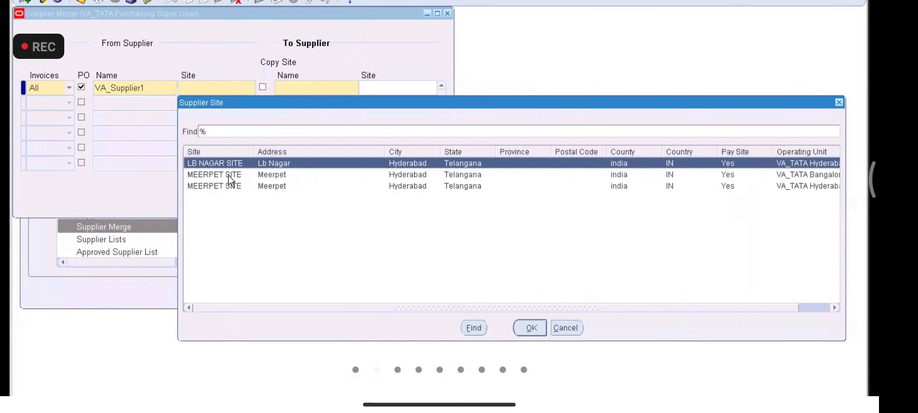
double_click(228, 175)
left_click(263, 87)
left_click(312, 88)
left_click(353, 88)
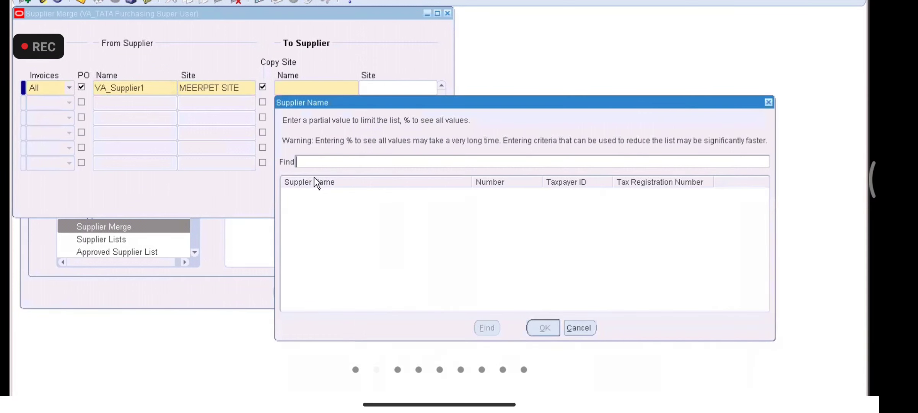
type("%")
key("BackSpace")
left_click(769, 103)
left_click(240, 88)
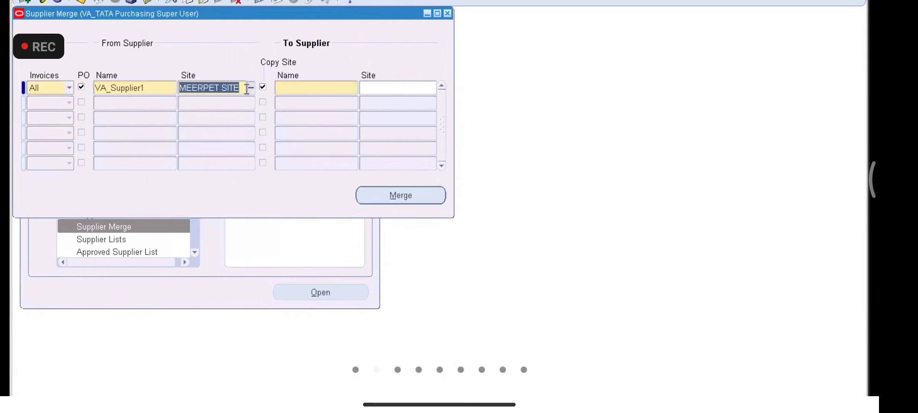
left_click(251, 89)
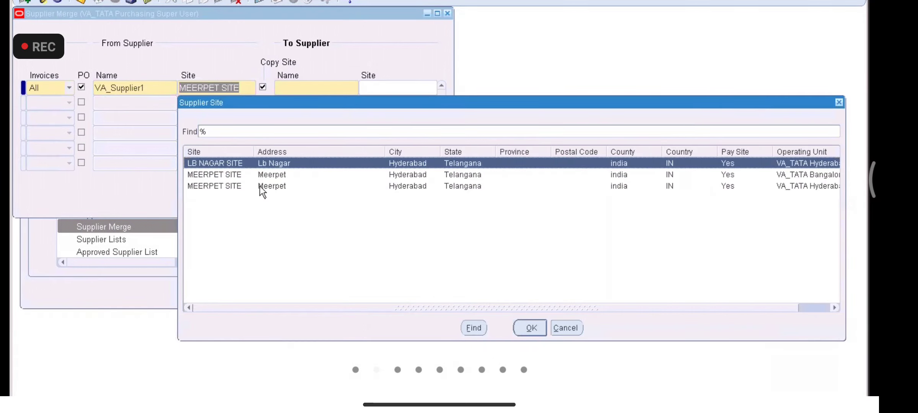
double_click(260, 186)
Step: Enter VA_Supplier2 as To Supplier, run Merge, and acknowledge the caution and request notices
left_click(309, 92)
type("VA_")
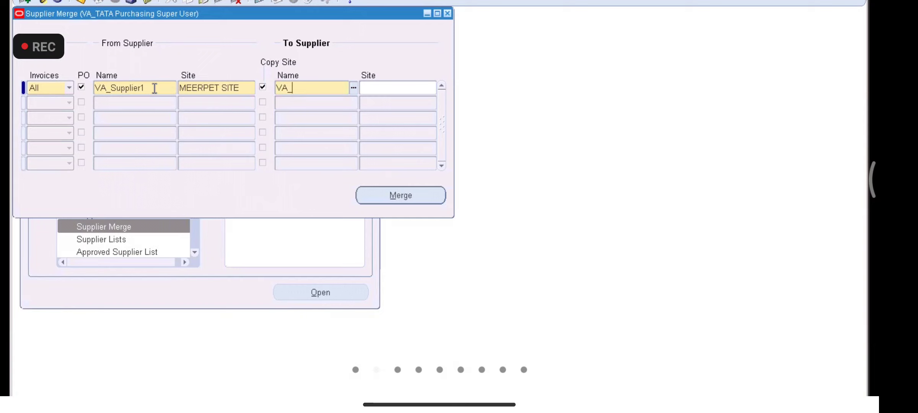
type("SUPP")
key("Tab")
left_click(390, 194)
left_click(493, 249)
left_click(534, 243)
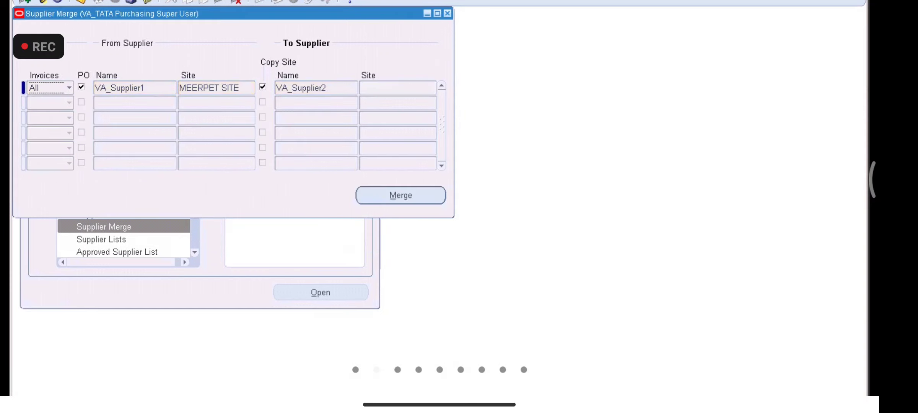
Step: Add a second merge line with VA_Supplier1 as the source supplier, found with a VA_SUPPLIER% search
left_click(26, 2)
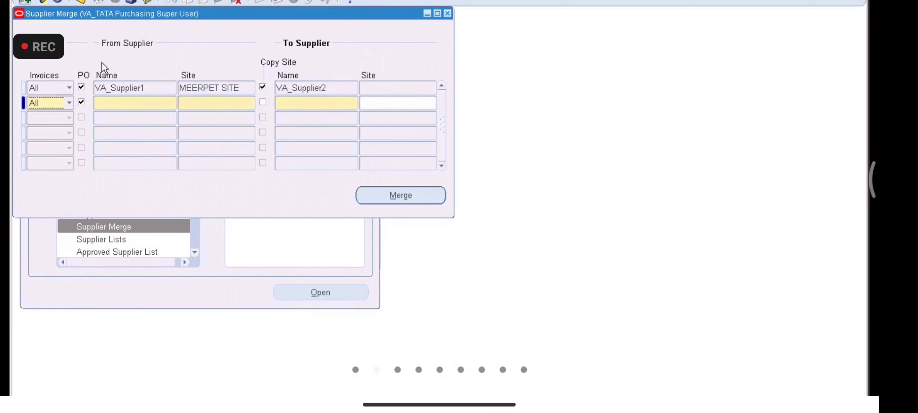
left_click(122, 98)
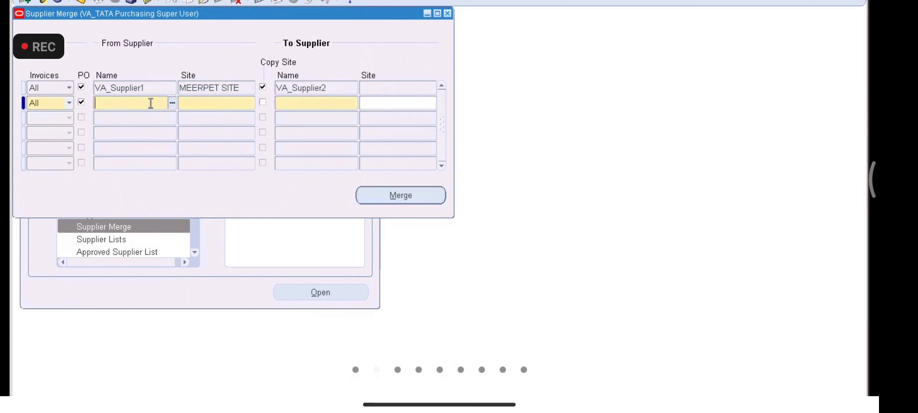
left_click(171, 103)
type("SUPPLIER")
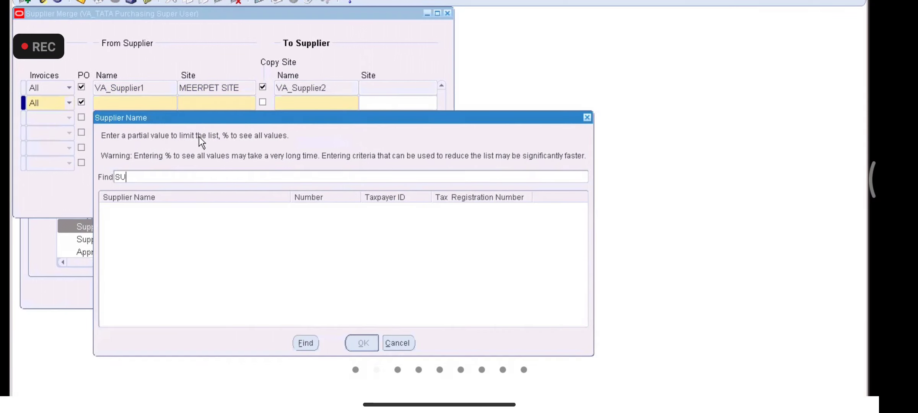
key("BackSpace")
key("BackSpace")
key("BackSpace")
key("BackSpace")
key("BackSpace")
key("BackSpace")
key("BackSpace")
key("BackSpace")
type("VA_SUPPLIER%")
key("Return")
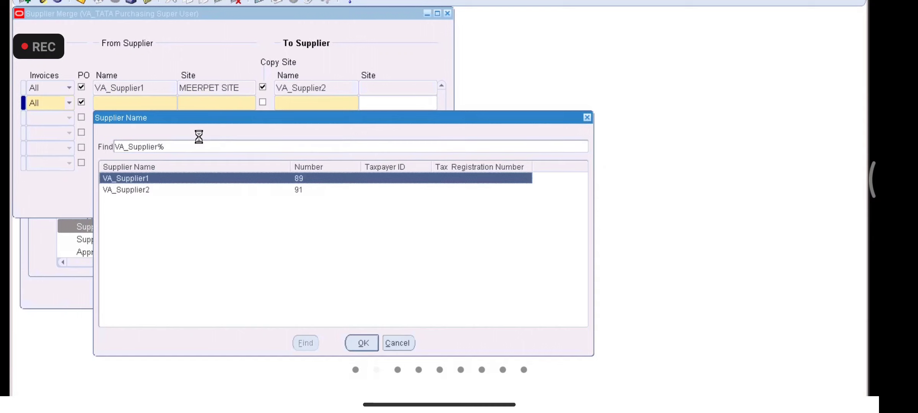
key("Down")
key("Up")
key("Return")
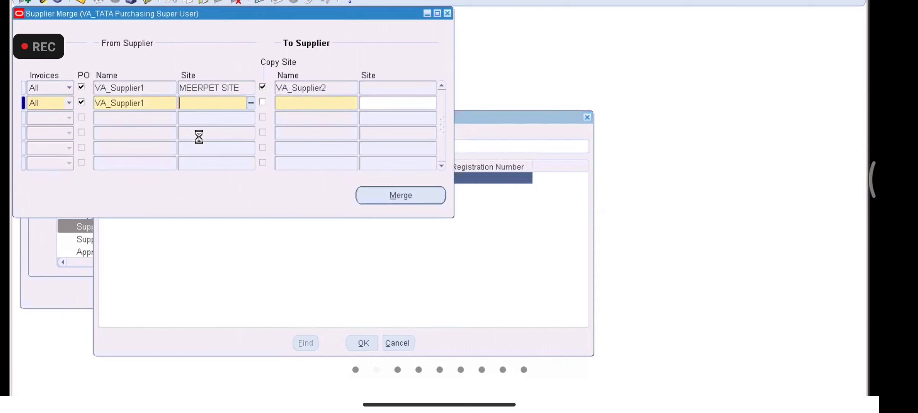
Step: Choose the second MEERPET SITE, tick Copy Site, target VA_Supplier2, and submit the merge
left_click(250, 102)
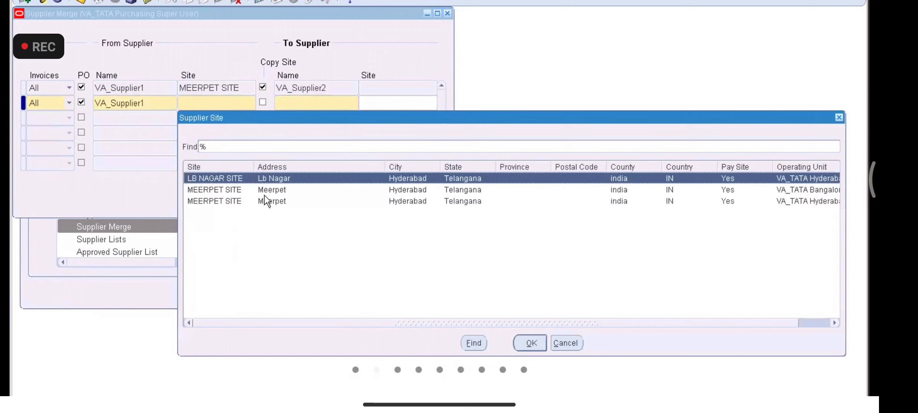
double_click(265, 189)
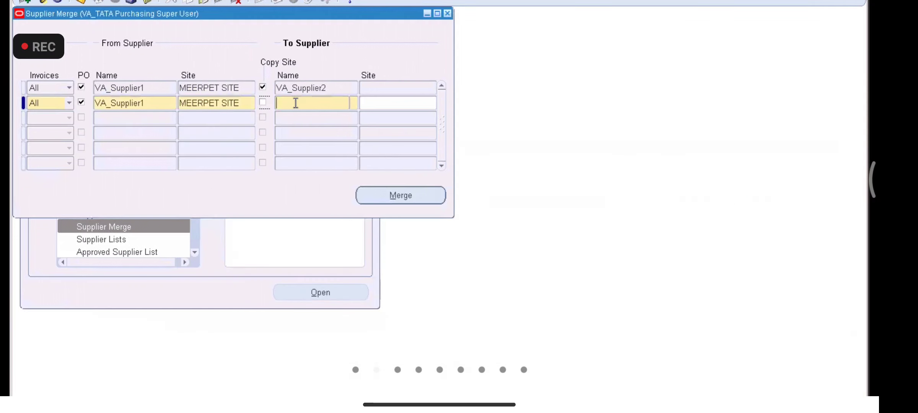
left_click(263, 102)
type("VA_SUPPLIER")
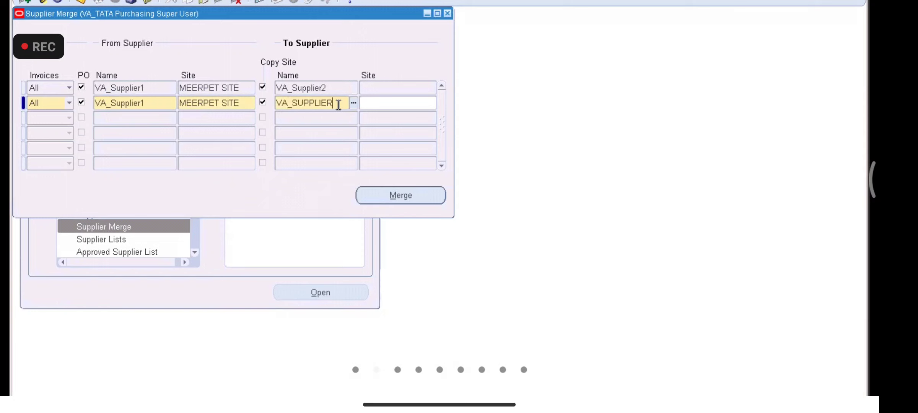
type("2")
key("Tab")
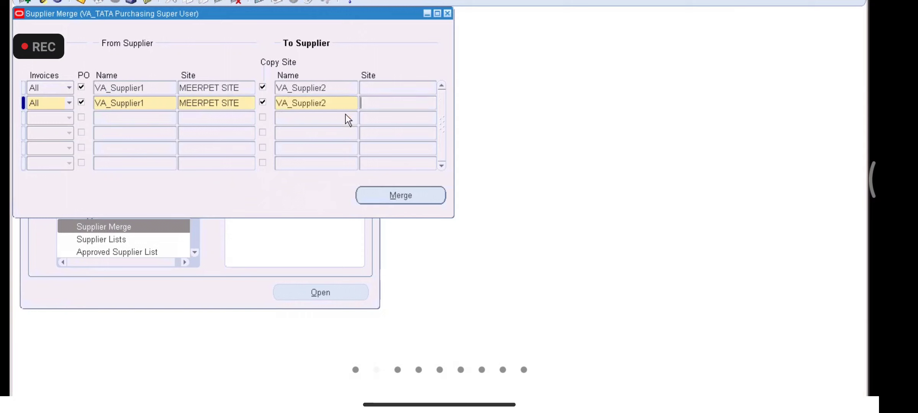
left_click(396, 193)
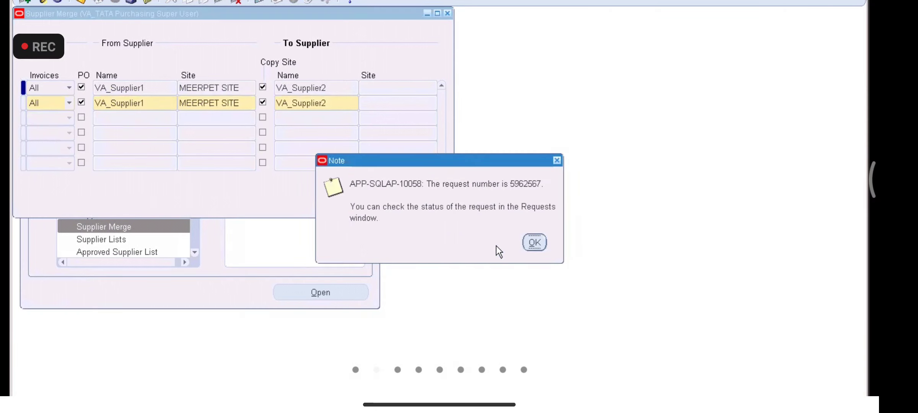
Step: Acknowledge the merge notes and list all submitted requests through View > Requests
left_click(535, 242)
left_click(535, 243)
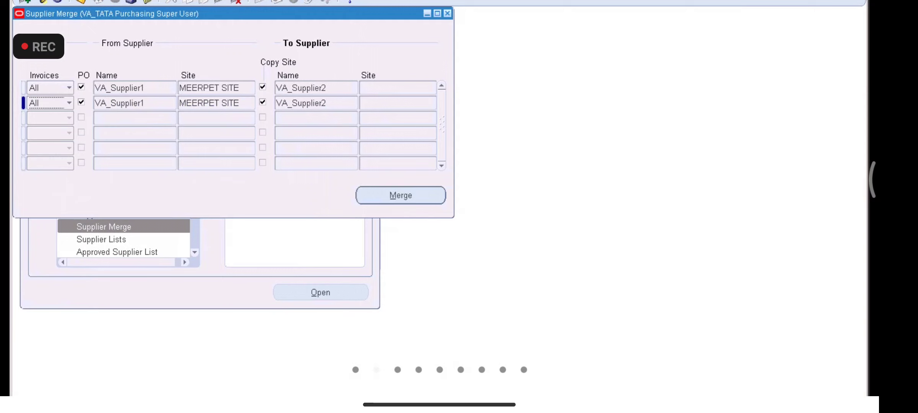
key("alt+v")
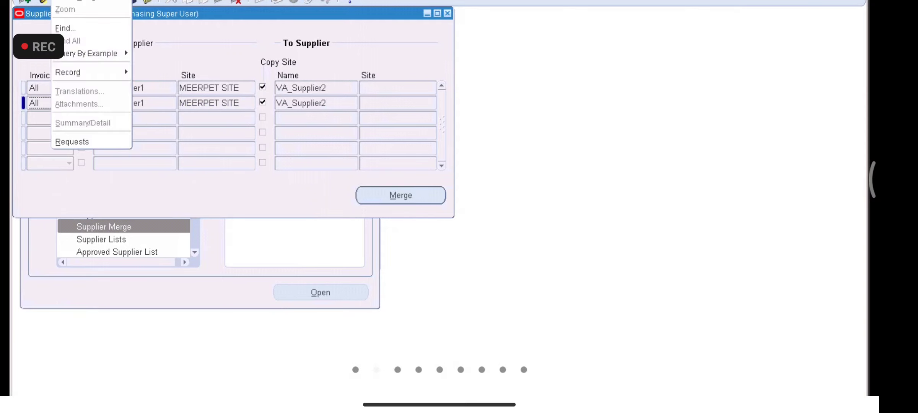
left_click(79, 139)
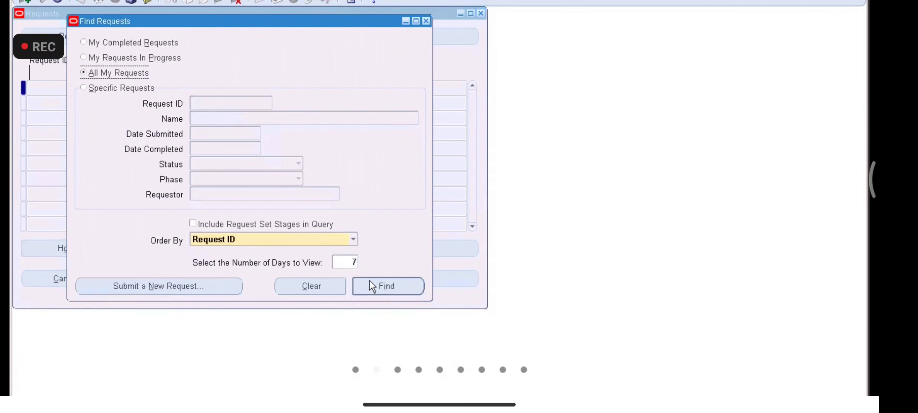
left_click(379, 288)
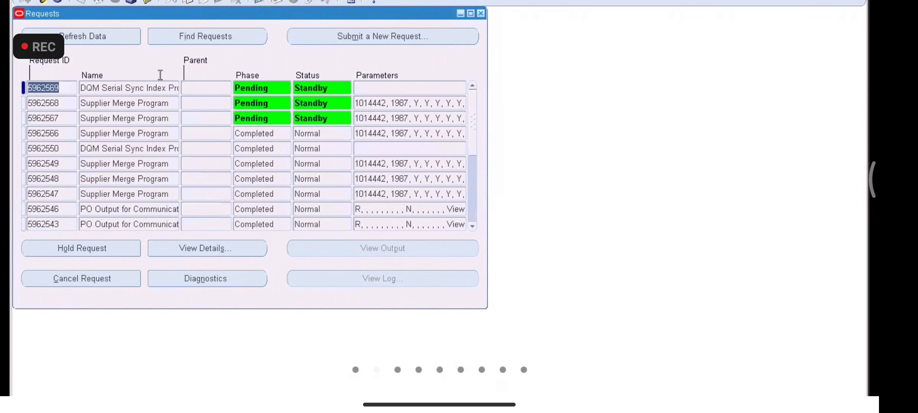
Step: Refresh until requests 5962567 and 5962568 show Completed, Normal, then close the Requests window
left_click(94, 42)
left_click(94, 42)
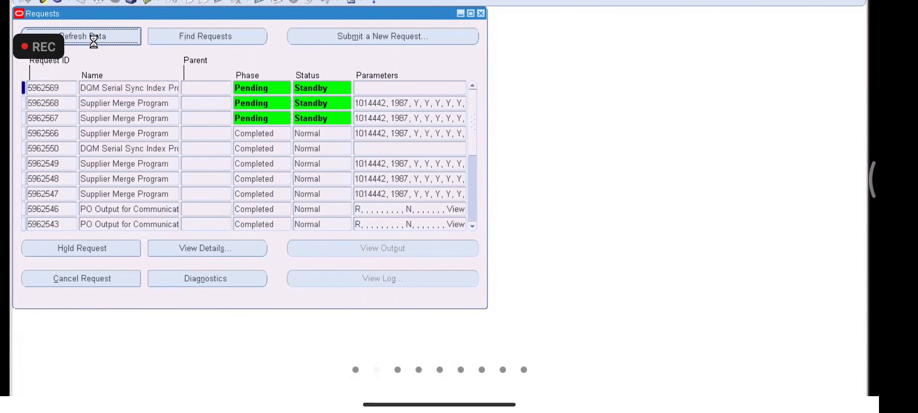
left_click(94, 42)
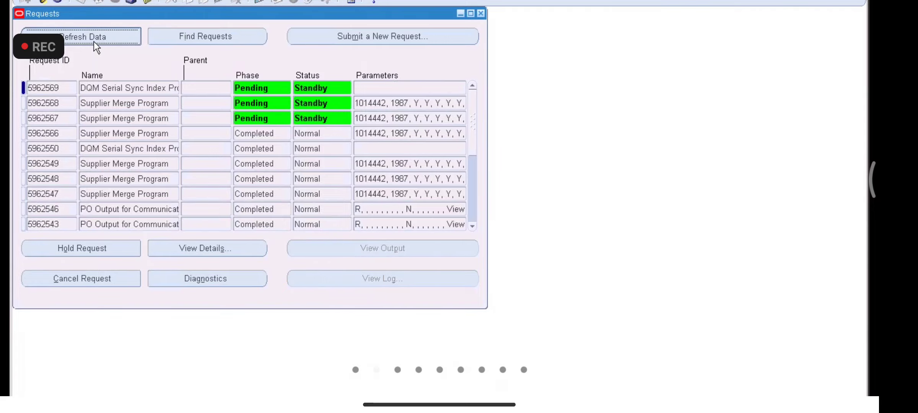
left_click(94, 42)
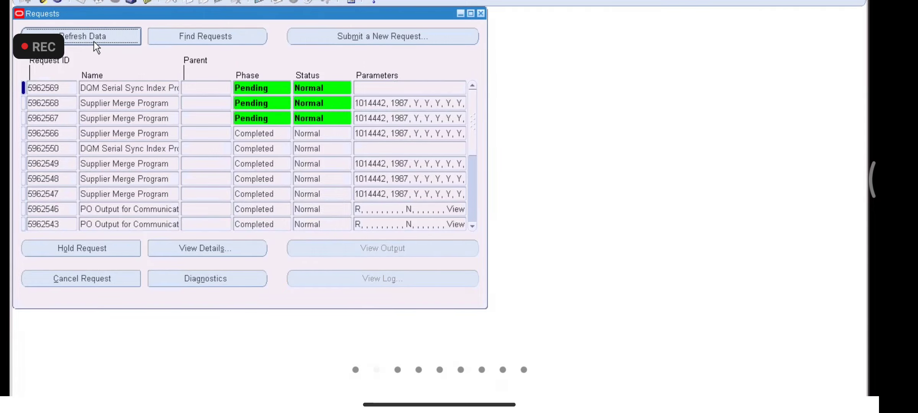
left_click(94, 42)
left_click(94, 42)
left_click(94, 42)
left_click(94, 42)
left_click(94, 41)
left_click(94, 42)
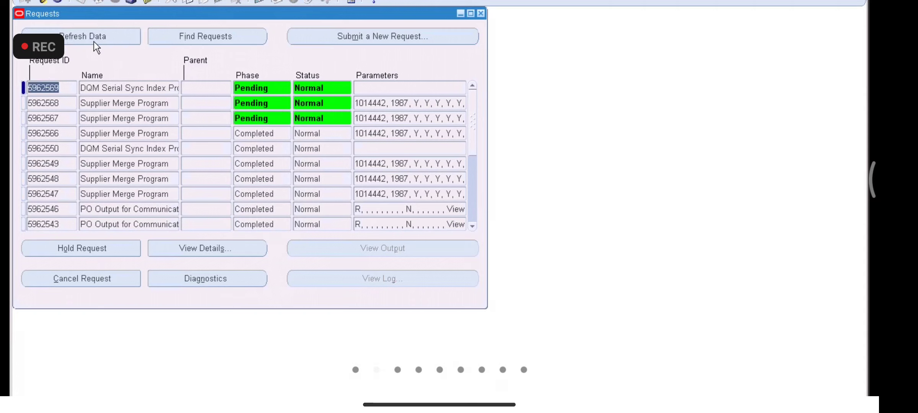
left_click(94, 42)
left_click(94, 42)
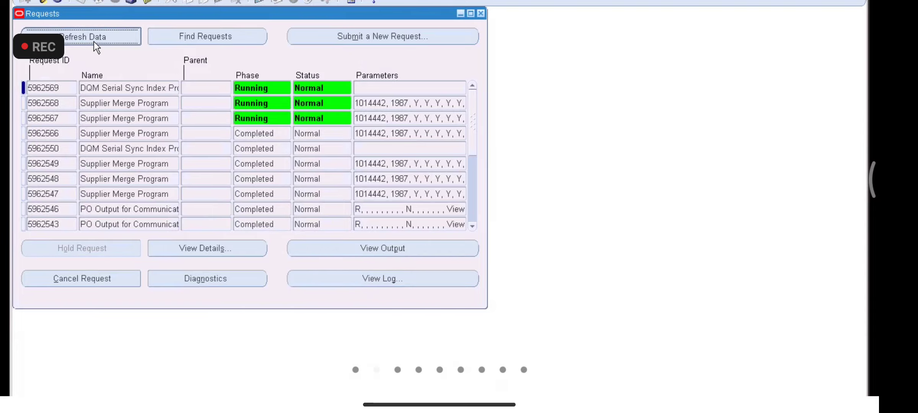
left_click(94, 42)
left_click(94, 42)
left_click(94, 42)
left_click(94, 41)
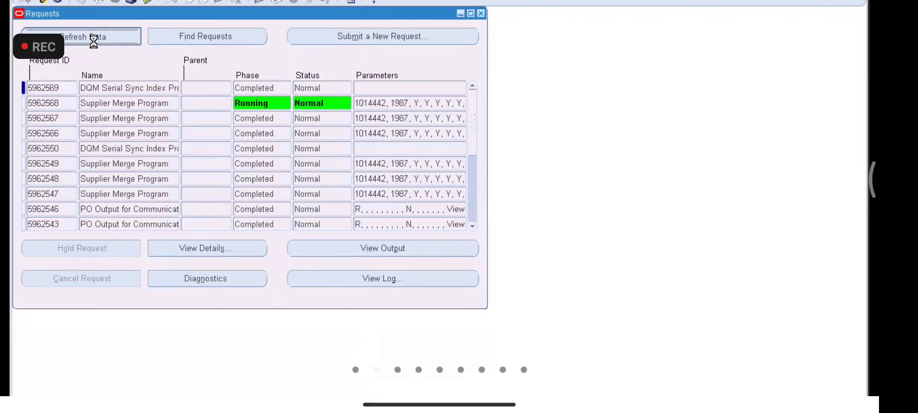
left_click(94, 41)
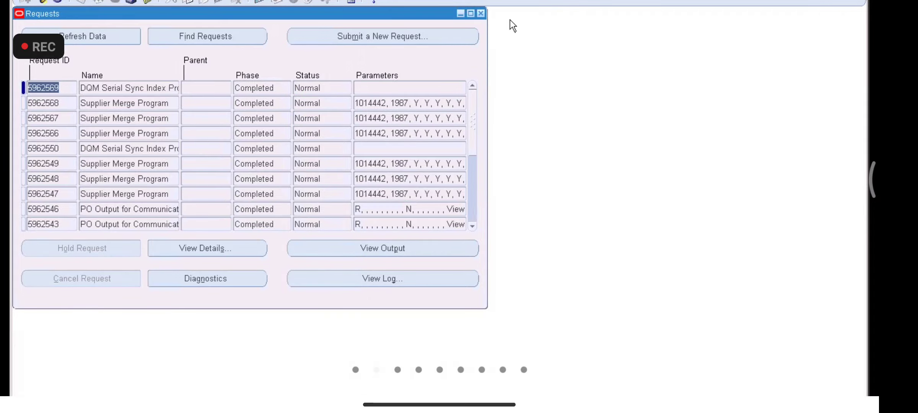
left_click(481, 14)
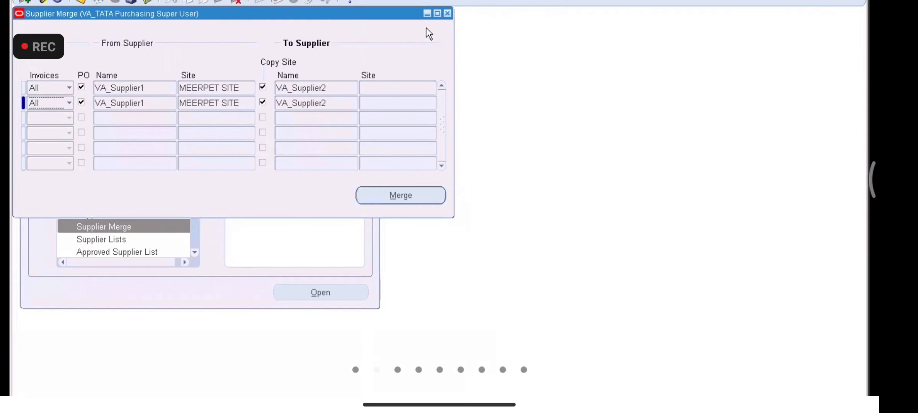
left_click(447, 14)
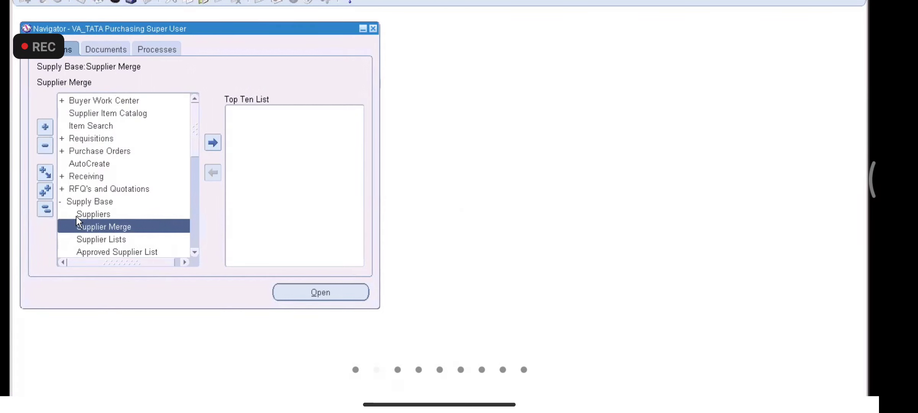
double_click(84, 151)
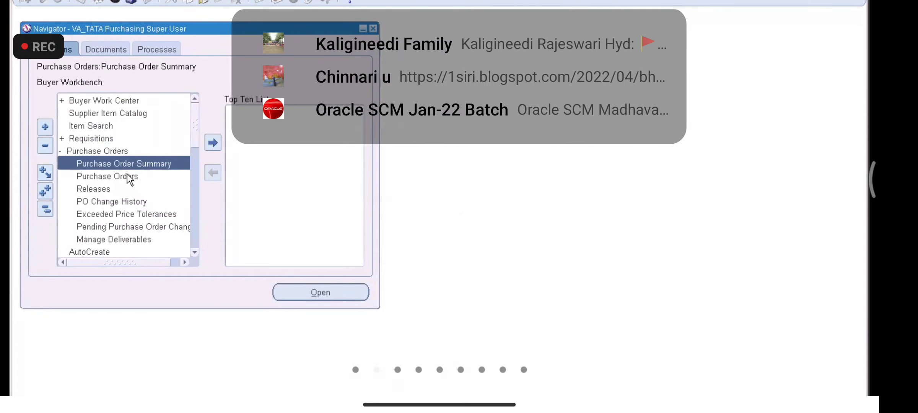
double_click(126, 163)
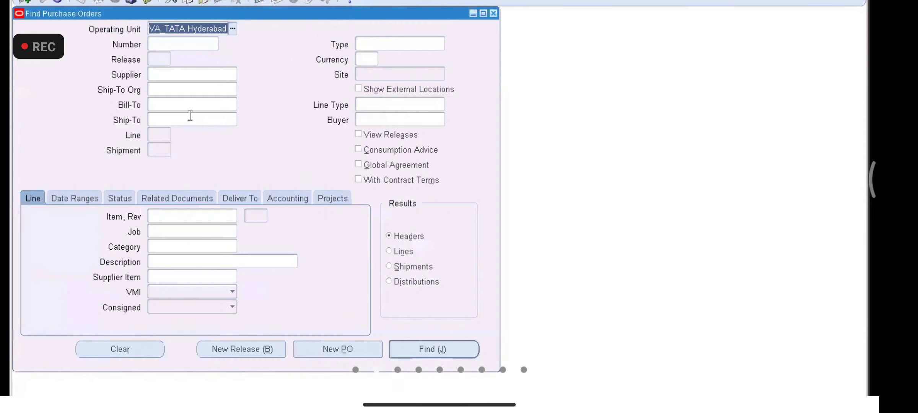
left_click(417, 356)
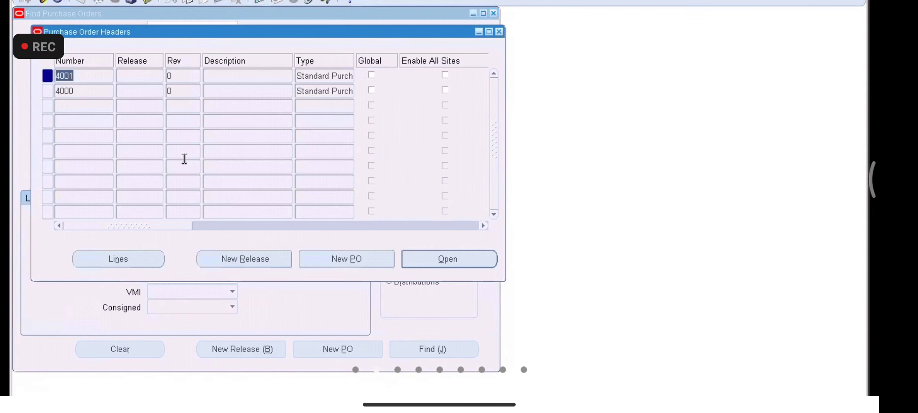
left_click(101, 91)
left_click(423, 264)
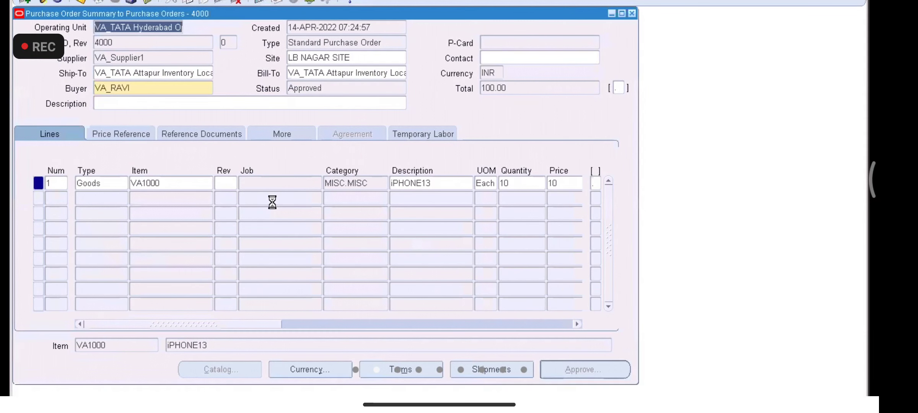
double_click(158, 62)
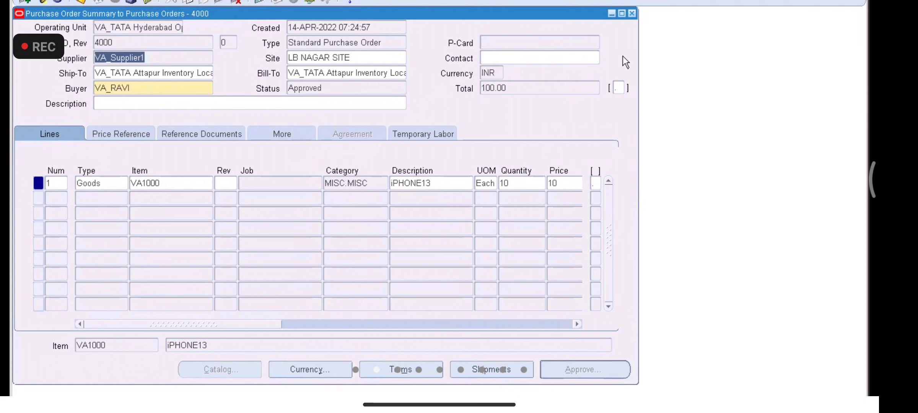
left_click(161, 60)
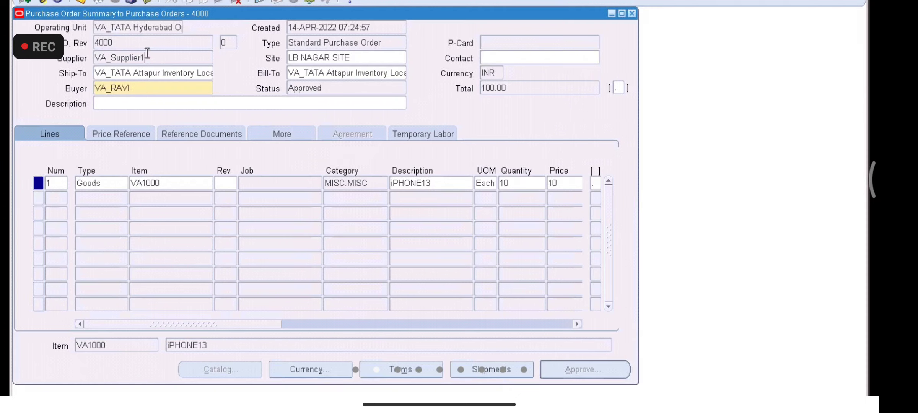
double_click(126, 60)
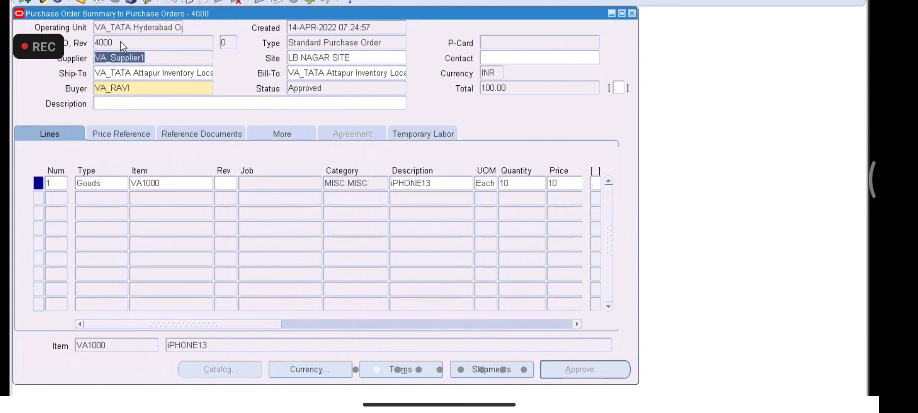
double_click(162, 61)
left_click(195, 55)
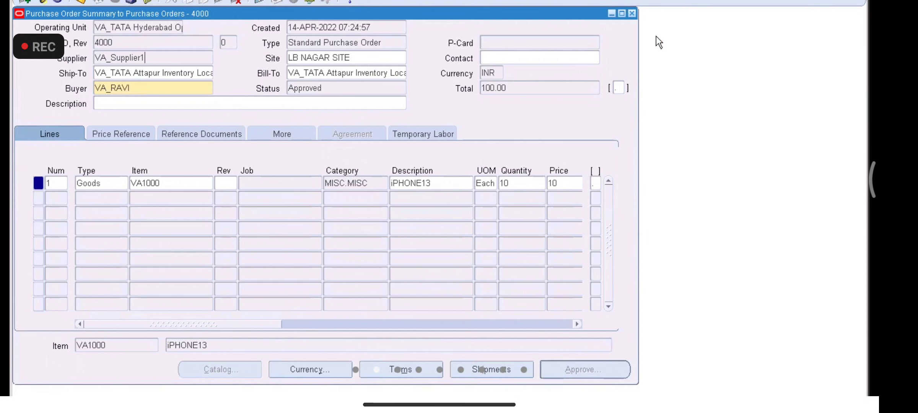
left_click(632, 13)
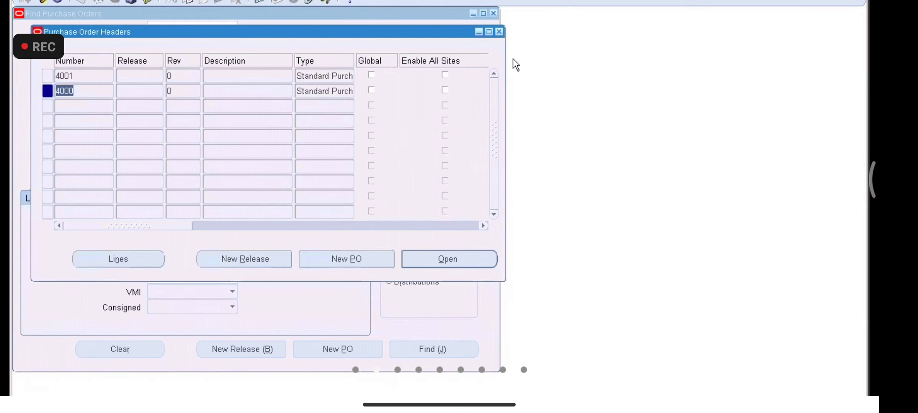
left_click(499, 32)
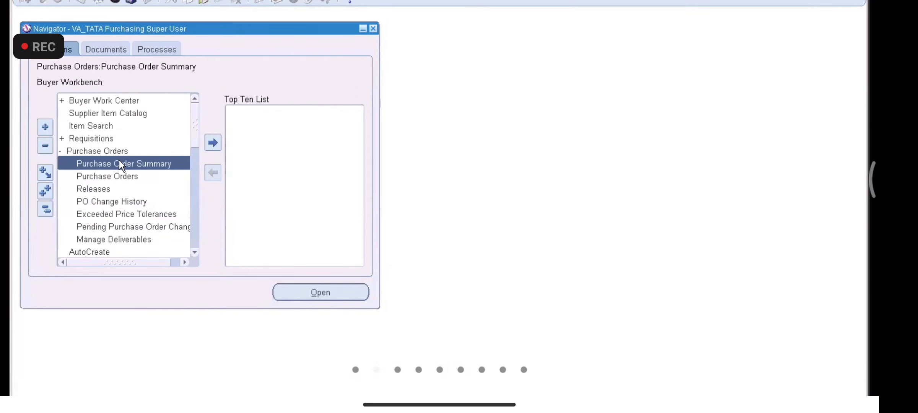
Step: Open the Suppliers search page and choose VA_SUPPLIER1 from the names matching 'VA'
left_click(45, 209)
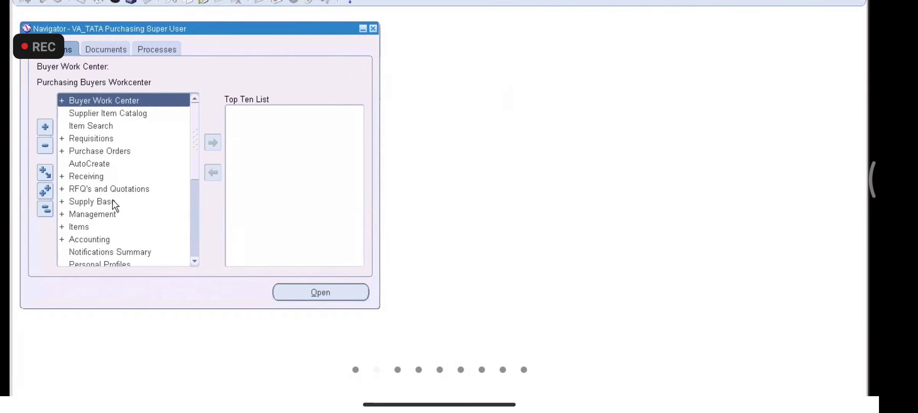
double_click(103, 199)
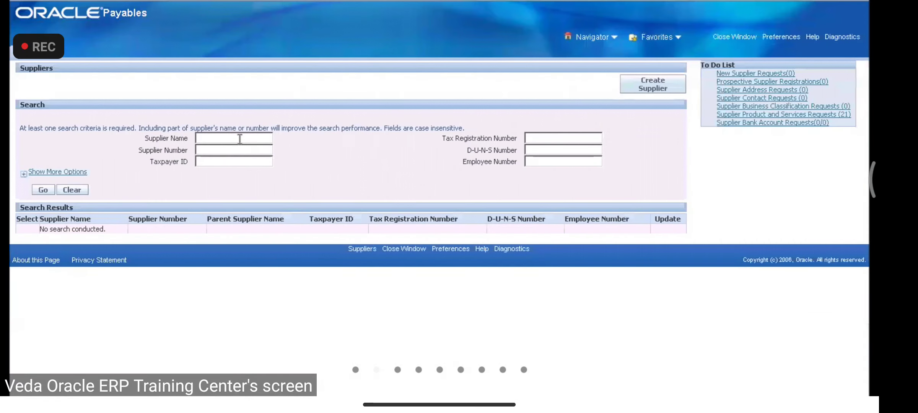
type("VA")
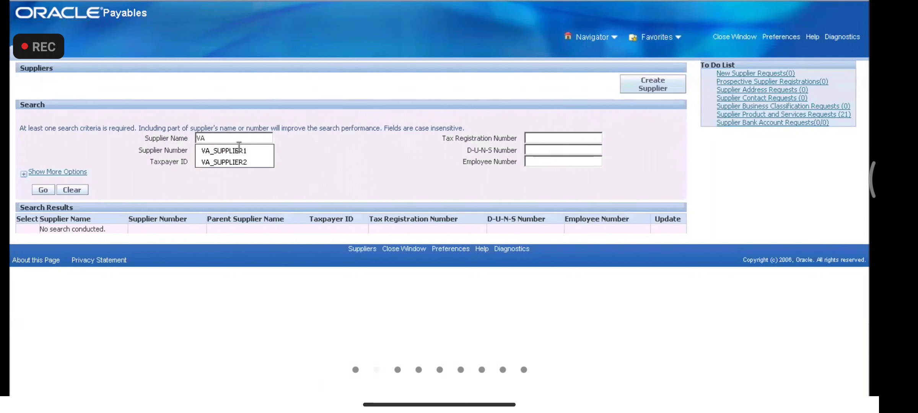
left_click(241, 151)
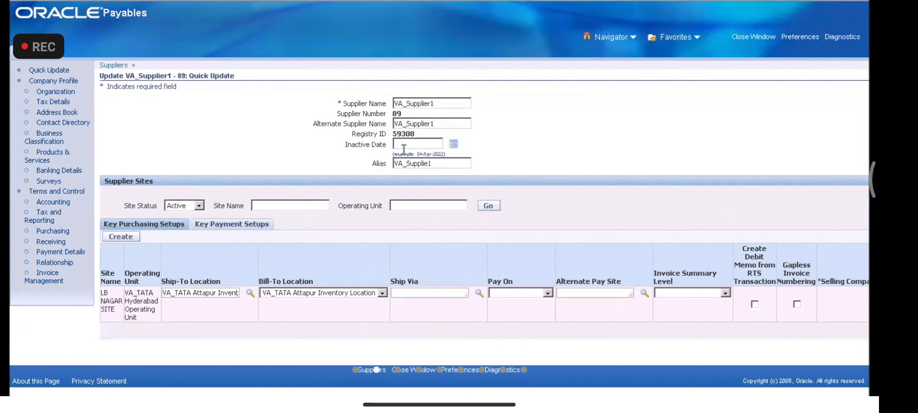
Step: Open VA_Supplier1's Address Book and review the Lb Nagar sites and Meerpet Site address
left_click(58, 112)
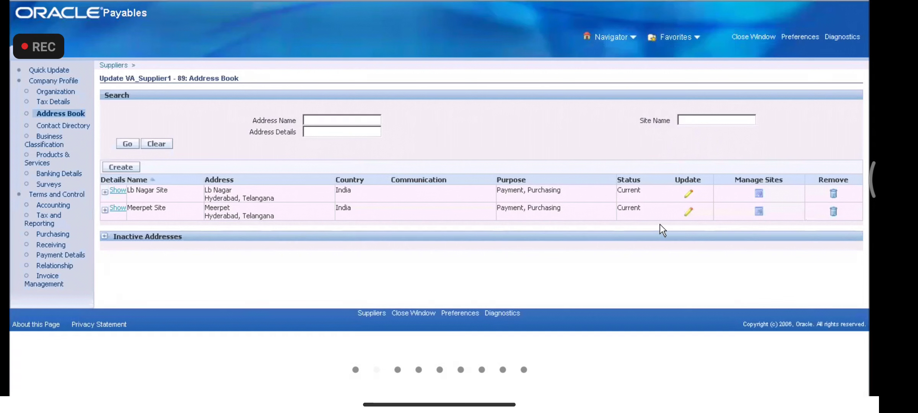
left_click(759, 193)
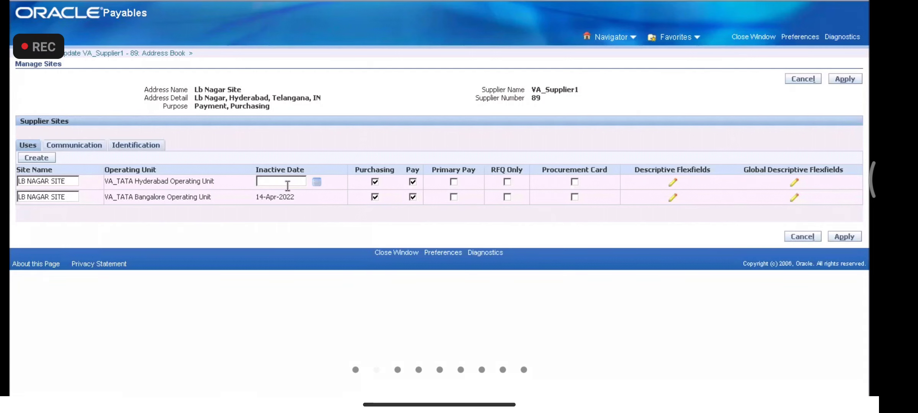
left_click(797, 82)
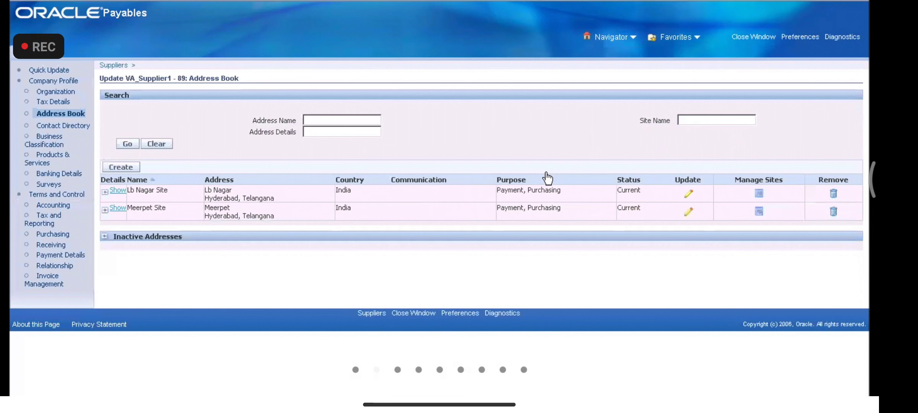
left_click(688, 212)
left_click(814, 79)
Step: Review Meerpet Site's operating units, noting the Bangalore unit inactive from 14-Apr-2022
left_click(758, 213)
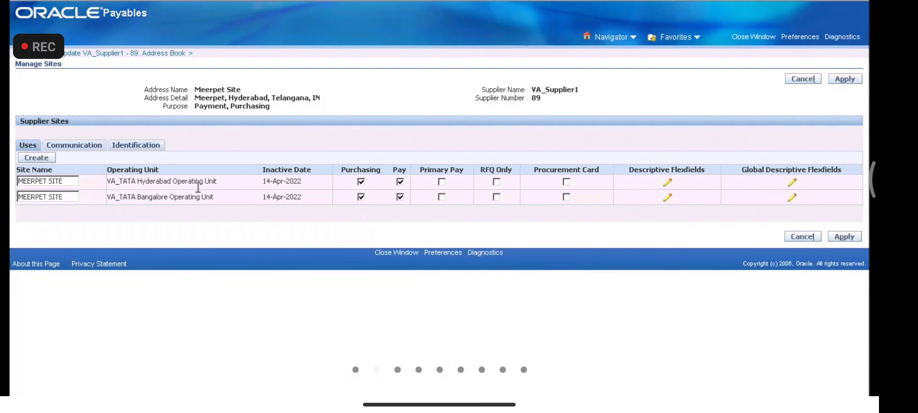
left_click_drag(216, 182, 65, 181)
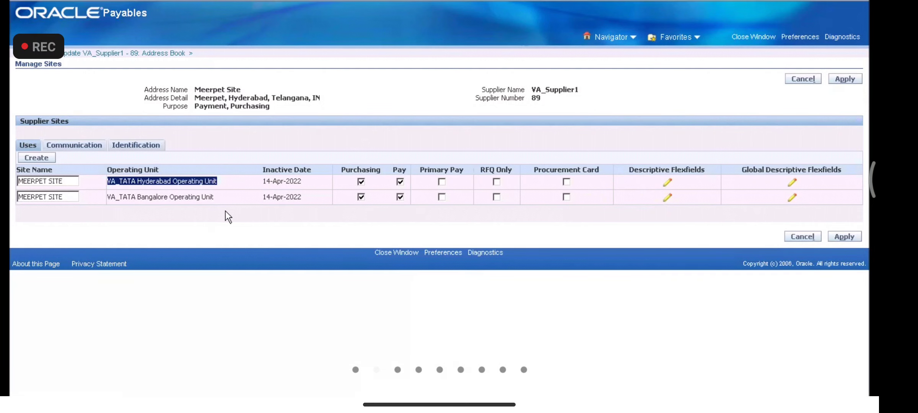
left_click_drag(216, 197, 92, 191)
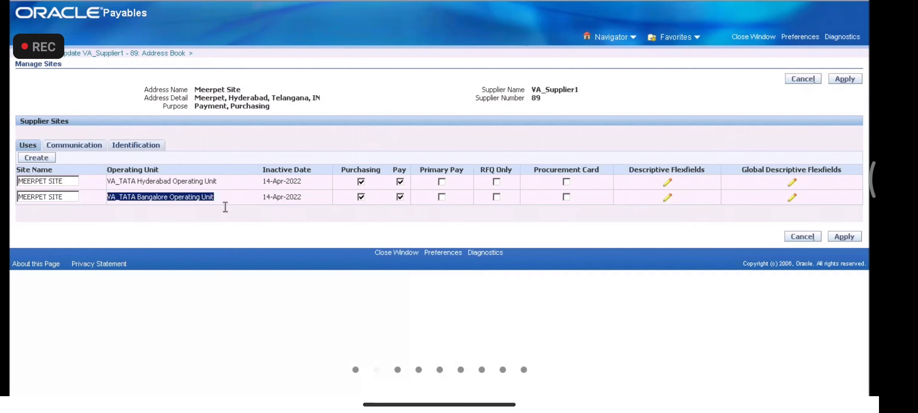
left_click(747, 135)
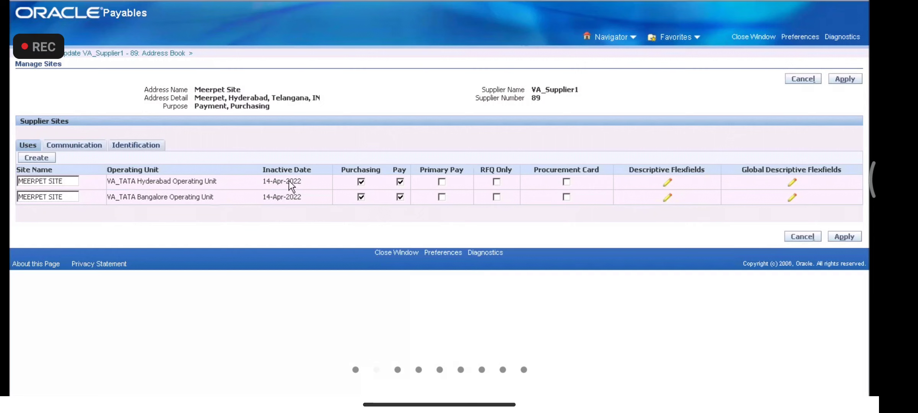
double_click(276, 179)
left_click_drag(306, 179, 218, 92)
left_click(555, 100)
triple_click(199, 89)
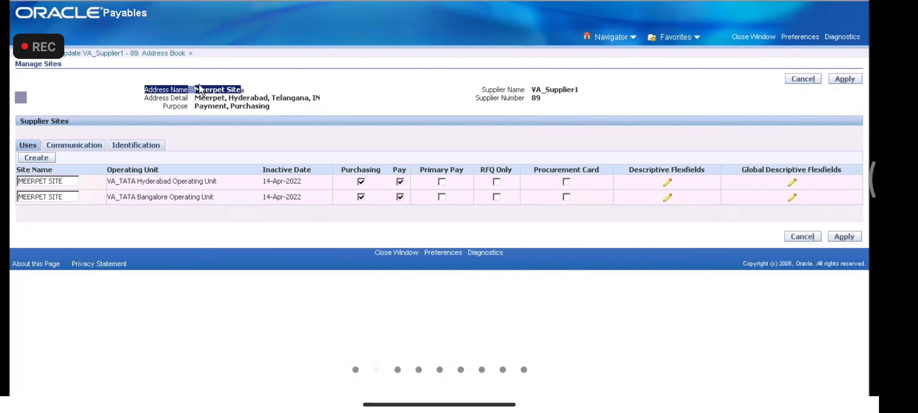
left_click_drag(581, 88, 530, 90)
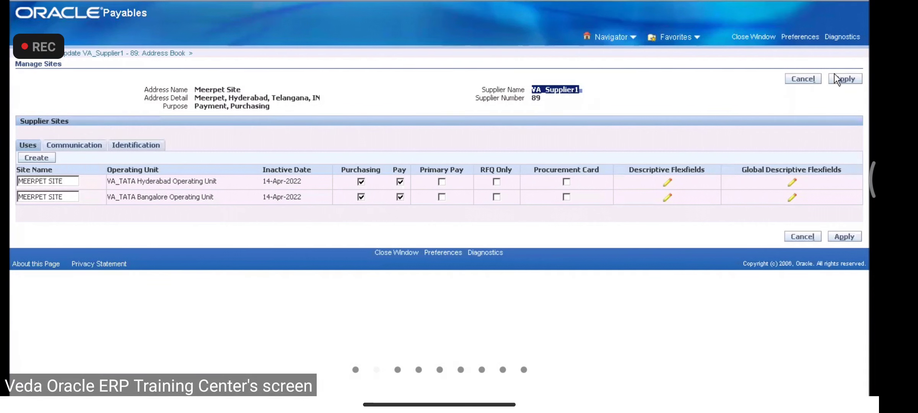
left_click(807, 80)
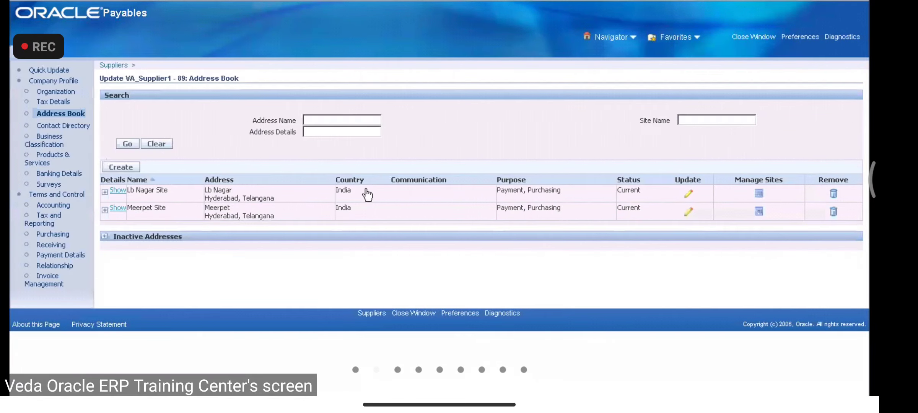
Step: Recheck the Lb Nagar address sites and leave them unchanged
left_click(106, 193)
left_click(106, 192)
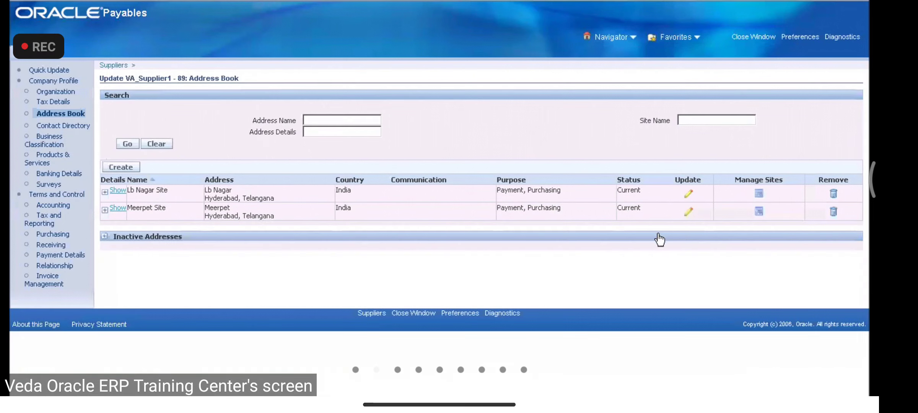
left_click(759, 194)
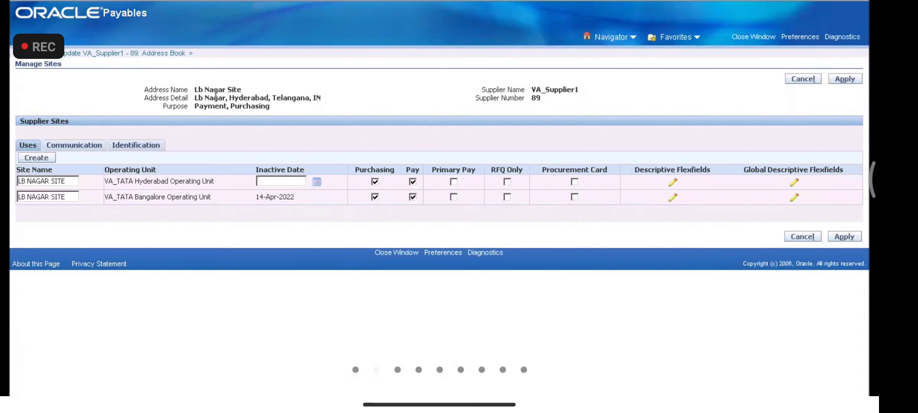
left_click(803, 79)
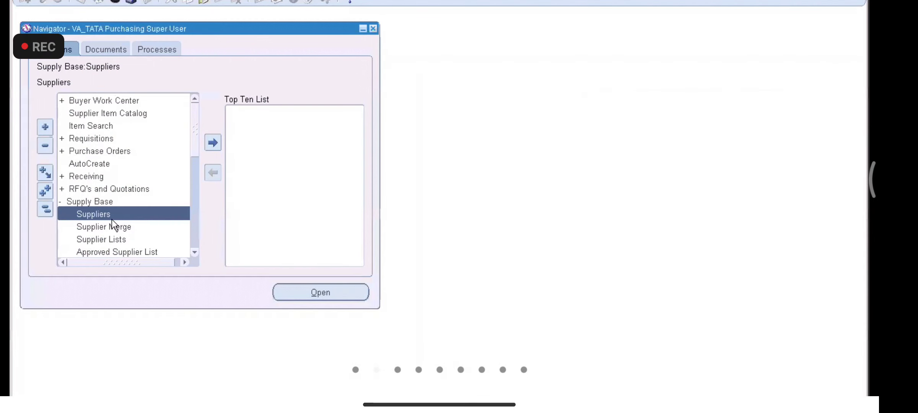
Step: Open the Supplier Merge form and enter VA_Supplier1 with LB NAGAR SITE as the source
double_click(112, 214)
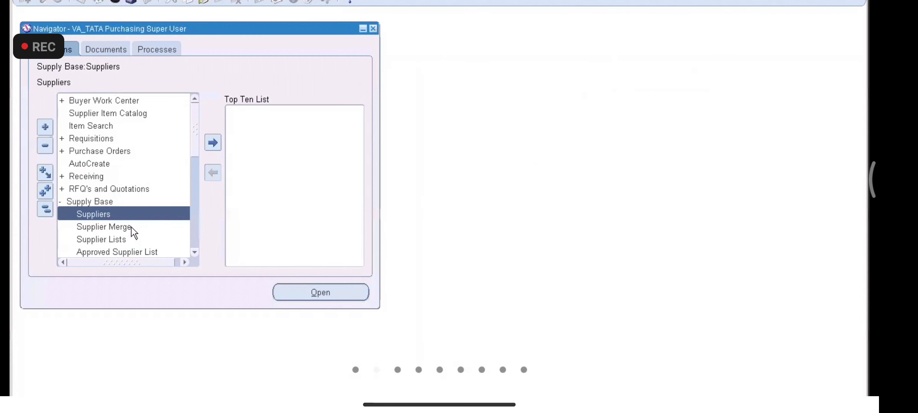
double_click(131, 226)
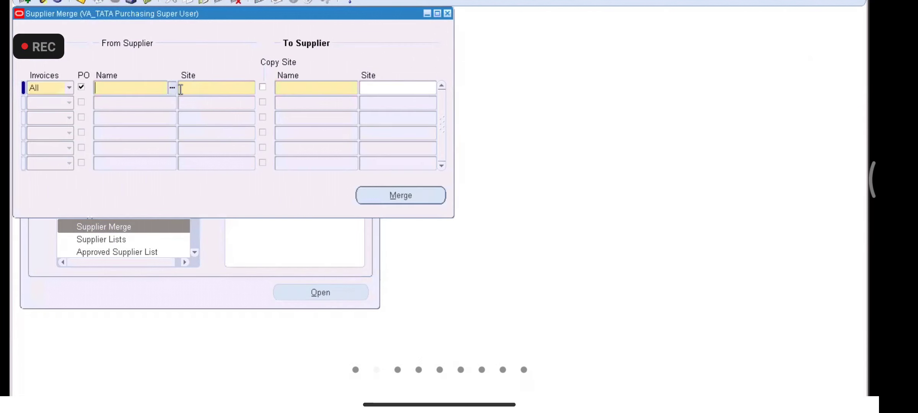
type("VA_SUPPLI")
left_click(171, 87)
key("Return")
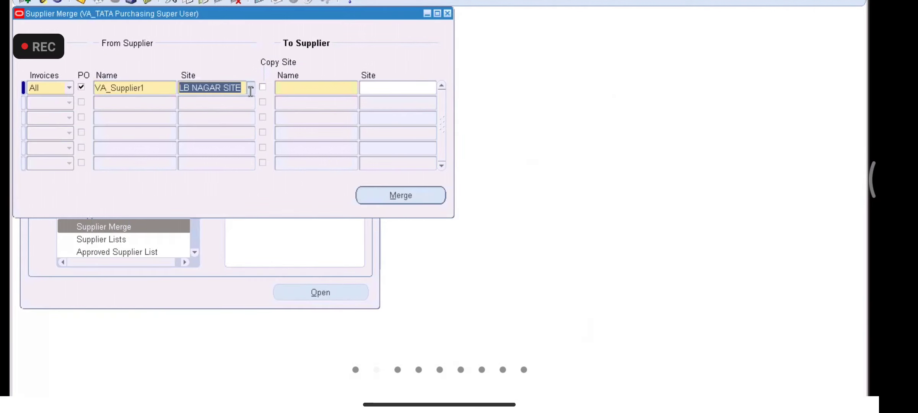
key("Tab")
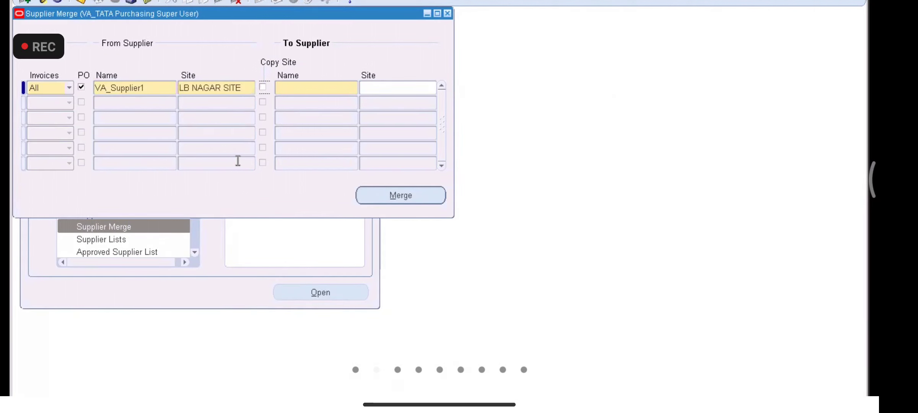
left_click(220, 89)
Step: Merge into VA_Supplier2, confirm and acknowledge the request, then open View > Requests
left_click(331, 90)
type("VA_Supplier2")
key("Tab")
left_click(408, 198)
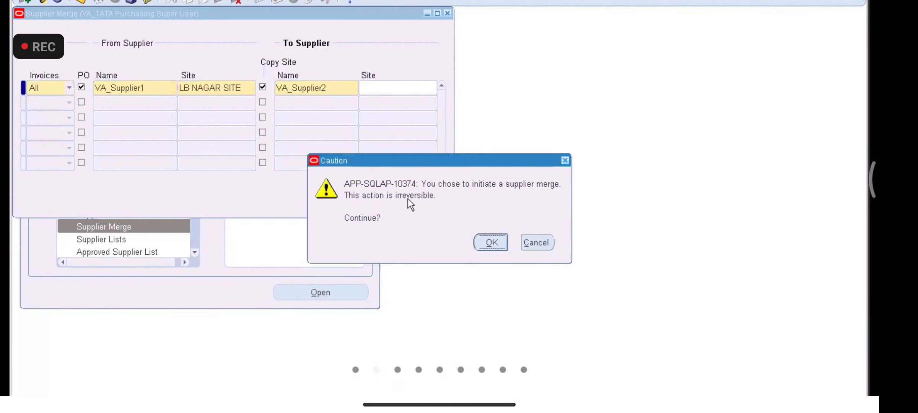
left_click(488, 246)
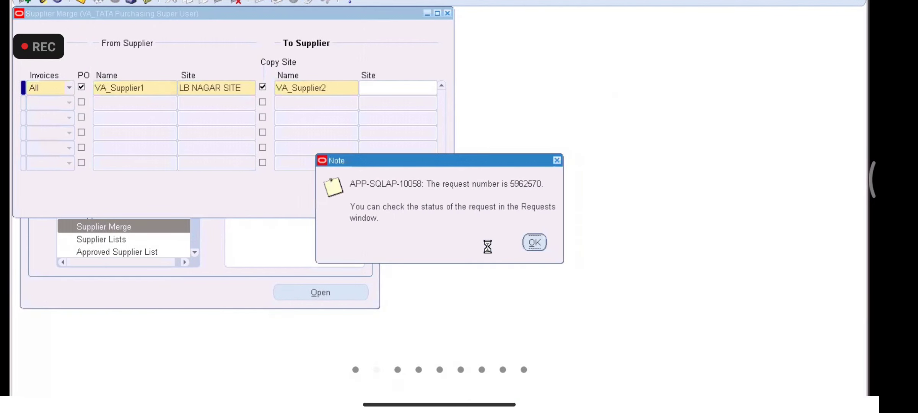
left_click(535, 243)
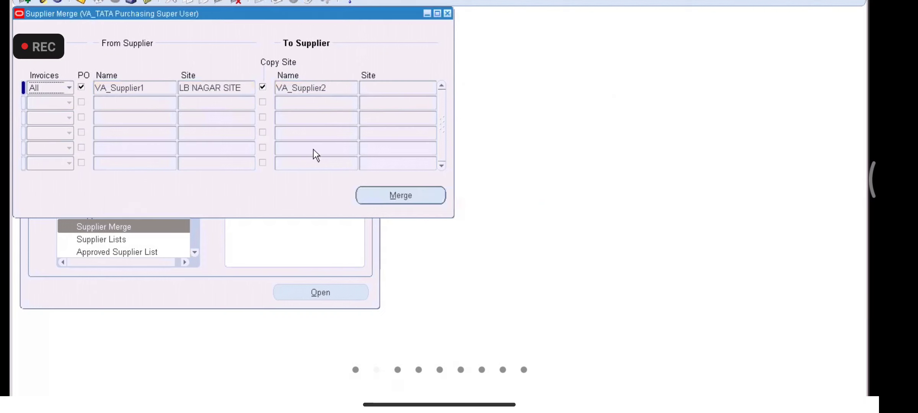
left_click(82, 2)
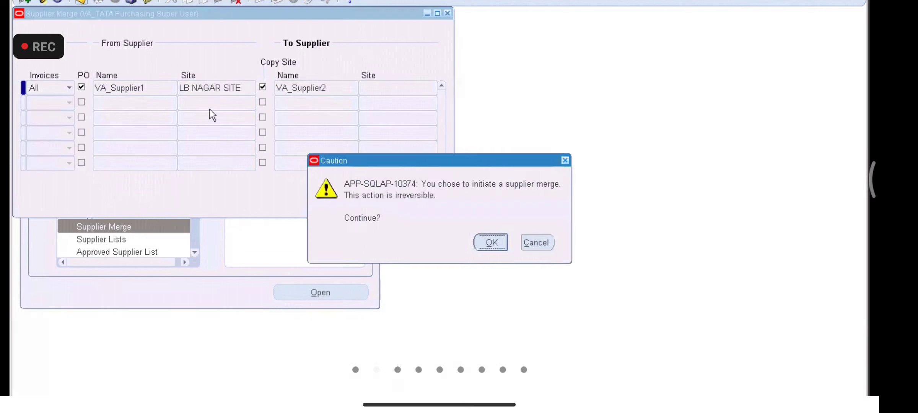
left_click(536, 242)
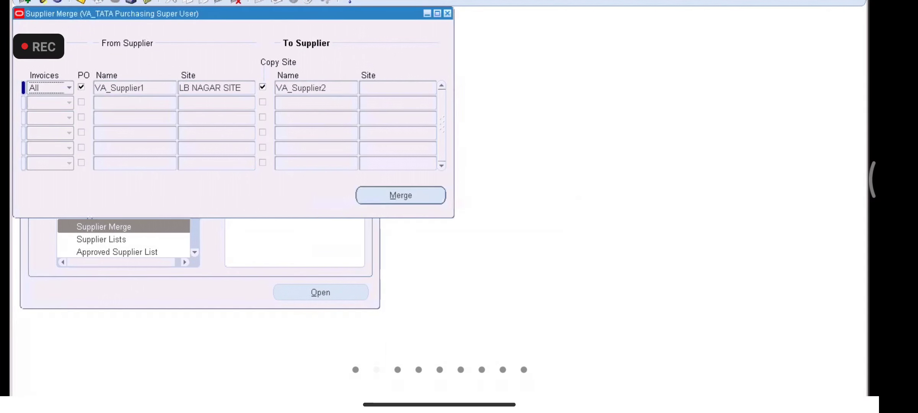
key("alt+v")
left_click(75, 141)
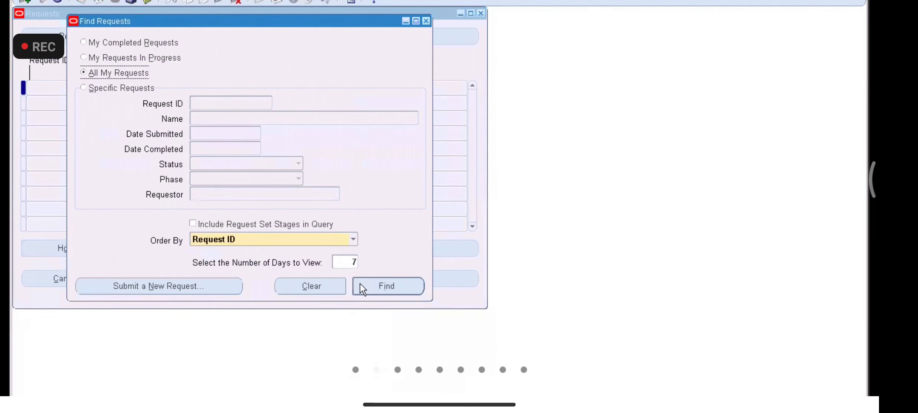
Step: Find all requests and refresh until merge request 5962570 shows Completed, Normal
left_click(363, 286)
left_click(96, 41)
left_click(95, 39)
left_click(96, 40)
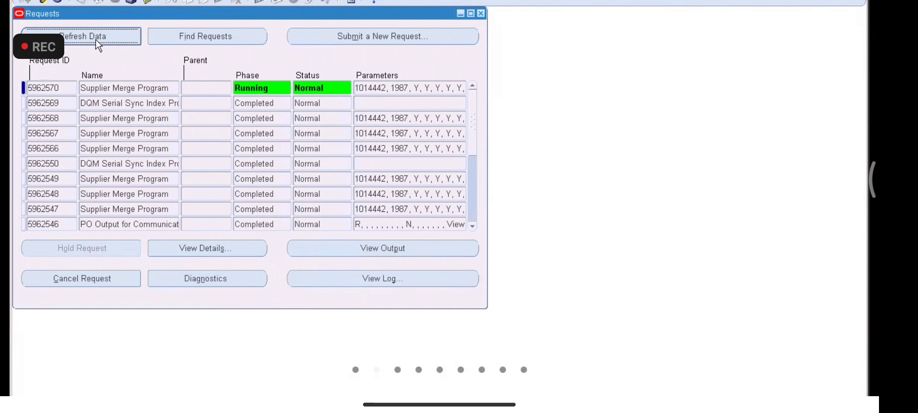
left_click(95, 39)
left_click(96, 40)
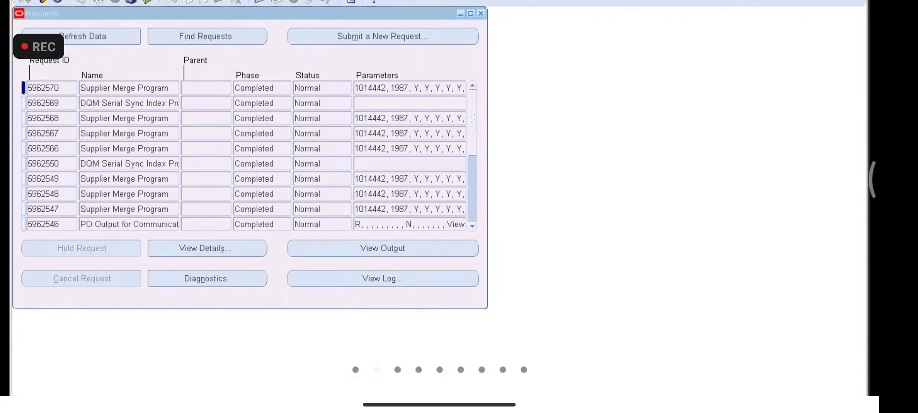
Step: Look up VA_SUPPLIER1's record to confirm no sites remain, then close the Requests and merge windows
key("alt+Tab")
left_click(204, 140)
type("V")
left_click(229, 151)
left_click(44, 191)
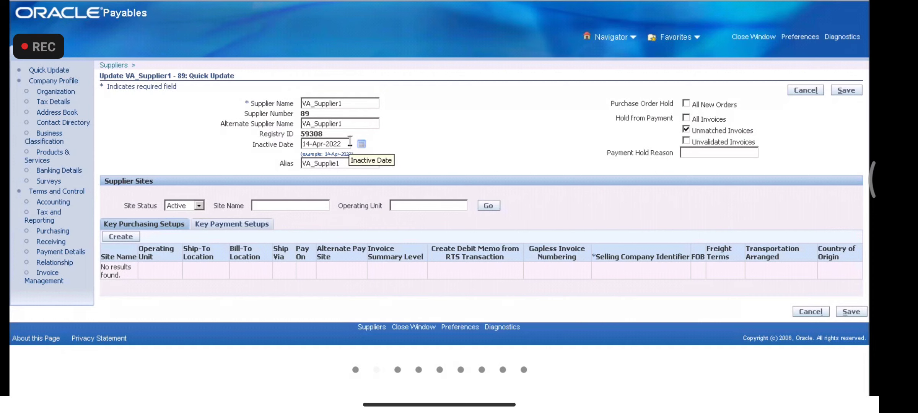
left_click(805, 92)
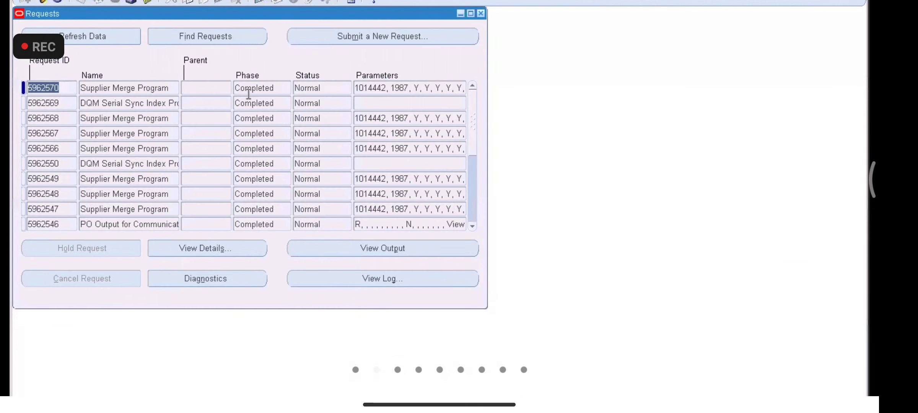
left_click(481, 14)
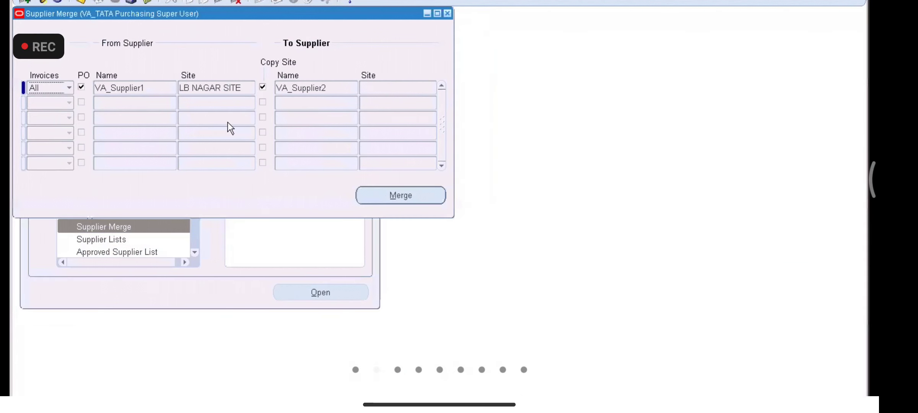
left_click(447, 13)
Step: Search for VA_SUPPLIER2 in Suppliers and open its record
double_click(80, 215)
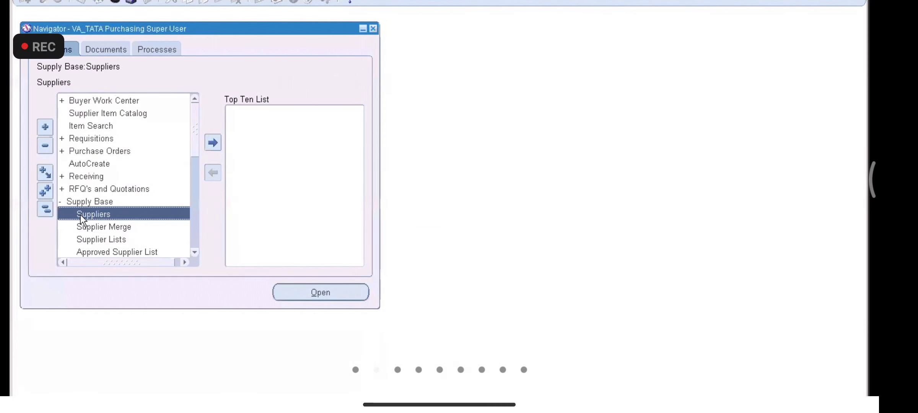
left_click(224, 137)
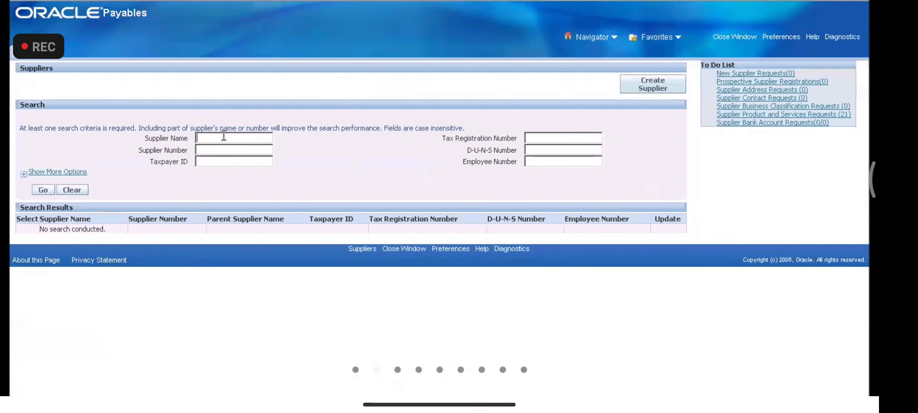
type("VA")
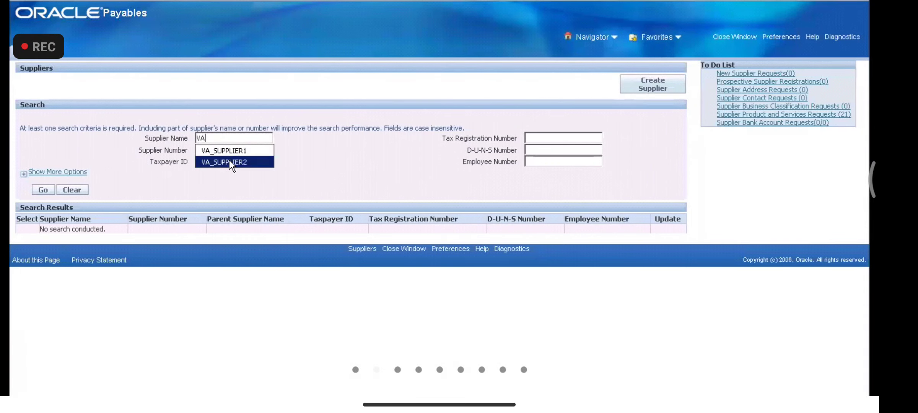
left_click(228, 160)
left_click(44, 189)
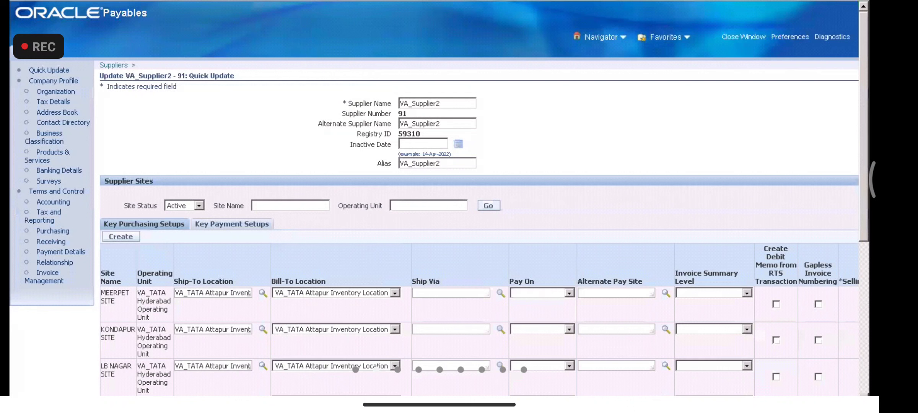
Step: In the Address Book, add the Payment purpose to the MEERPET SITE address and apply
left_click(50, 113)
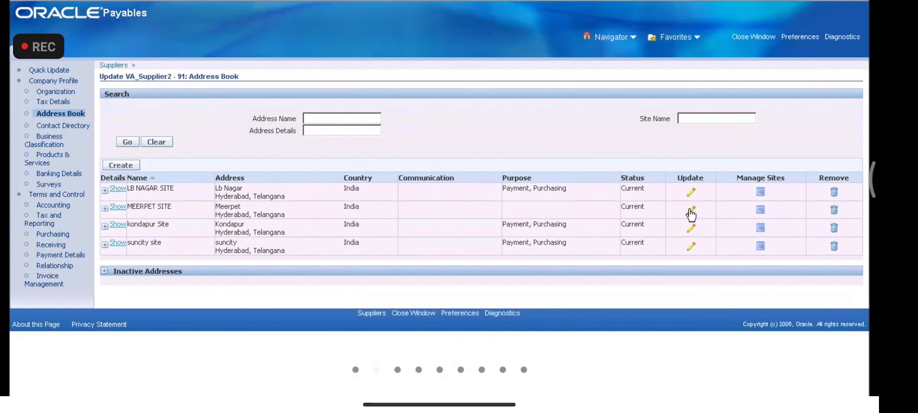
left_click(691, 212)
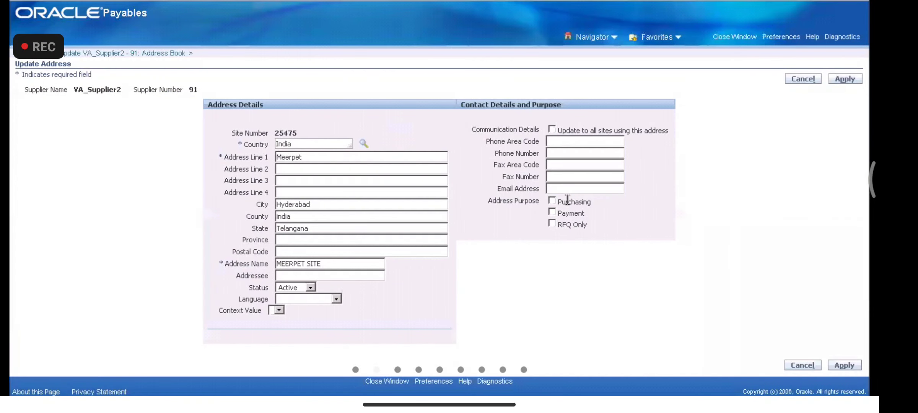
left_click(552, 211)
left_click(845, 79)
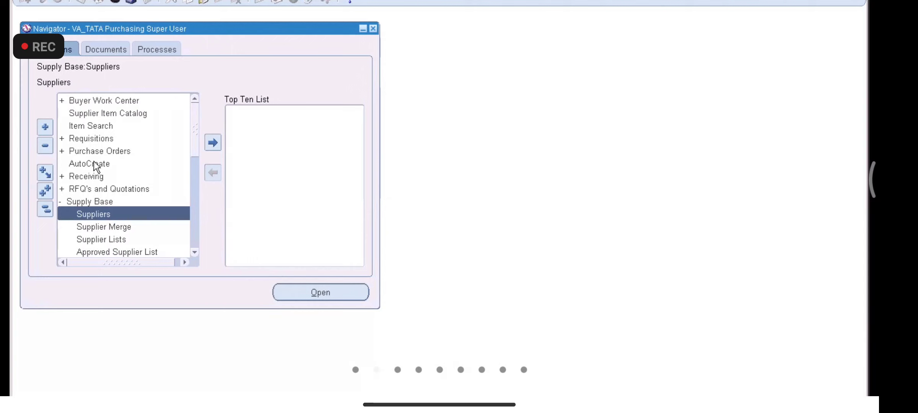
Step: Start a new purchase order and pick VA_Supplier2 from the supplier list via a VA_S% search
double_click(92, 151)
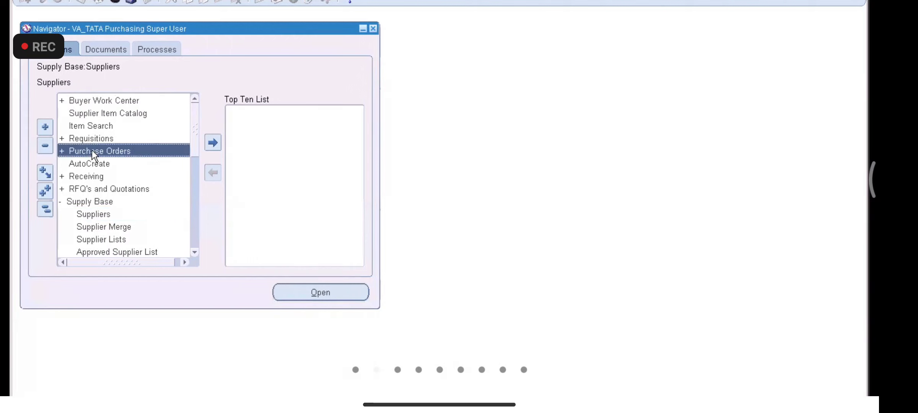
double_click(112, 172)
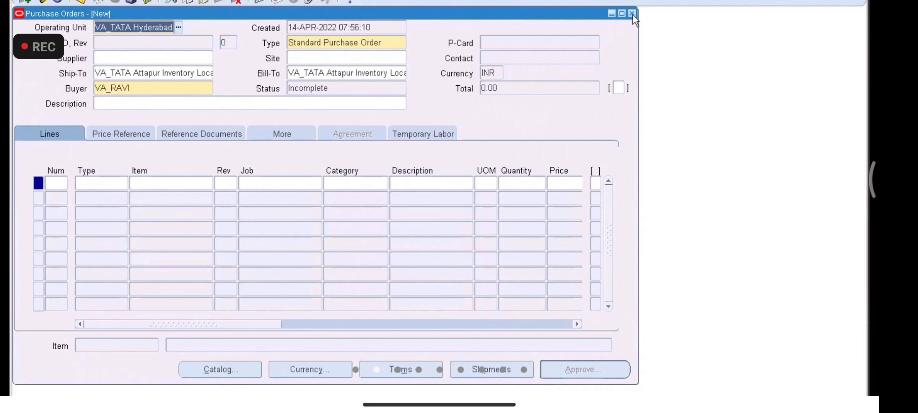
left_click(197, 58)
type("VA_S")
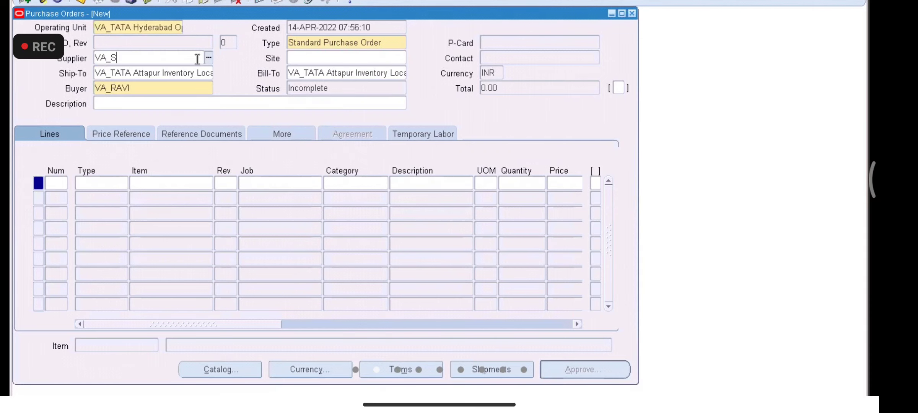
key("Tab")
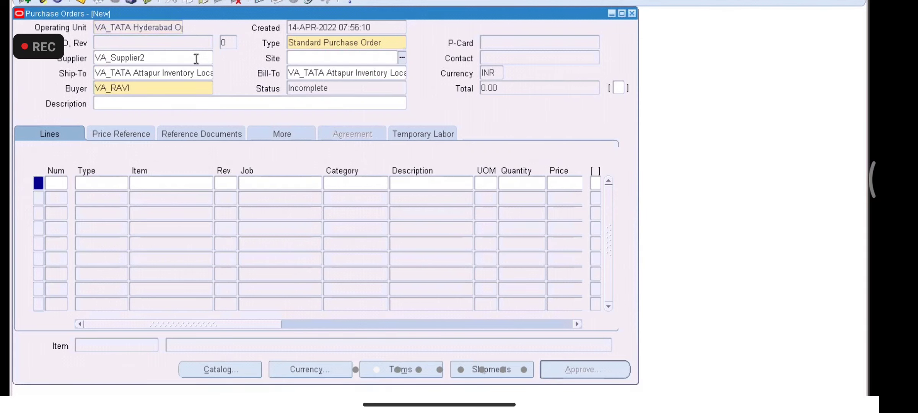
left_click(154, 60)
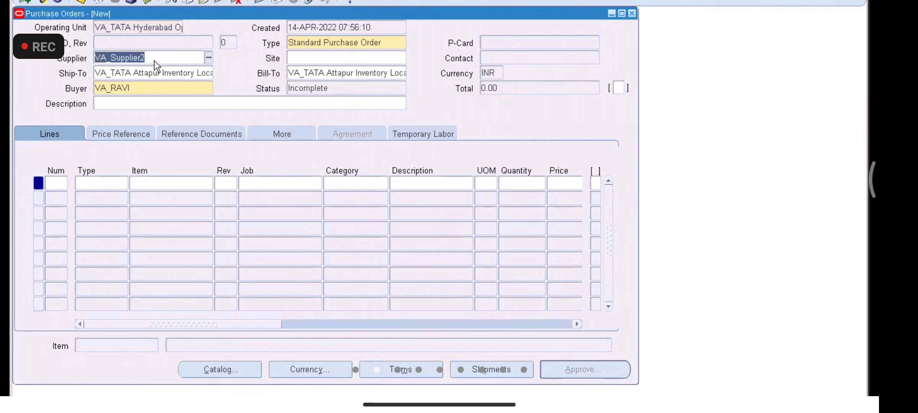
left_click(208, 58)
type("V")
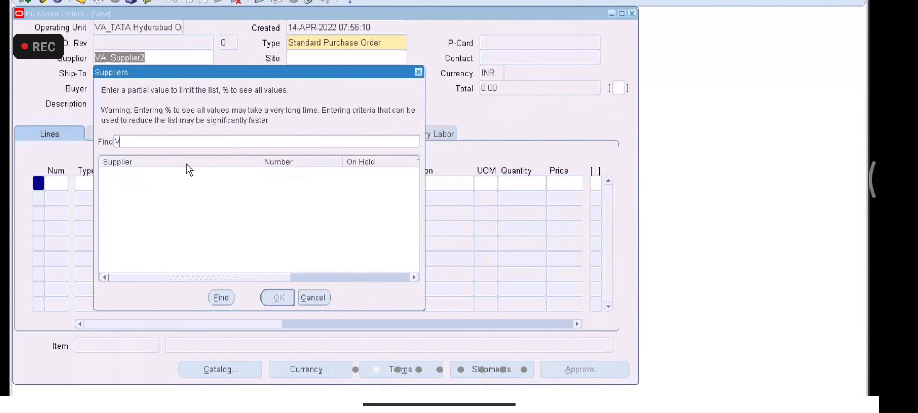
type("A_S%")
key("Return")
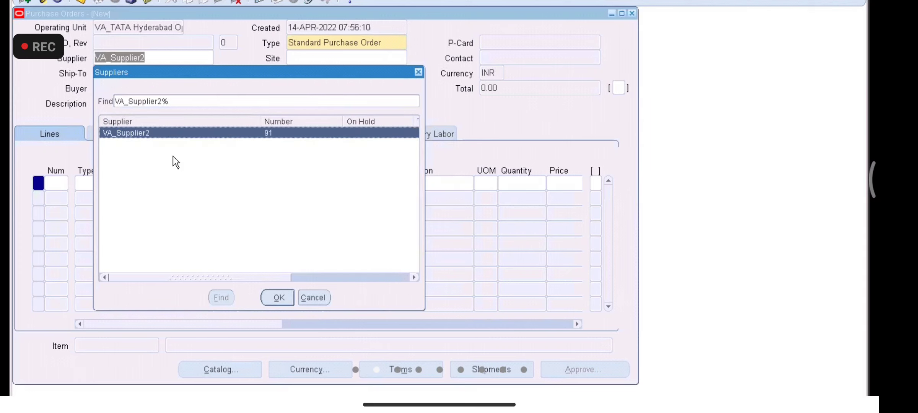
left_click(419, 72)
Step: Clear the supplier and close the purchase order without saving
key("Delete")
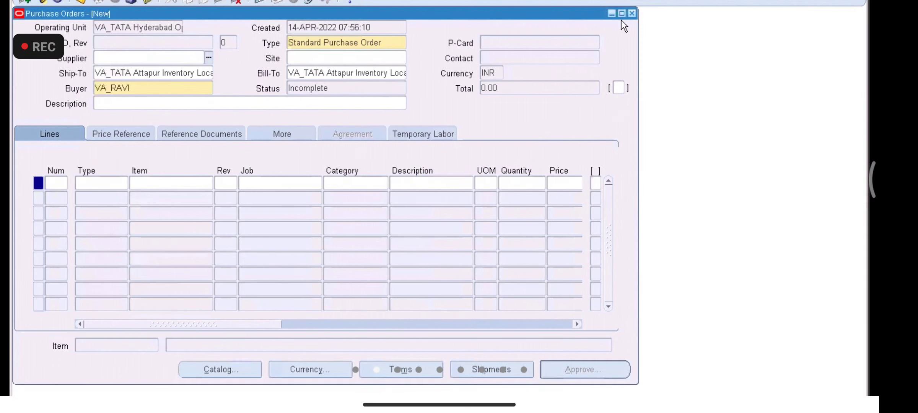
left_click(632, 13)
left_click(470, 243)
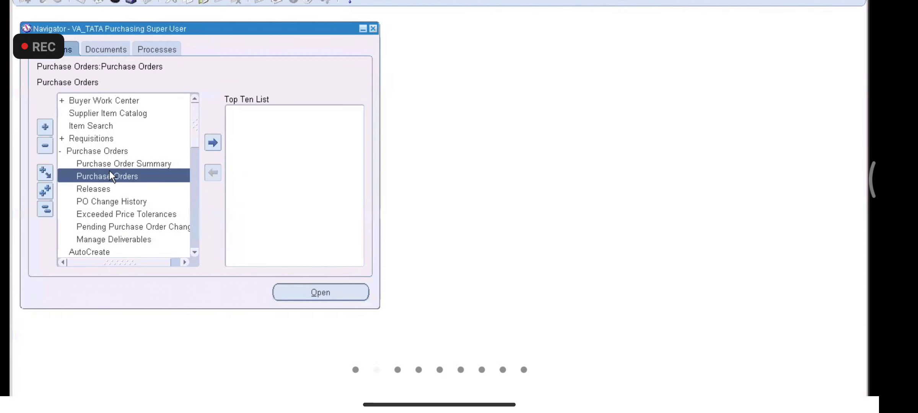
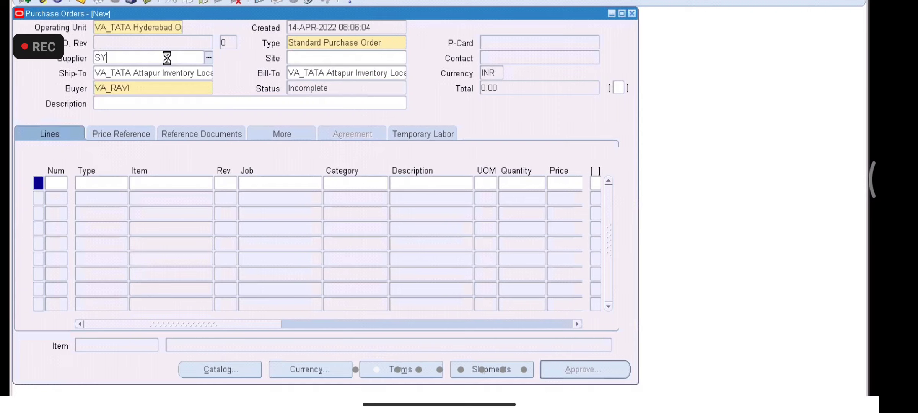
Step: Fix the misspelled supplier entry, then clear the Supplier field entirely
key("BackSpace")
key("BackSpace")
type("VA_SUUPLIER")
key("Tab")
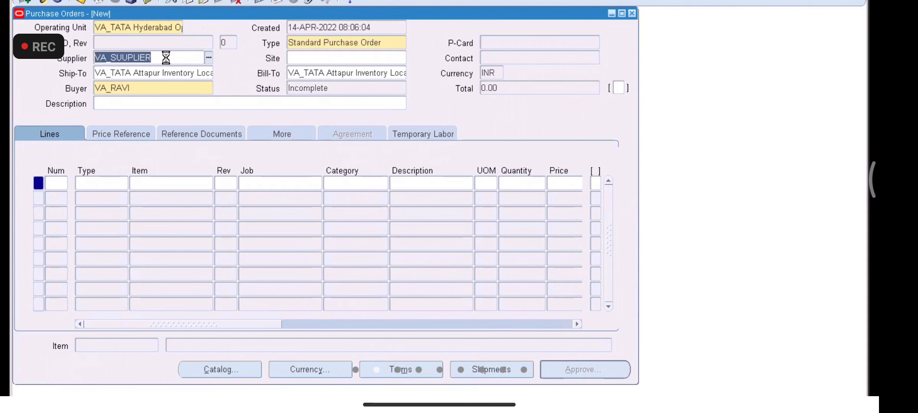
left_click(171, 58)
key("BackSpace")
key("BackSpace")
key("BackSpace")
key("BackSpace")
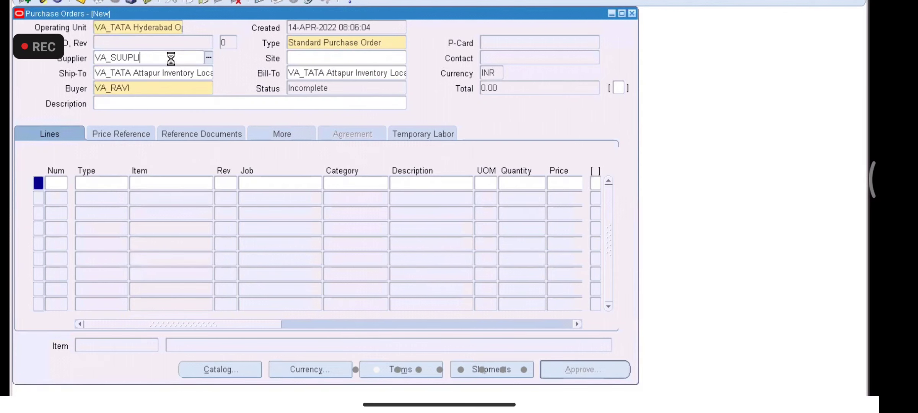
key("BackSpace")
key("BackSpace")
key("BackSpace")
type("uplier")
key("Tab")
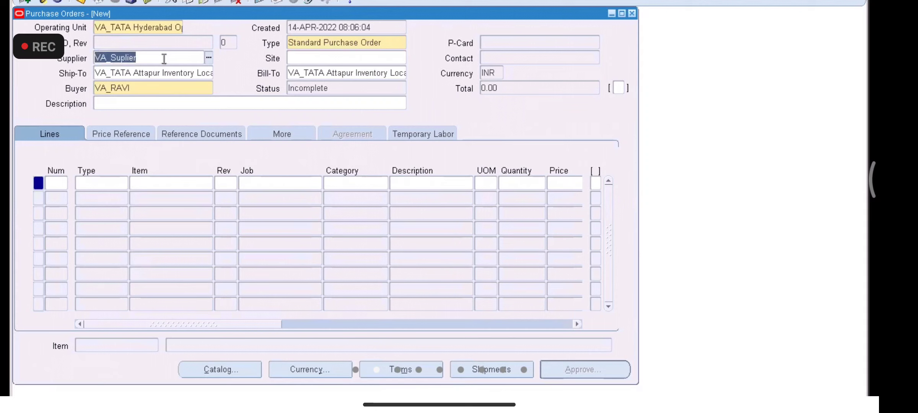
left_click(164, 58)
key("BackSpace")
key("BackSpace")
key("BackSpace")
key("BackSpace")
key("BackSpace")
key("BackSpace")
key("BackSpace")
key("BackSpace")
key("BackSpace")
key("BackSpace")
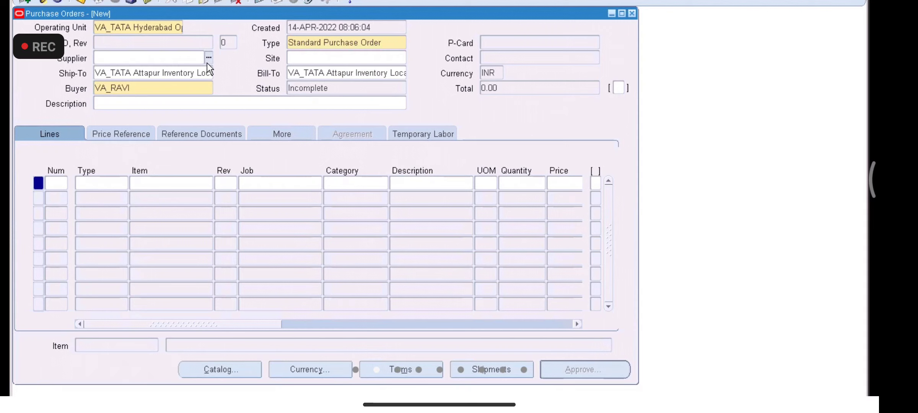
Step: Enter VA_Supplier2 as the purchase order's supplier
left_click(195, 59)
type("VA_Supplier2")
key("Tab")
Step: Choose KONDAPUR SITE as the supplier site
left_click(402, 59)
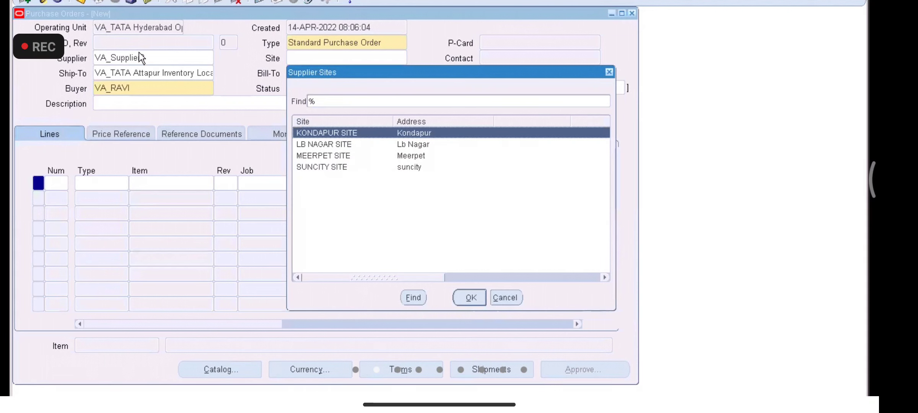
left_click(609, 73)
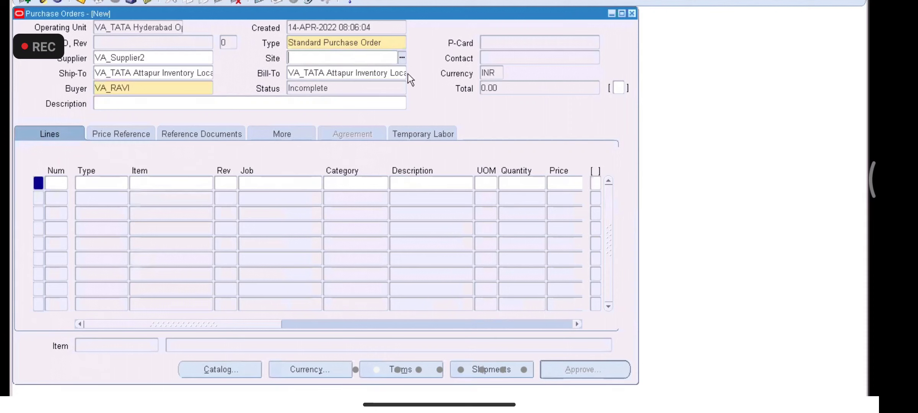
left_click(401, 58)
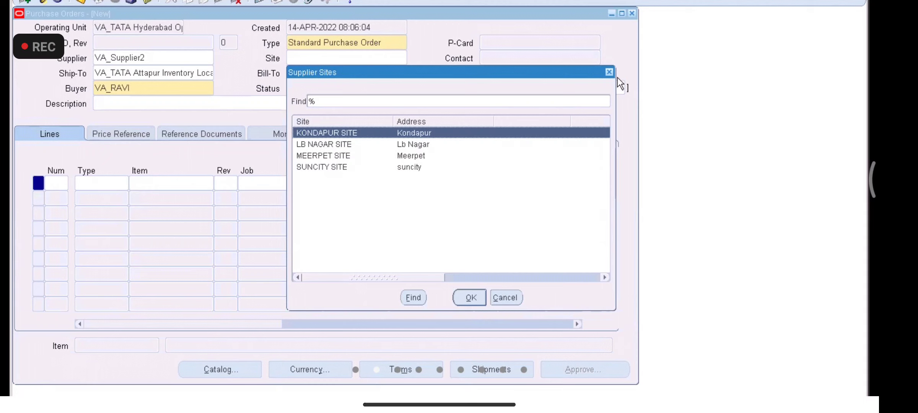
left_click(609, 73)
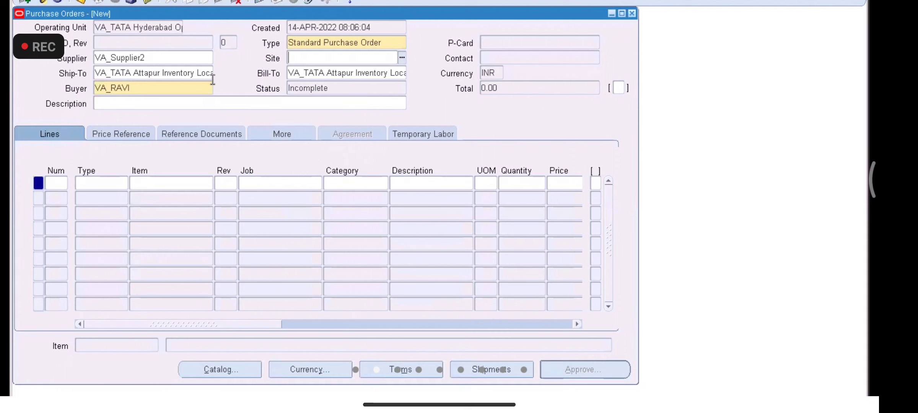
left_click(401, 58)
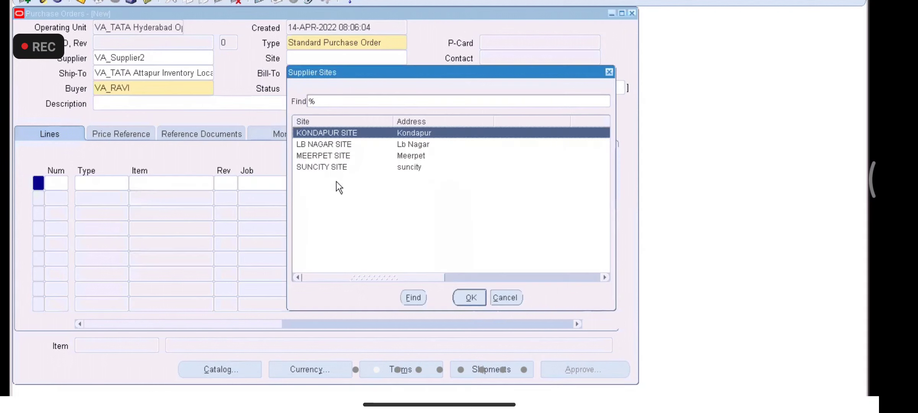
double_click(331, 133)
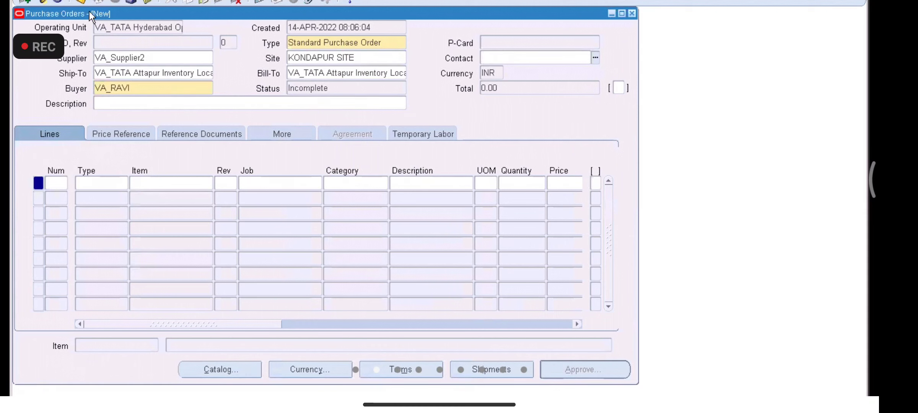
left_click(116, 183)
Step: Add line 1 as Goods item VA1000, quantity 10 at a price of 10
type("good")
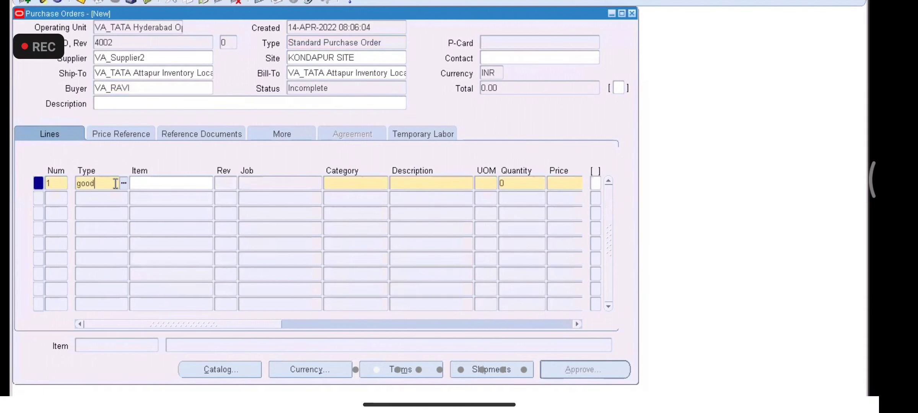
key("Tab")
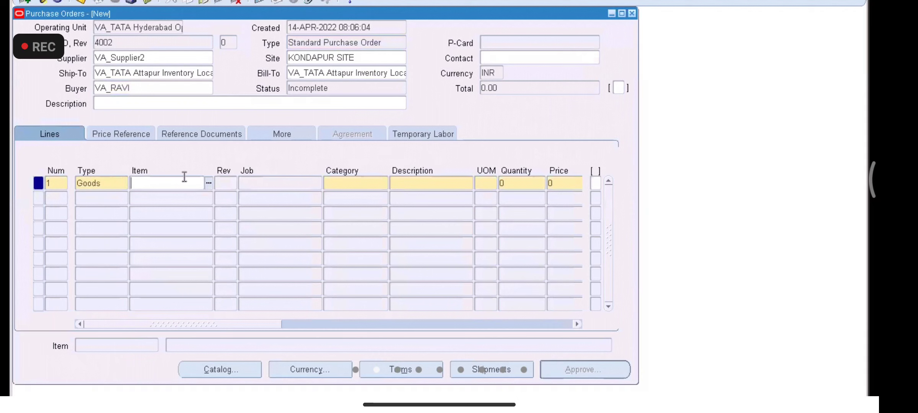
type("va1")
key("BackSpace")
key("BackSpace")
key("BackSpace")
type("VA1000")
key("Tab")
double_click(521, 178)
key("BackSpace")
type("10")
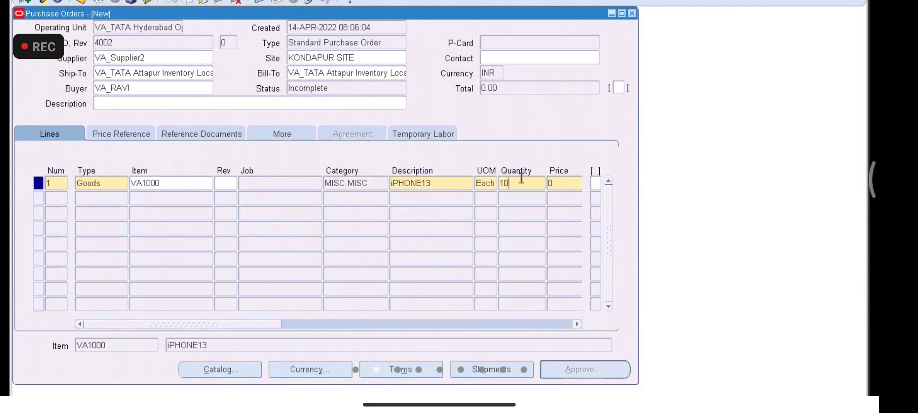
key("Tab")
type("10")
key("Tab")
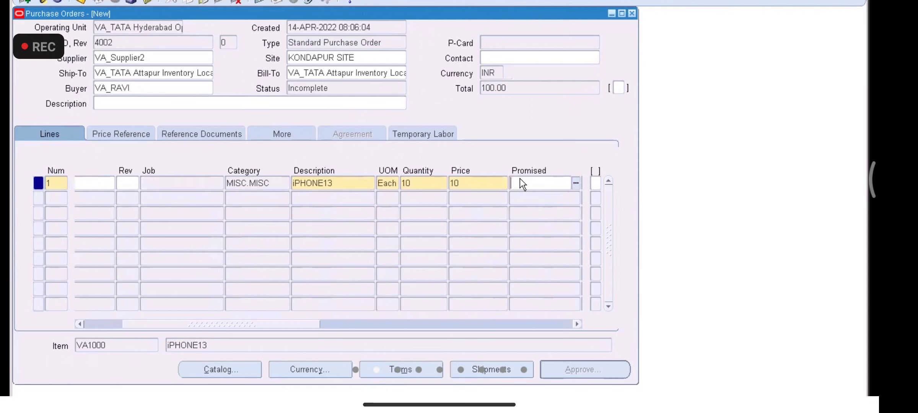
left_click(468, 366)
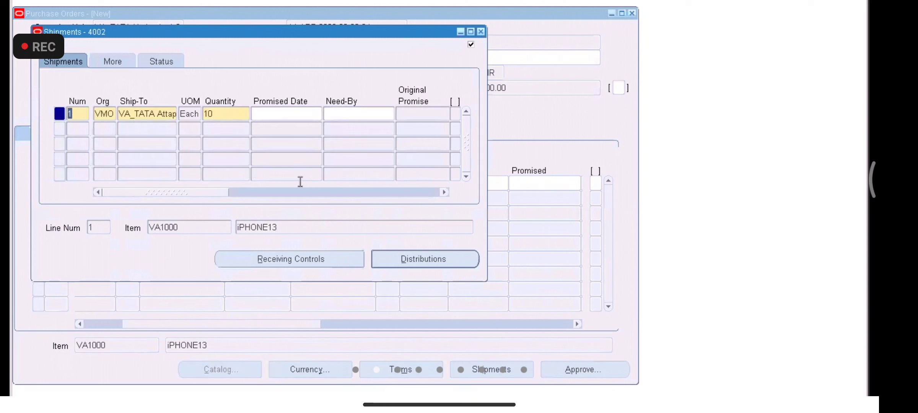
Step: Set shipment 1's organisation to VAI
left_click(111, 113)
type("V")
key("BackSpace")
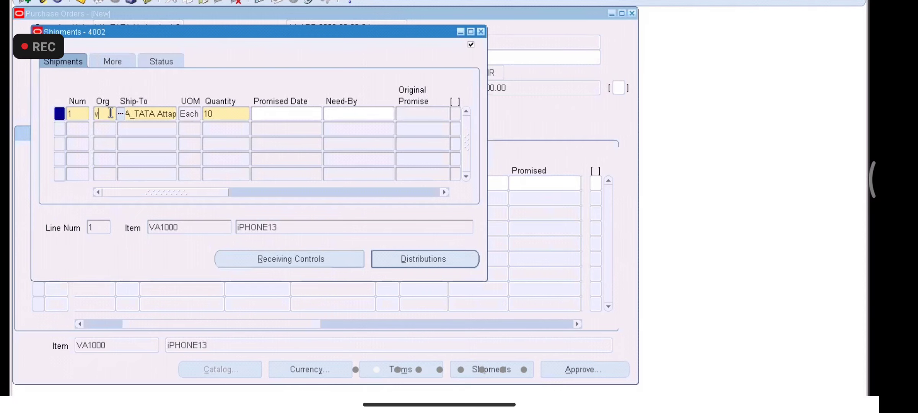
type("vai")
key("Tab")
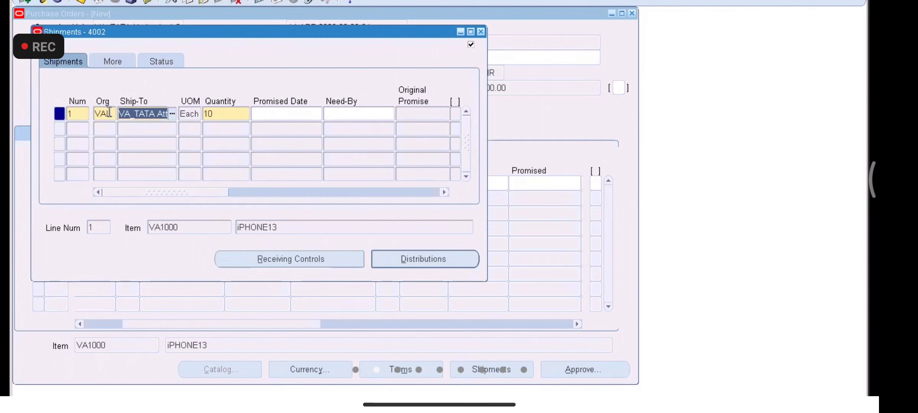
Step: Give shipment 1 promised date 15-APR-2022 and need-by 16-APR-2022, then add a second row
left_click(276, 114)
left_click(318, 114)
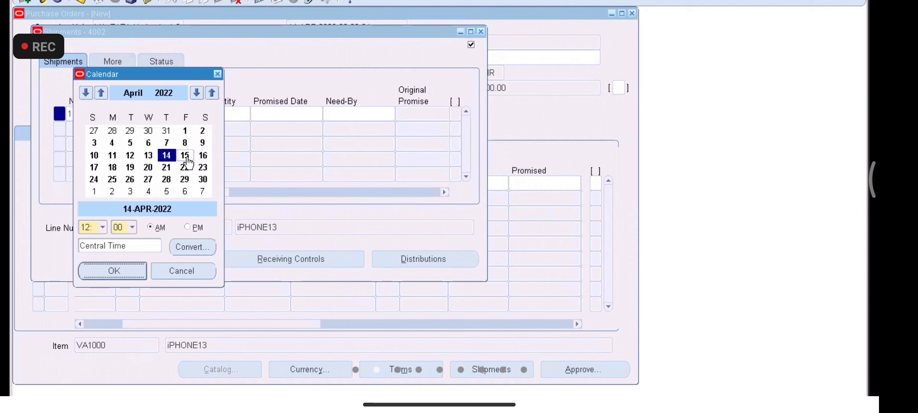
double_click(186, 158)
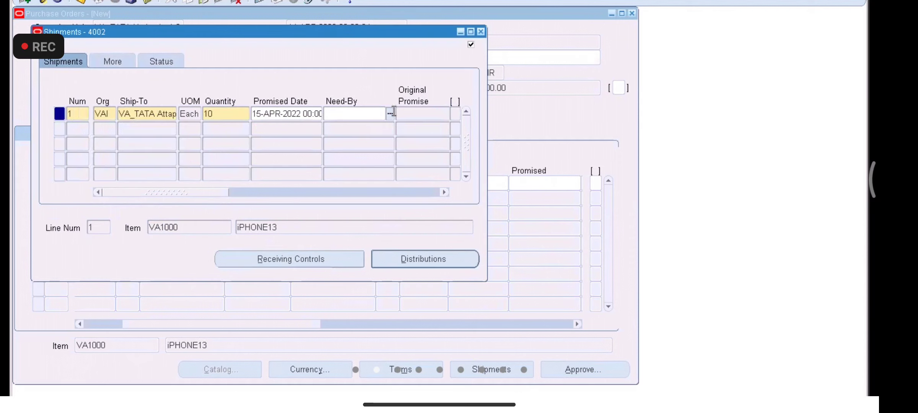
left_click(390, 112)
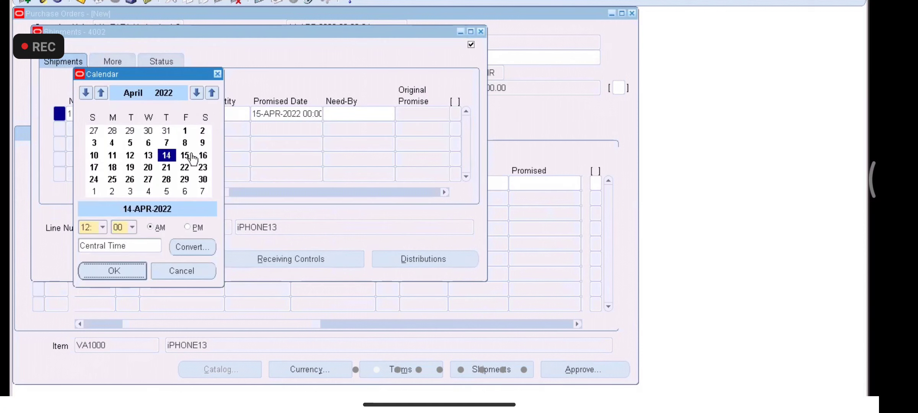
double_click(204, 157)
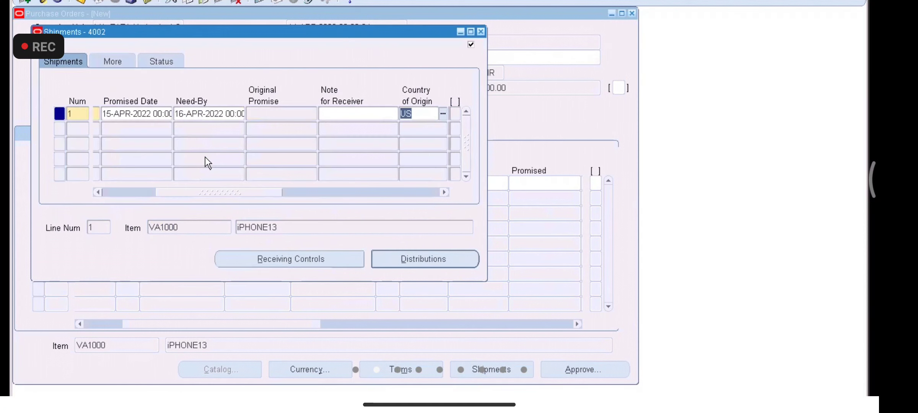
left_click_drag(254, 191, 128, 176)
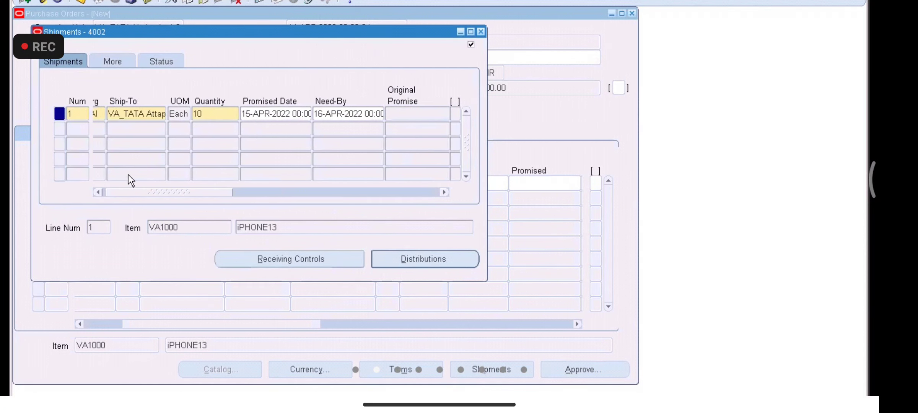
left_click(81, 129)
left_click(216, 114)
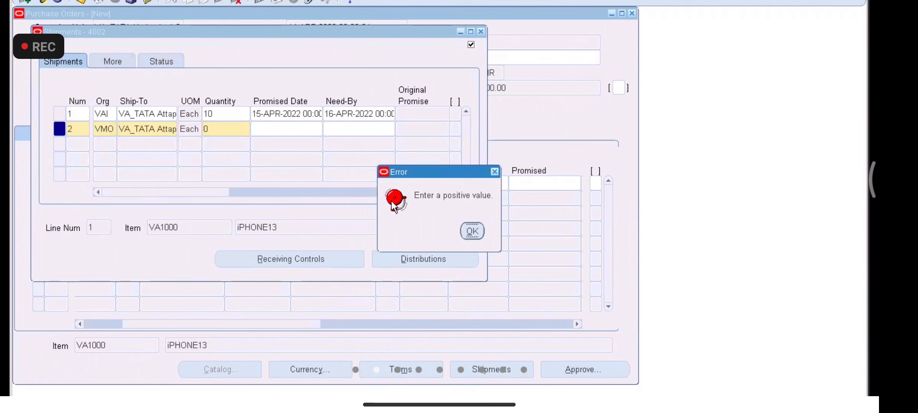
Step: Dismiss the positive-value error and enter a quantity for shipment 2
left_click(471, 230)
type("10")
key("Tab")
double_click(225, 130)
key("BackSpace")
key("Tab")
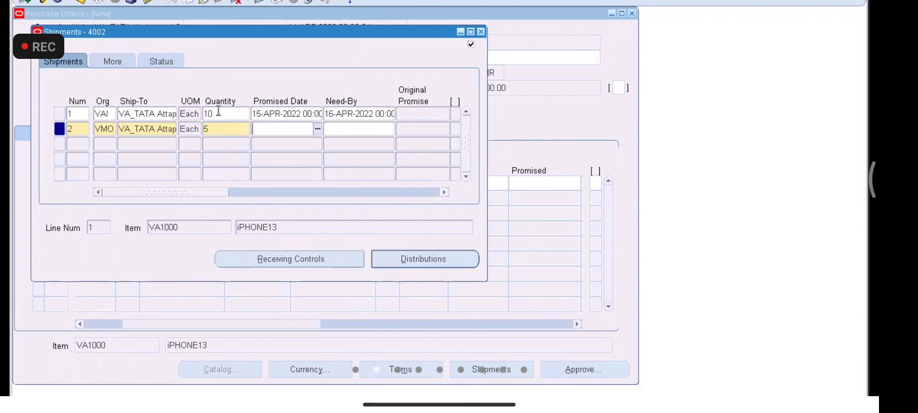
Step: Set shipment 2's promised and need-by dates to 16 April 2022
left_click(317, 129)
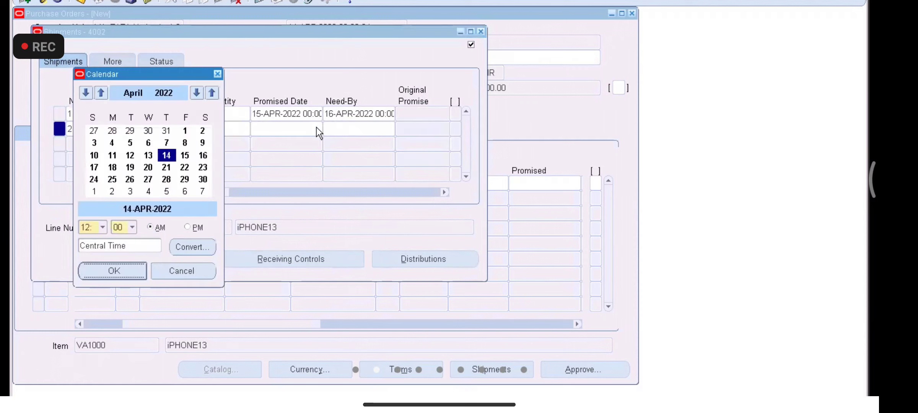
double_click(185, 155)
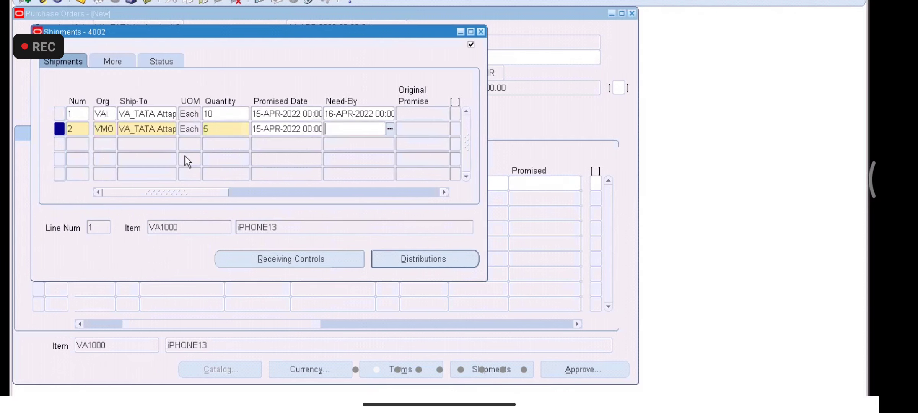
left_click(389, 130)
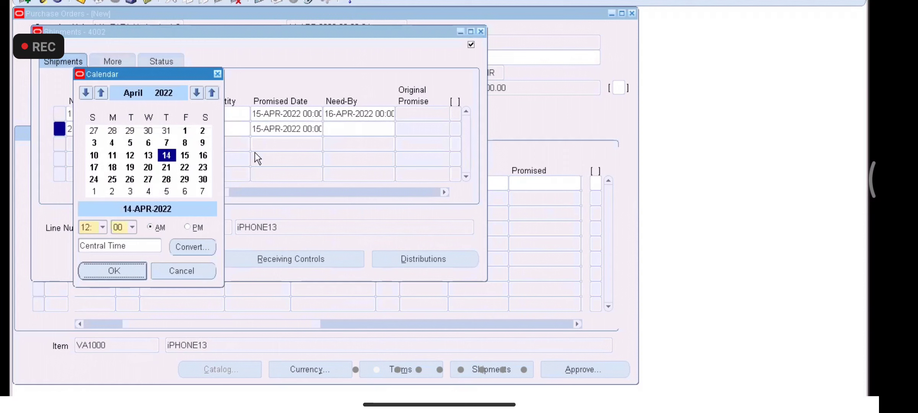
double_click(202, 157)
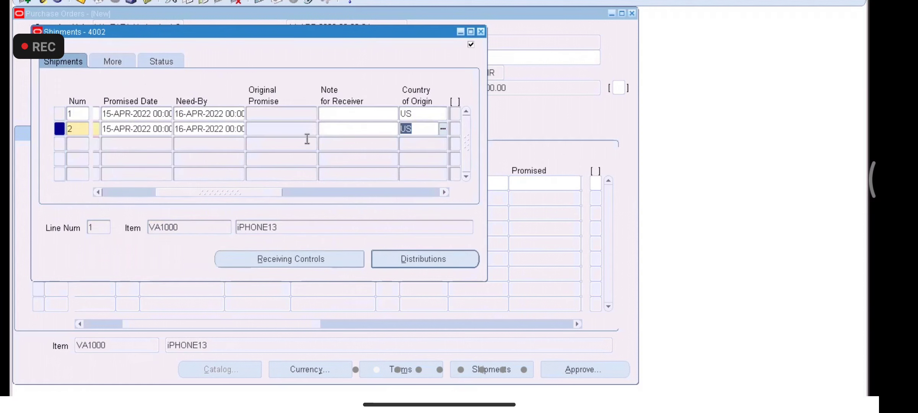
left_click(164, 129)
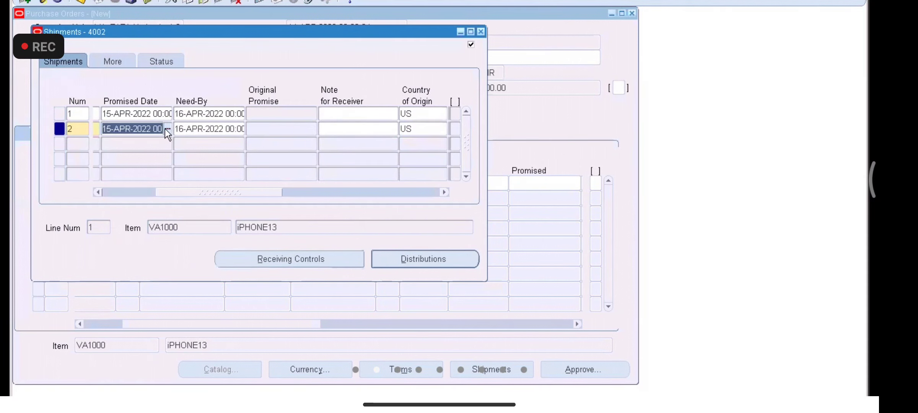
left_click(167, 130)
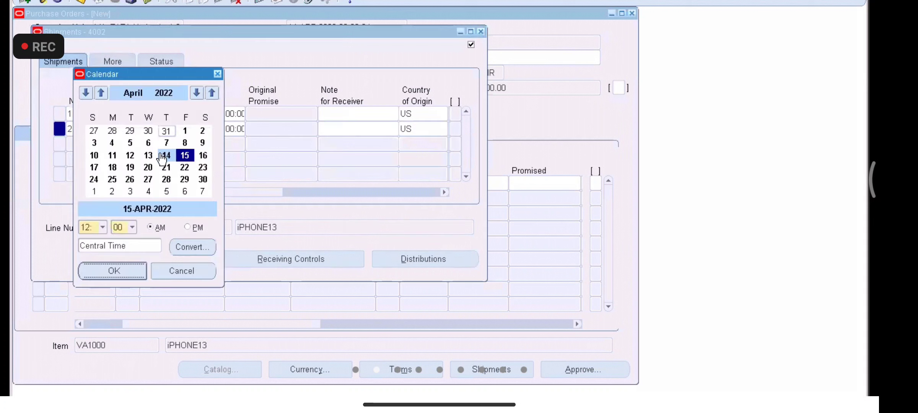
double_click(200, 156)
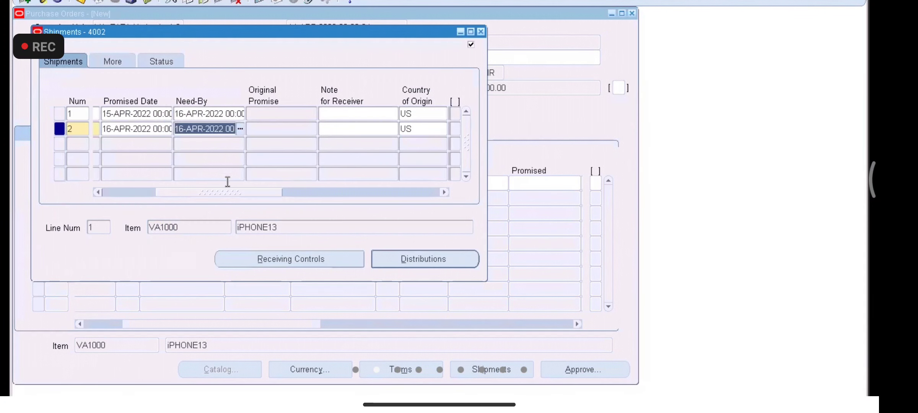
left_click_drag(226, 194, 171, 200)
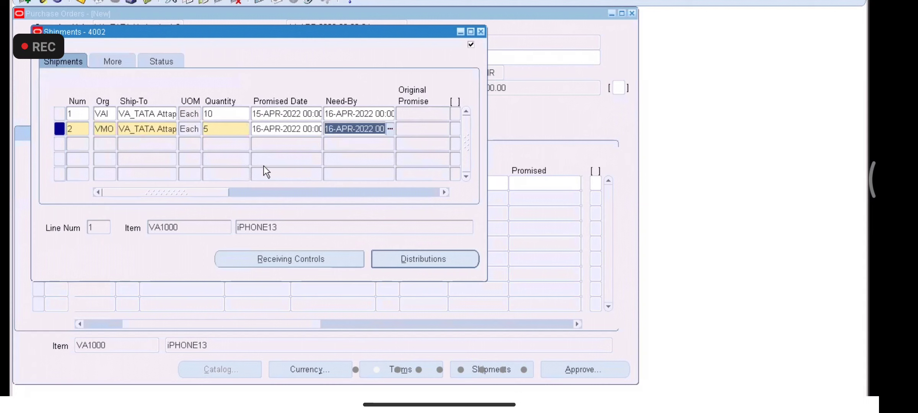
Step: Set shipment 1's promised and need-by dates both to 15 April 2022
left_click(309, 113)
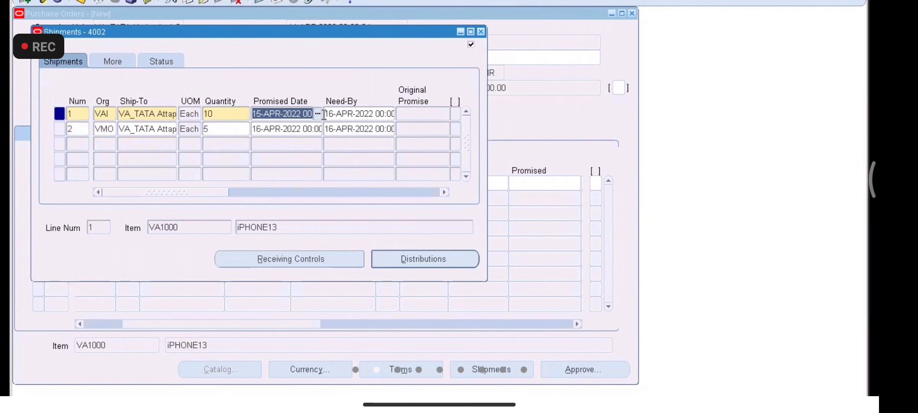
left_click(345, 112)
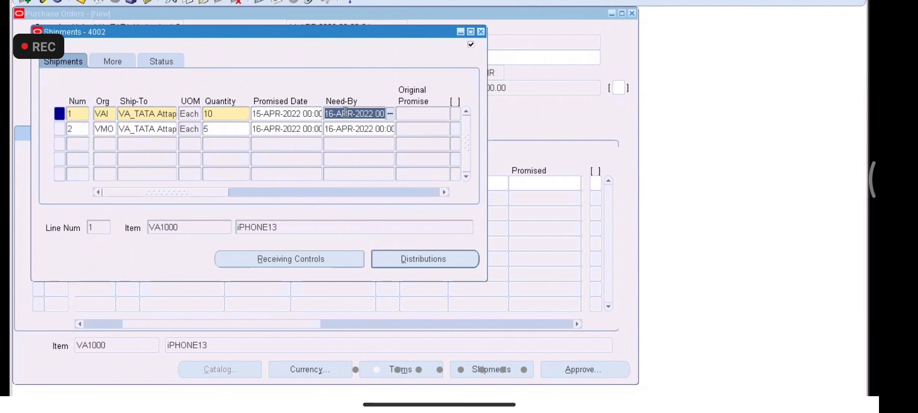
left_click(391, 113)
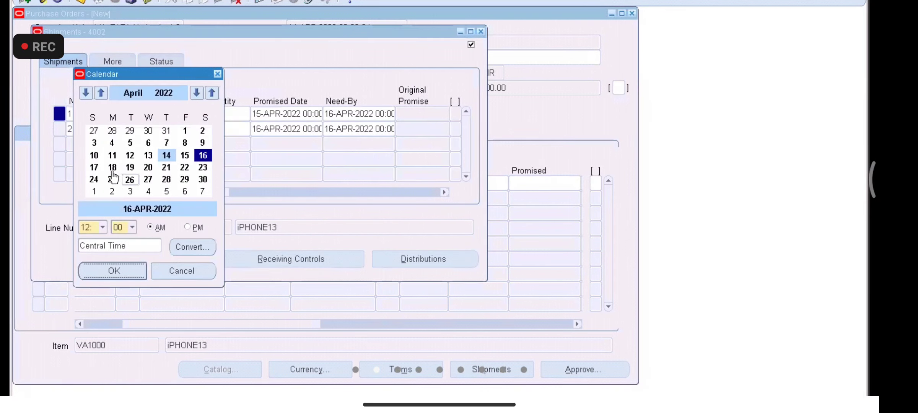
double_click(94, 167)
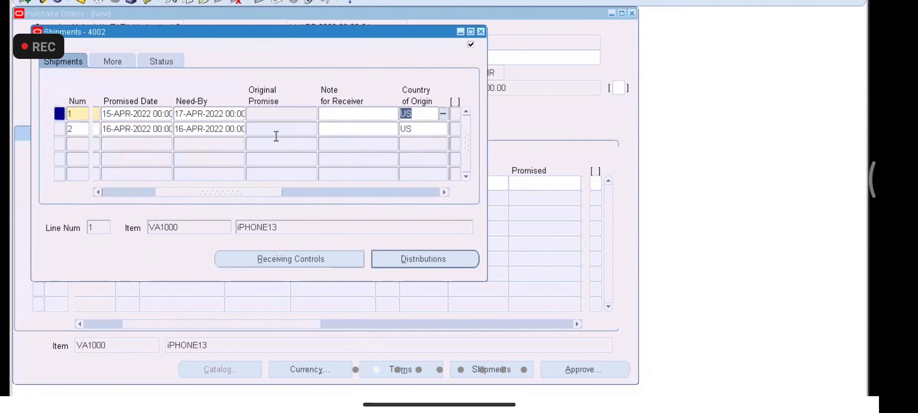
left_click(226, 114)
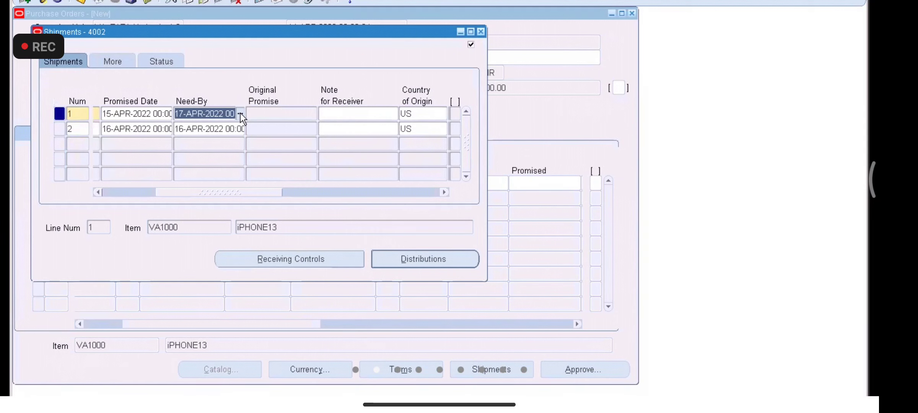
left_click(240, 114)
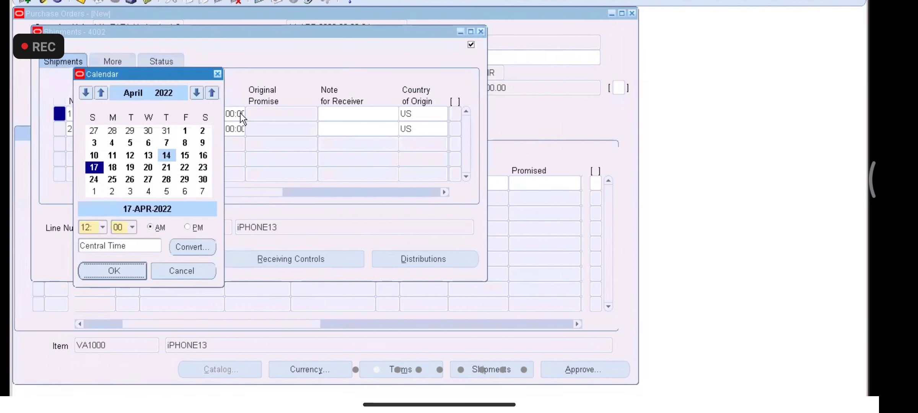
double_click(184, 156)
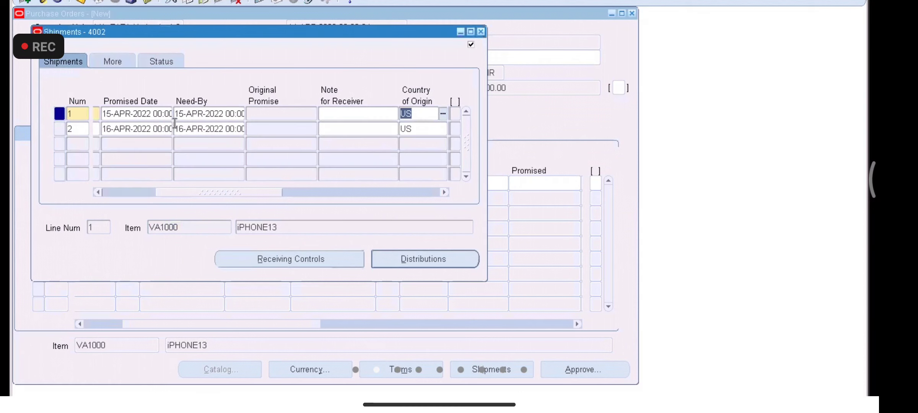
left_click(161, 113)
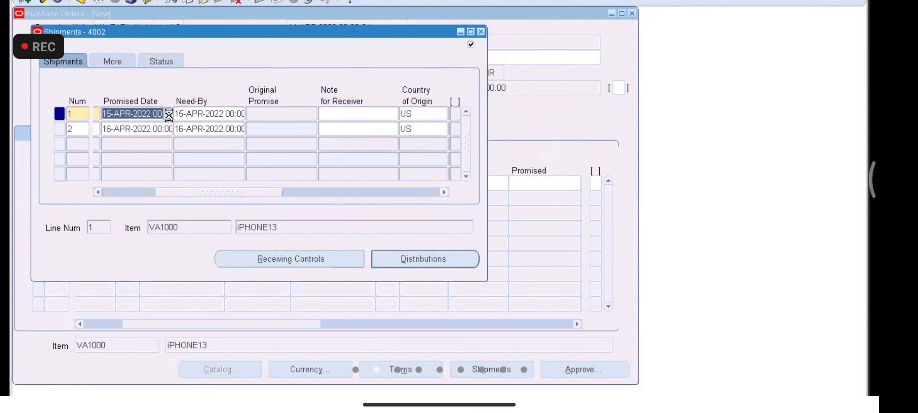
left_click(168, 114)
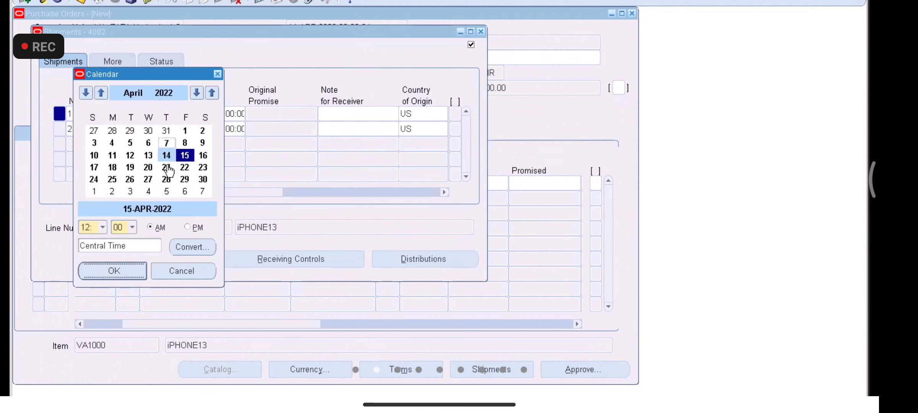
double_click(186, 158)
left_click(238, 191)
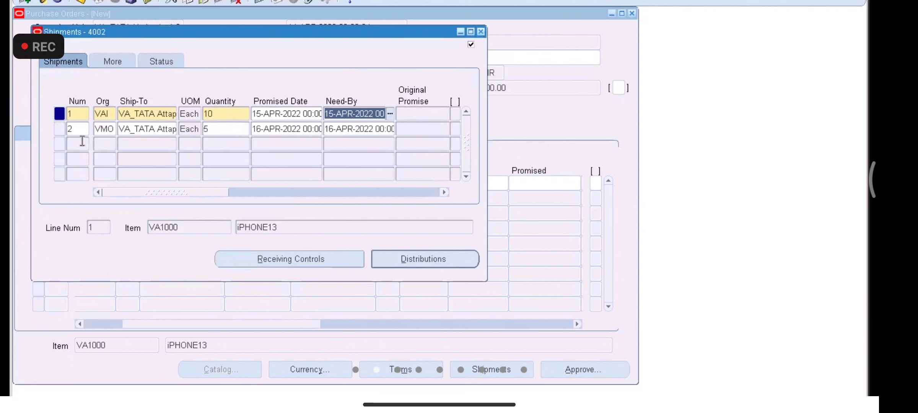
Step: Change the quantities to 2 for shipment 1 and 4 for shipment 2
left_click(218, 111)
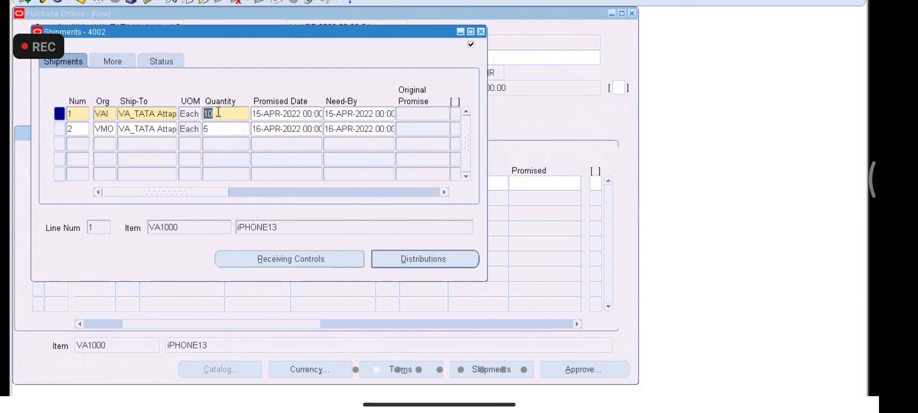
type("2")
left_click(216, 129)
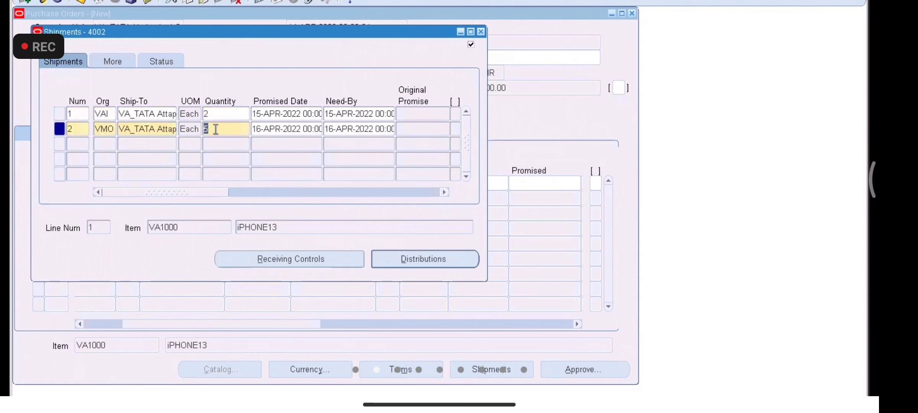
type("2")
type("4")
Step: Add shipment 3 with quantity 4, promised and needed by 17 April 2022
left_click(81, 144)
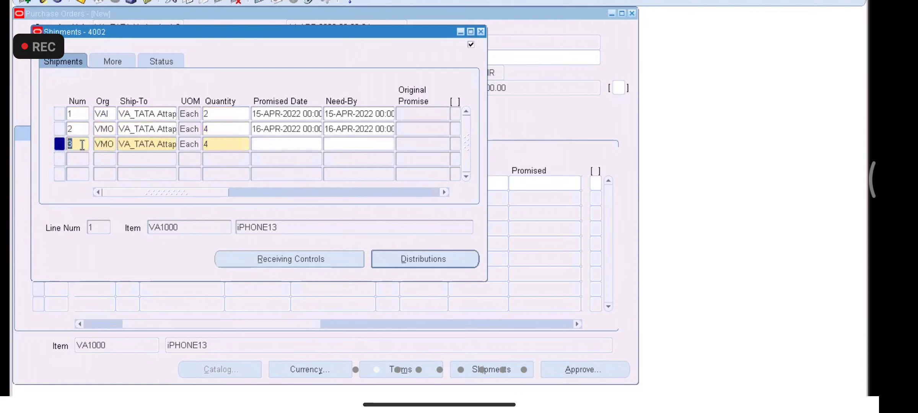
left_click(216, 144)
key("BackSpace")
type("4")
key("Tab")
left_click(318, 144)
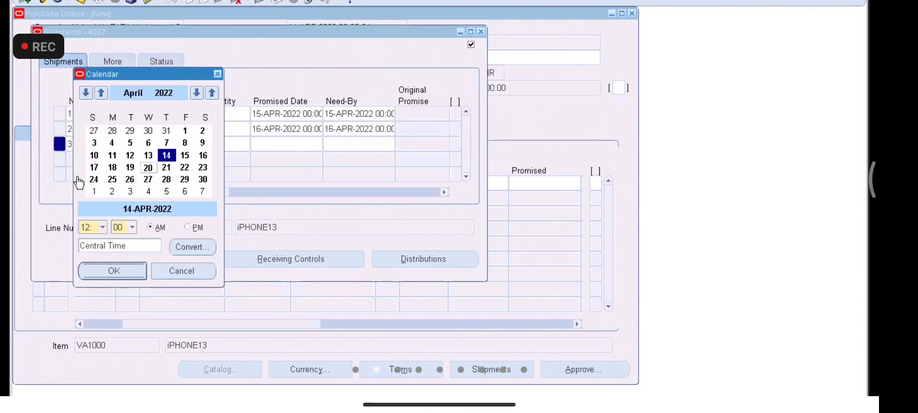
double_click(95, 169)
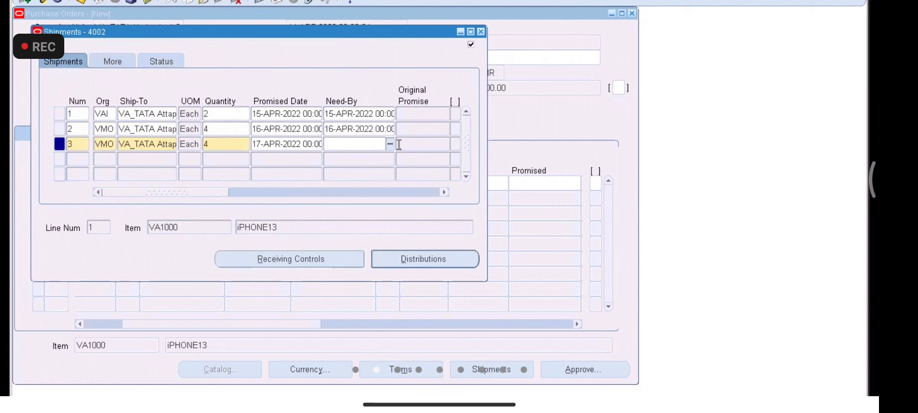
left_click(390, 145)
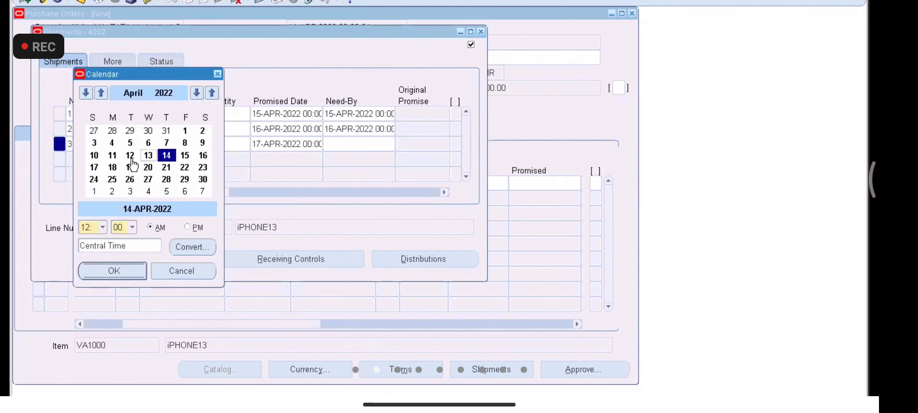
double_click(95, 168)
left_click_drag(250, 192, 118, 191)
left_click_drag(130, 31, 362, 141)
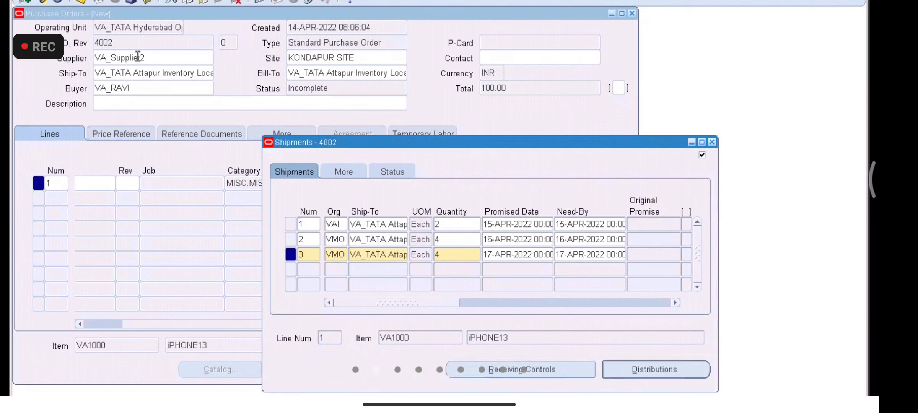
Step: Set organisation VAI on shipments 2 and 3
left_click(330, 240)
type("V")
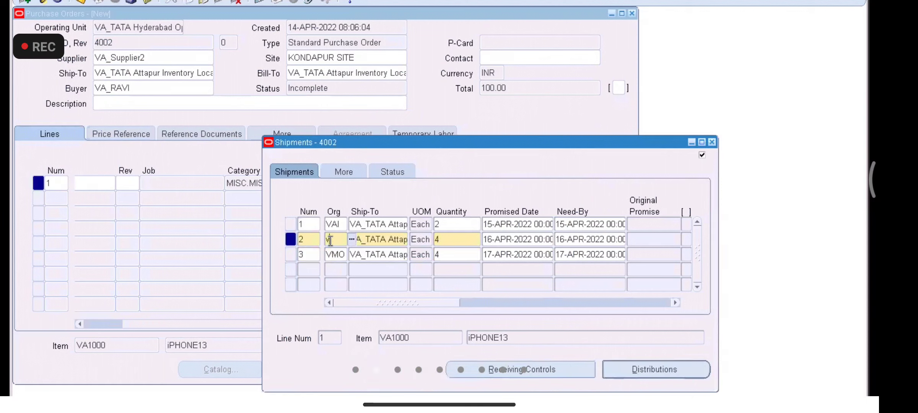
type("AI")
key("Tab")
left_click(336, 255)
type("VAI")
key("Tab")
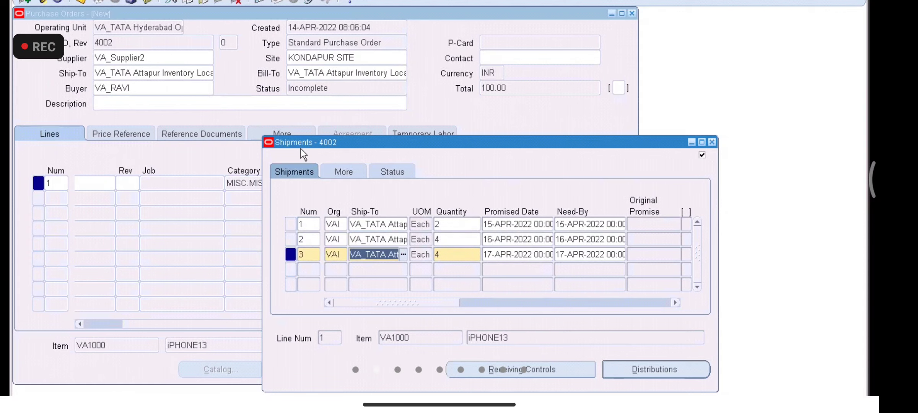
Step: Check the three shipment quantities against the order line and close the Shipments window
left_click_drag(301, 146, 394, 178)
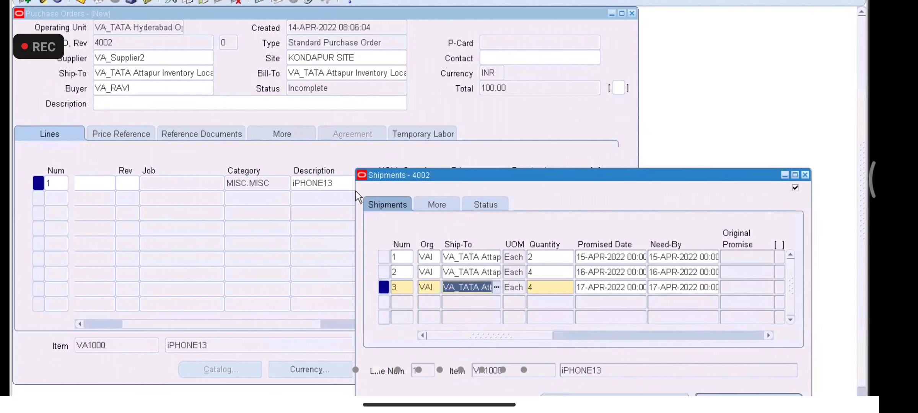
left_click(256, 325)
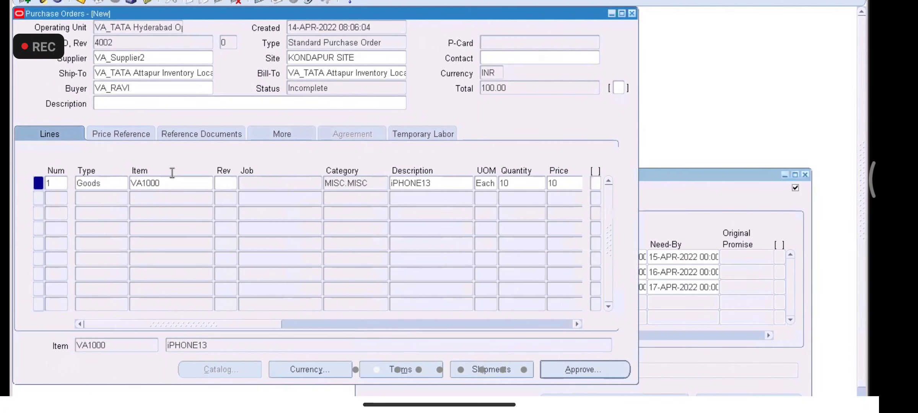
left_click(697, 207)
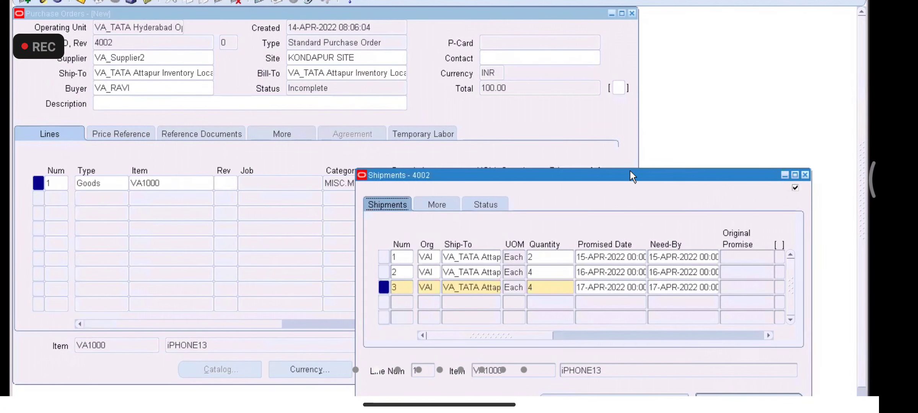
left_click_drag(496, 140, 409, 104)
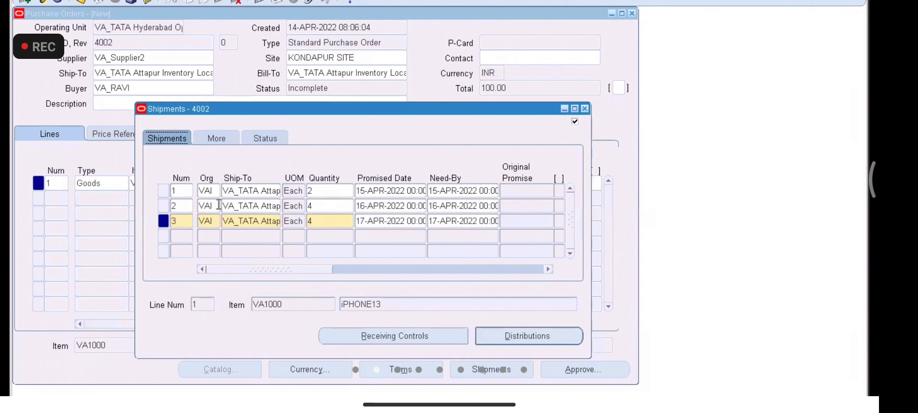
left_click(317, 192)
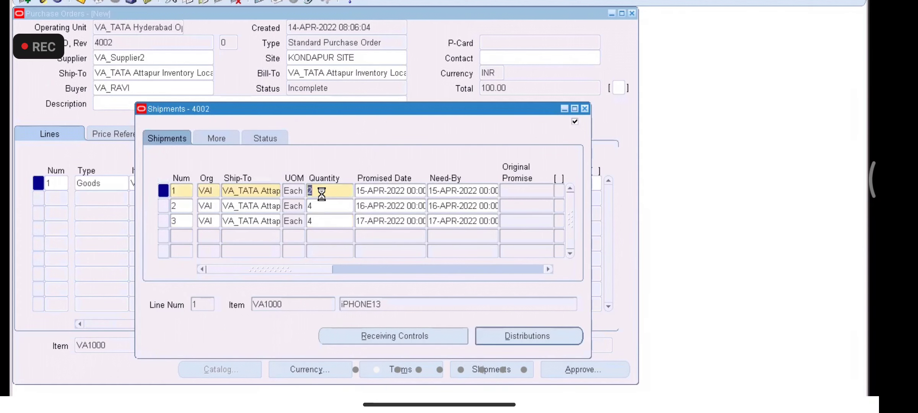
left_click(338, 205)
left_click(325, 222)
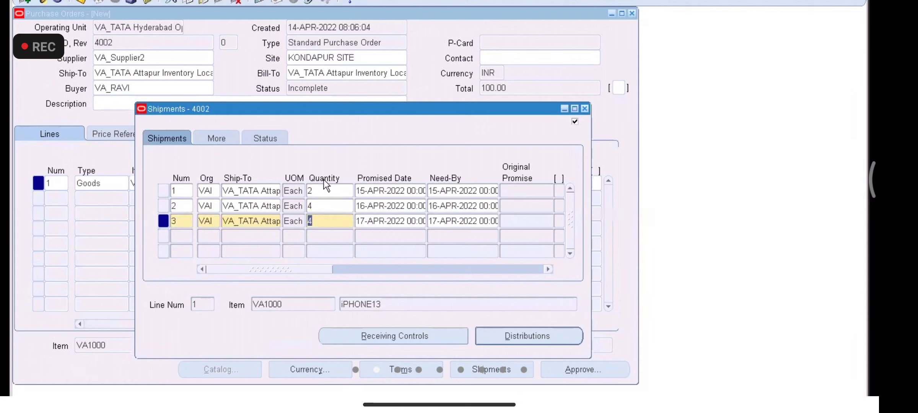
left_click_drag(326, 109, 344, 285)
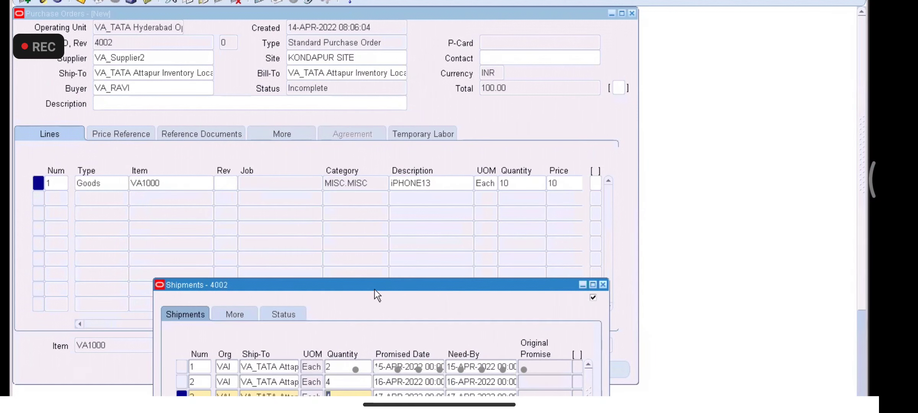
left_click_drag(376, 283, 376, 138)
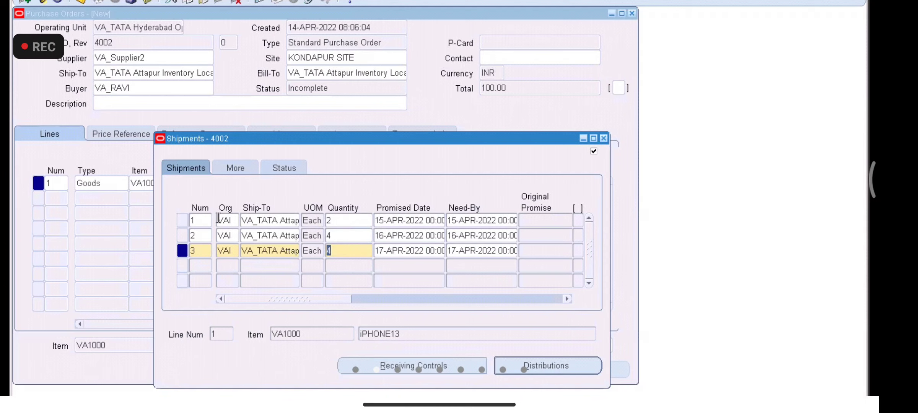
left_click_drag(332, 138, 315, 116)
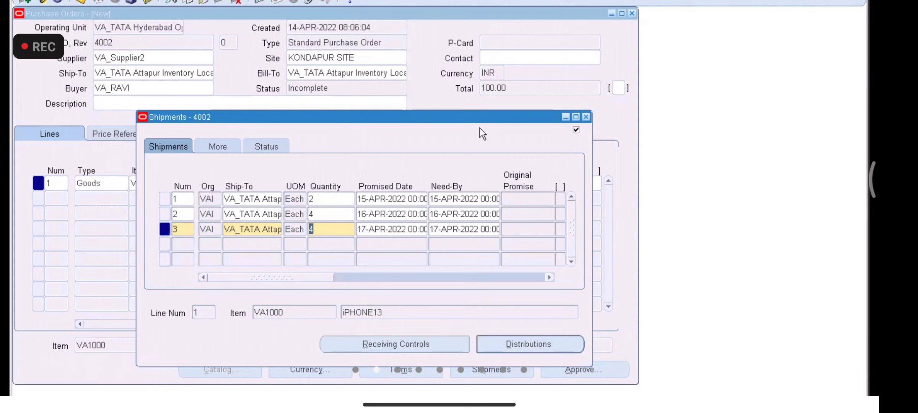
left_click(587, 116)
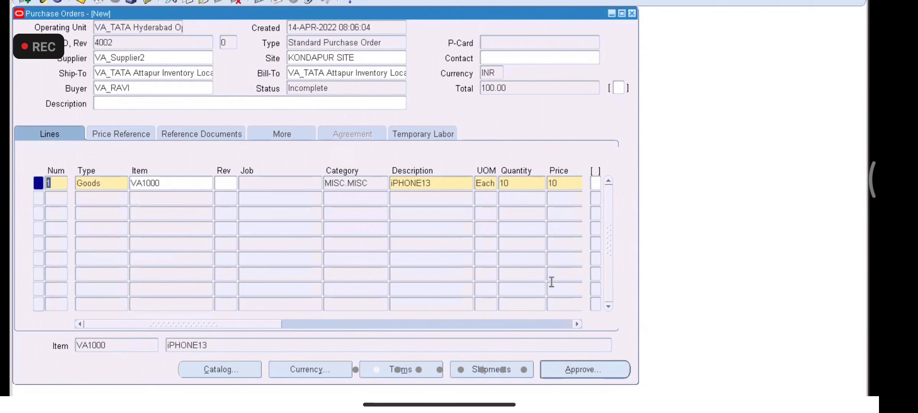
Step: Submit PO 4002 for approval and close the Purchase Orders form
left_click(577, 375)
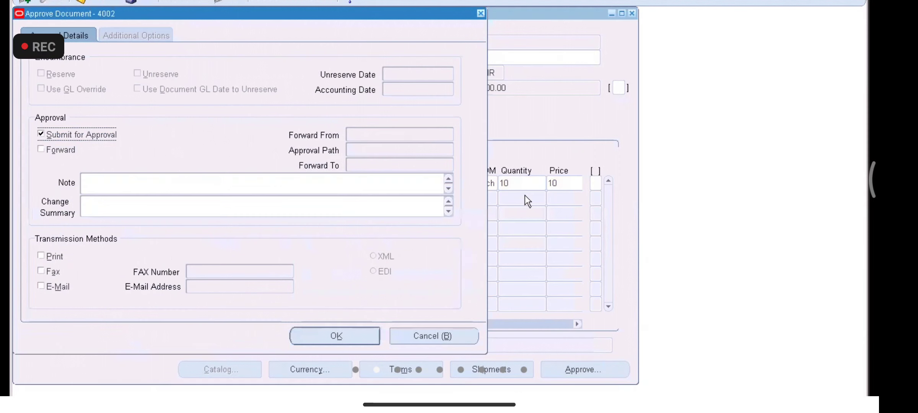
left_click(315, 335)
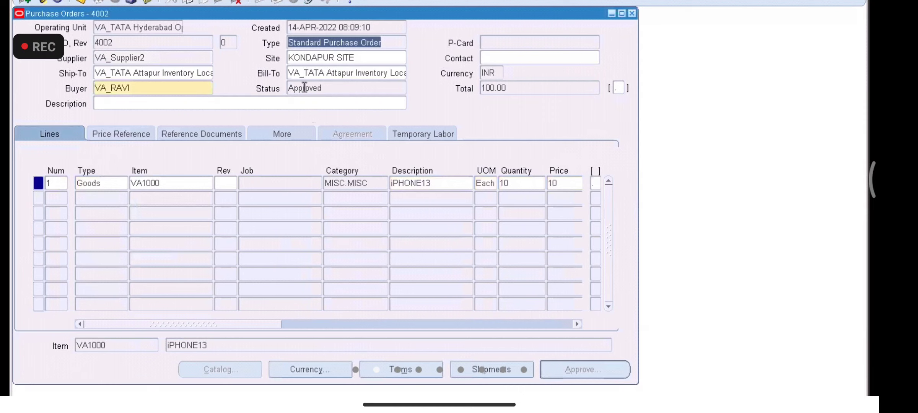
double_click(139, 40)
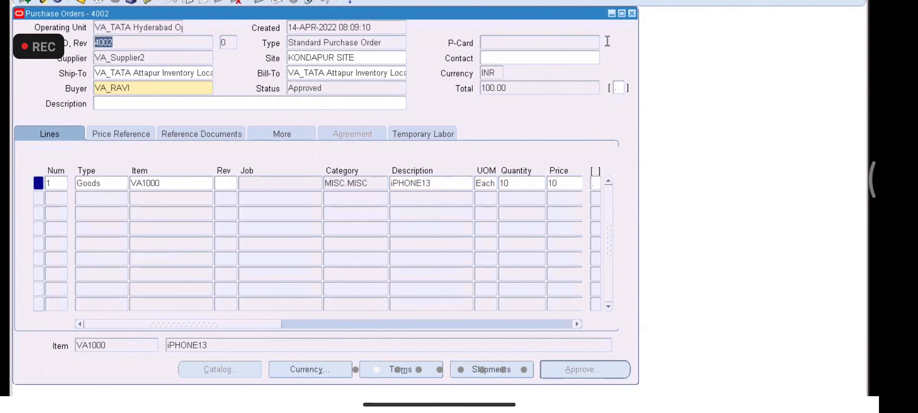
left_click(632, 14)
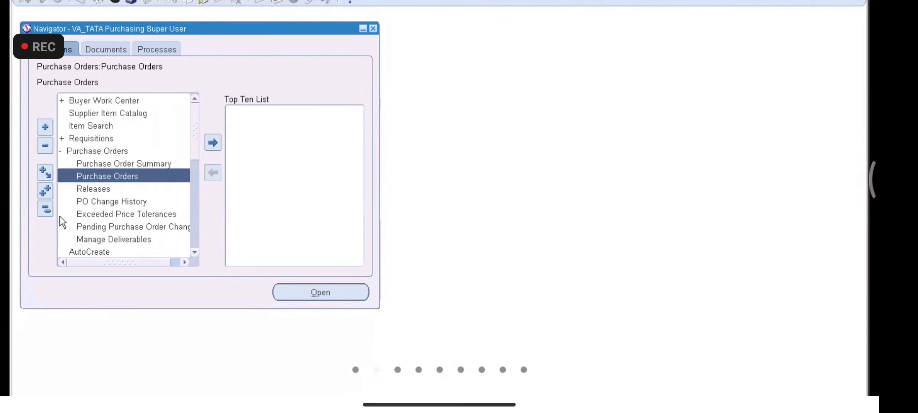
Step: Navigate through Setup > Organizations to the Receiving Options page
left_click(46, 210)
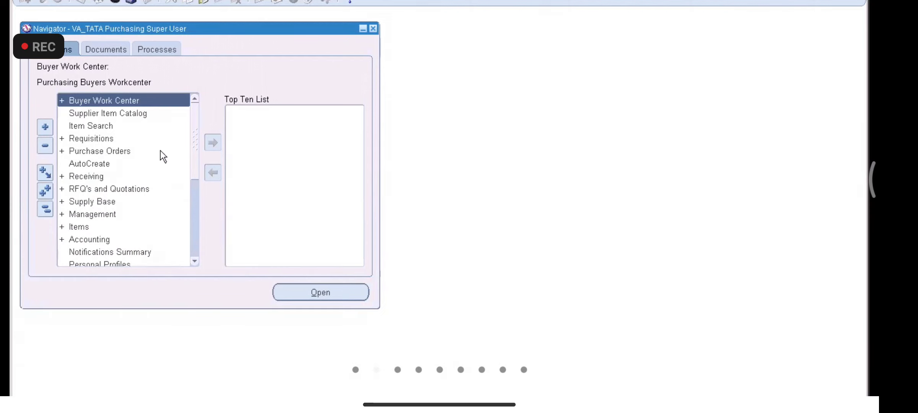
left_click_drag(194, 161, 192, 215)
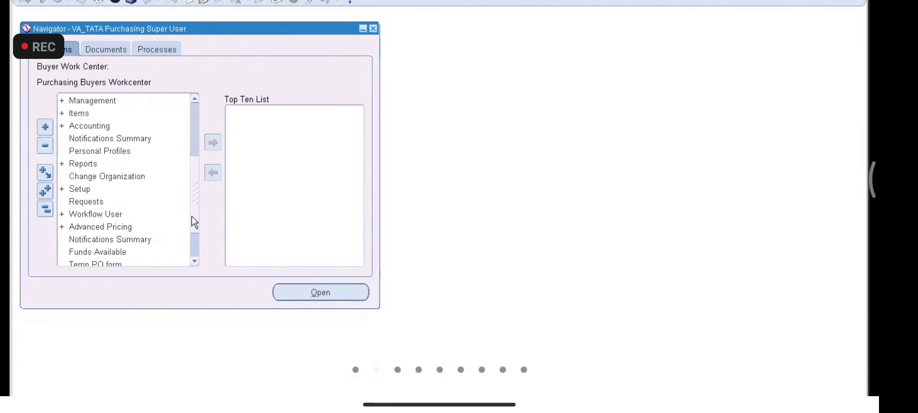
double_click(94, 190)
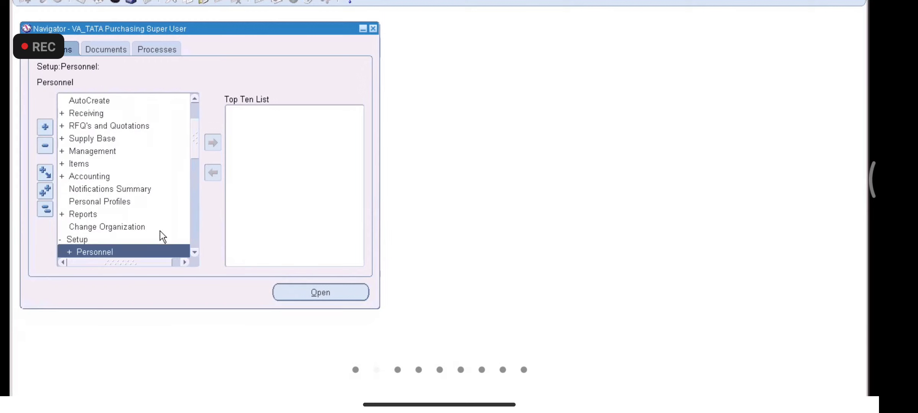
left_click(197, 254)
left_click(197, 254)
left_click(197, 254)
left_click(197, 254)
left_click(197, 254)
double_click(120, 229)
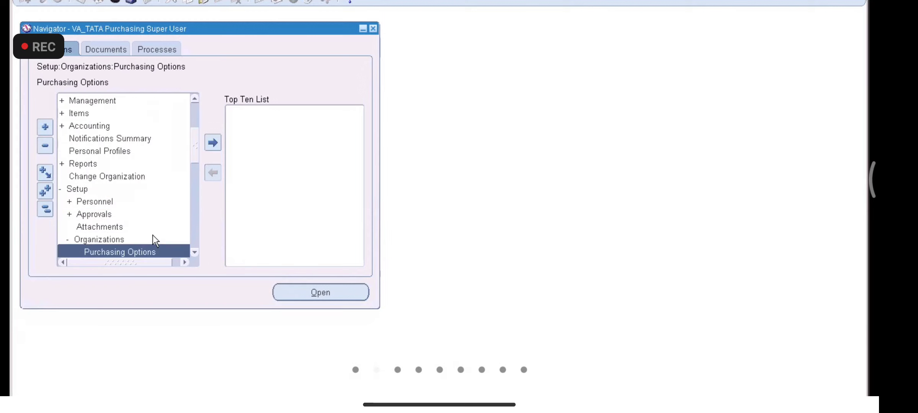
left_click(195, 251)
left_click(195, 252)
left_click(195, 251)
left_click(195, 252)
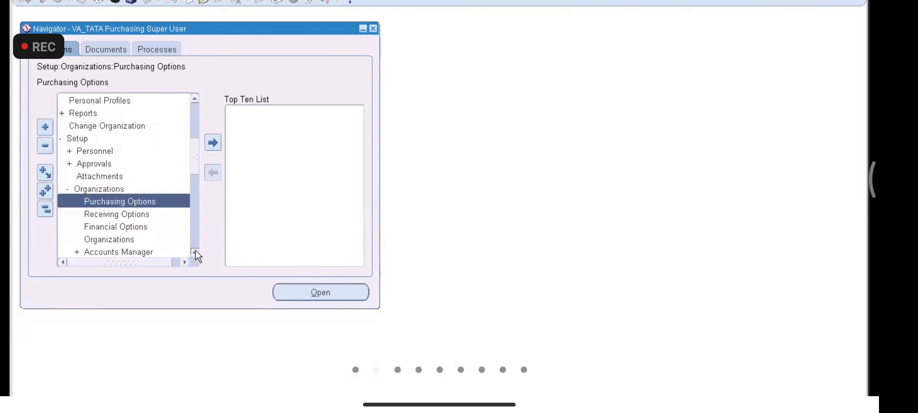
left_click(124, 215)
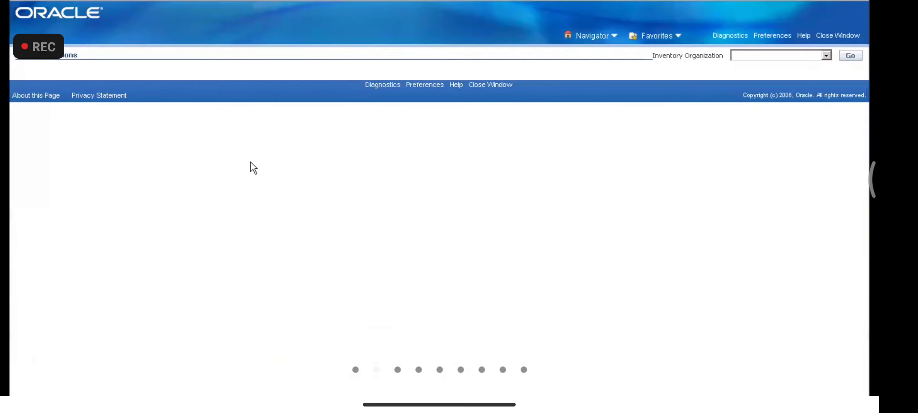
Step: For VA_TATA Attapur Inventory, enable Allow Cascade Transactions and save
left_click(828, 55)
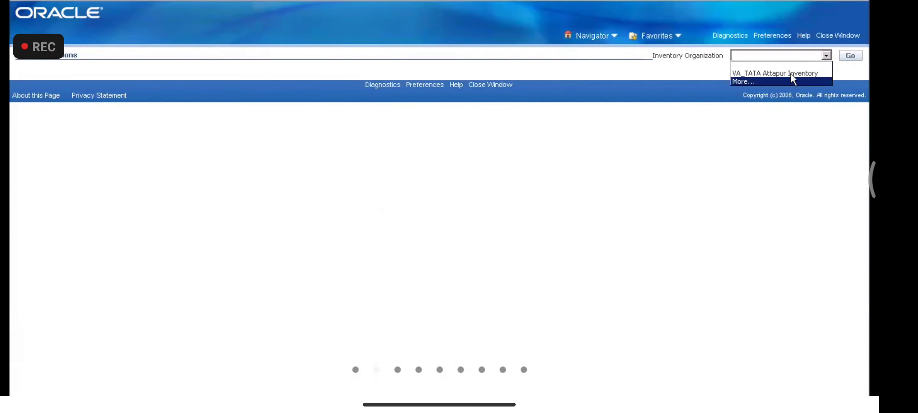
left_click(791, 73)
left_click(853, 56)
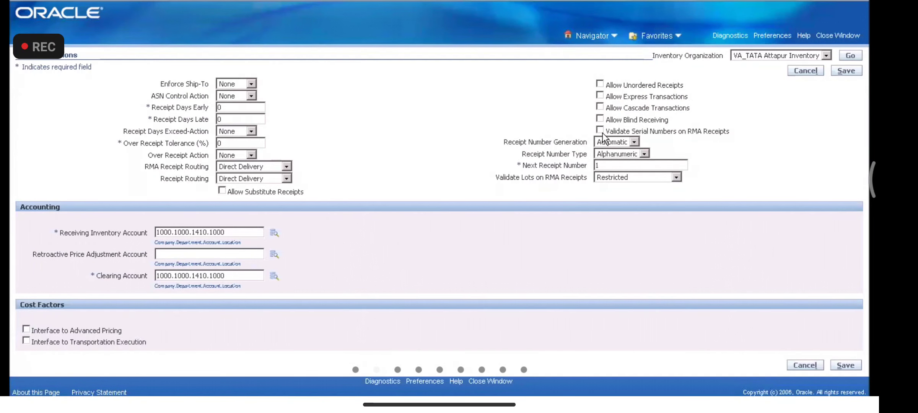
left_click(600, 107)
left_click(845, 72)
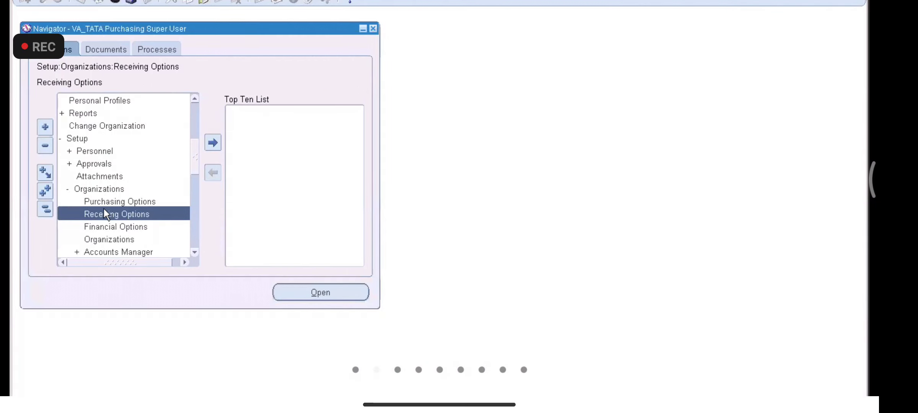
Step: Open the Receipts form under Receiving and choose the VAI organization
left_click(45, 209)
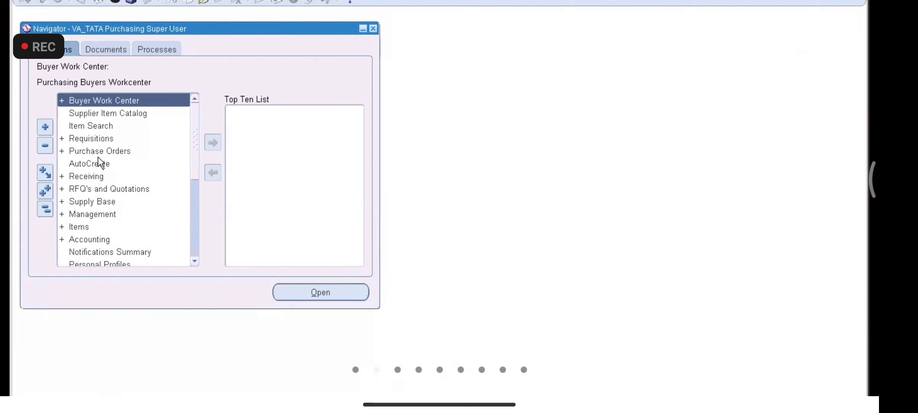
double_click(94, 176)
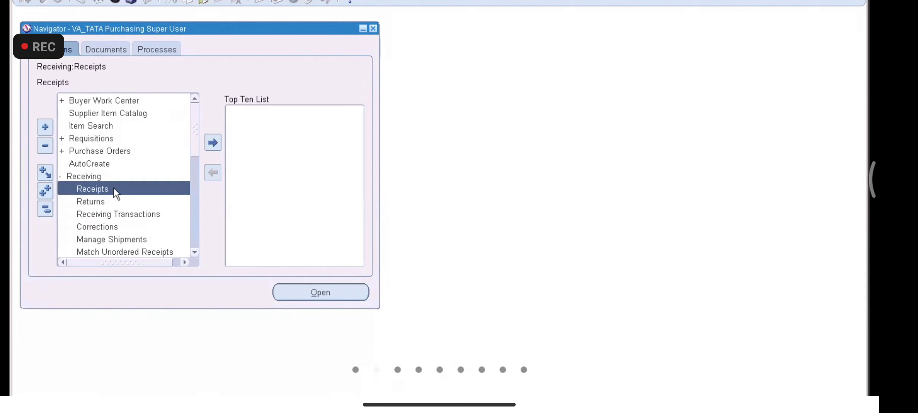
left_click(93, 188)
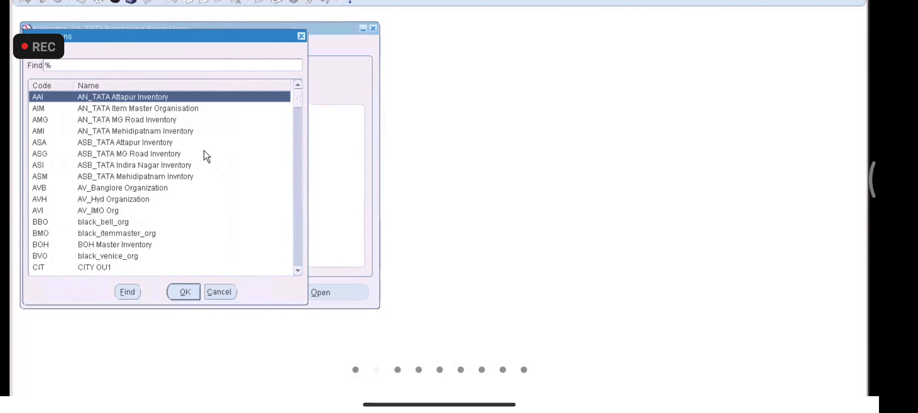
type("v")
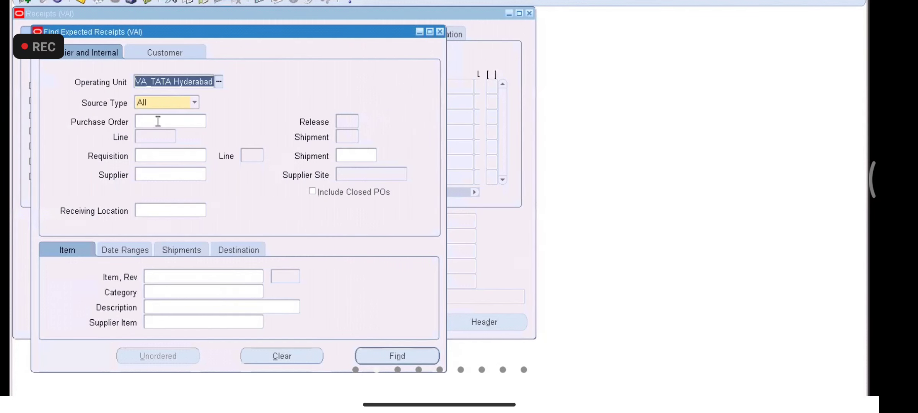
Step: Find the expected receipts for purchase order 4002
left_click(158, 122)
type("4002")
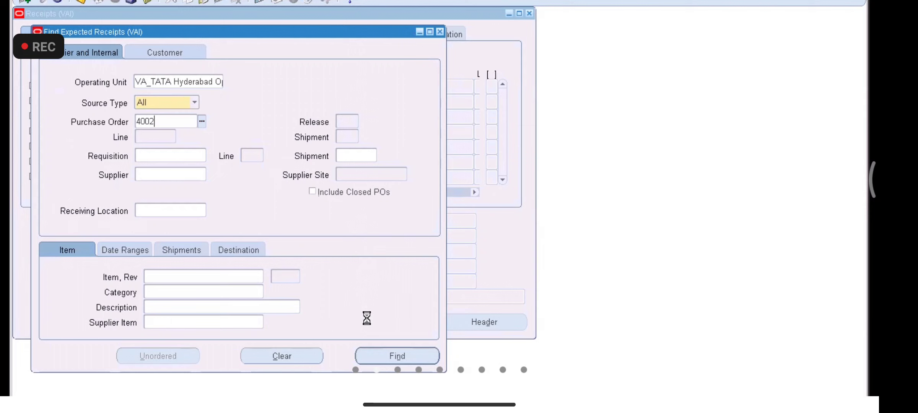
key("Tab")
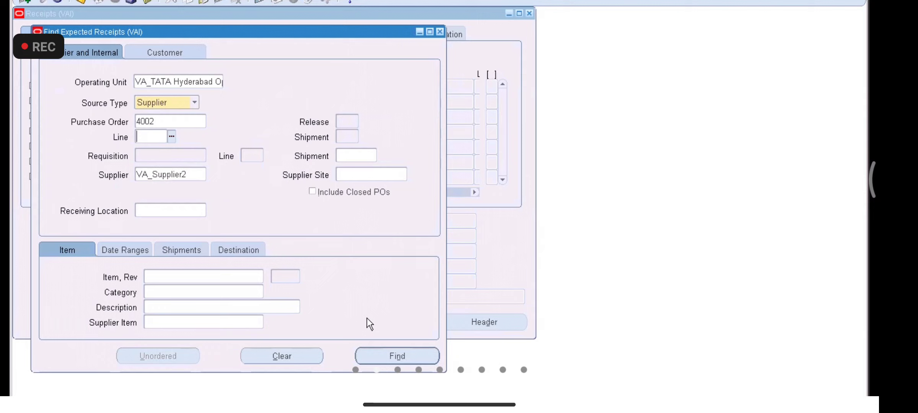
left_click(406, 356)
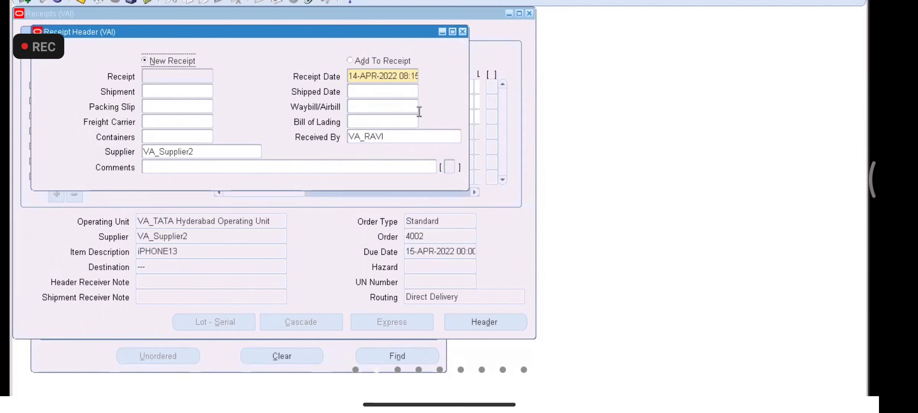
Step: Close the receipt header and tick the first 2-unit iPHONE13 receipt line
left_click(463, 33)
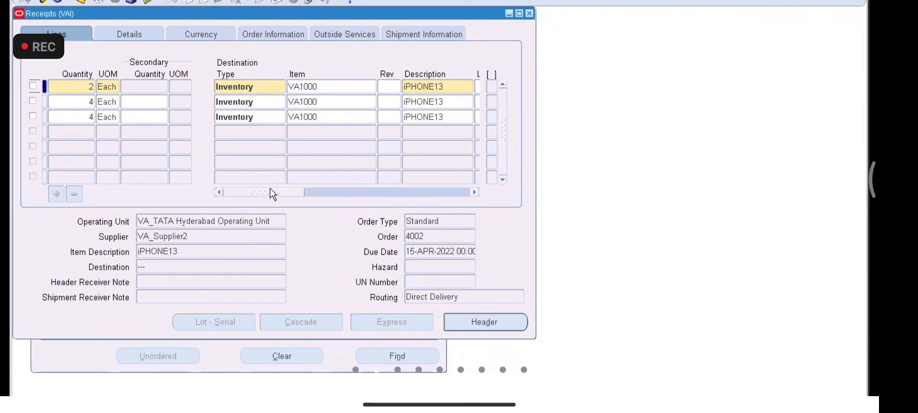
left_click_drag(271, 192, 286, 191)
left_click_drag(307, 191, 218, 187)
left_click(33, 85)
left_click_drag(235, 191, 198, 183)
Step: Check the line's order and shipment numbers on the Details and Order Information tabs
left_click(136, 32)
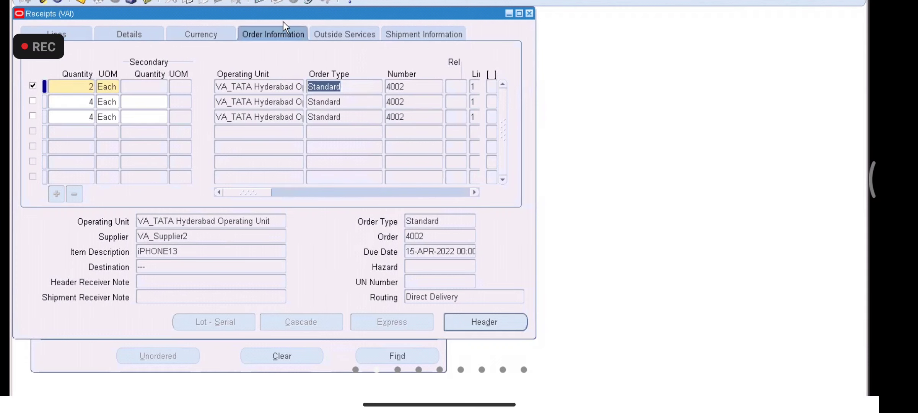
left_click_drag(266, 190, 296, 189)
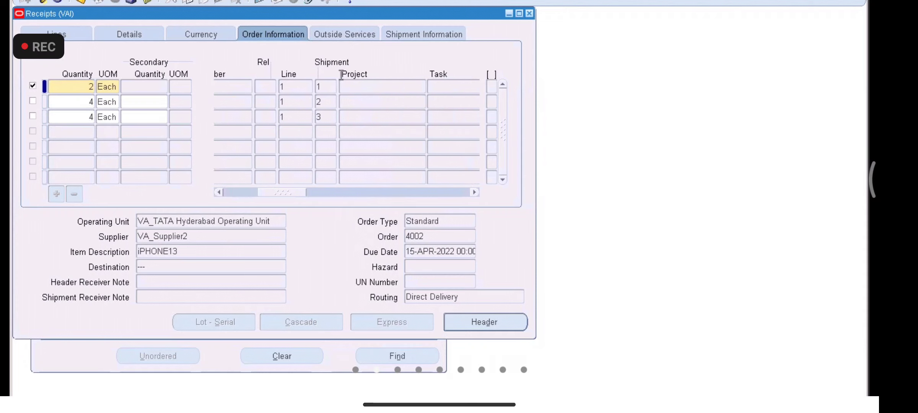
left_click(331, 85)
key("Tab")
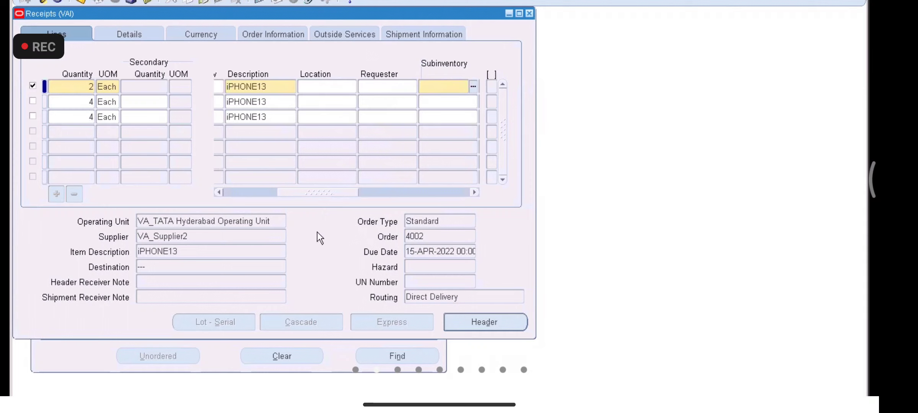
Step: Untick the first line and set the third line's quantity to 2
left_click(32, 86)
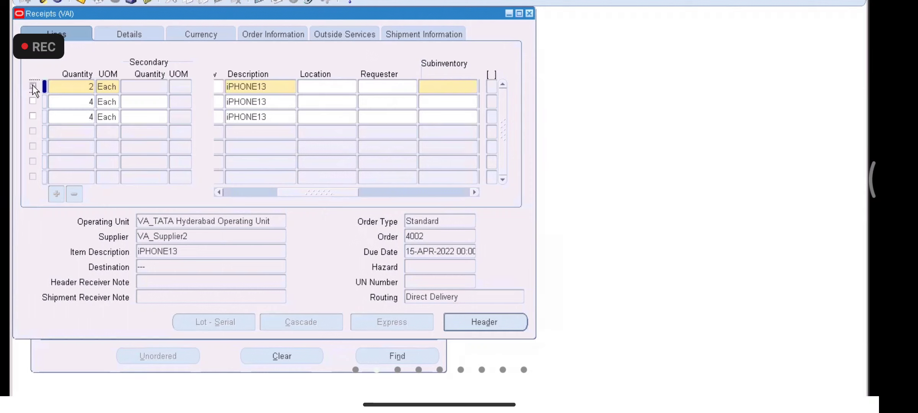
double_click(87, 88)
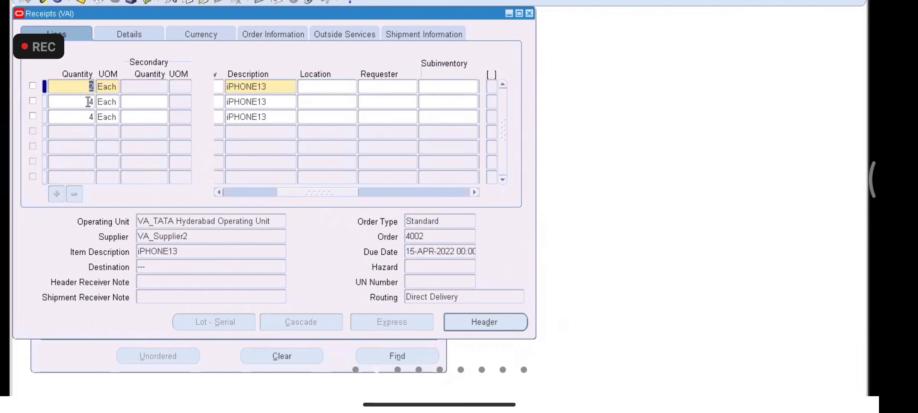
left_click(88, 102)
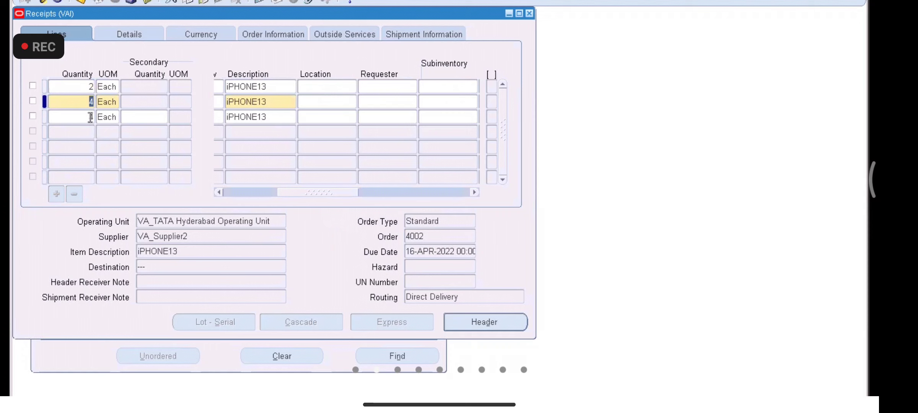
left_click(90, 117)
type("2")
key("Tab")
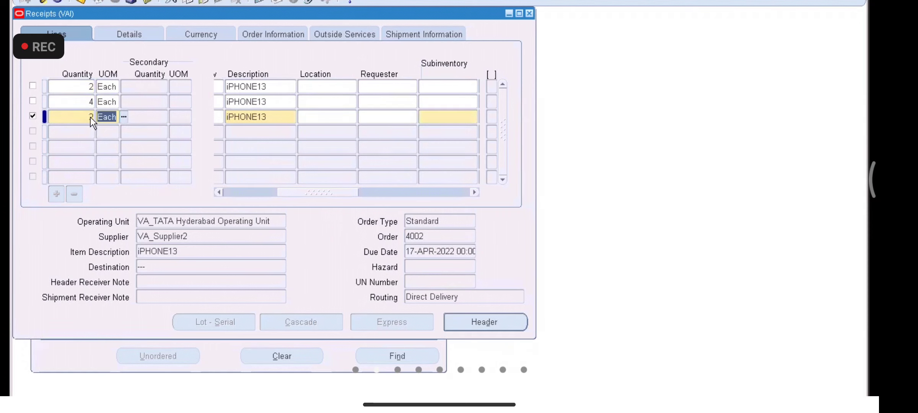
Step: Dismiss the subinventory note, untick the lines and close Receipts without committing
left_click(32, 103)
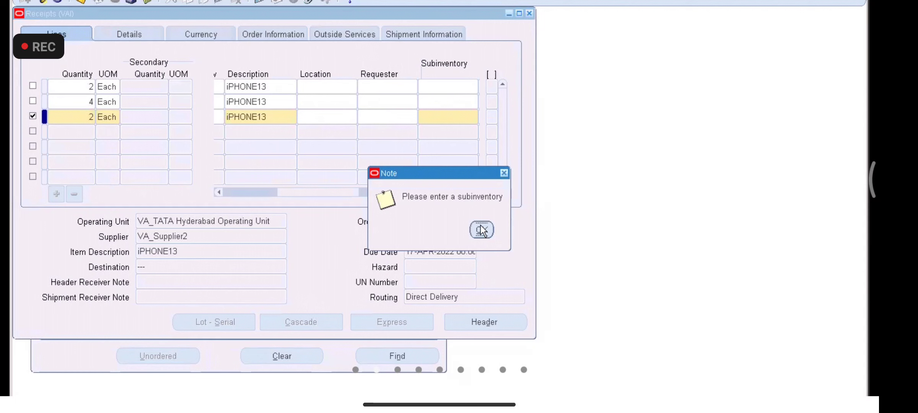
left_click(482, 230)
left_click(467, 116)
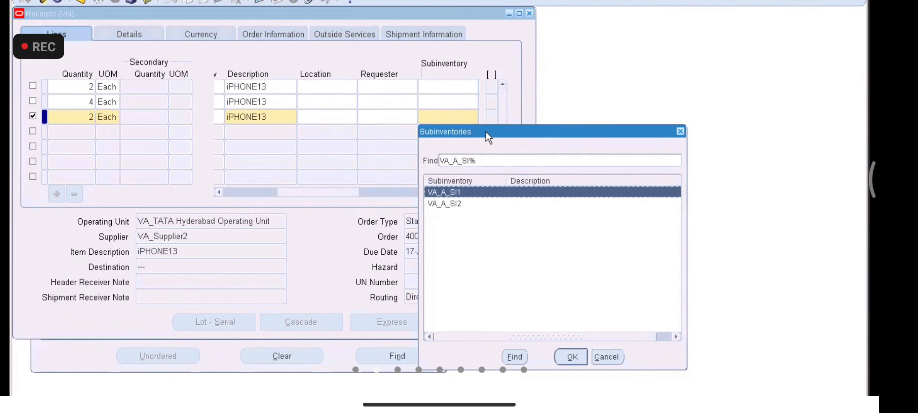
left_click(680, 132)
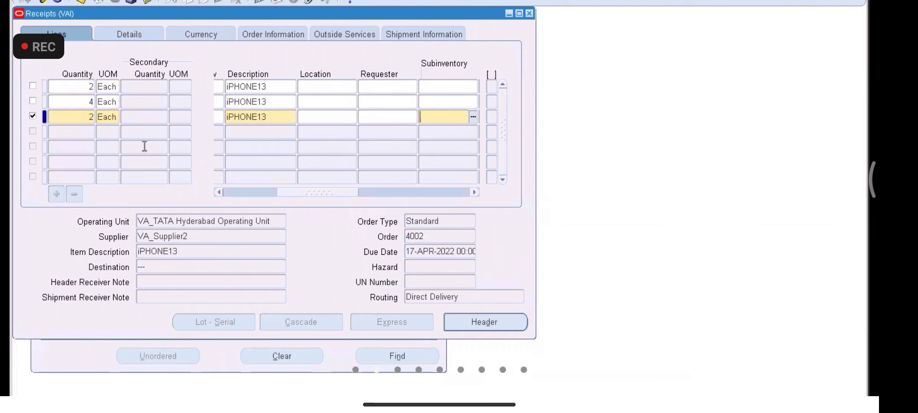
left_click(33, 119)
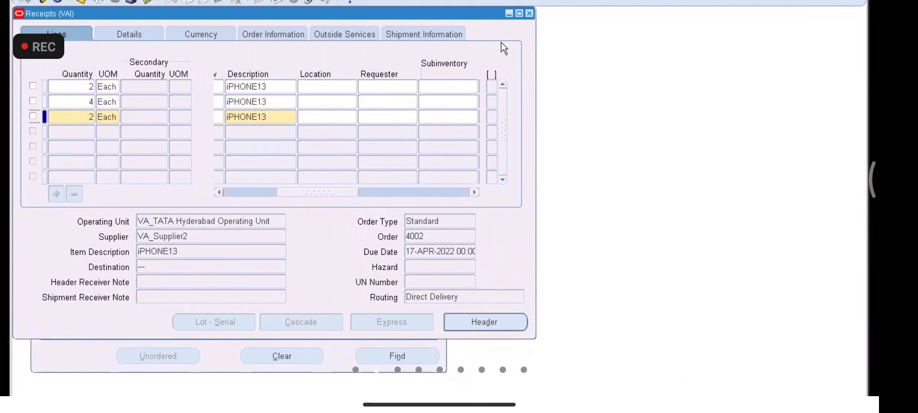
left_click(529, 14)
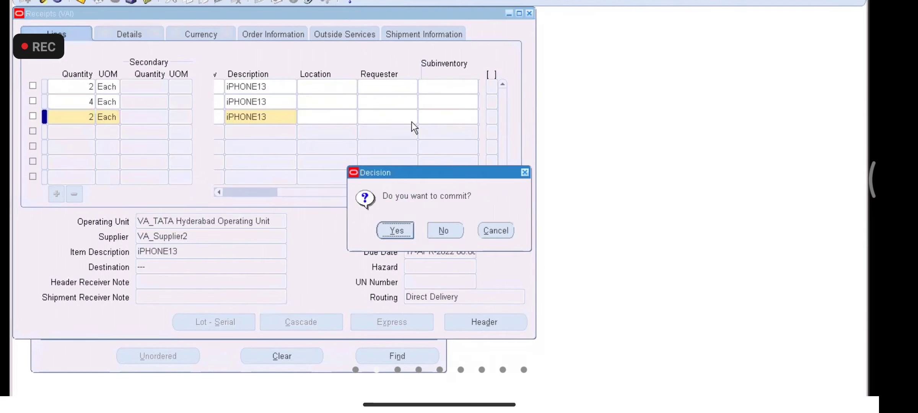
left_click(450, 230)
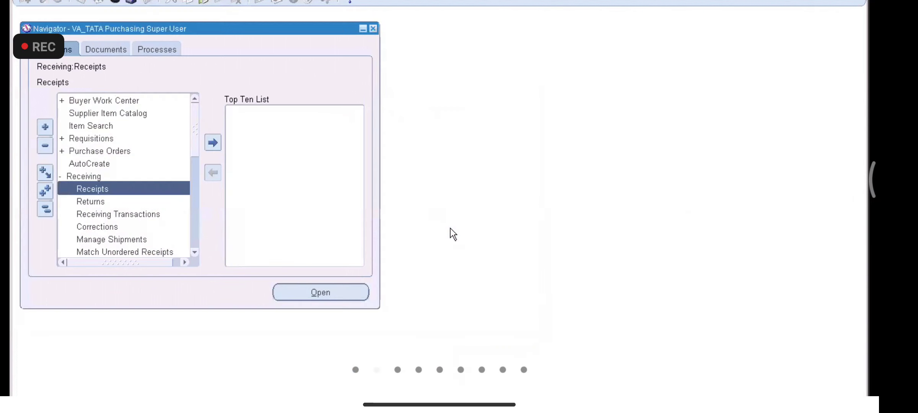
Step: Open Purchase Order Summary and enter order number 4002, correcting the mistyped 4003
double_click(87, 151)
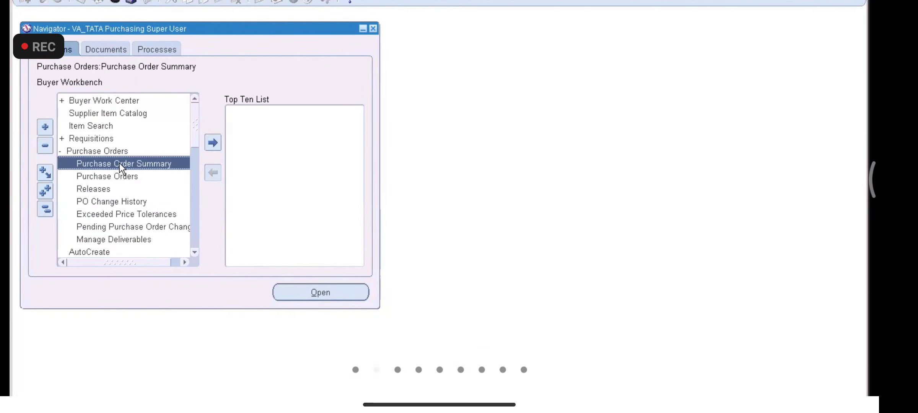
double_click(119, 163)
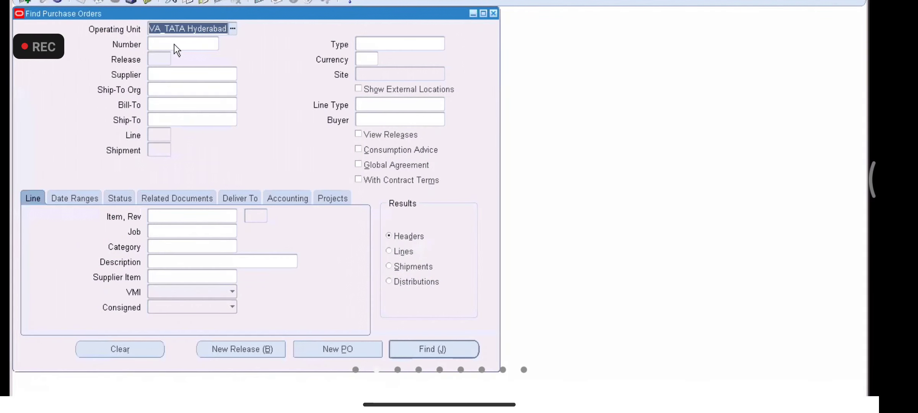
left_click(174, 44)
type("4003")
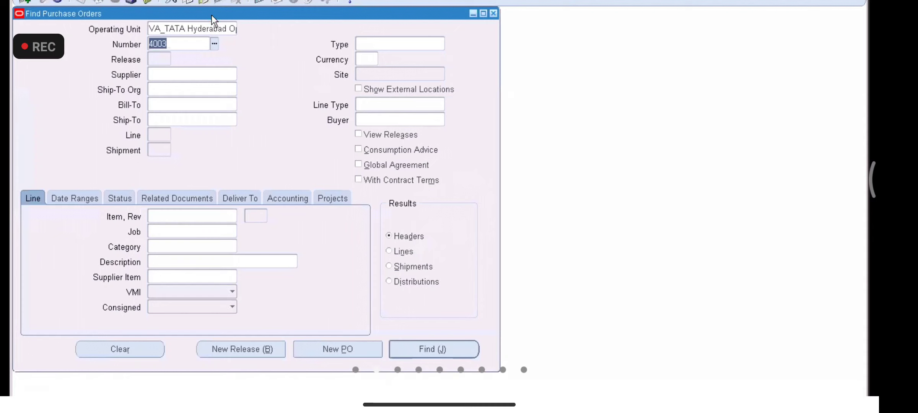
left_click(194, 43)
key("BackSpace")
type("2")
key("Tab")
Step: Find PO 4002, open it and view its Terms and Conditions
left_click(411, 353)
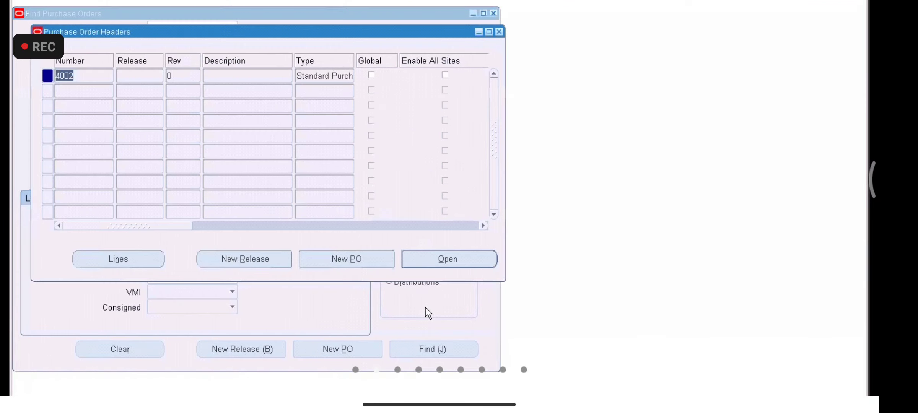
left_click(436, 262)
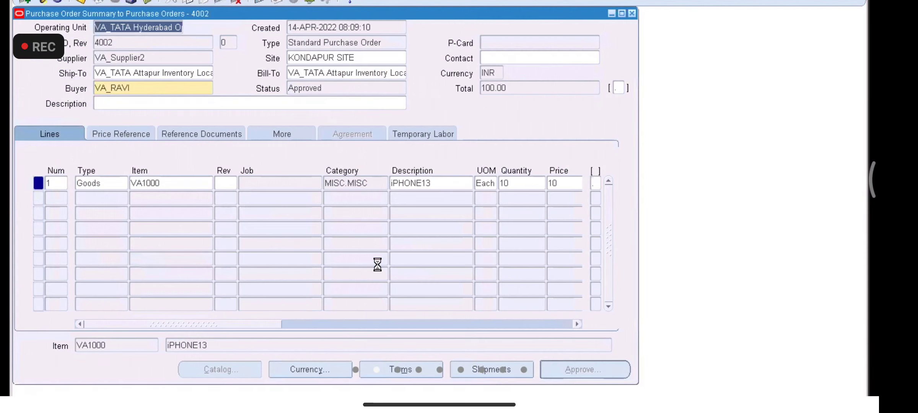
left_click(424, 367)
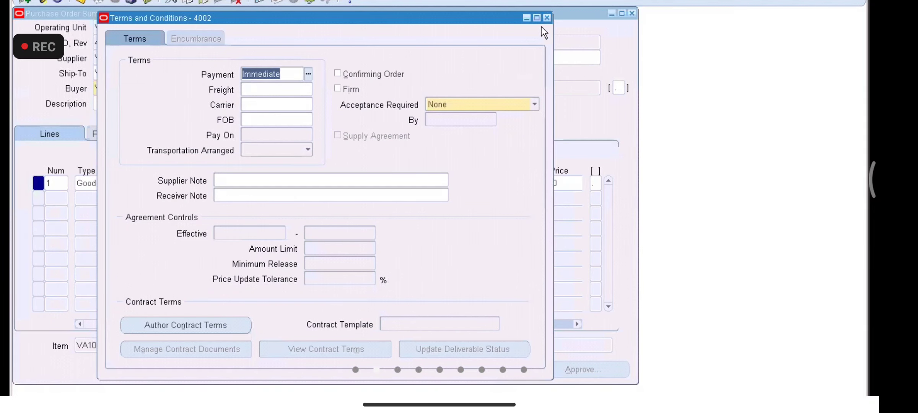
Step: Set shipment 1's Receipt Routing to Standard Receipt in Receiving Controls, then close Shipments
left_click(547, 17)
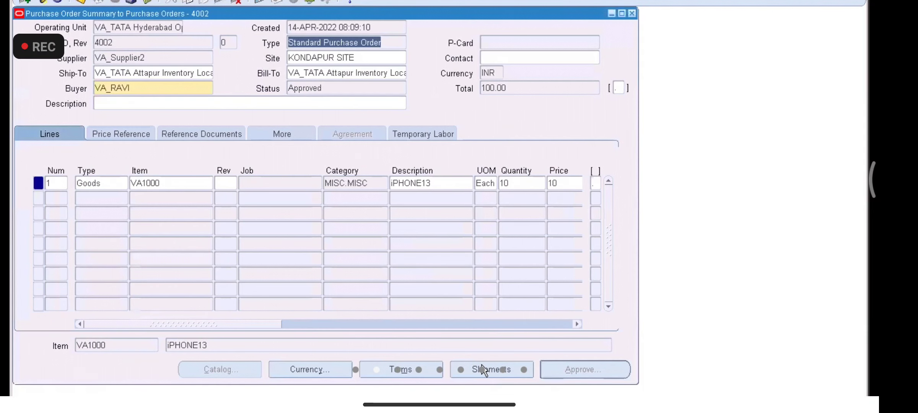
left_click(483, 370)
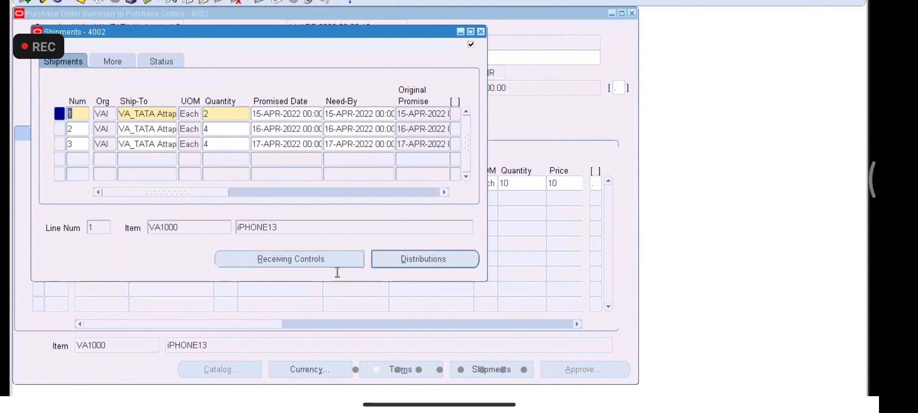
left_click(322, 264)
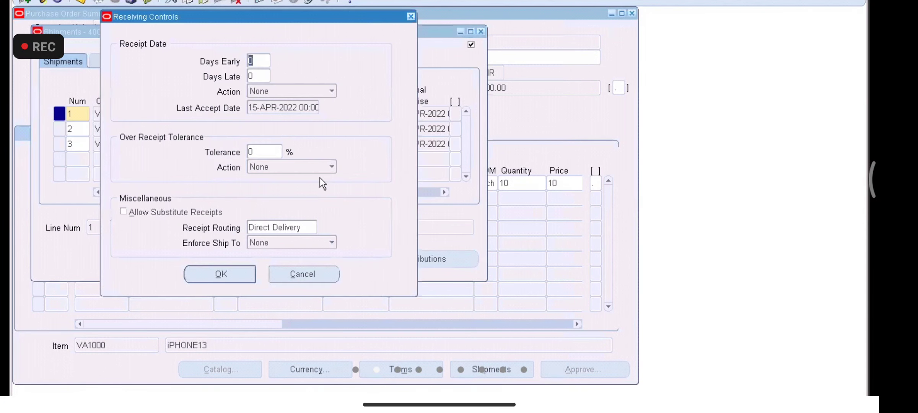
left_click(306, 223)
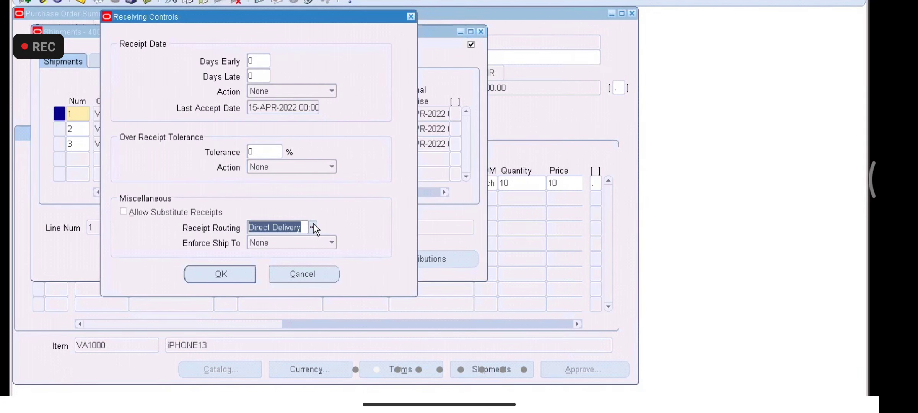
left_click(314, 226)
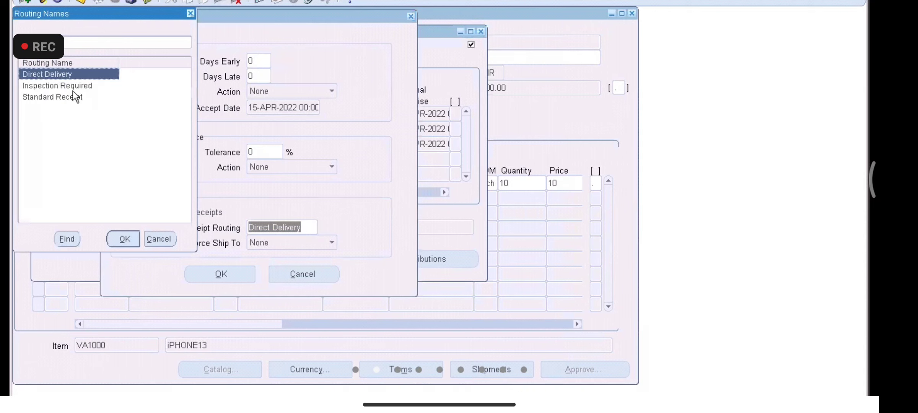
double_click(71, 93)
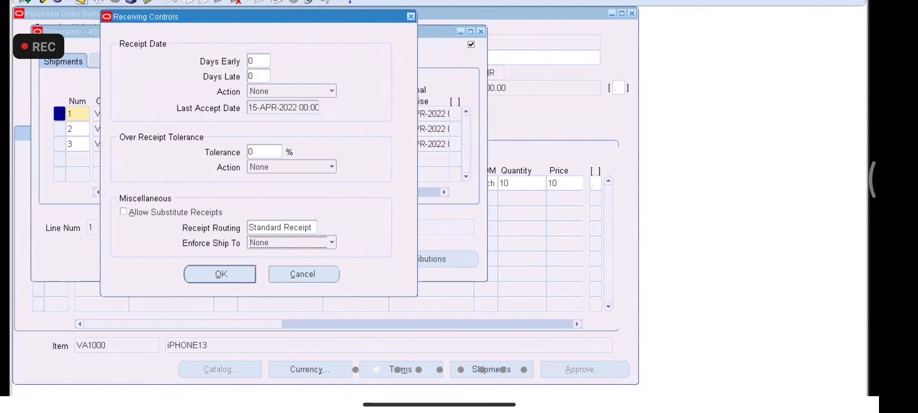
left_click(232, 272)
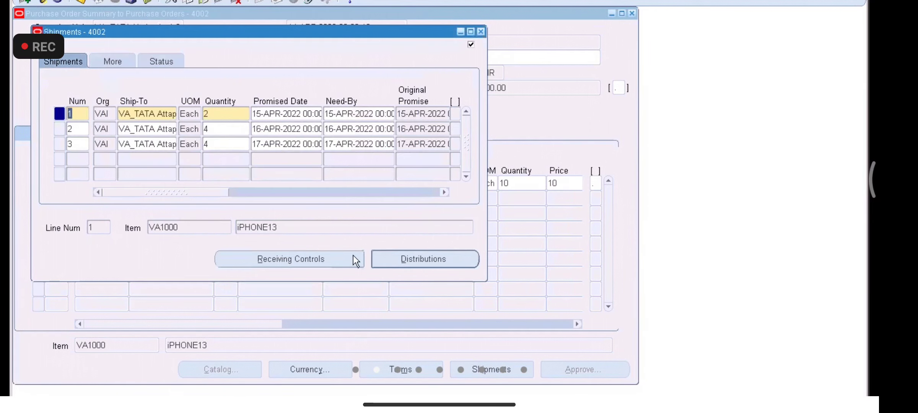
left_click(481, 32)
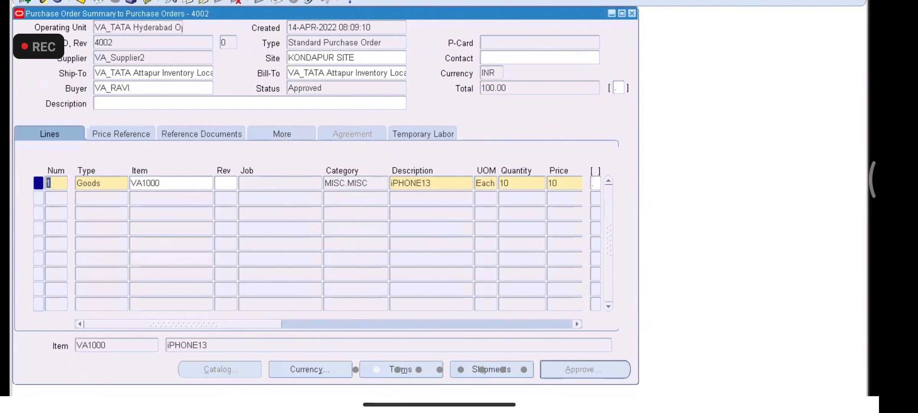
Step: Close PO 4002 and the search windows, then open Receipts under Receiving
left_click(633, 14)
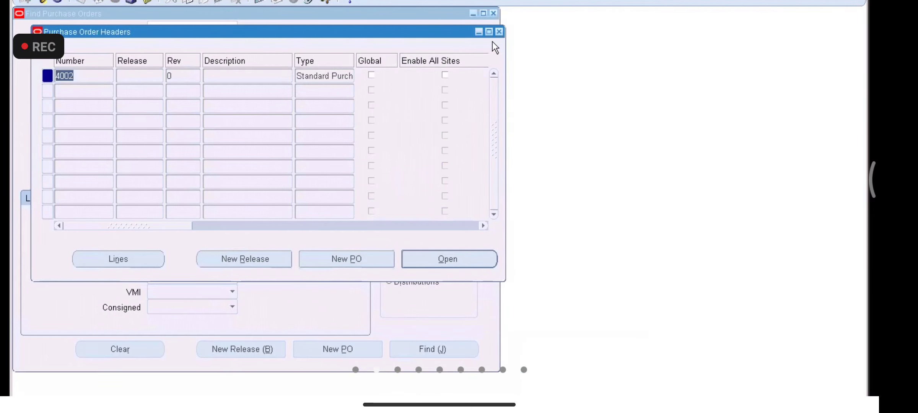
left_click(500, 33)
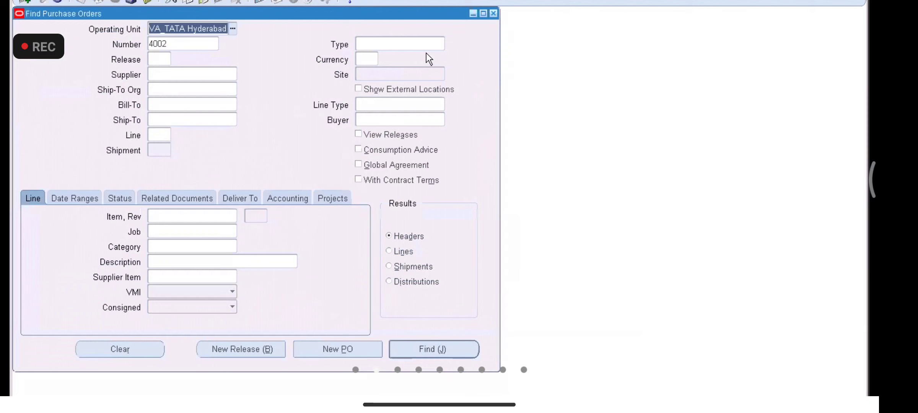
left_click(494, 14)
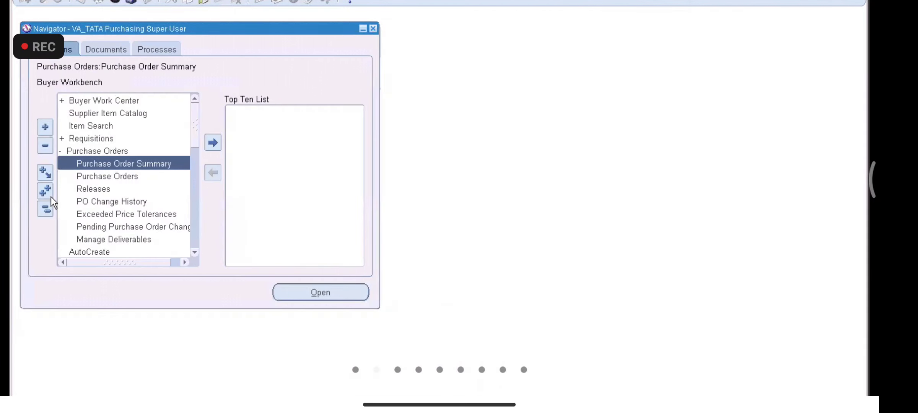
left_click(47, 209)
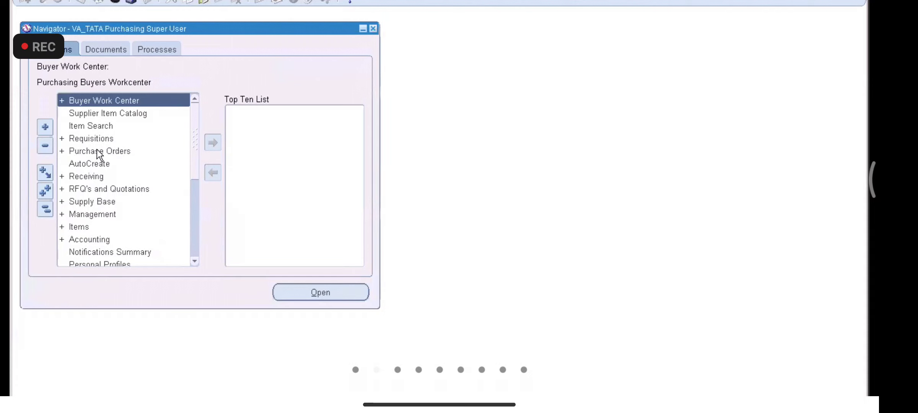
double_click(93, 174)
left_click(111, 189)
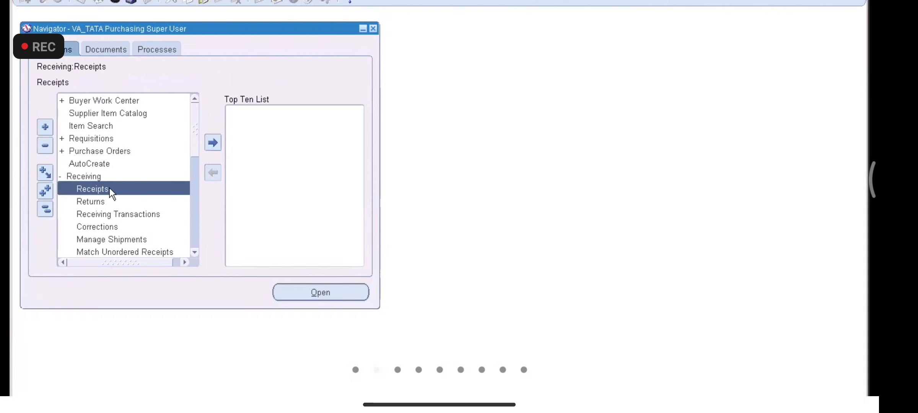
double_click(109, 187)
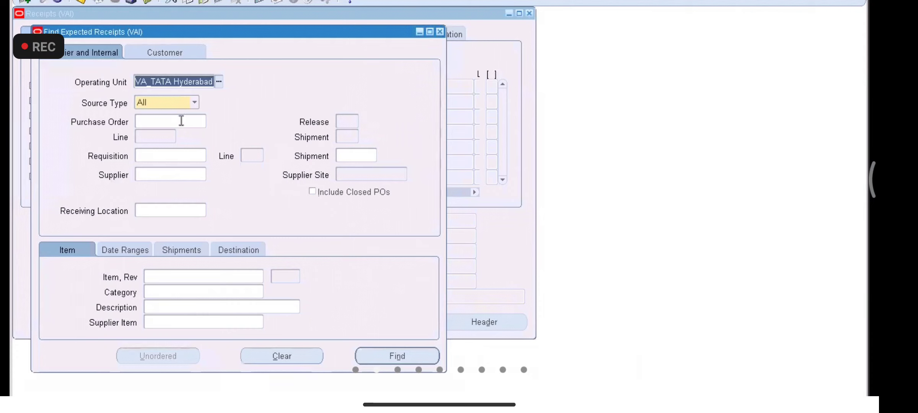
Step: Find expected receipts for purchase order 4002 and close the Receipt Header window
left_click(181, 121)
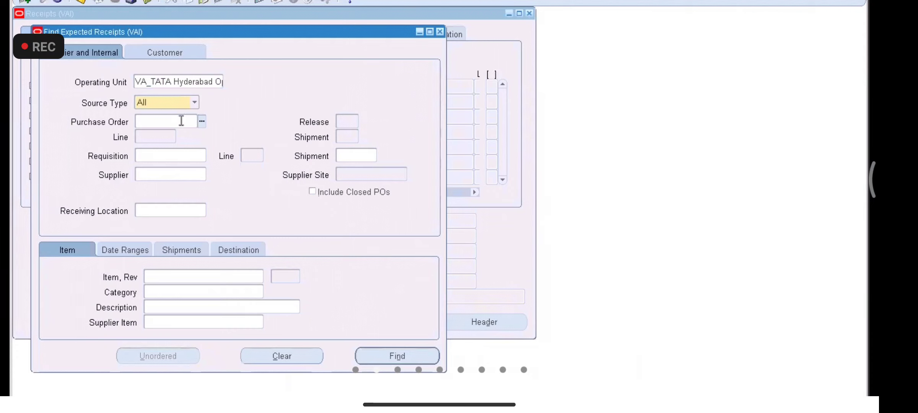
type("4002")
key("Tab")
key("Return")
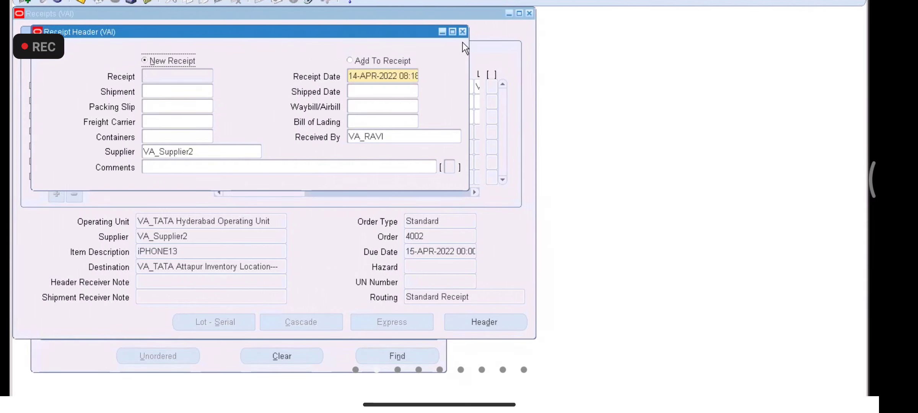
left_click(463, 32)
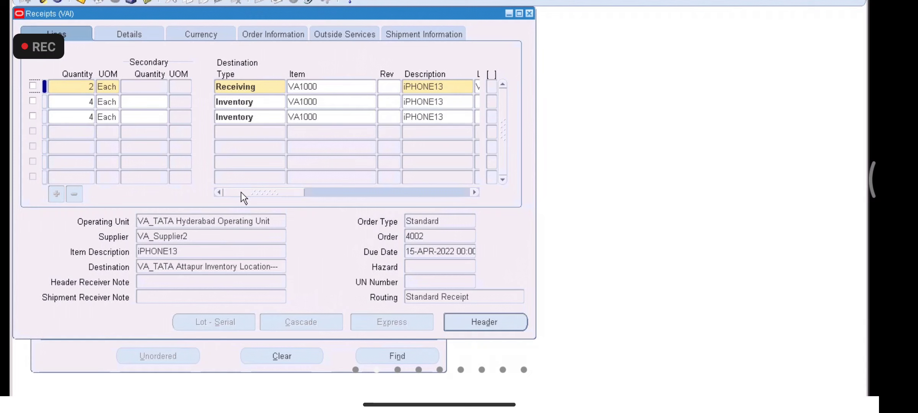
Step: Review destination and routing on all three lines, then tick the 2-unit Receiving line
left_click_drag(241, 192, 217, 151)
double_click(90, 87)
double_click(90, 102)
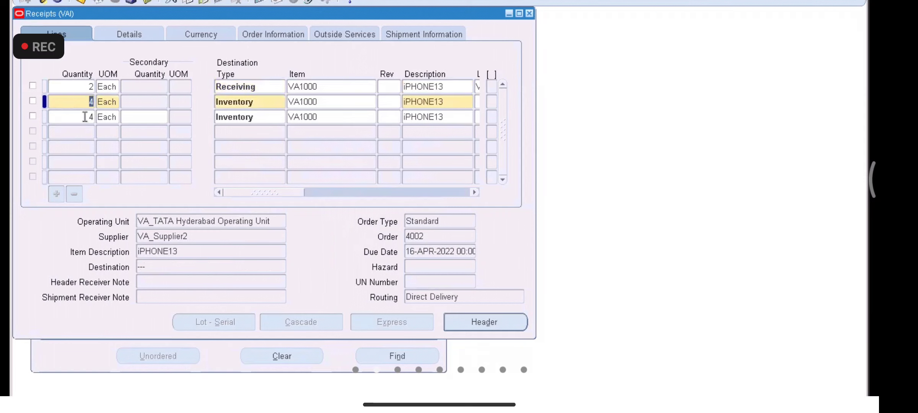
double_click(85, 117)
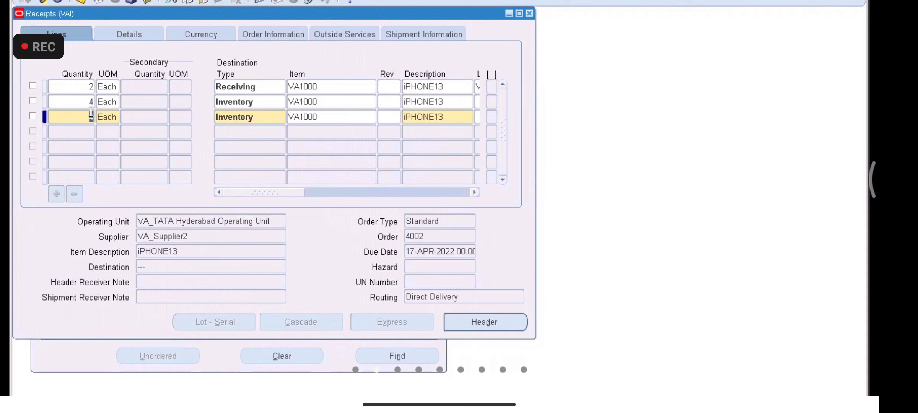
left_click(89, 88)
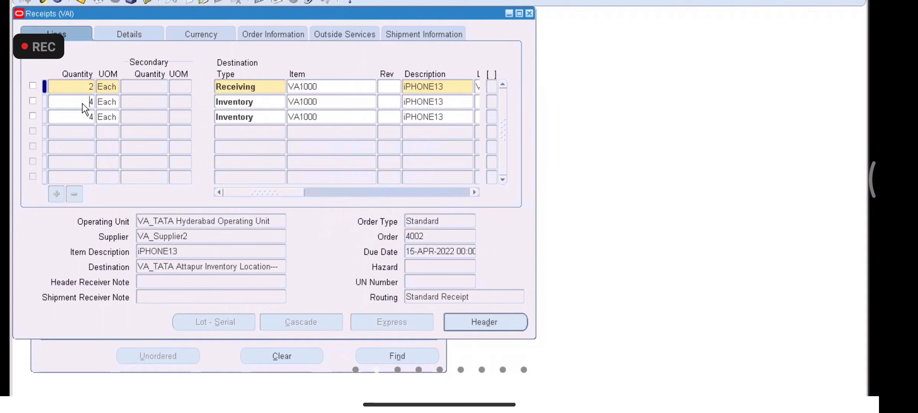
left_click(83, 103)
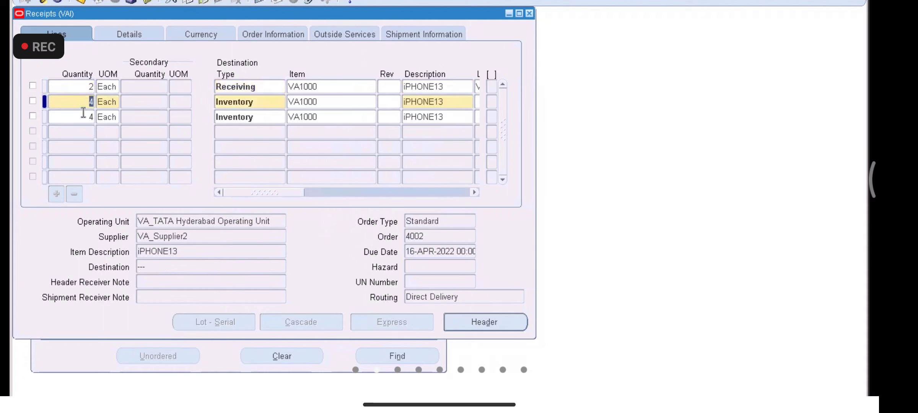
left_click(84, 117)
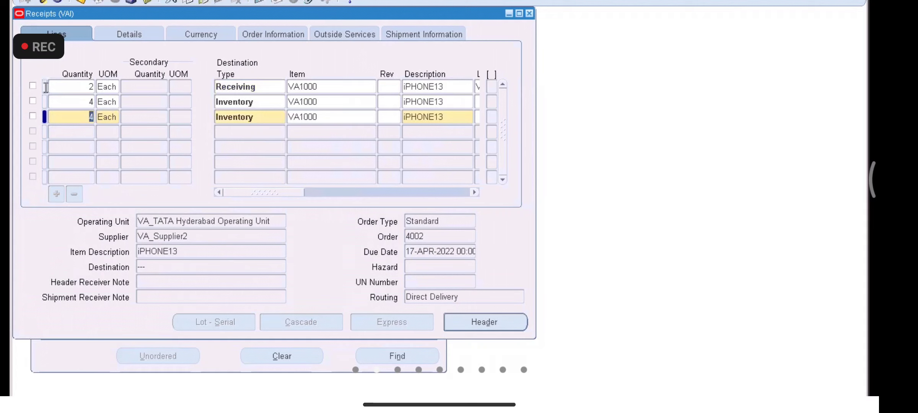
left_click(85, 88)
left_click(89, 104)
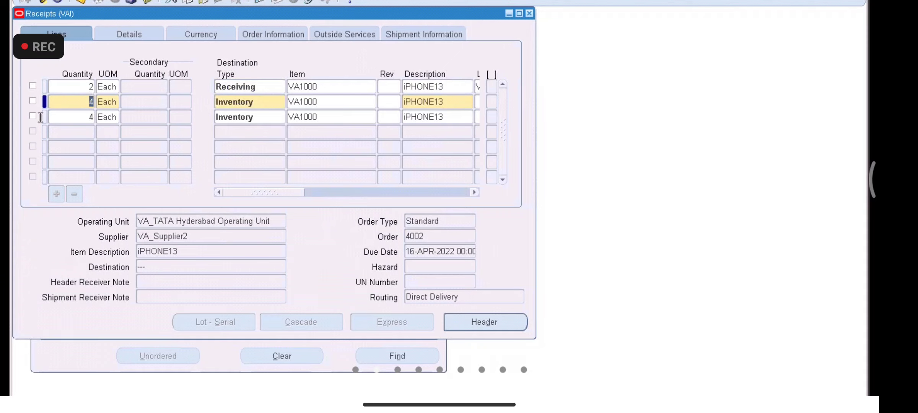
left_click(89, 118)
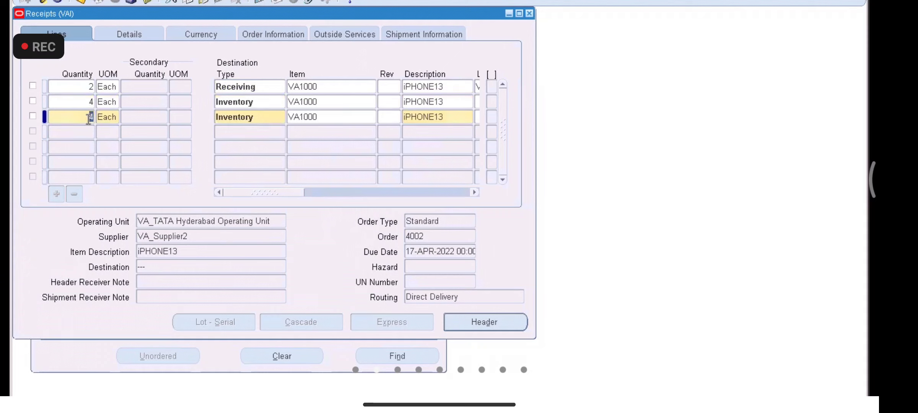
left_click(35, 87)
left_click(90, 116)
Step: Enter quantity 2 on line 3, mark line 2 and dismiss the subinventory warnings
type("2")
key("Tab")
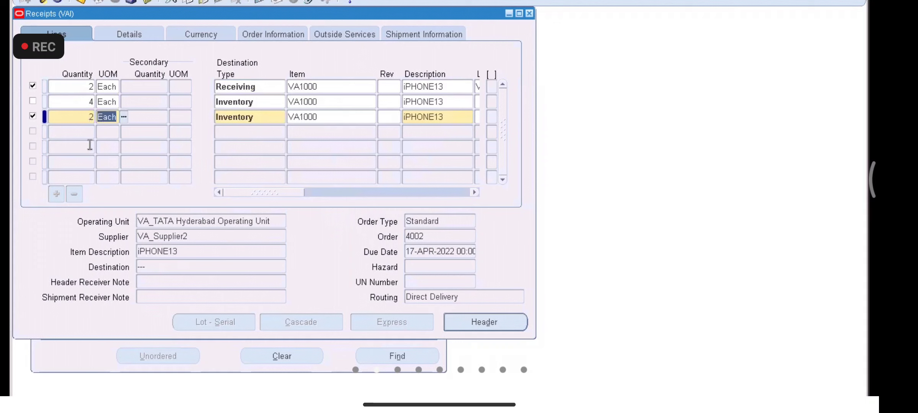
left_click(32, 100)
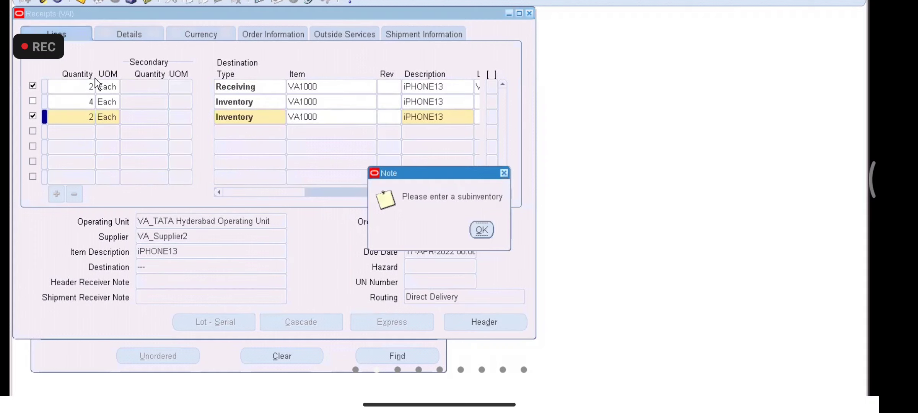
left_click(480, 231)
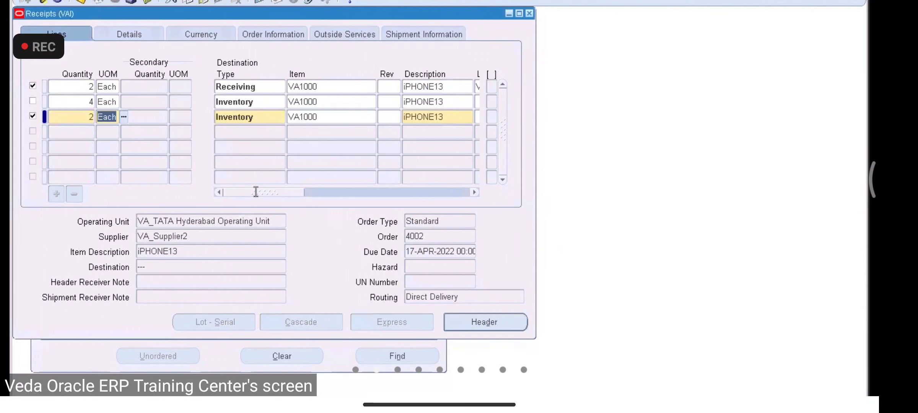
left_click_drag(254, 191, 230, 189)
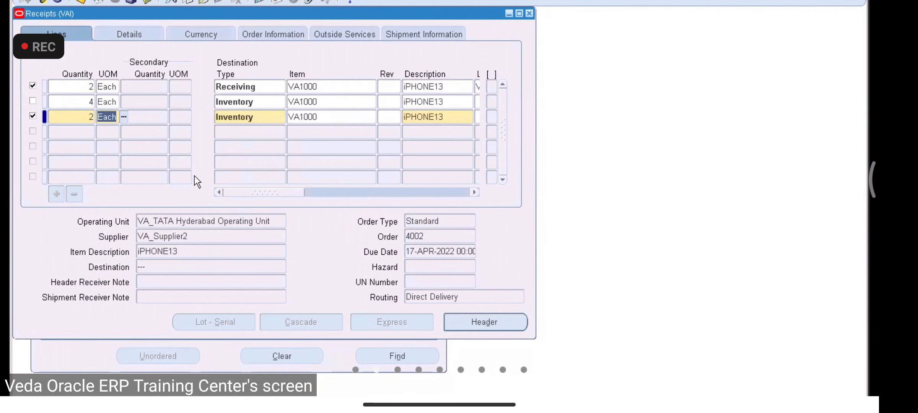
left_click(260, 102)
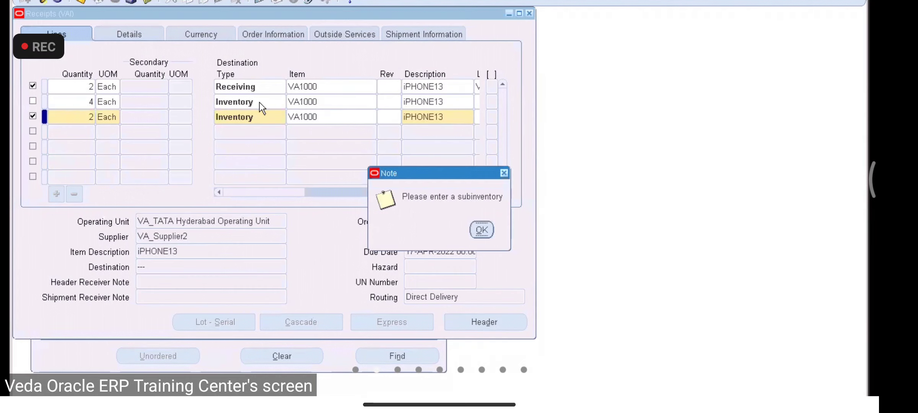
left_click(485, 227)
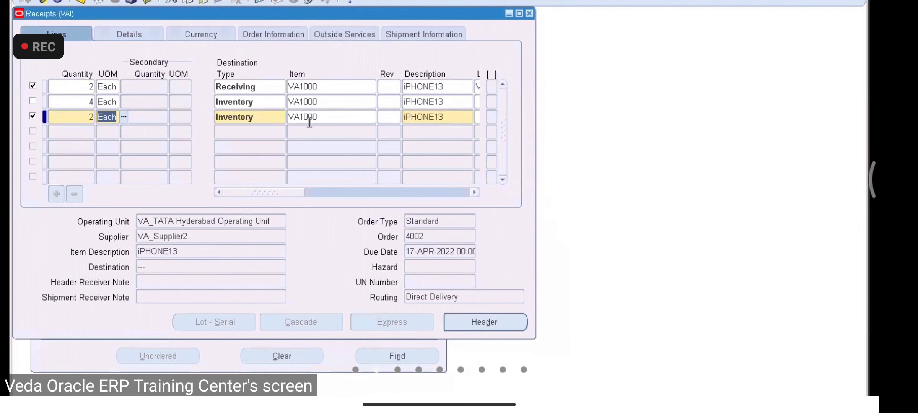
Step: Dismiss the remaining subinventory note and untick lines 3 and 1
left_click(267, 87)
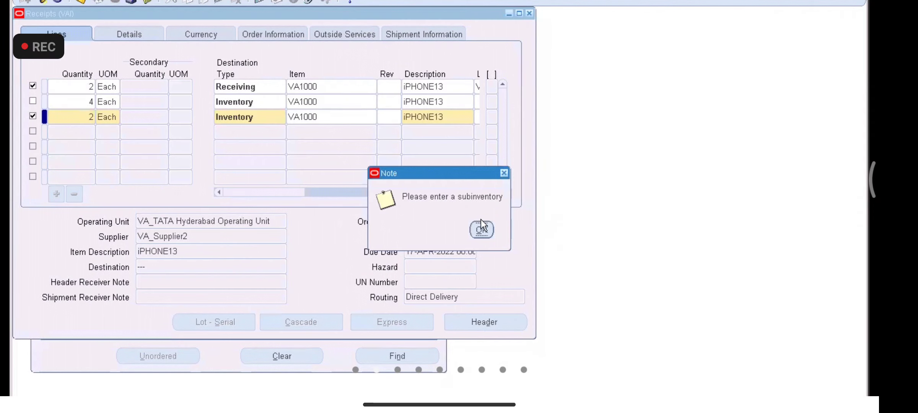
left_click(481, 229)
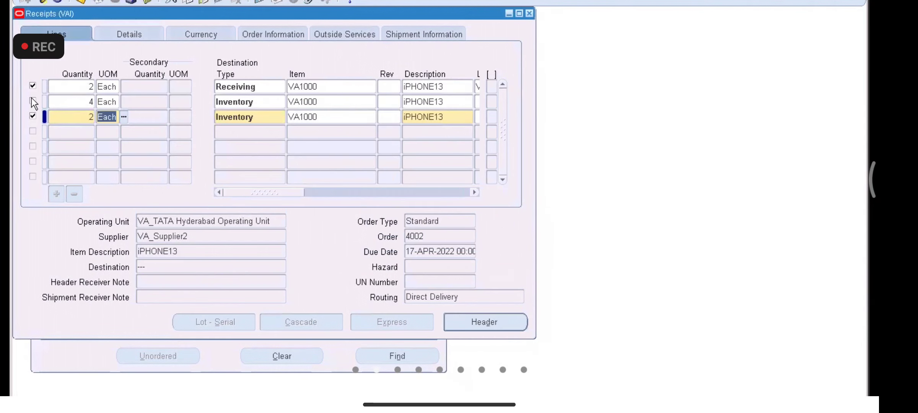
left_click(33, 115)
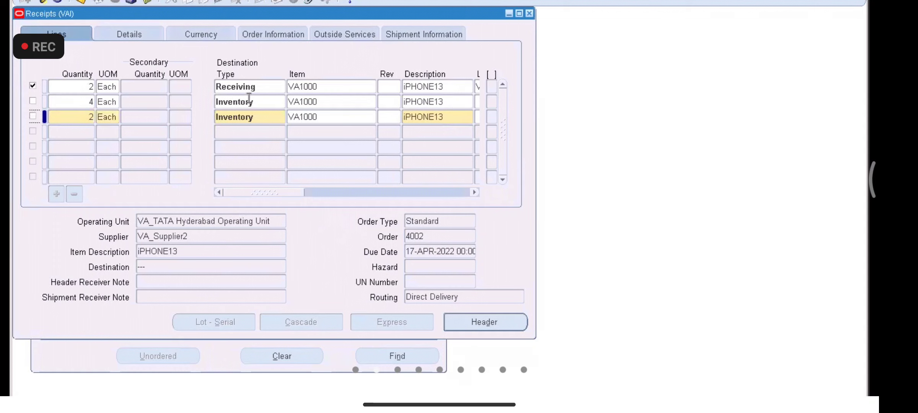
left_click(250, 87)
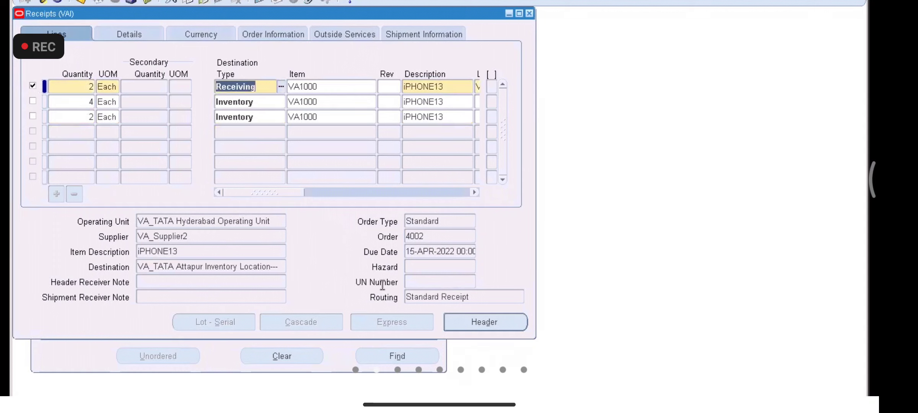
left_click(263, 102)
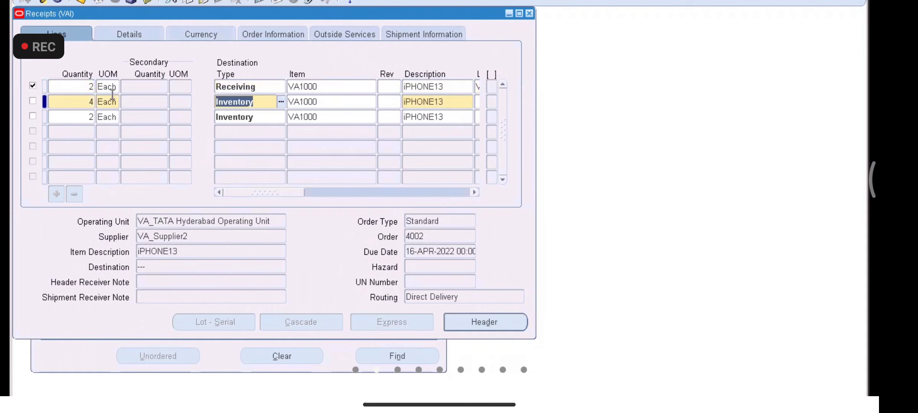
left_click(33, 85)
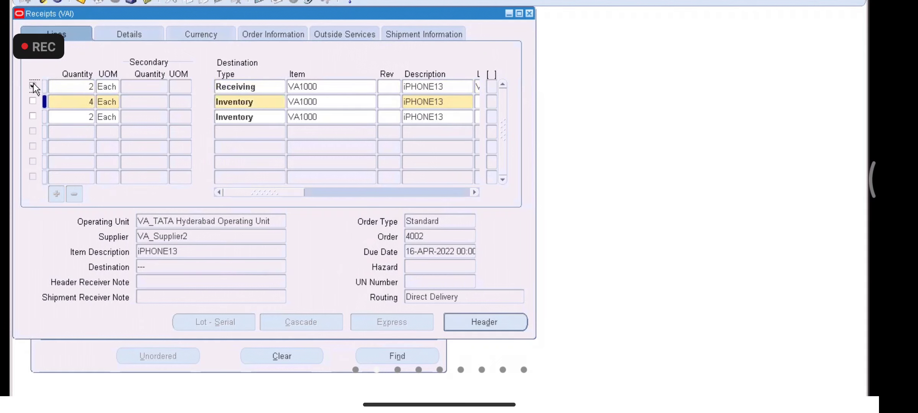